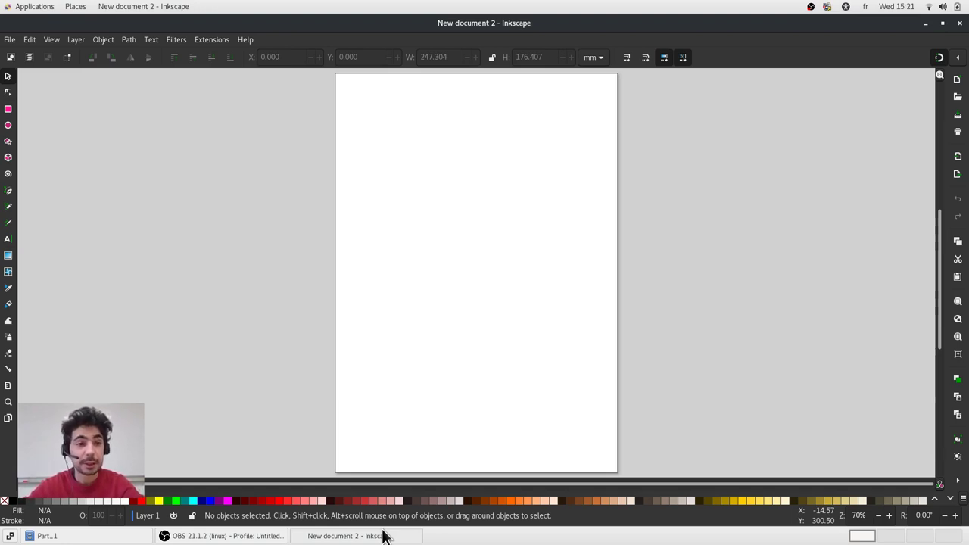
- Drag 00-Ellipse_drag.pdf from the Part_1 folder in the file manager onto the Inkscape page
key(alt+Tab)
key(alt+Tab)
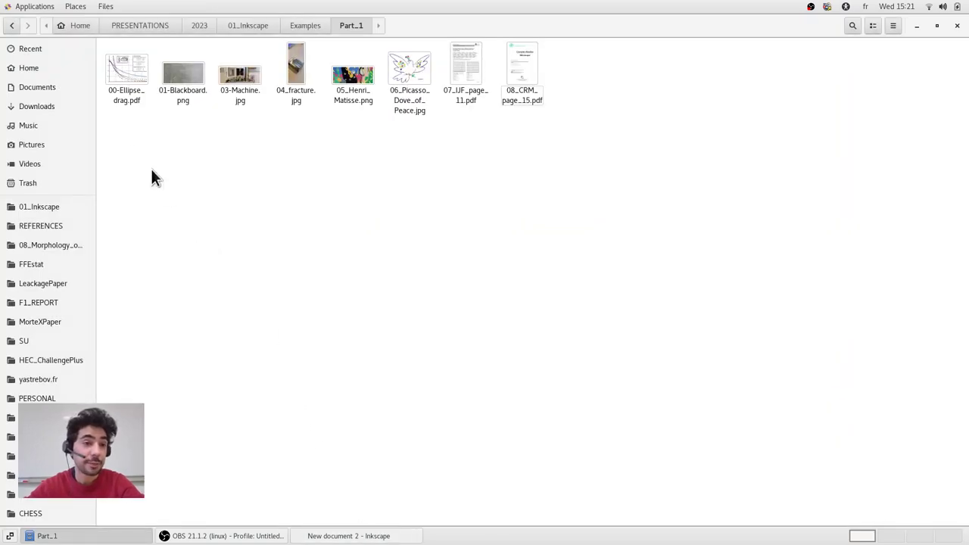
click(132, 79)
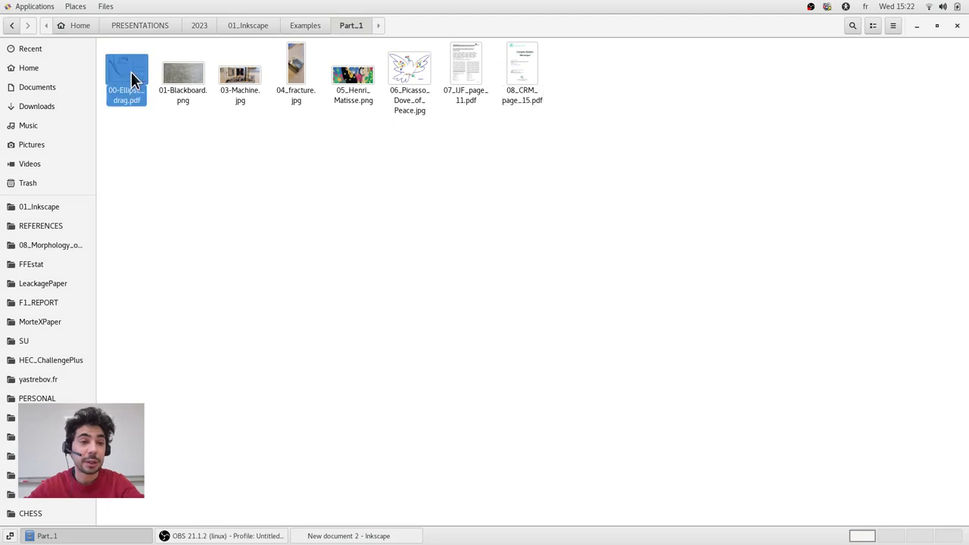
drag(132, 79, 486, 200)
key(alt+Tab)
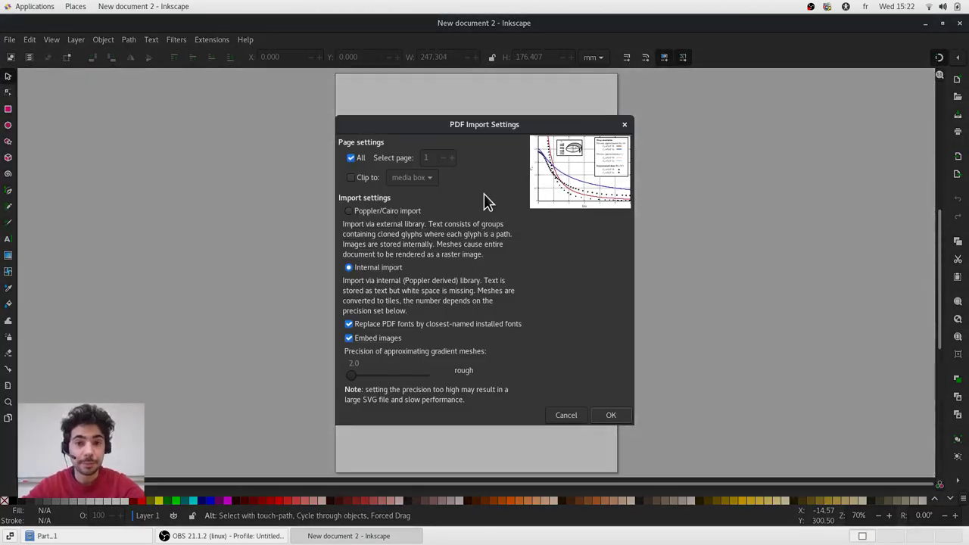
- Import the PDF with Poppler/Cairo import as a group of 216 objects
click(370, 210)
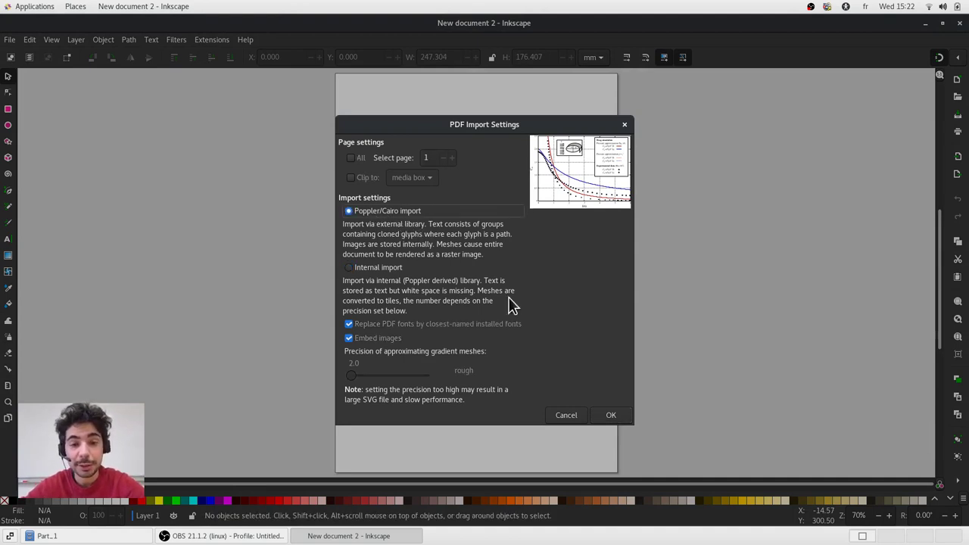
click(610, 413)
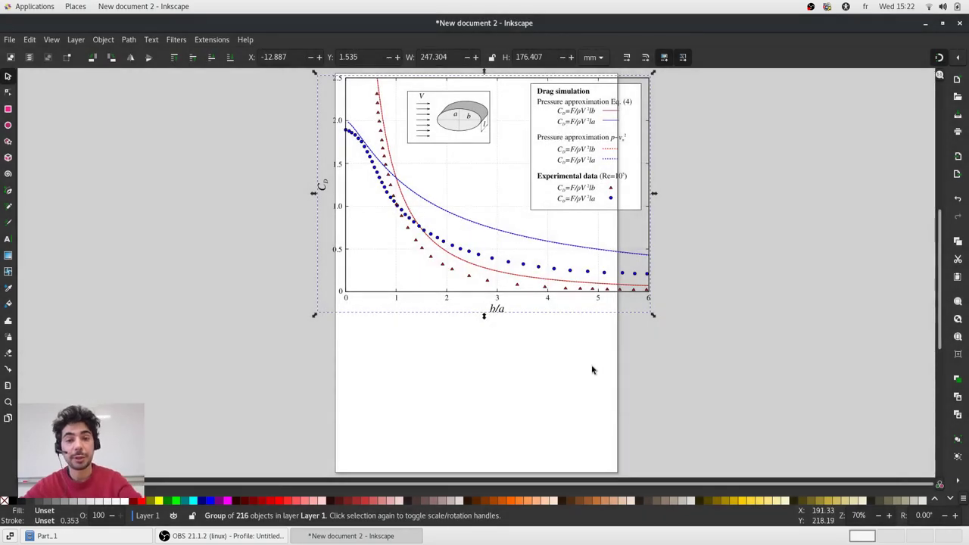
key(ctrl)
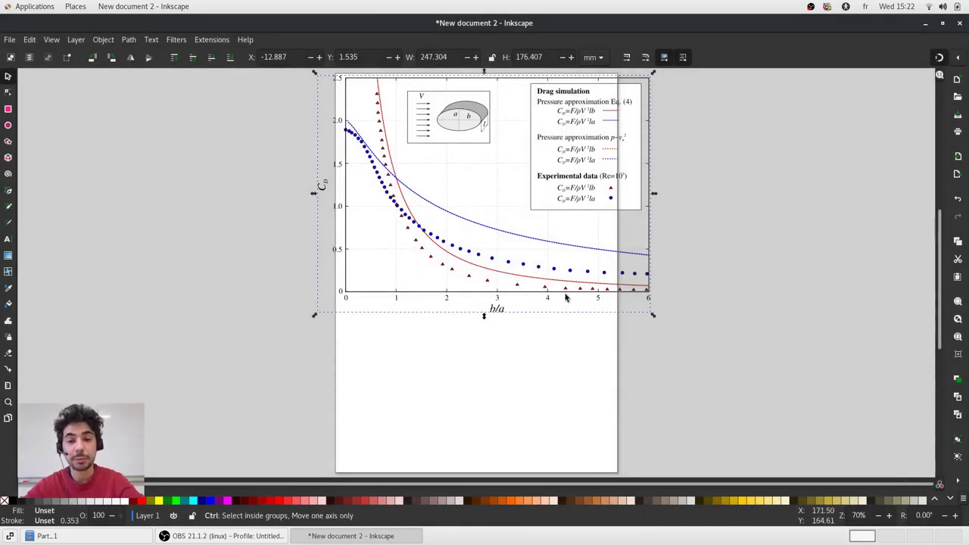
scroll(548, 302, up, 7)
scroll(572, 279, up, 2)
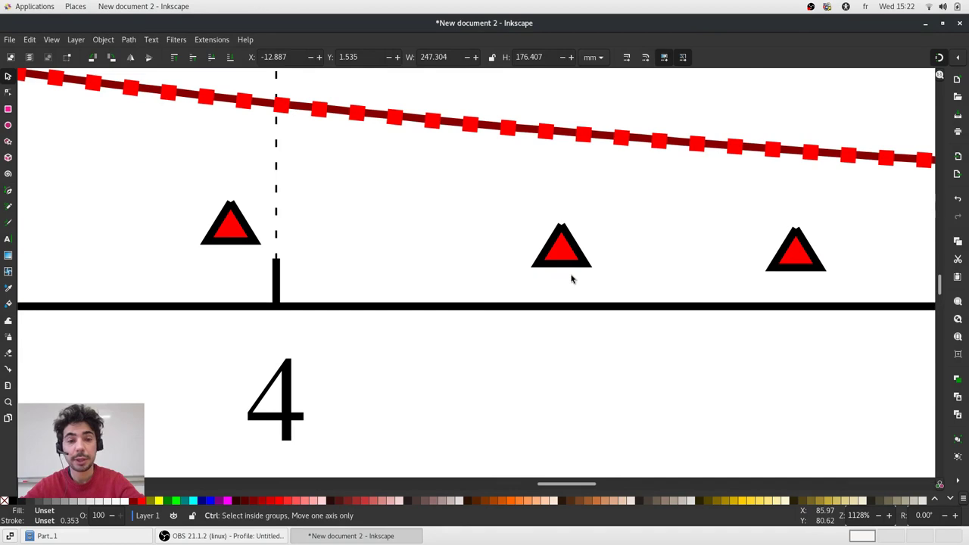
scroll(572, 280, down, 5)
scroll(533, 194, up, 4)
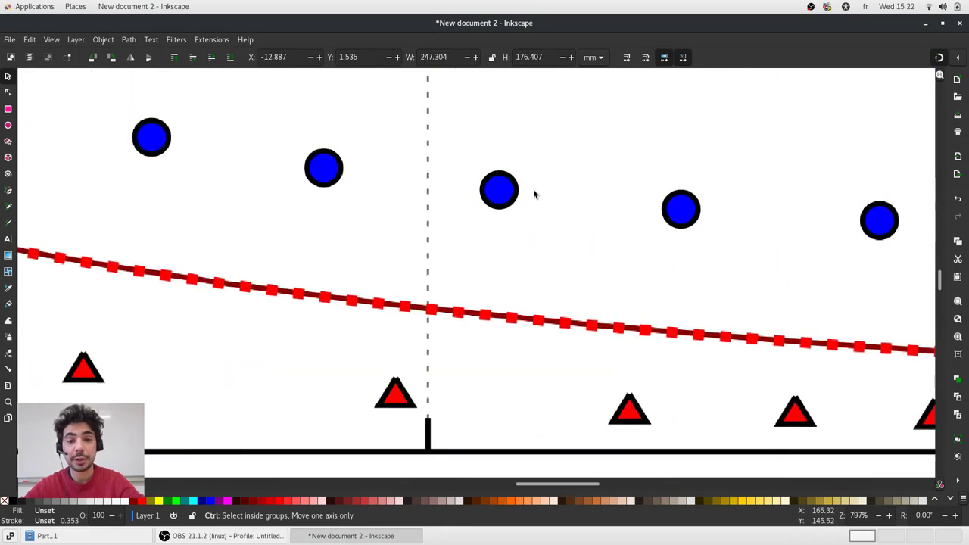
scroll(533, 195, up, 6)
scroll(521, 219, down, 15)
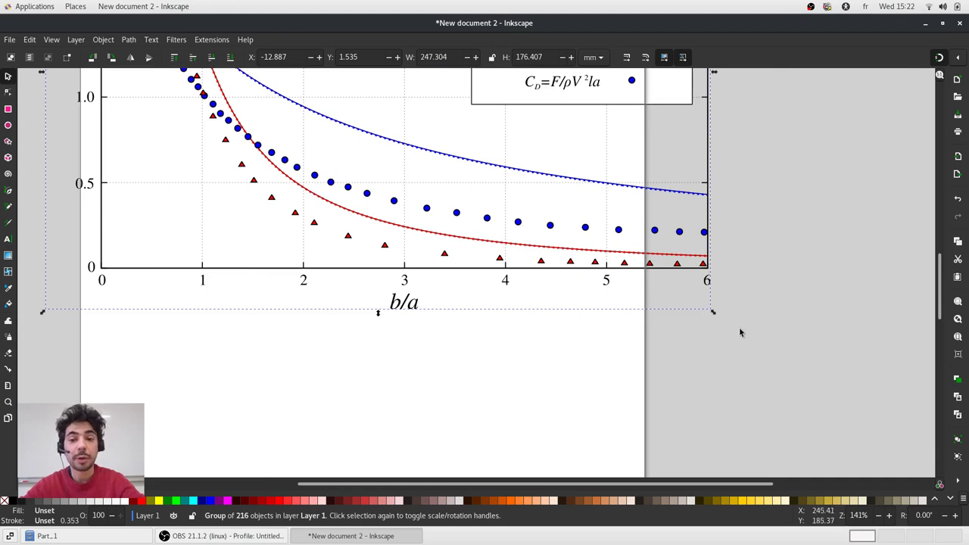
scroll(737, 341, down, 3)
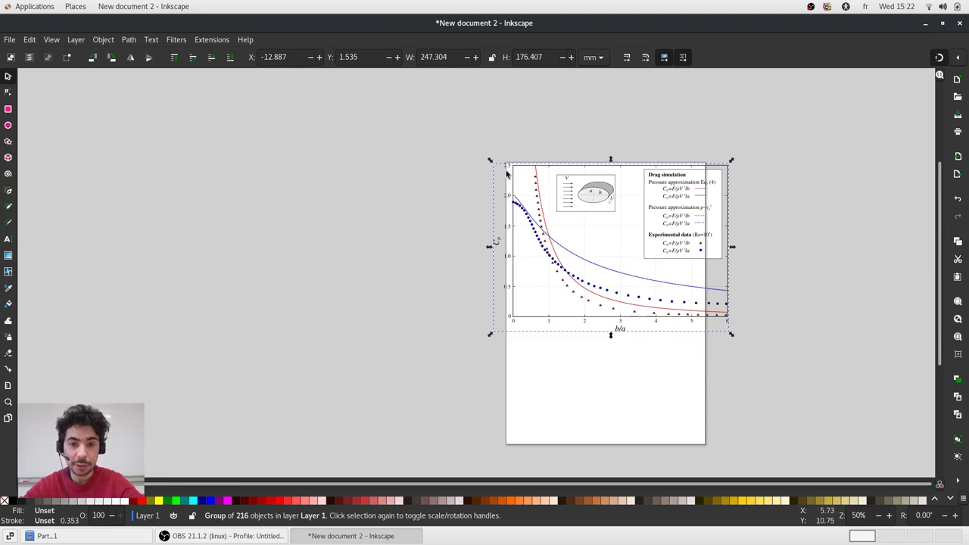
ctrl+scroll(496, 170, up, 3)
ctrl+scroll(496, 169, up, 6)
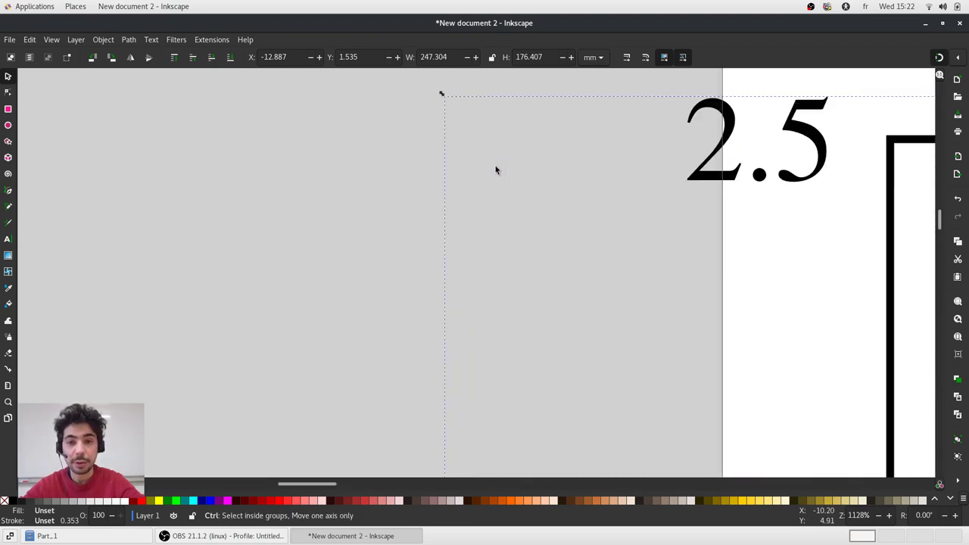
ctrl+scroll(496, 169, down, 9)
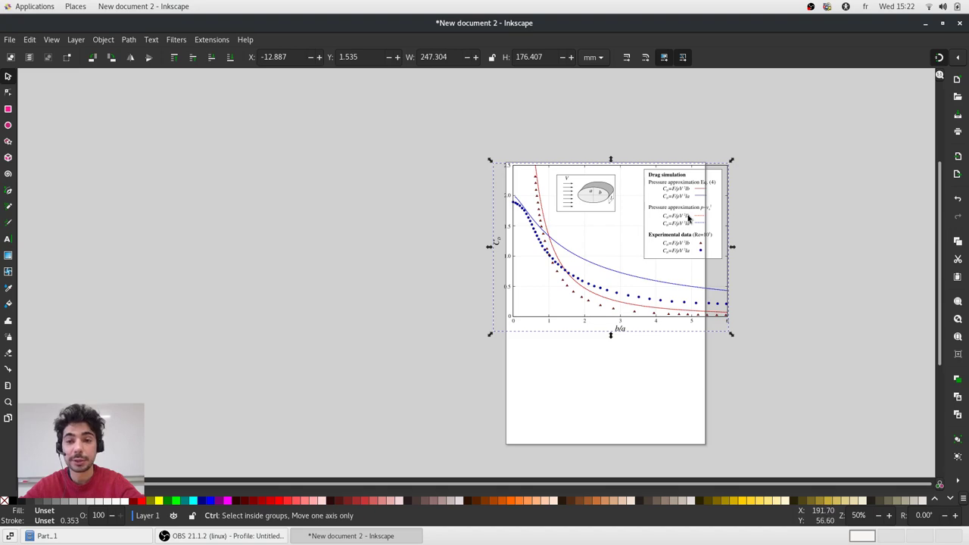
ctrl+scroll(687, 218, up, 8)
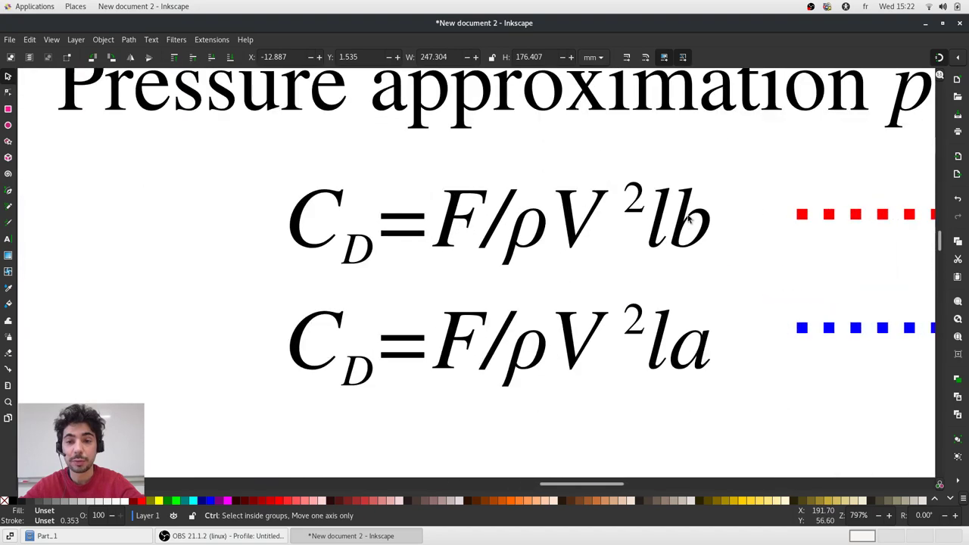
ctrl+scroll(687, 218, up, 2)
ctrl+scroll(688, 218, up, 1)
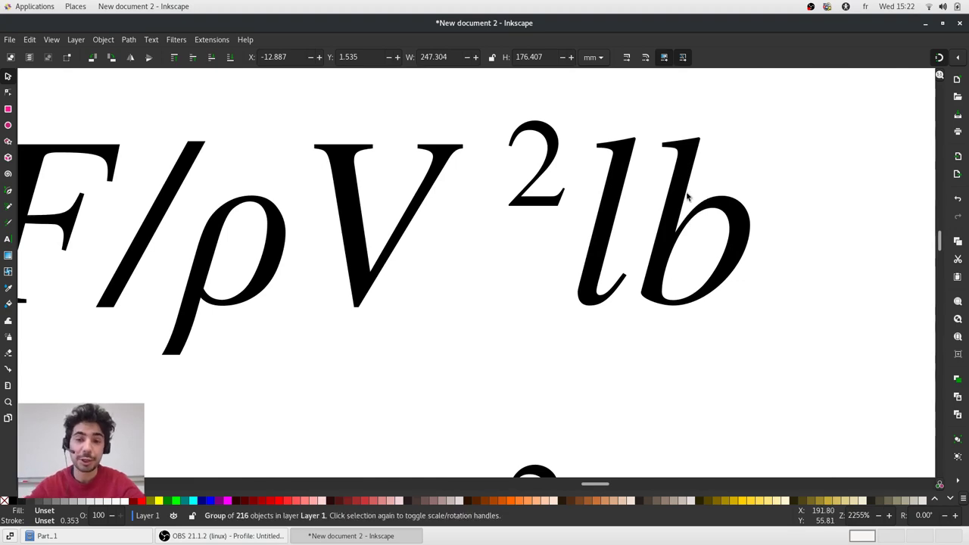
ctrl+scroll(697, 194, down, 7)
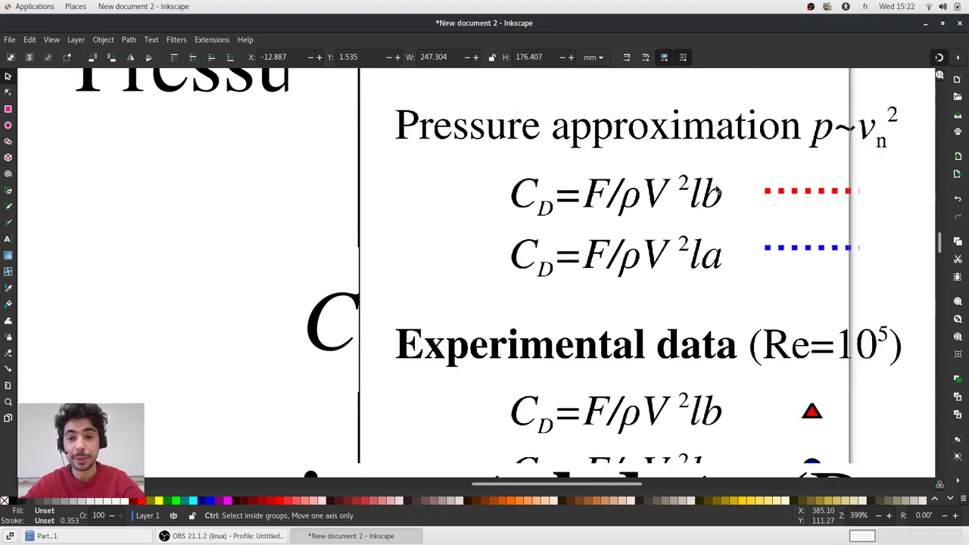
ctrl+scroll(718, 191, down, 3)
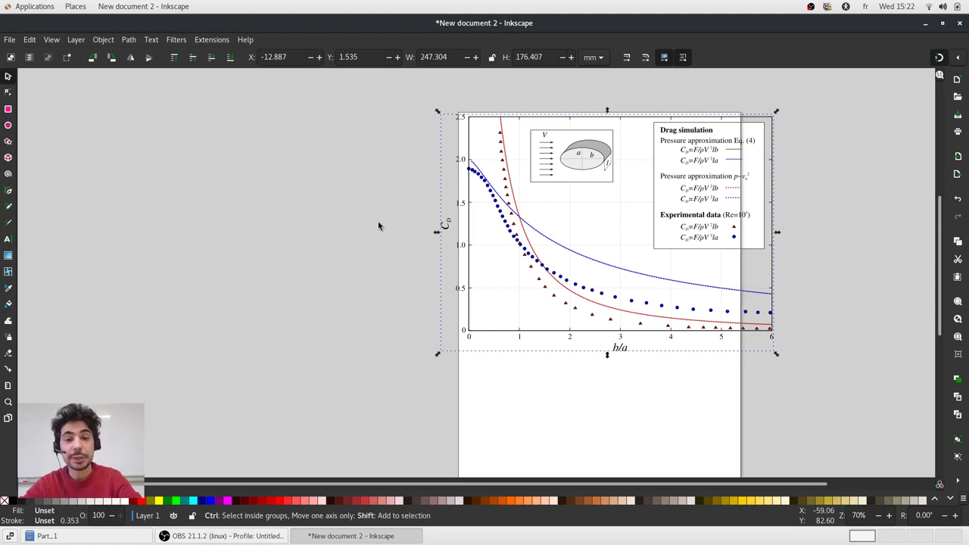
- Resize the page to content in Document Properties, giving 247.304 × 176.407 mm landscape
key(ctrl+shift+d)
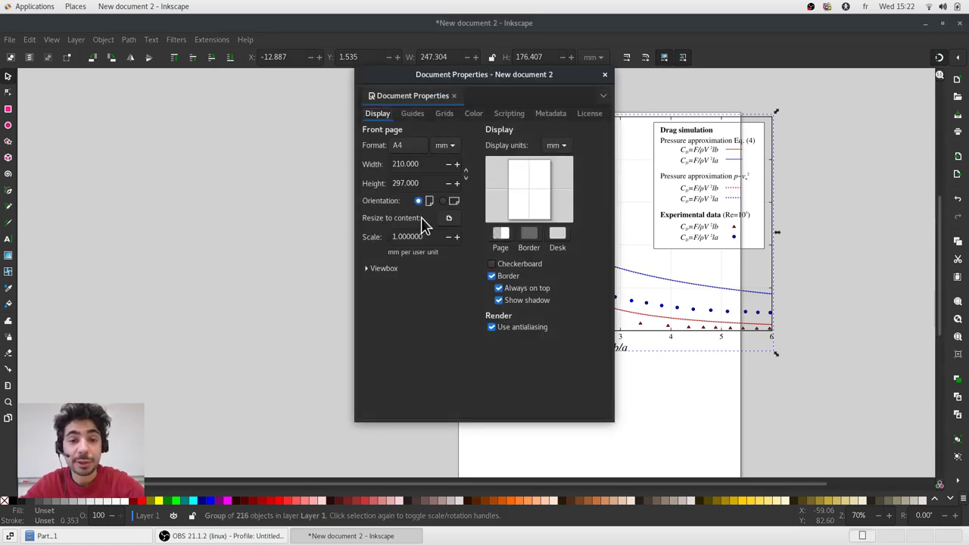
click(449, 219)
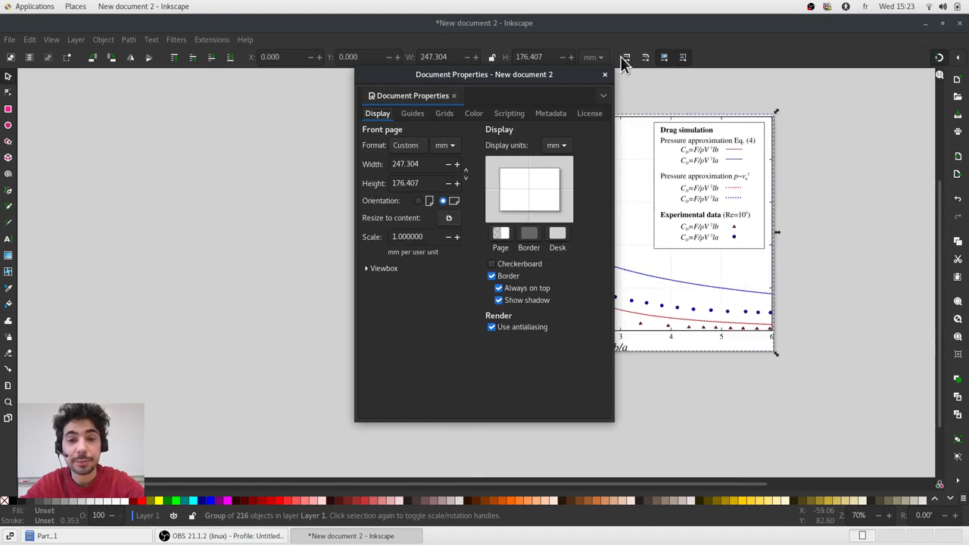
click(605, 74)
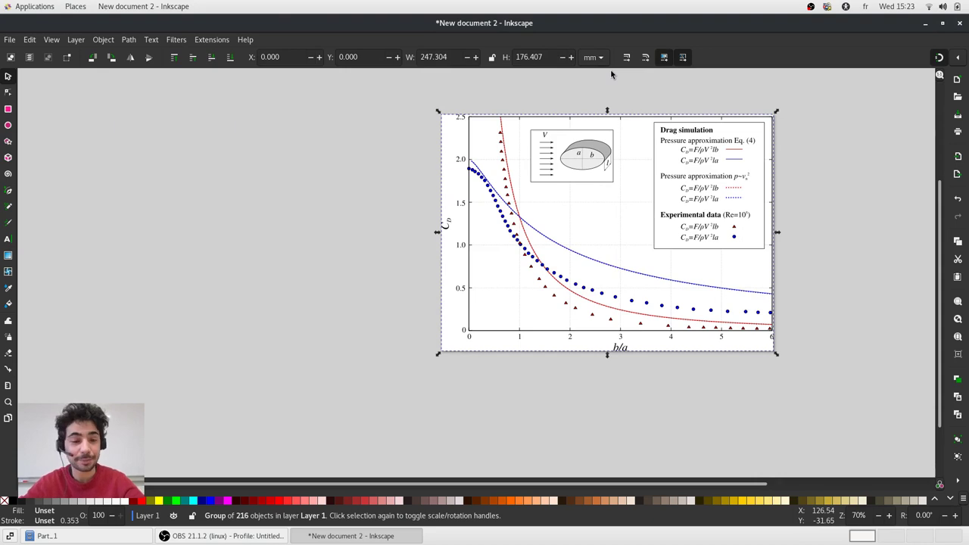
key(shift)
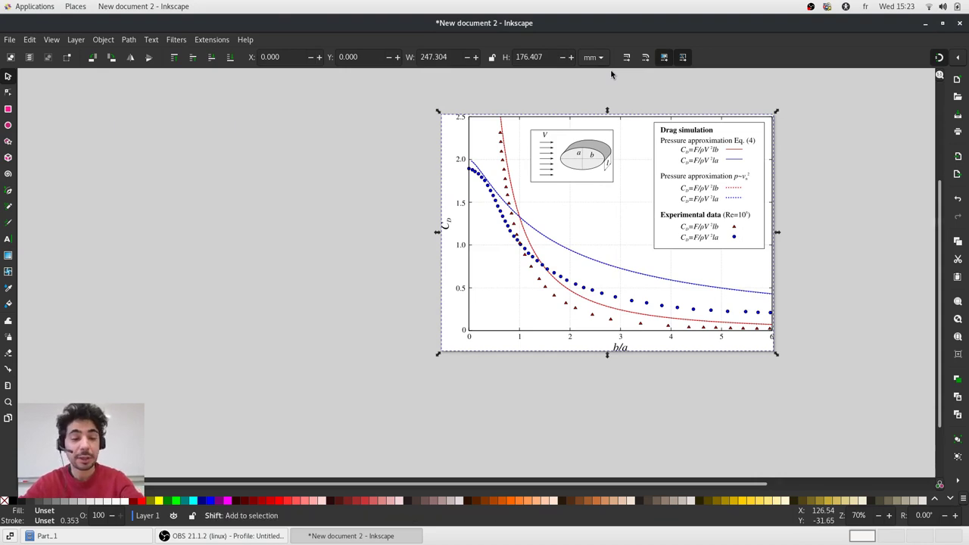
key(5)
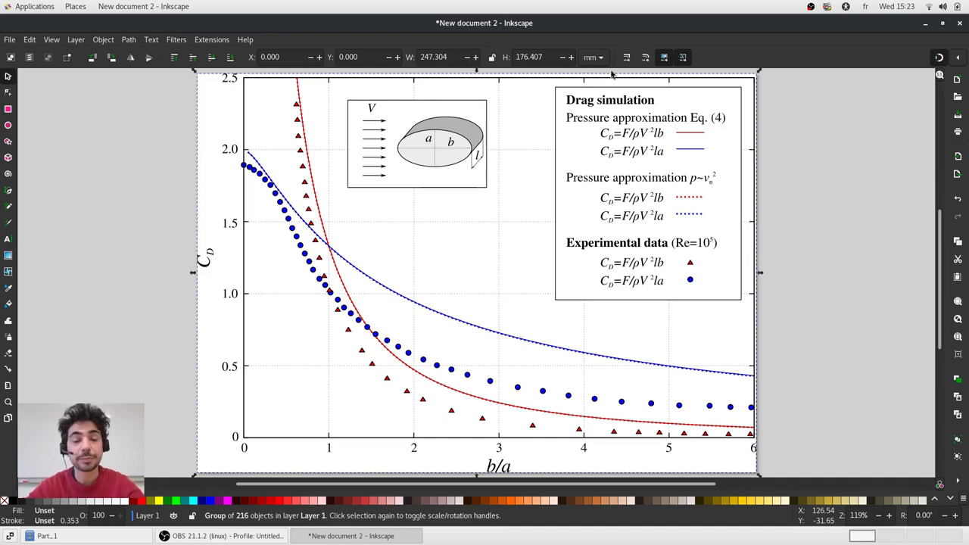
key(Escape)
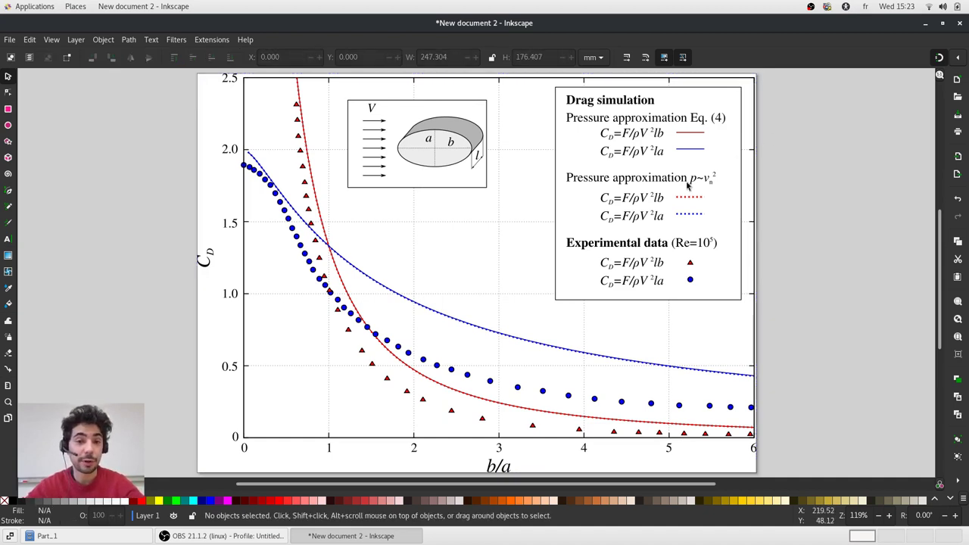
scroll(597, 196, up, 4)
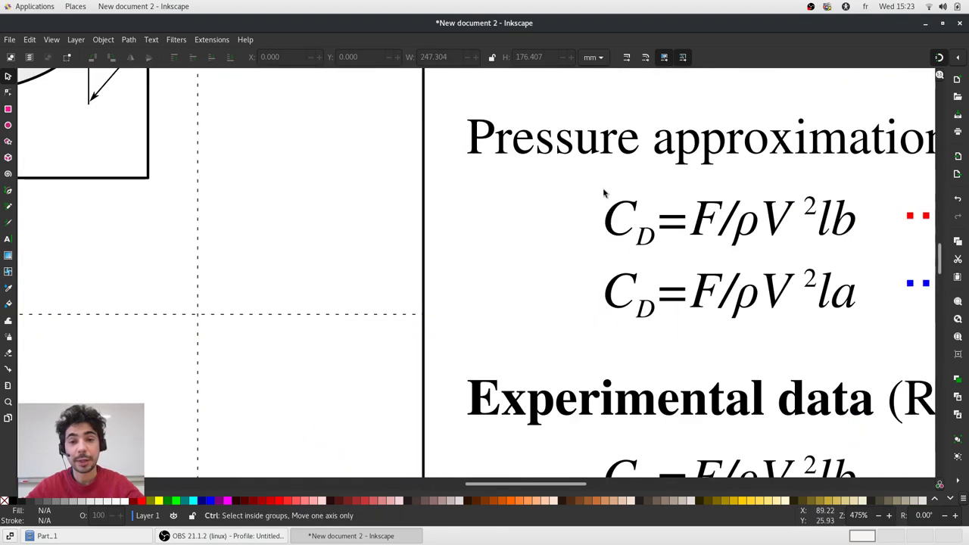
scroll(505, 218, down, 4)
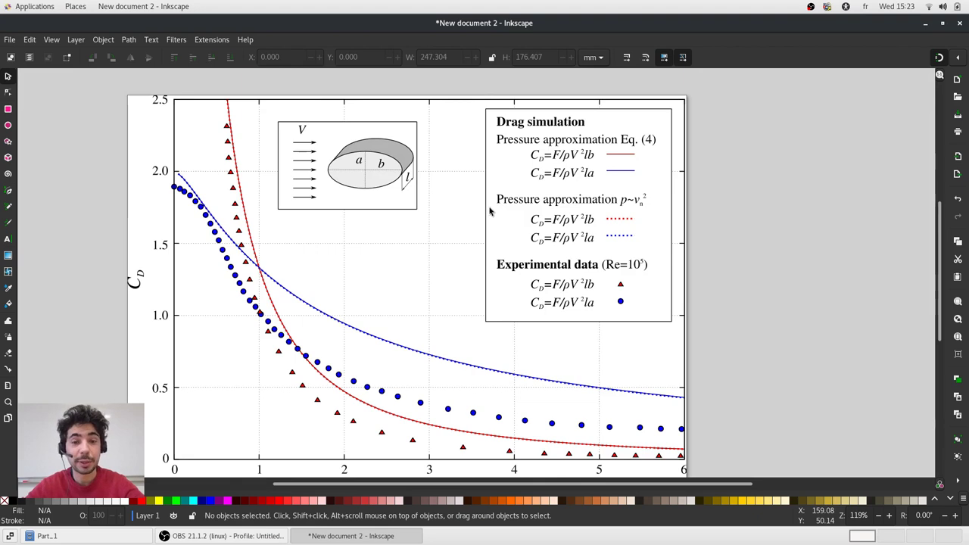
click(509, 152)
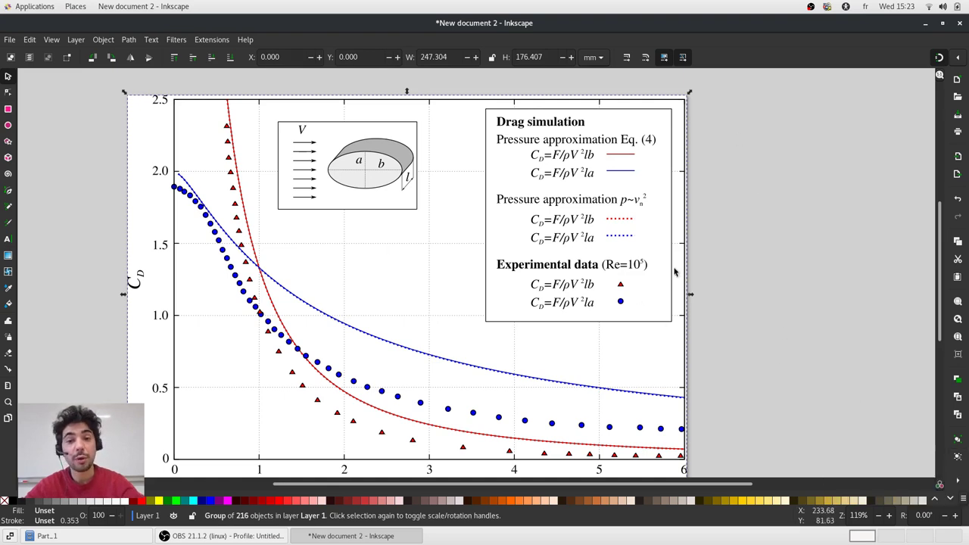
- Ungroup the drag plot into its separate objects
key(ctrl)
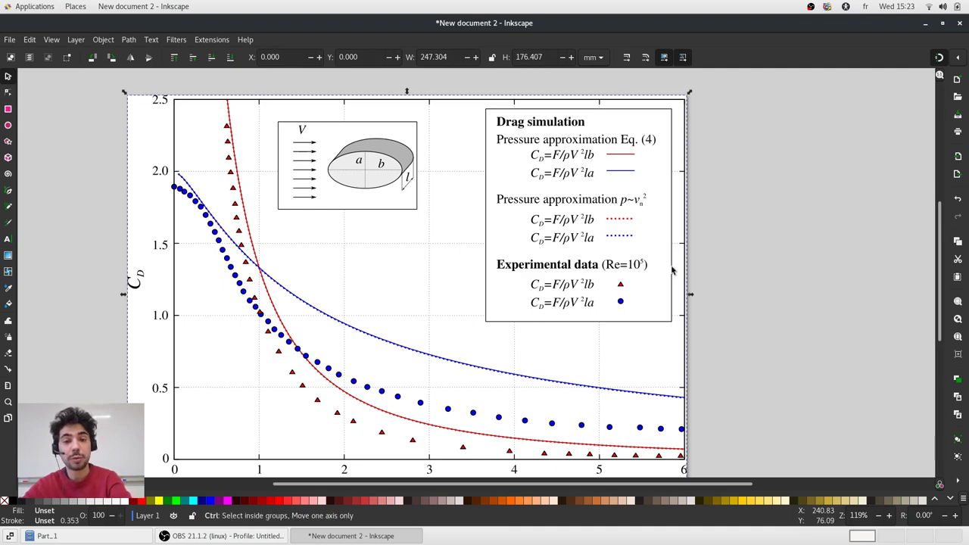
key(ctrl+shift+g)
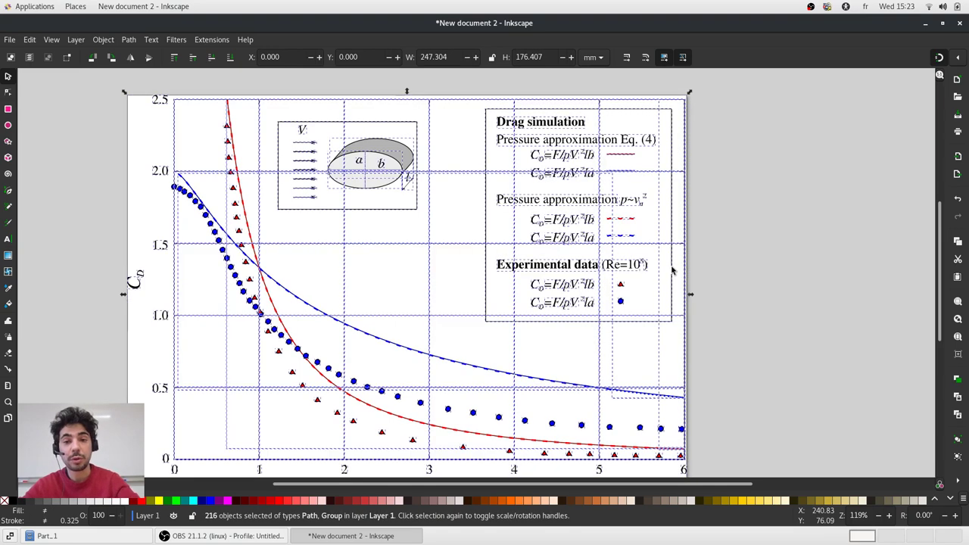
click(715, 219)
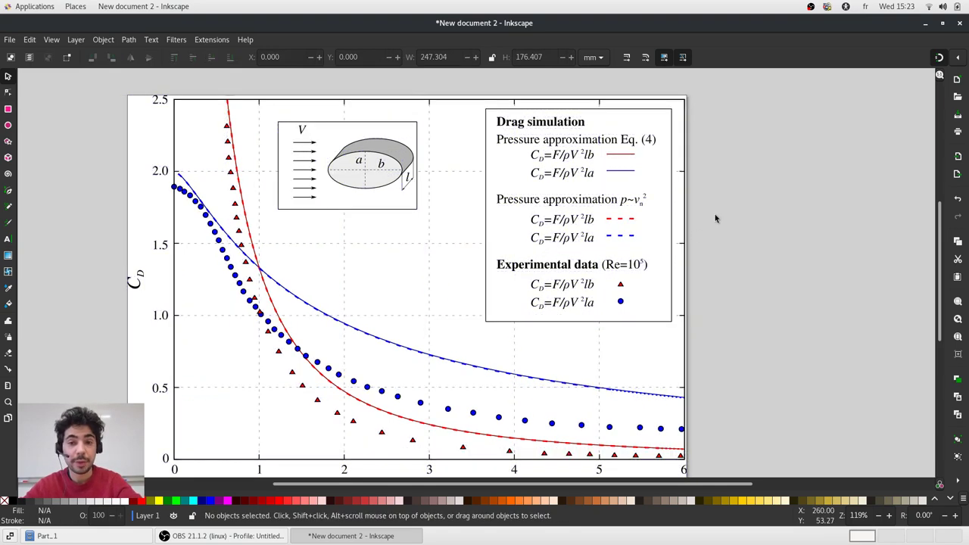
- Fill the legend's white background box with yellow from the palette
click(666, 187)
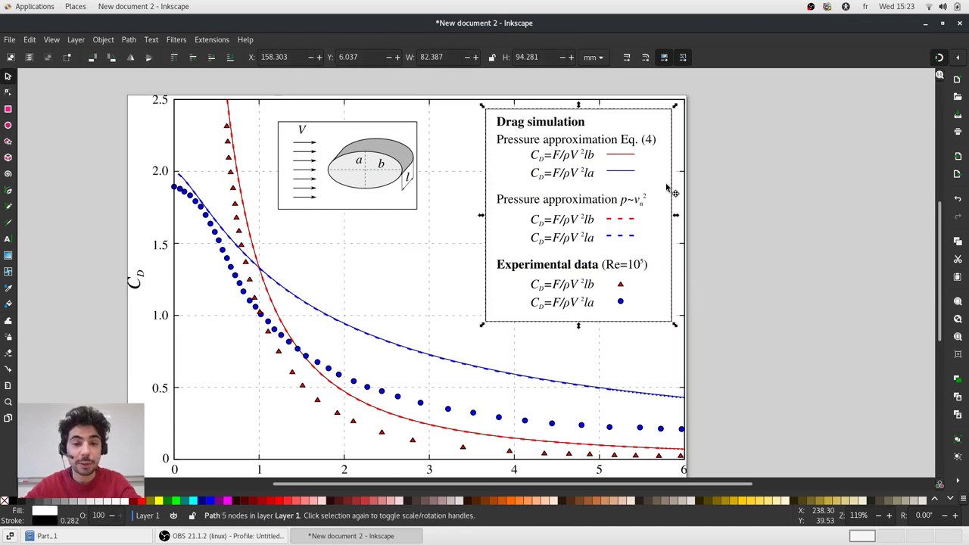
drag(666, 187, 660, 230)
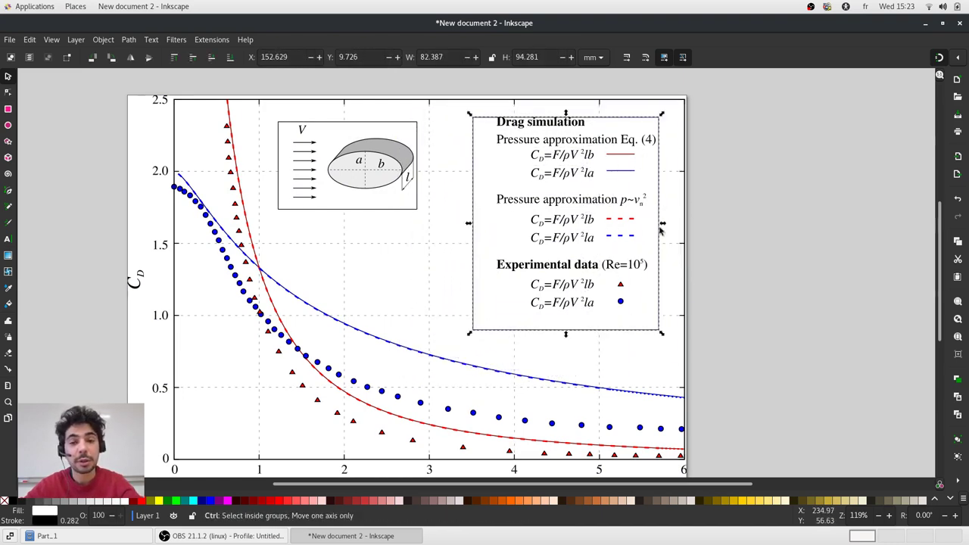
key(ctrl+z)
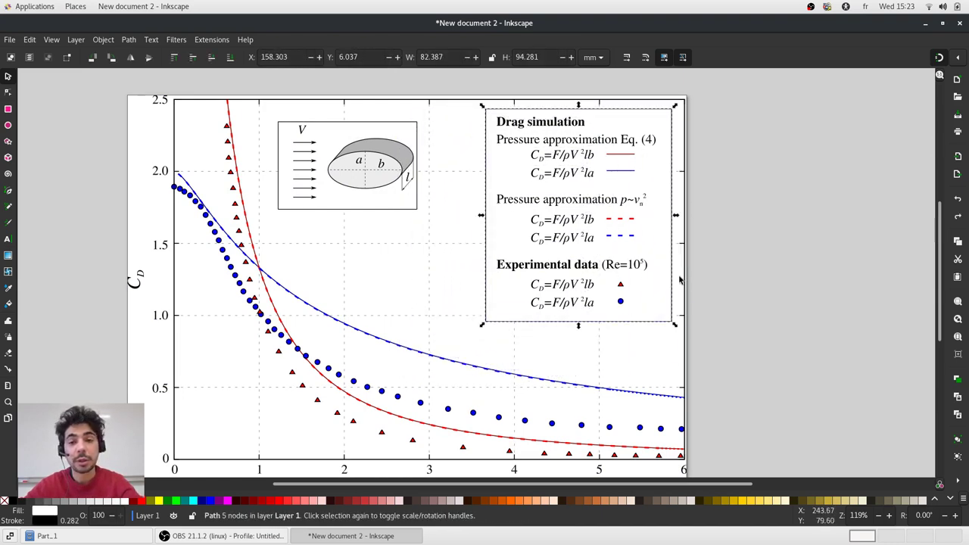
click(742, 501)
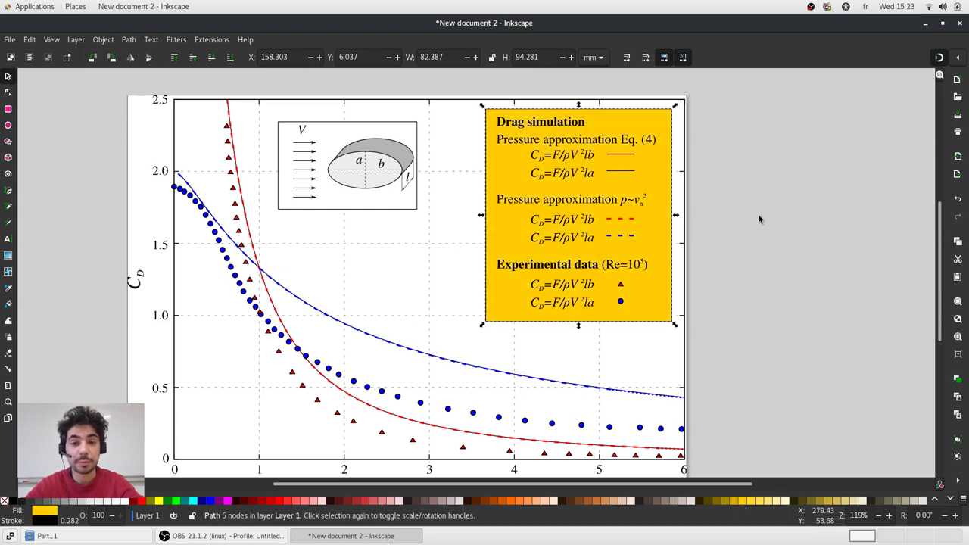
click(759, 216)
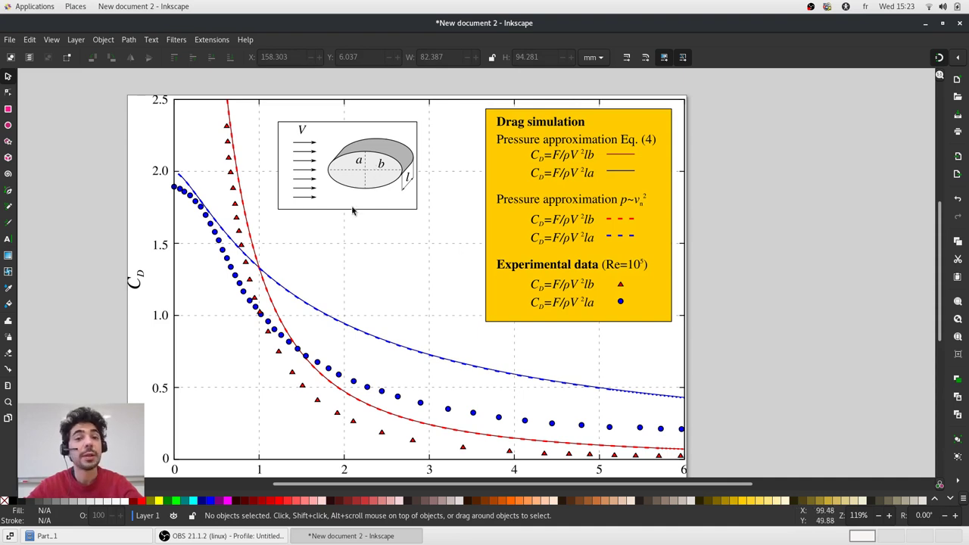
click(10, 40)
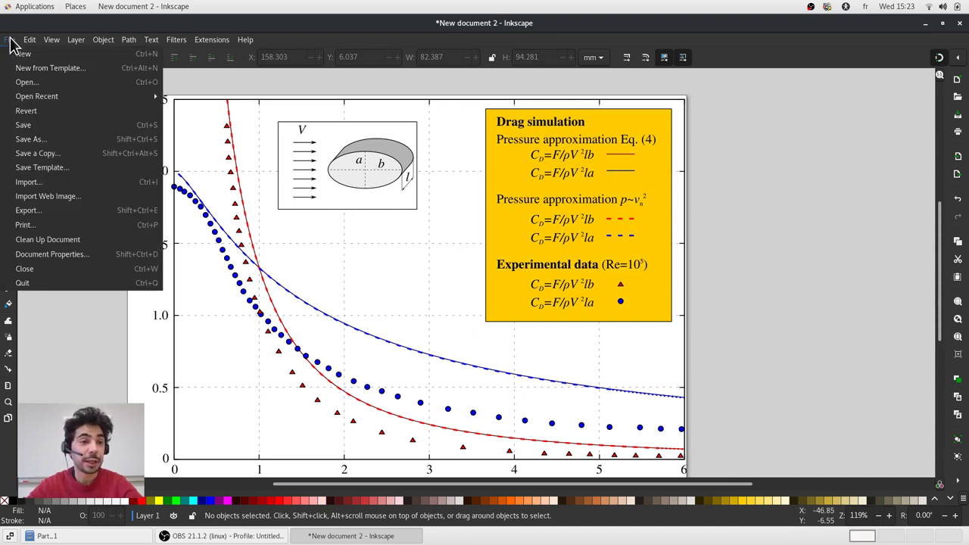
click(25, 140)
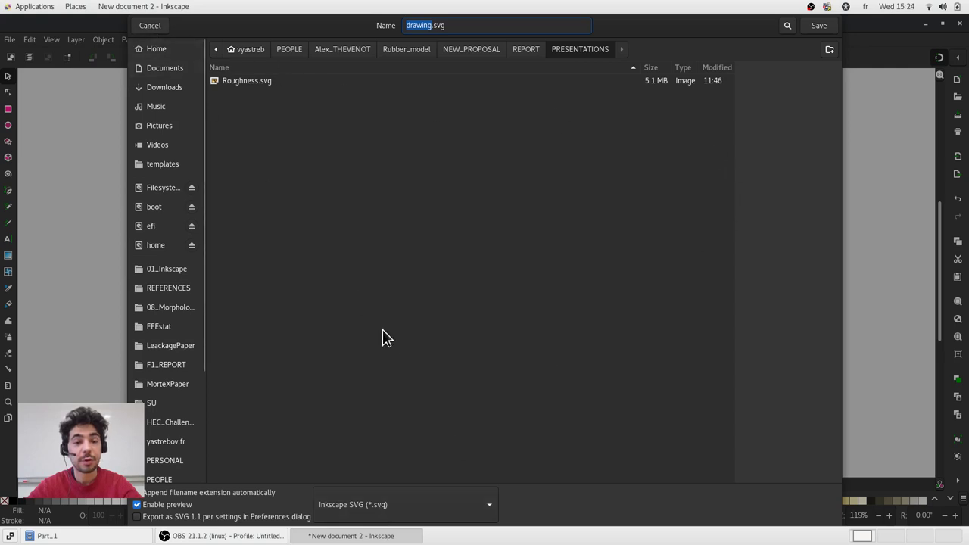
click(485, 505)
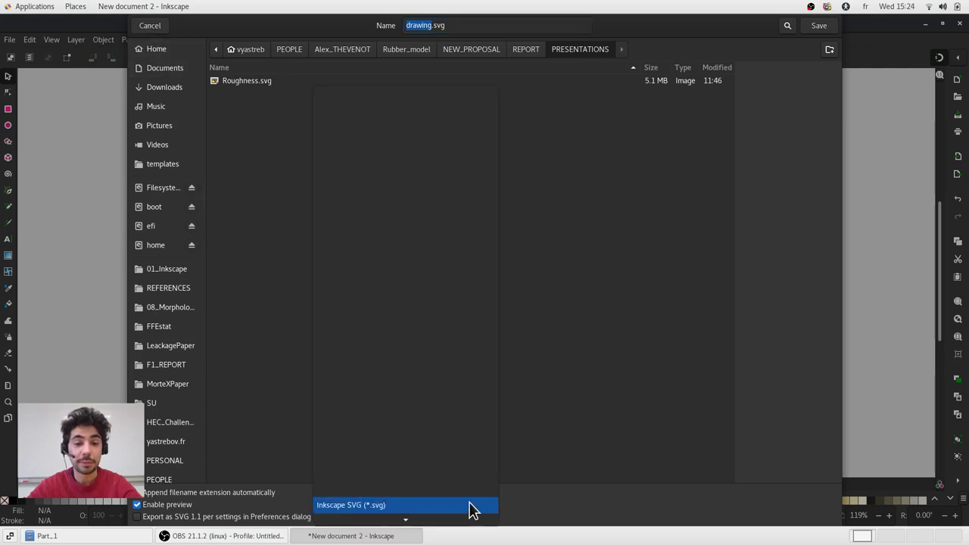
scroll(469, 492, down, 5)
scroll(457, 482, down, 10)
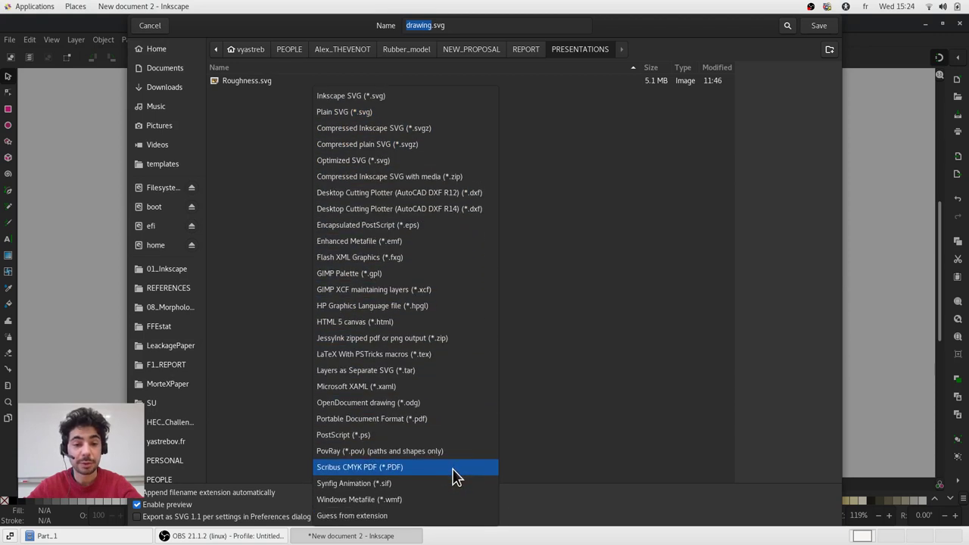
click(645, 283)
click(160, 25)
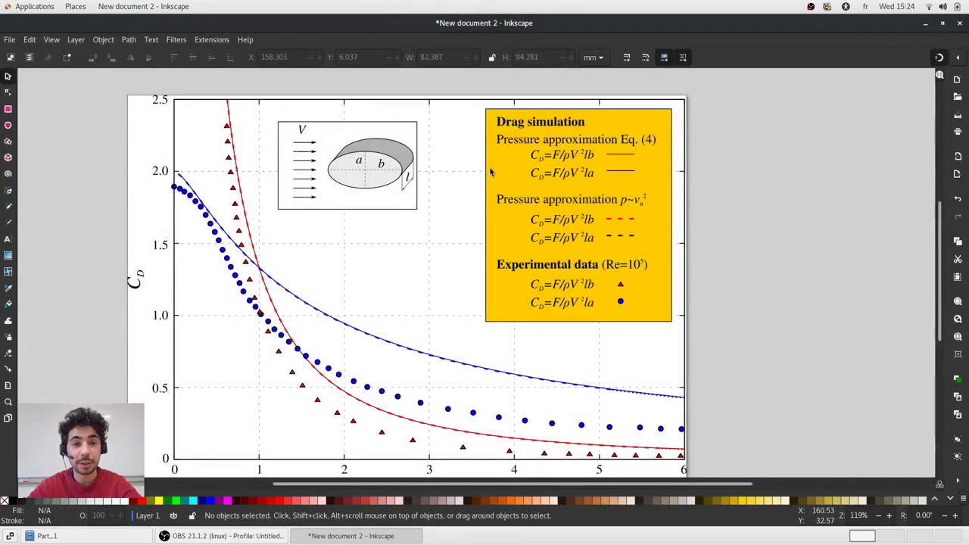
- Open the Export panel for the page and pick JPEG (*.jpg) as the file type
scroll(490, 173, down, 1)
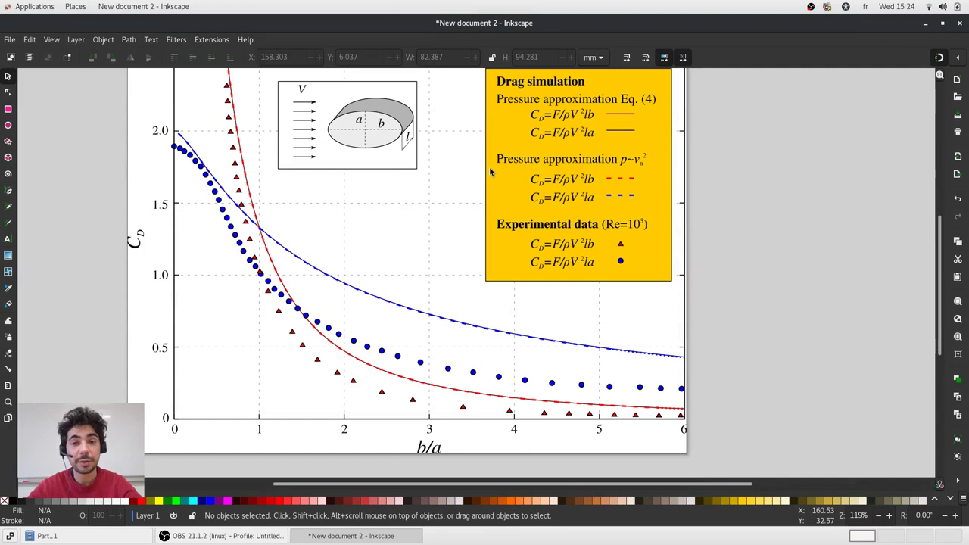
click(957, 175)
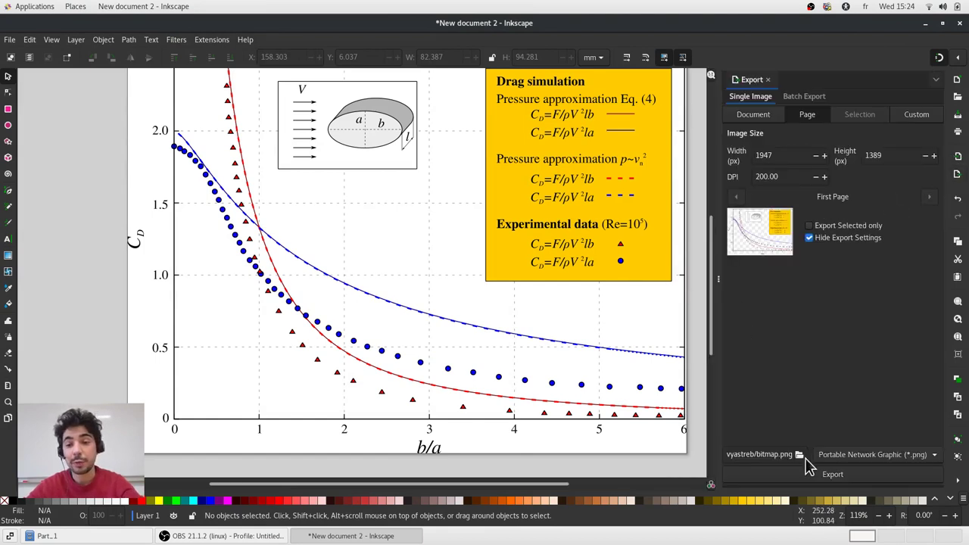
click(872, 454)
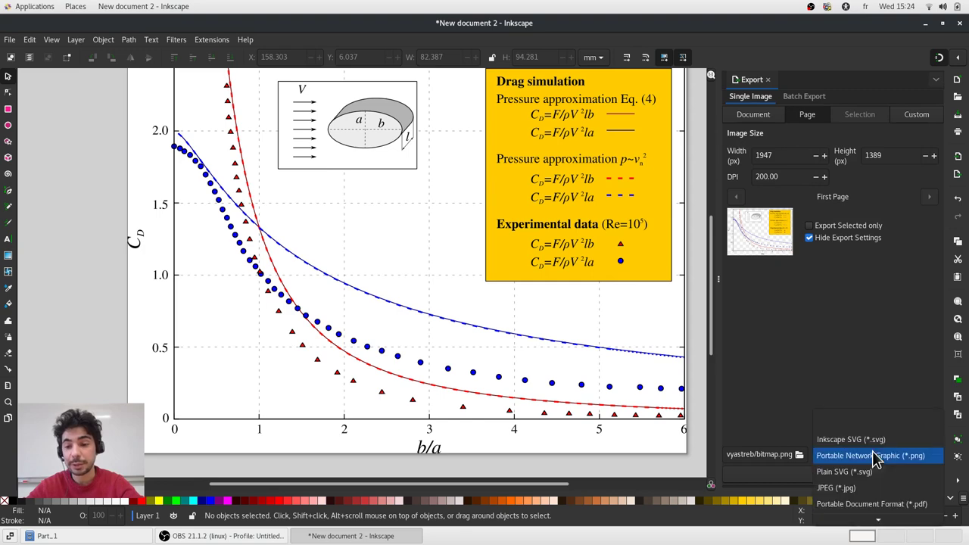
click(868, 488)
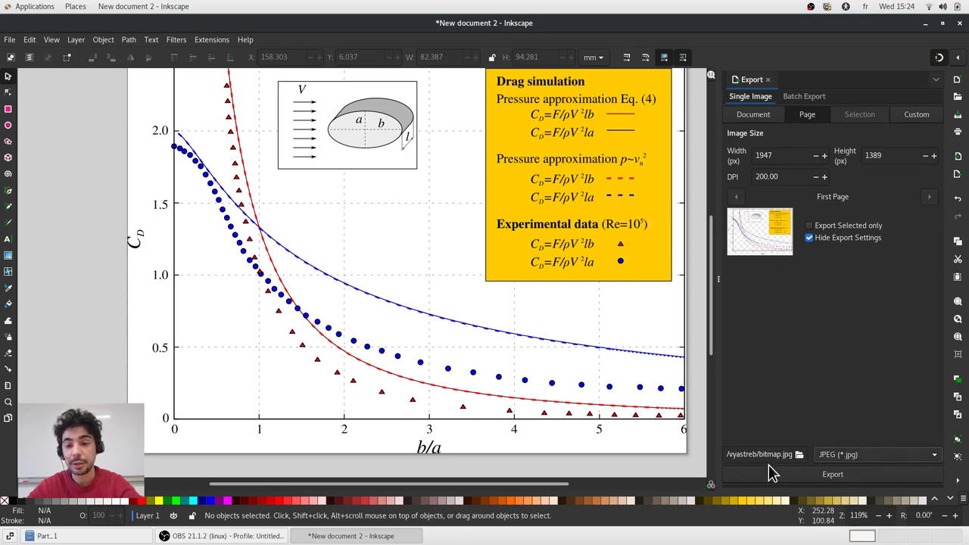
- Set the export destination for bitmap.jpg to 01_Inkscape > Examples > Part_1
click(799, 454)
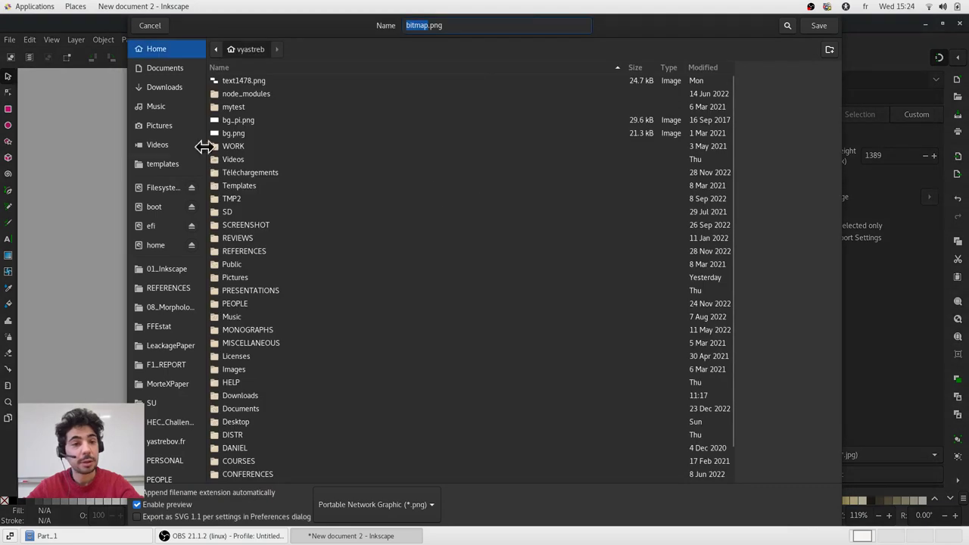
click(168, 268)
double_click(233, 94)
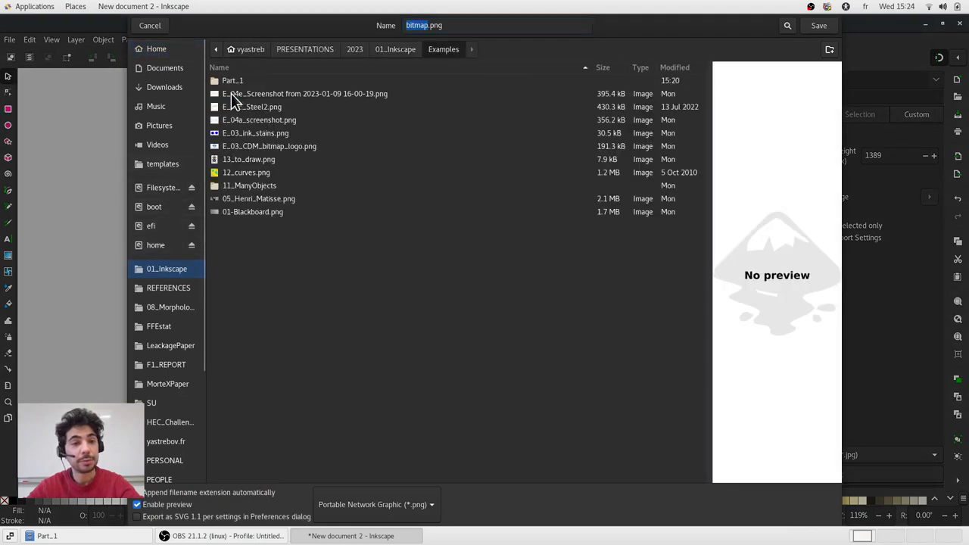
click(235, 81)
double_click(235, 82)
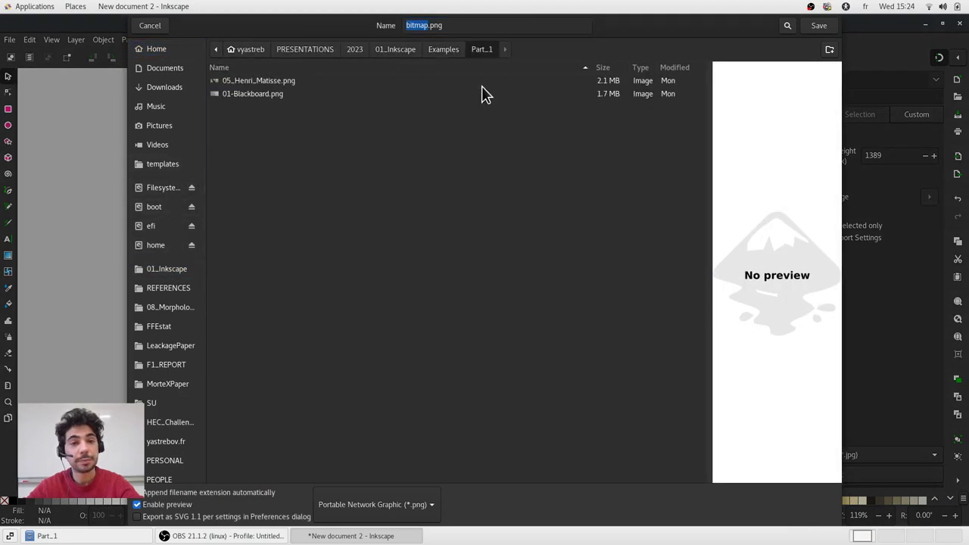
click(819, 26)
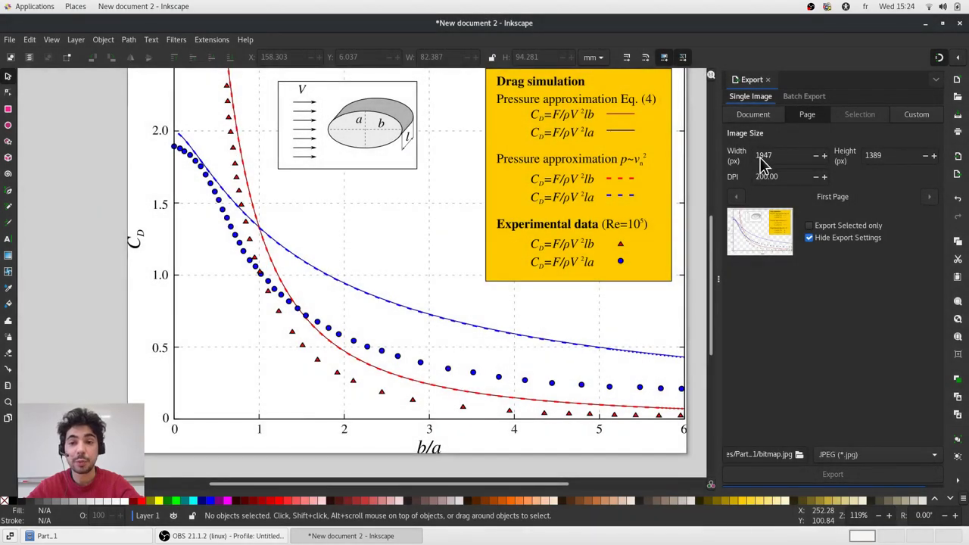
- Review the export size of 1947 × 1389 px at 200 DPI
double_click(766, 155)
double_click(872, 155)
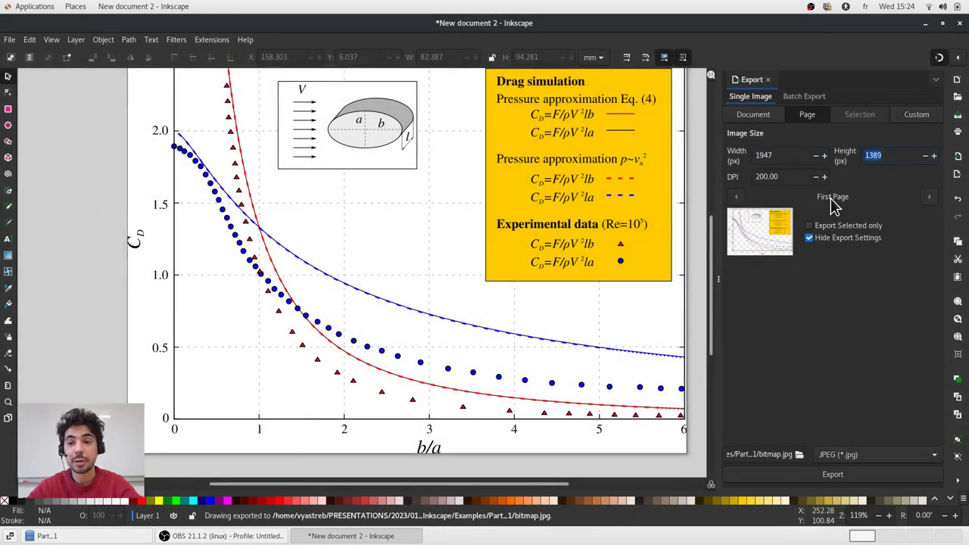
double_click(766, 176)
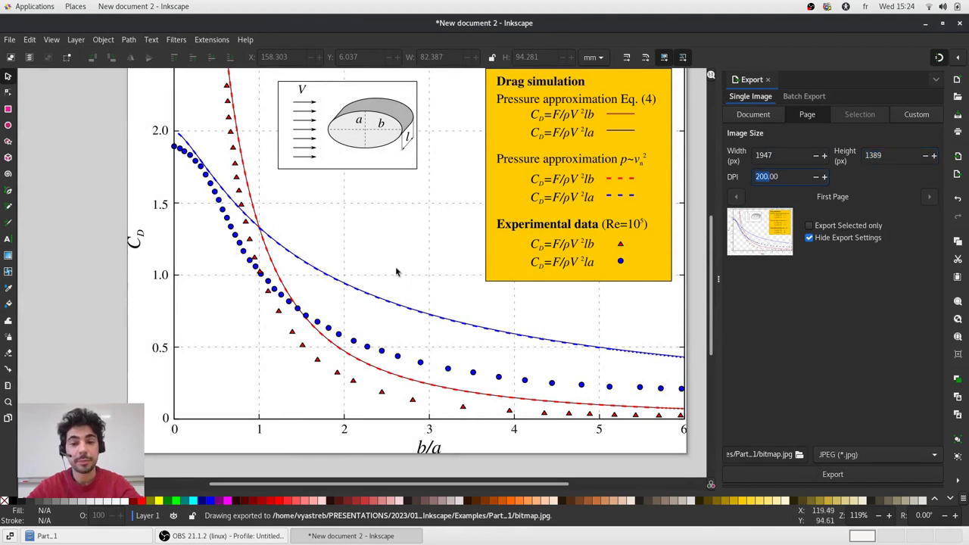
key(alt+Tab)
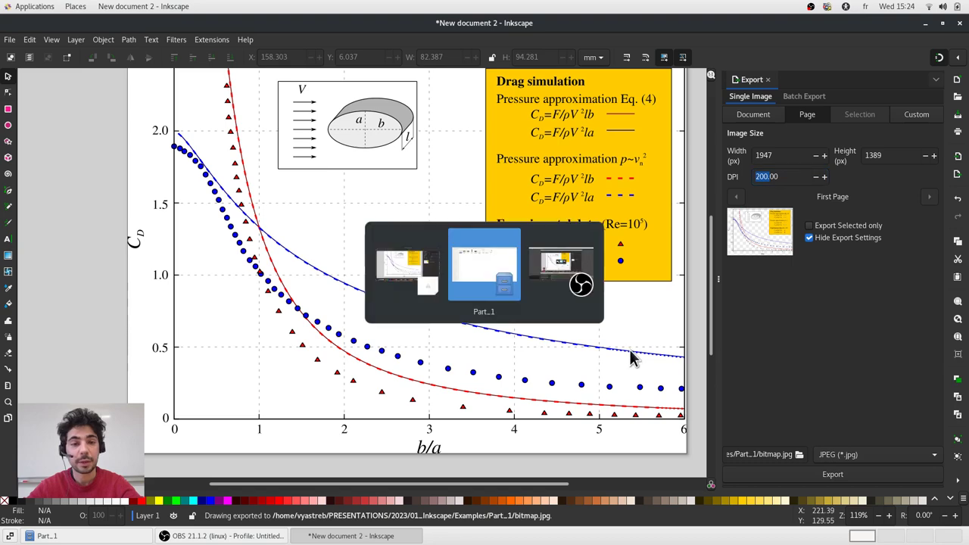
double_click(575, 89)
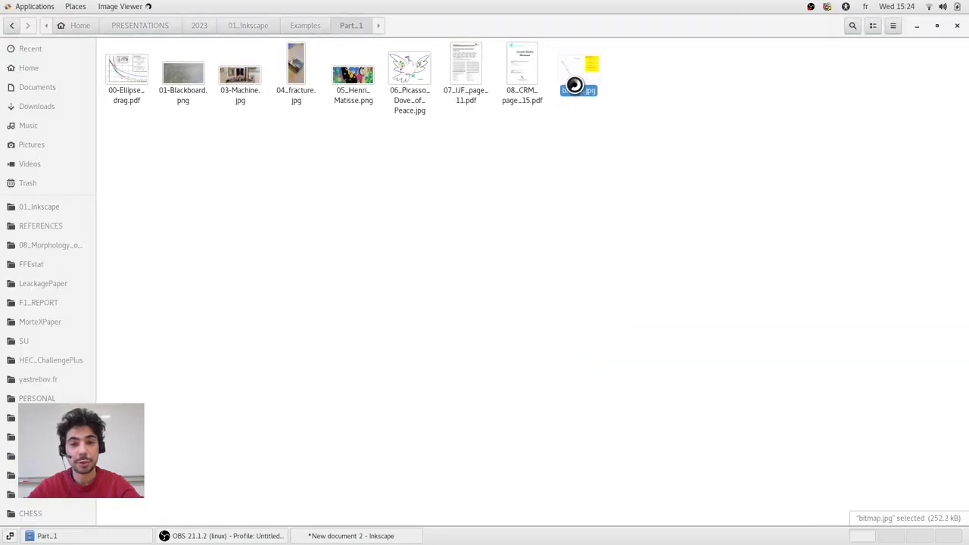
scroll(346, 265, up, 10)
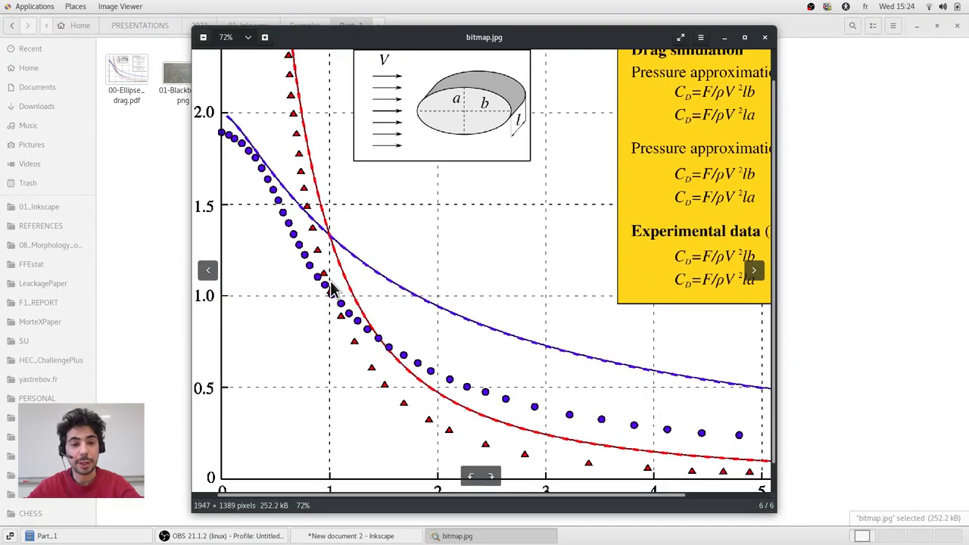
scroll(321, 297, up, 3)
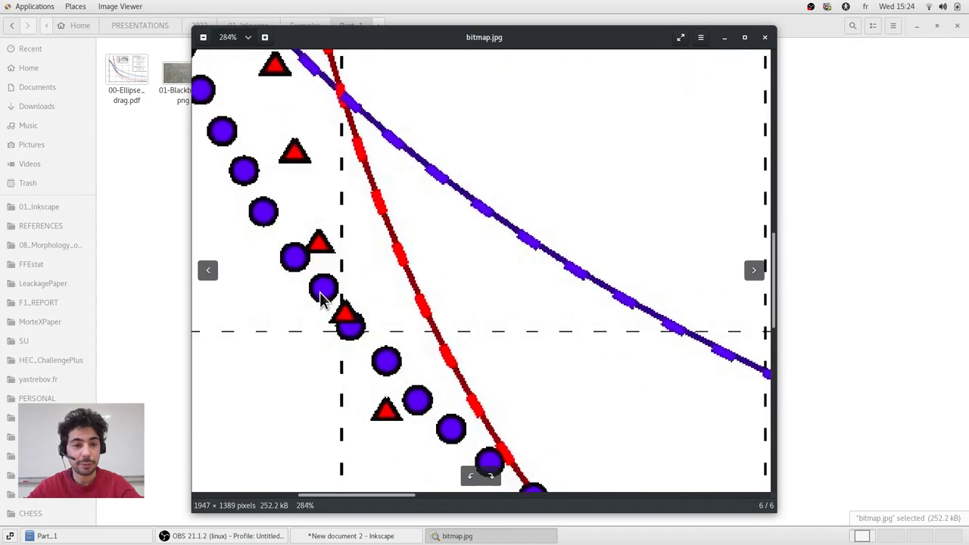
scroll(313, 295, down, 10)
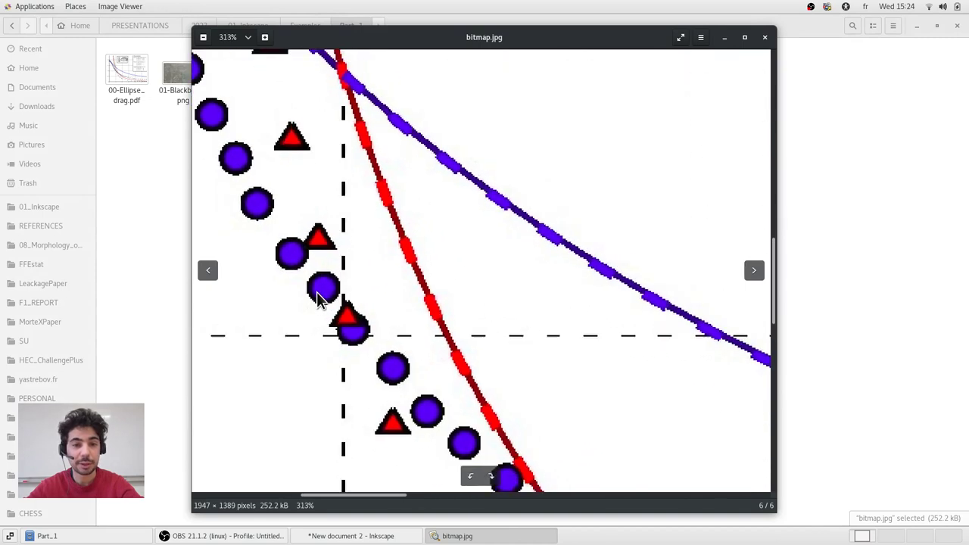
scroll(315, 300, down, 5)
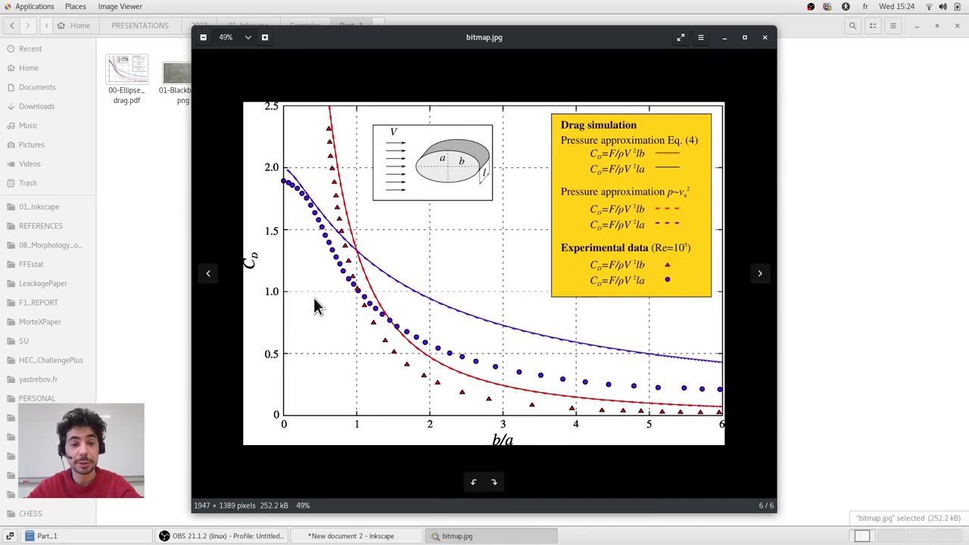
key(Escape)
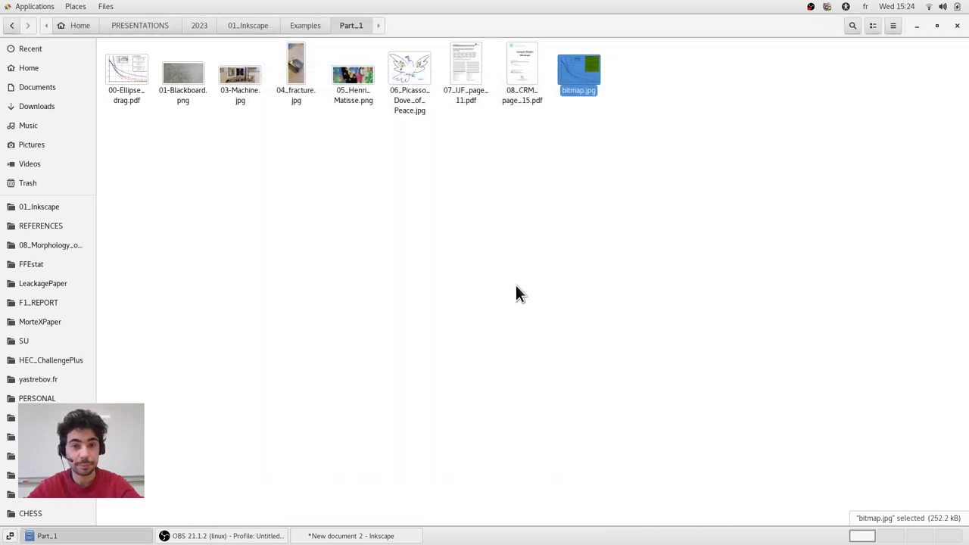
key(alt+Tab)
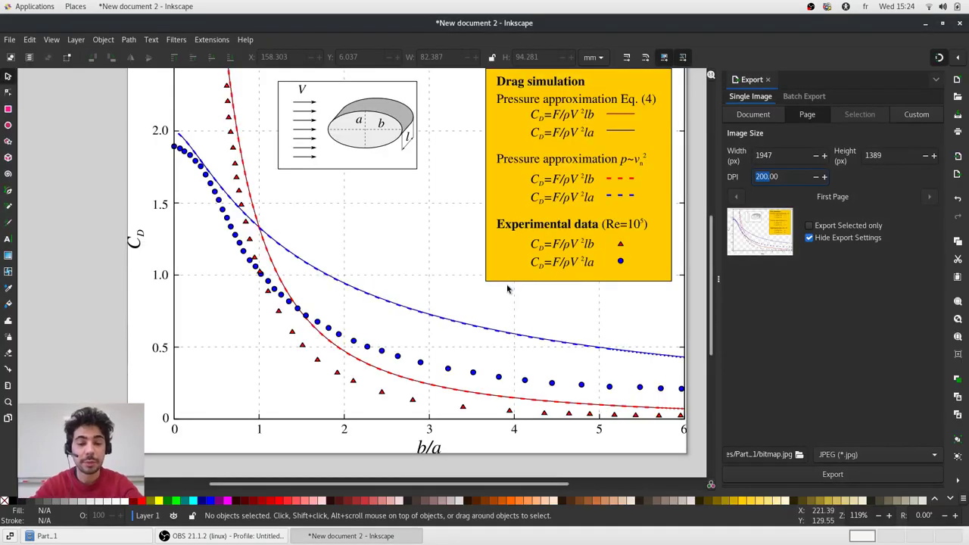
- Re-enter 200 DPI as export resolution and delete the whole plot from the page
key(BackSpace)
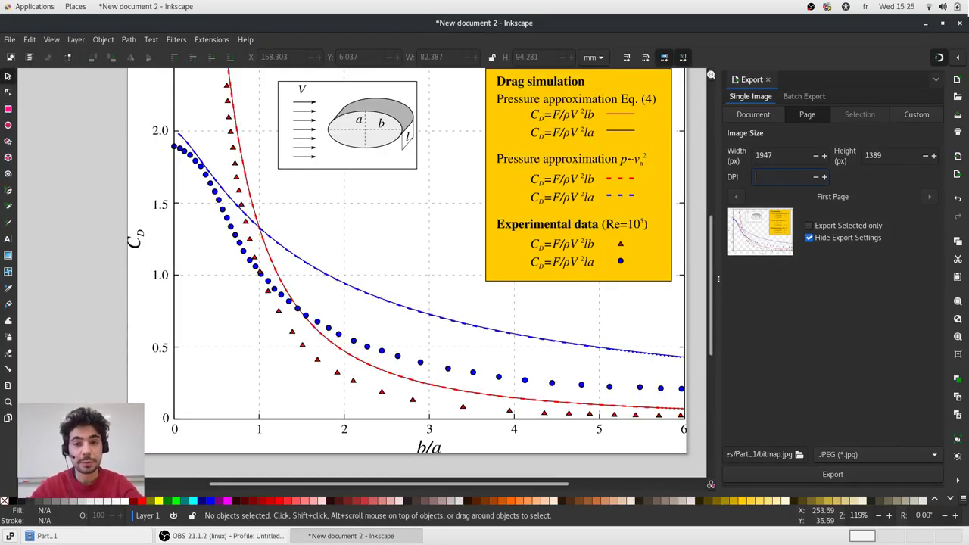
text(200)
key(Return)
key(ctrl+a)
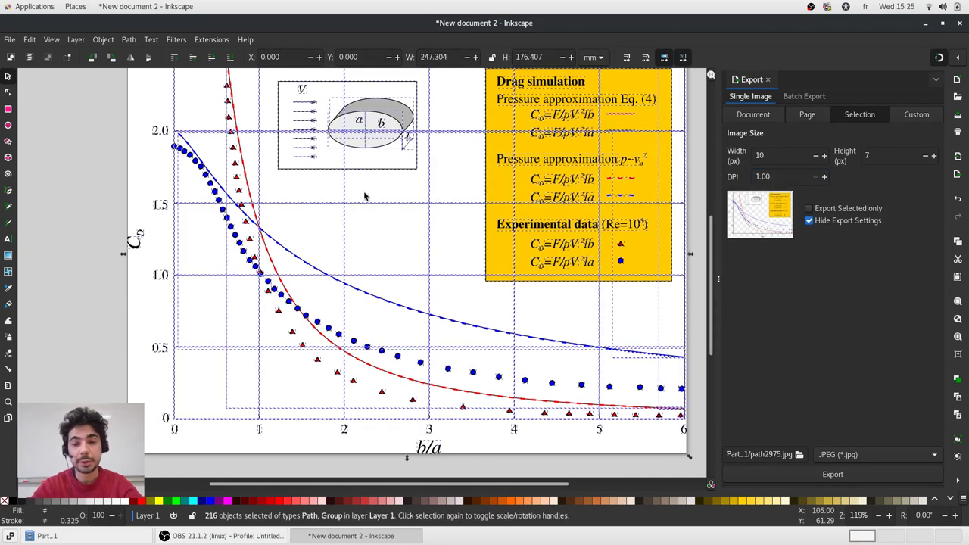
key(Delete)
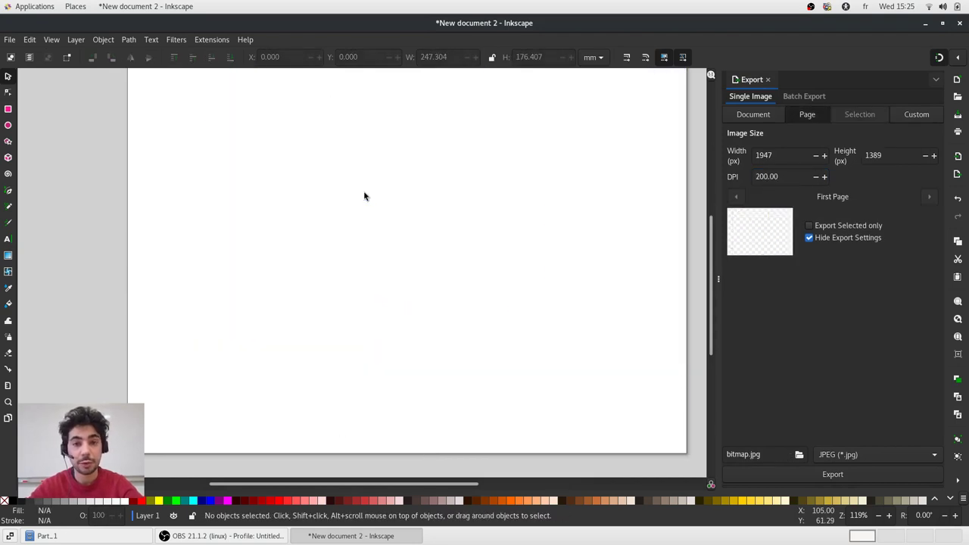
- Drag 01-Blackboard.png from the file manager into Inkscape and import it
key(alt+Tab)
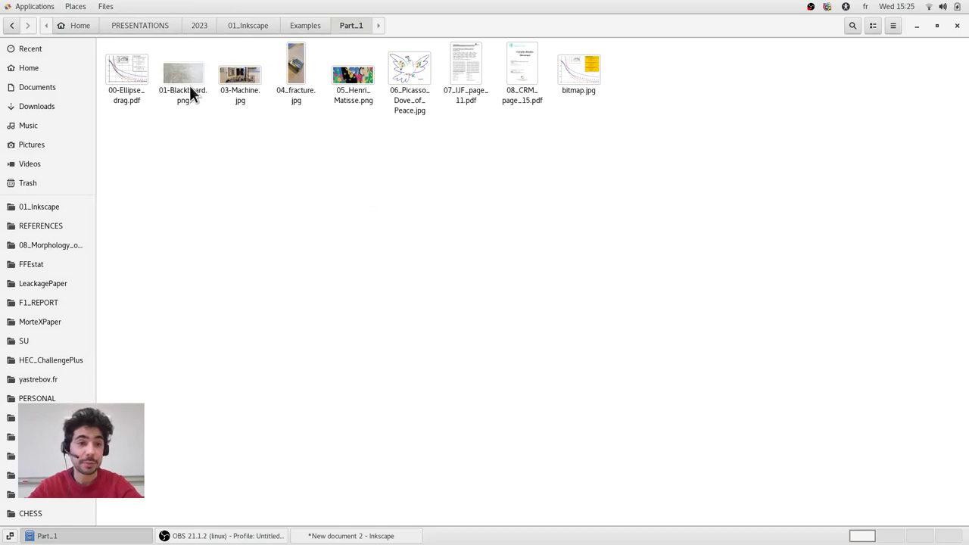
drag(186, 73, 415, 219)
key(alt+Tab)
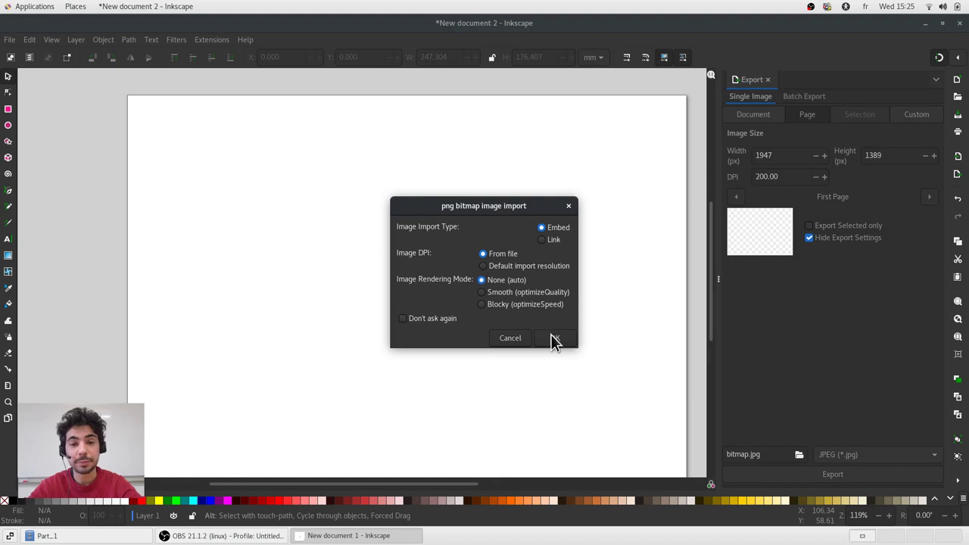
click(552, 334)
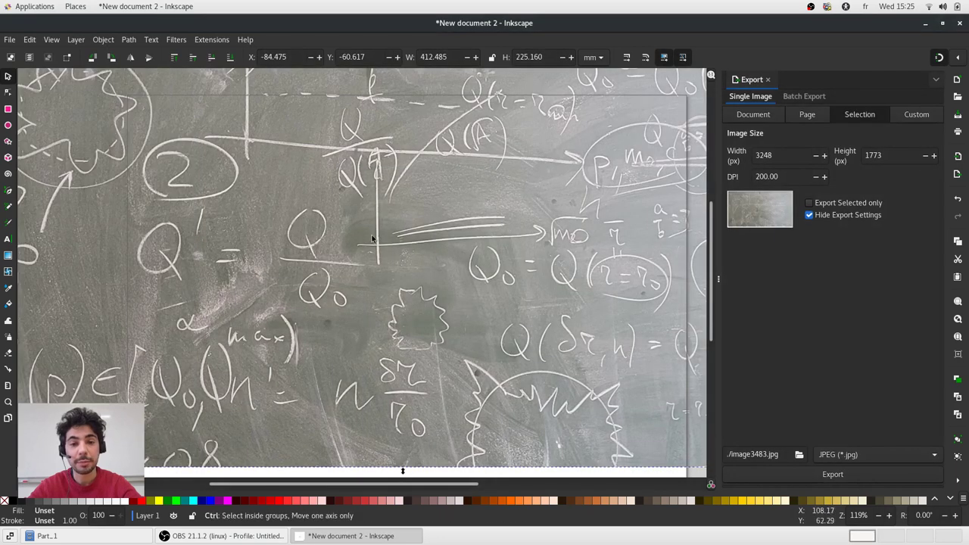
ctrl+scroll(372, 238, down, 2)
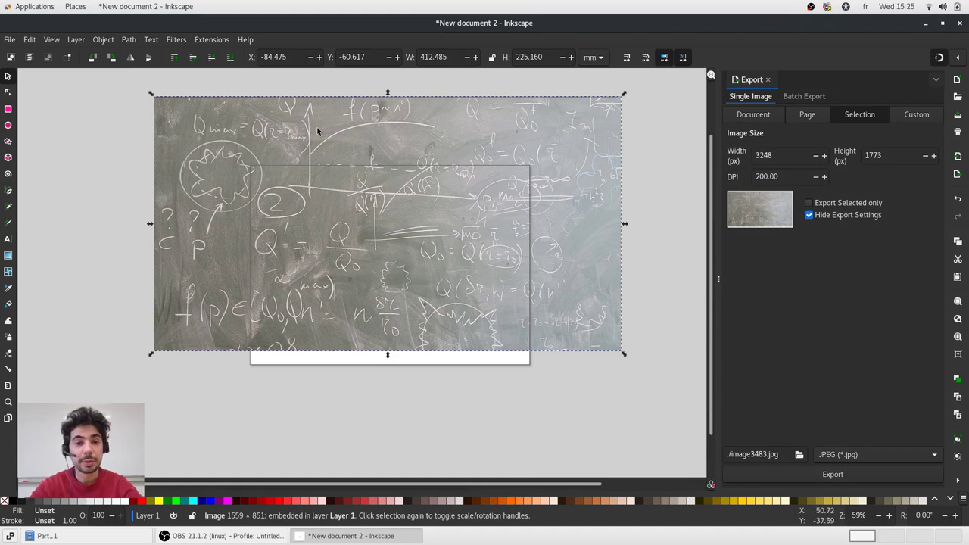
- Resize the page to the photo, 412.485 × 225.160 mm, via Document Properties
key(ctrl)
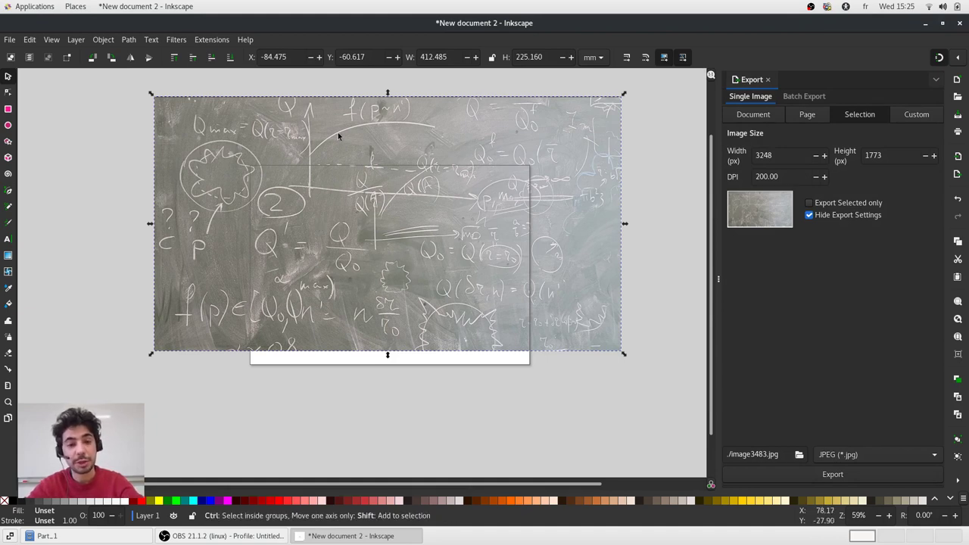
key(ctrl+shift+d)
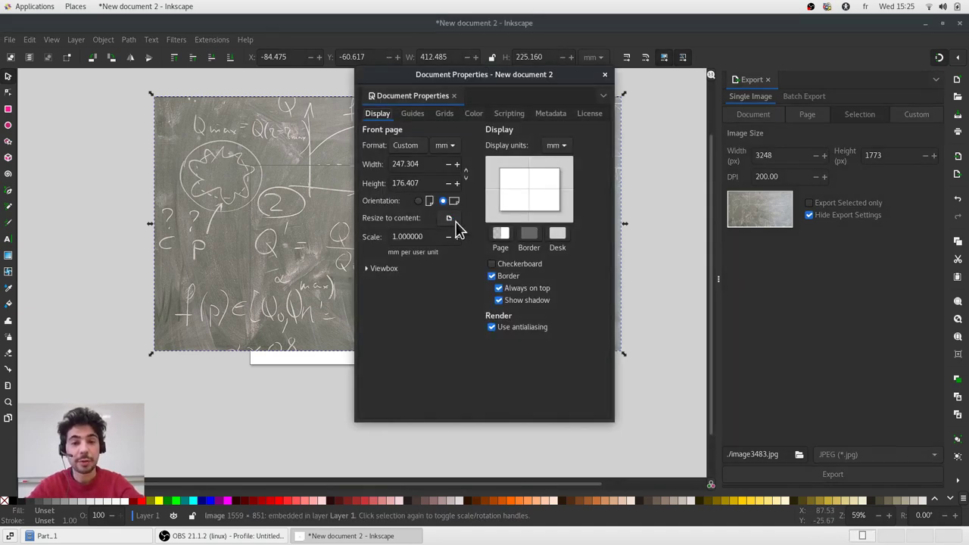
click(450, 219)
click(605, 74)
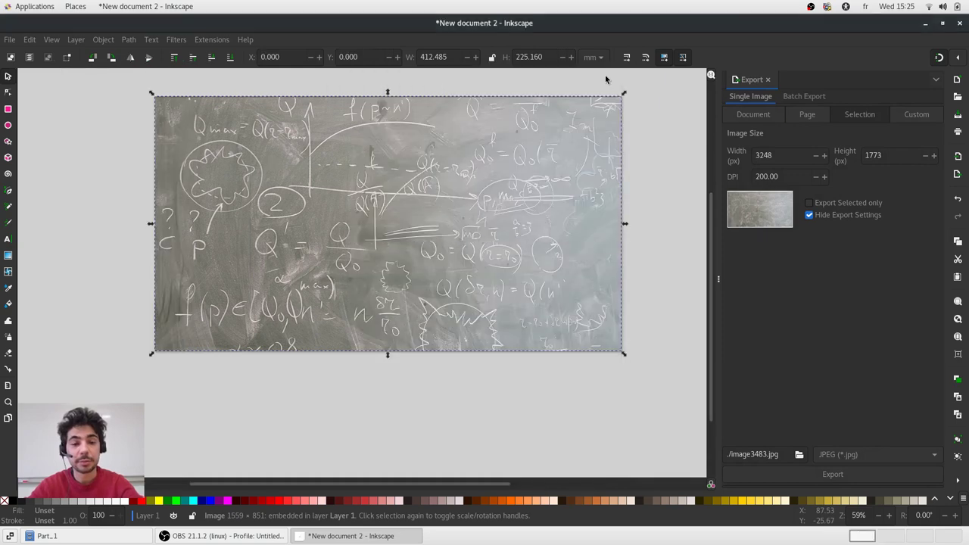
key(5)
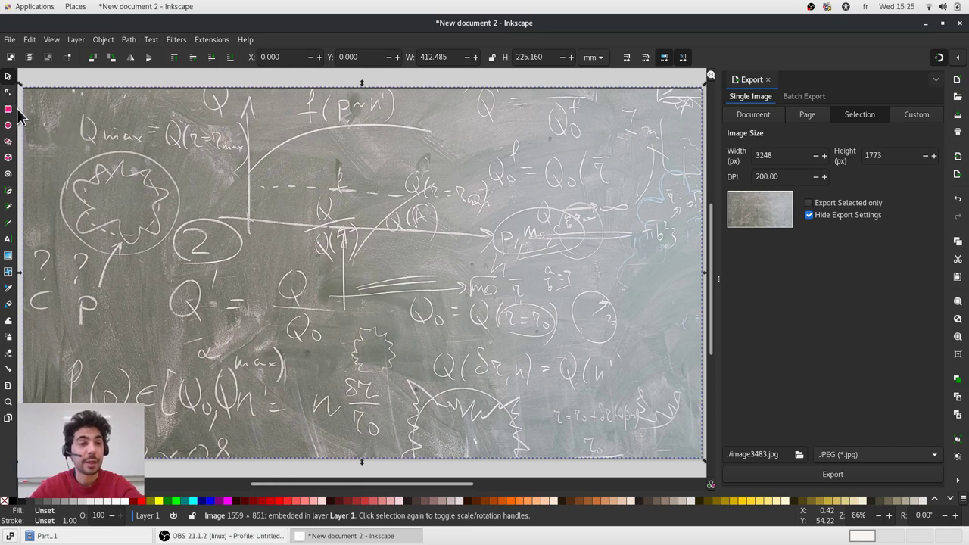
click(178, 40)
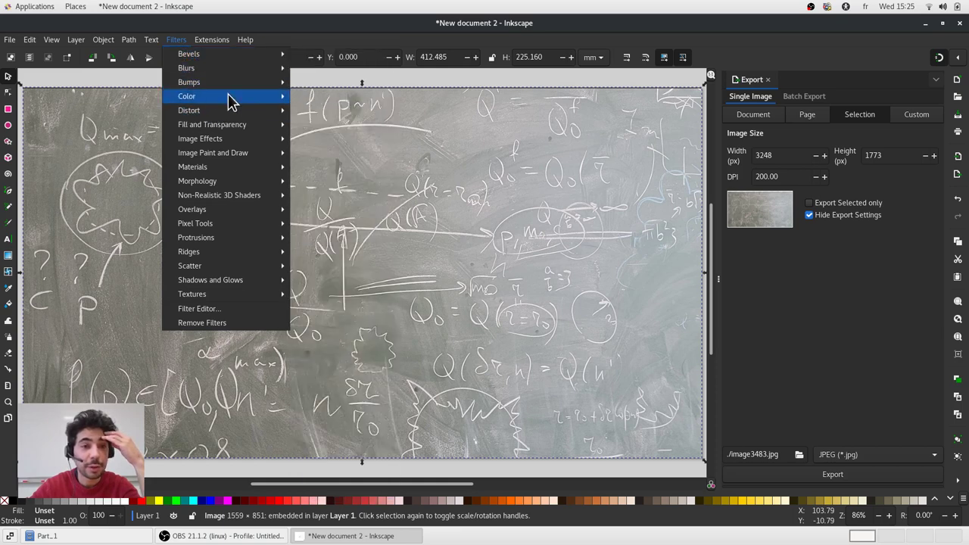
mouse_move(227, 94)
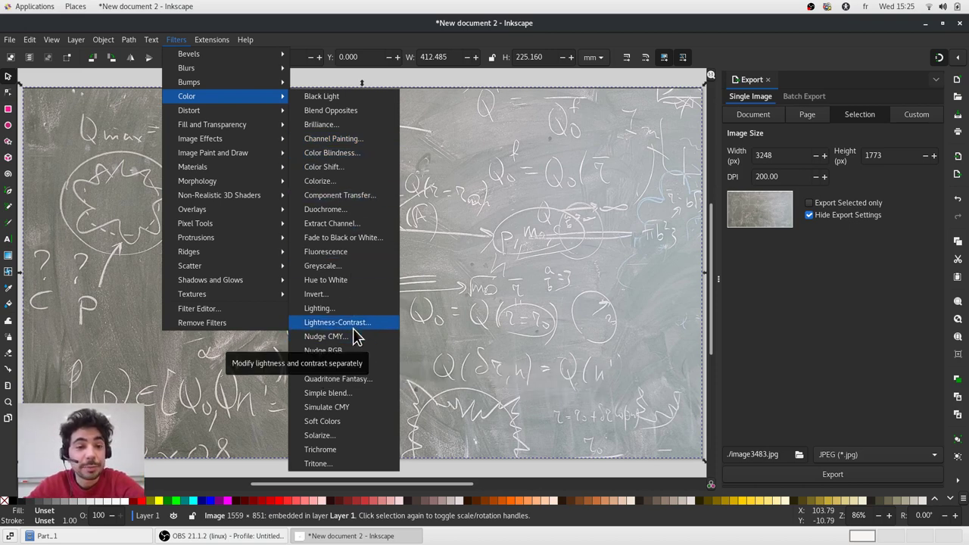
click(216, 357)
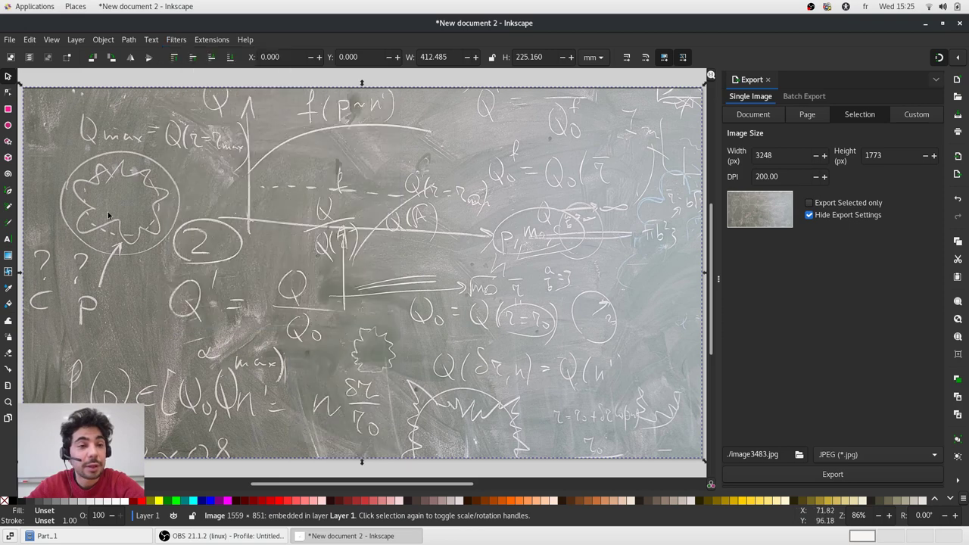
- Draw a yellow rectangle over the photo's top-left area and nudge it slightly left
click(9, 110)
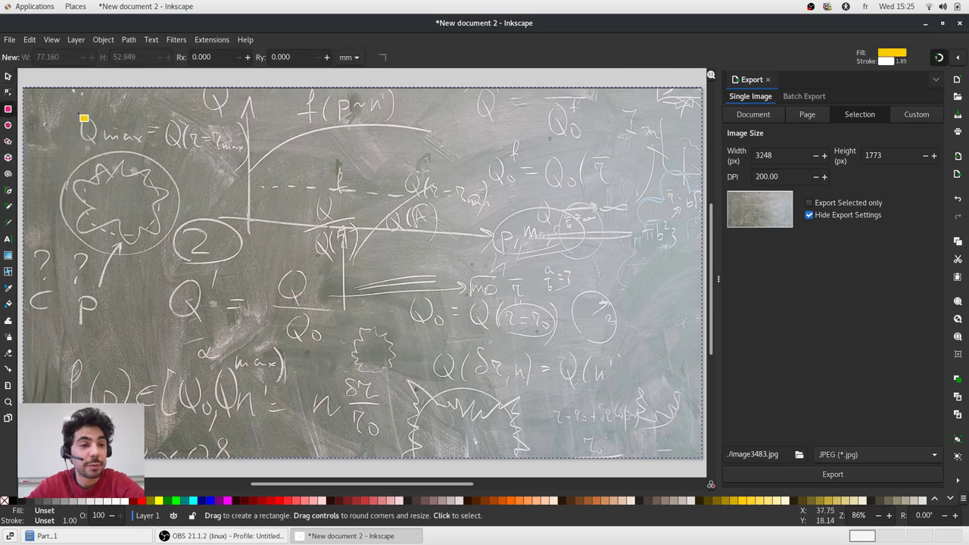
drag(65, 105, 283, 272)
click(8, 76)
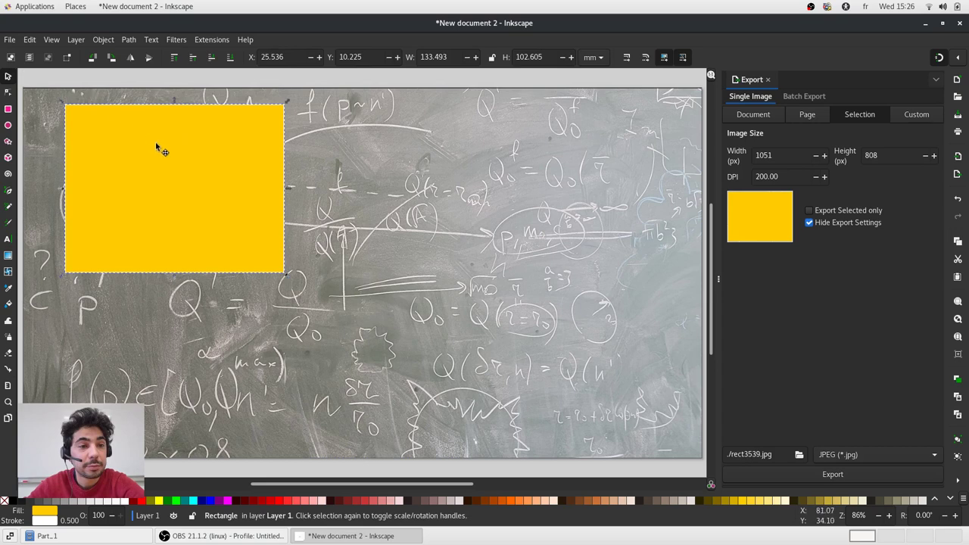
drag(156, 143, 139, 142)
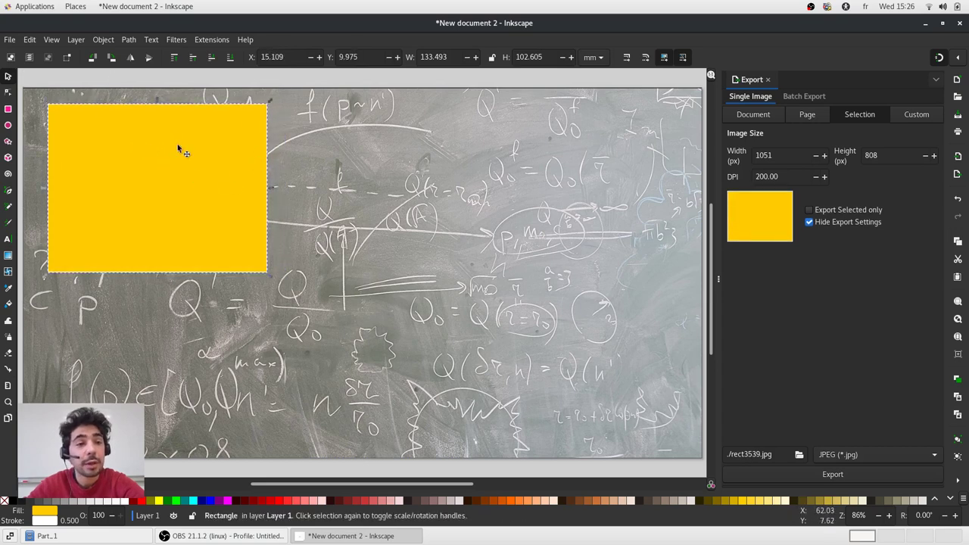
- Clip the photo to the rectangle with Object > Clip > Set Clip, then undo it
shift+click(363, 147)
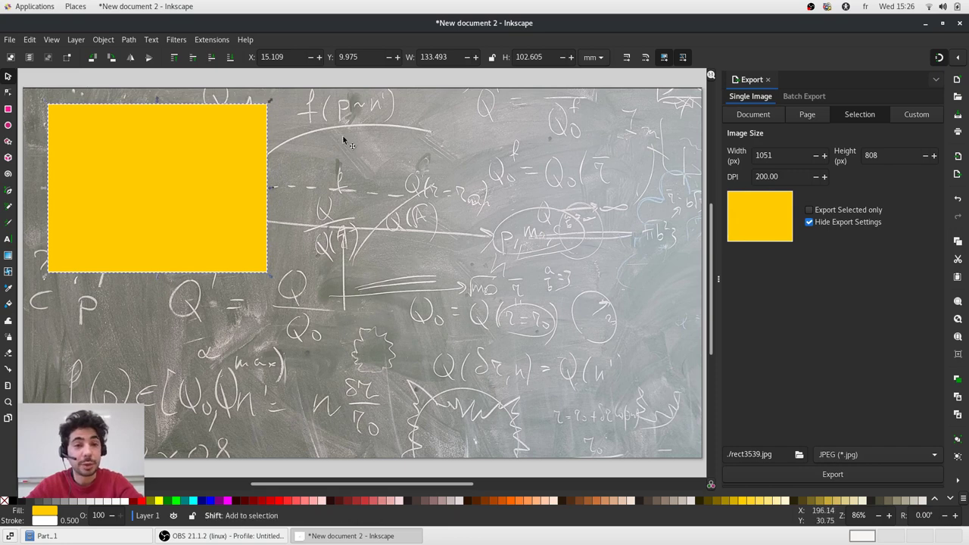
click(103, 41)
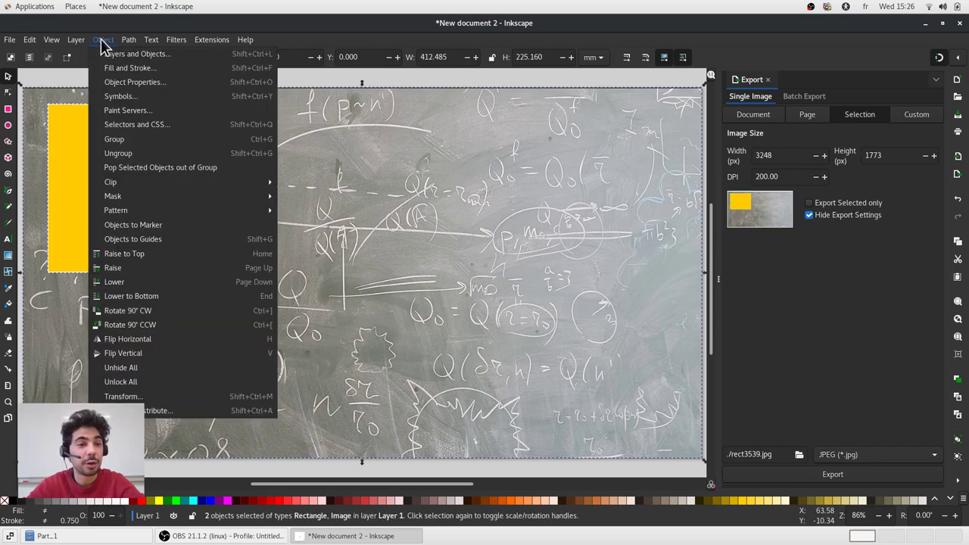
mouse_move(125, 184)
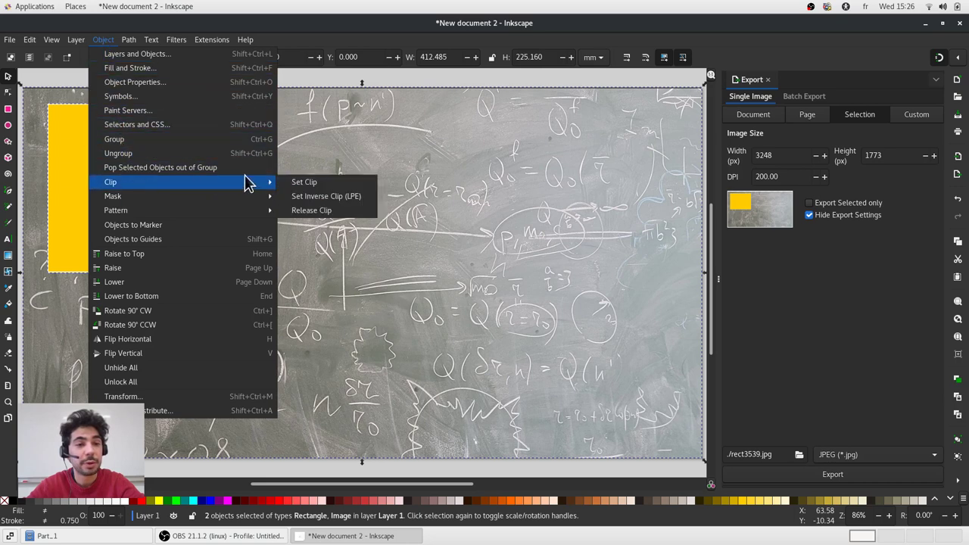
click(304, 182)
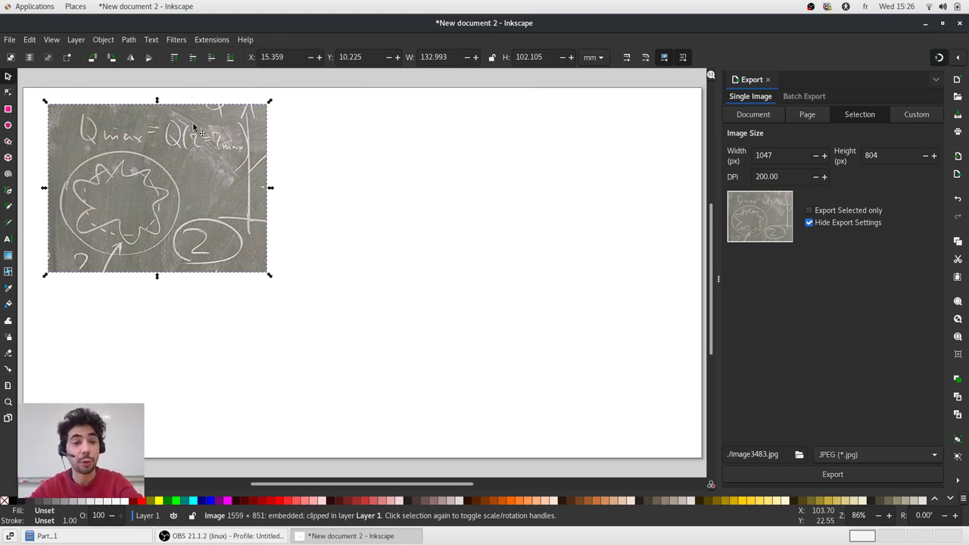
key(ctrl+z)
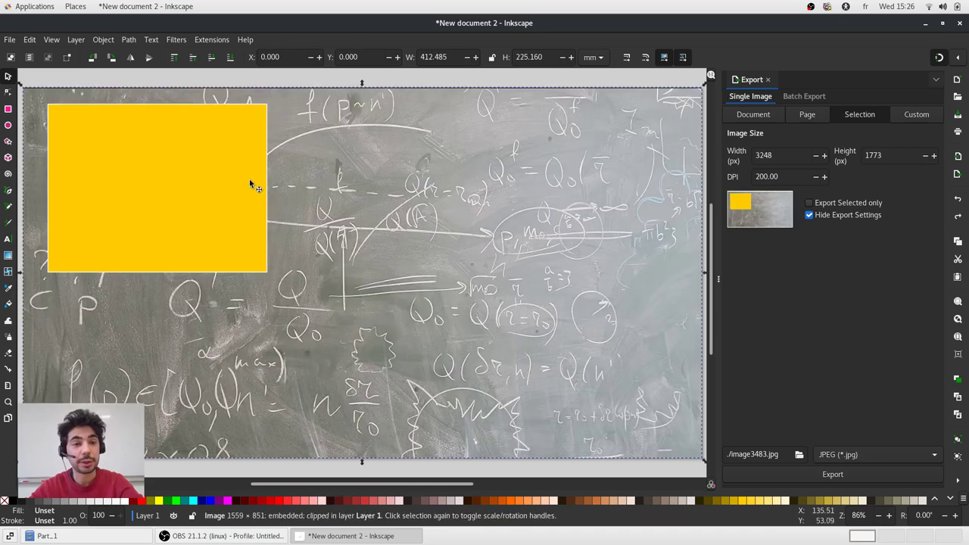
click(251, 185)
- Delete the yellow rectangle and trace a closed pen outline around the circled star sketch
key(Delete)
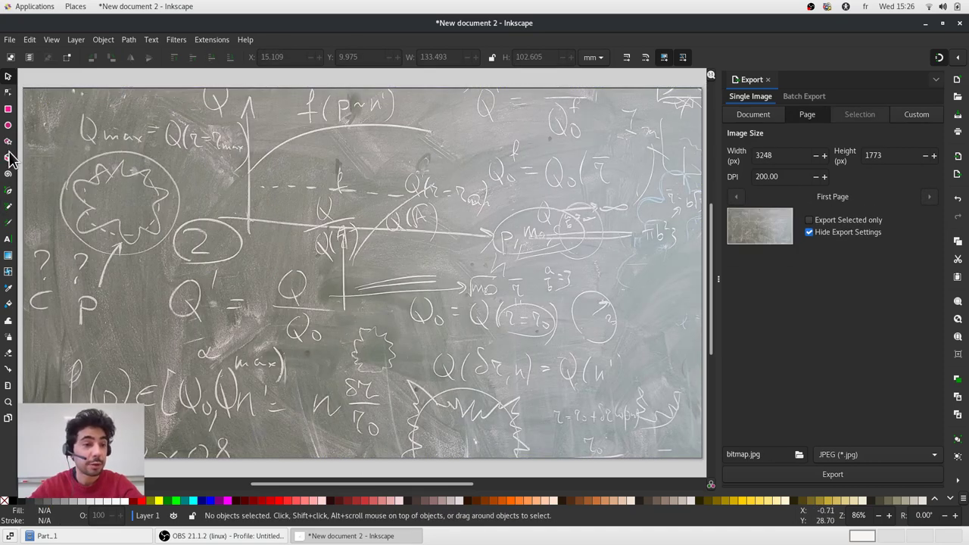
click(8, 190)
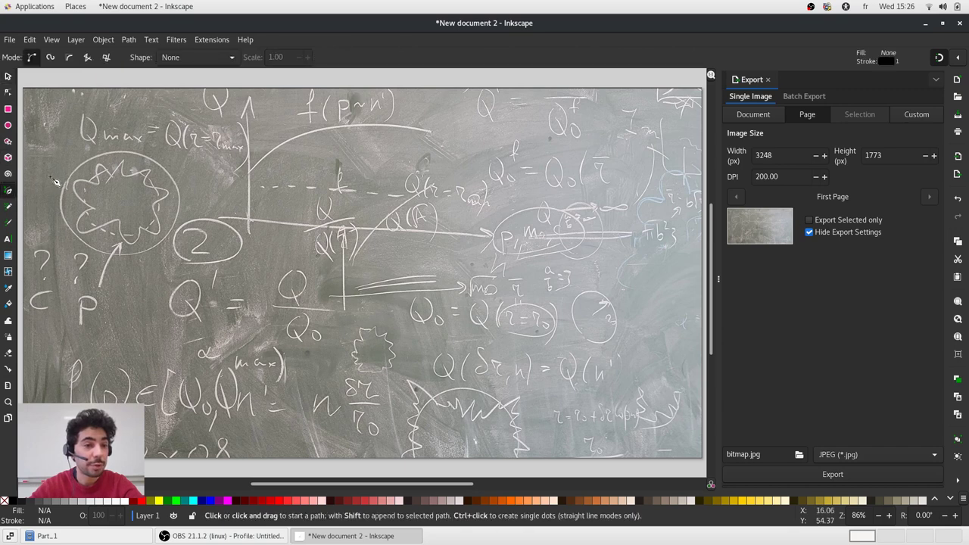
click(65, 170)
click(141, 153)
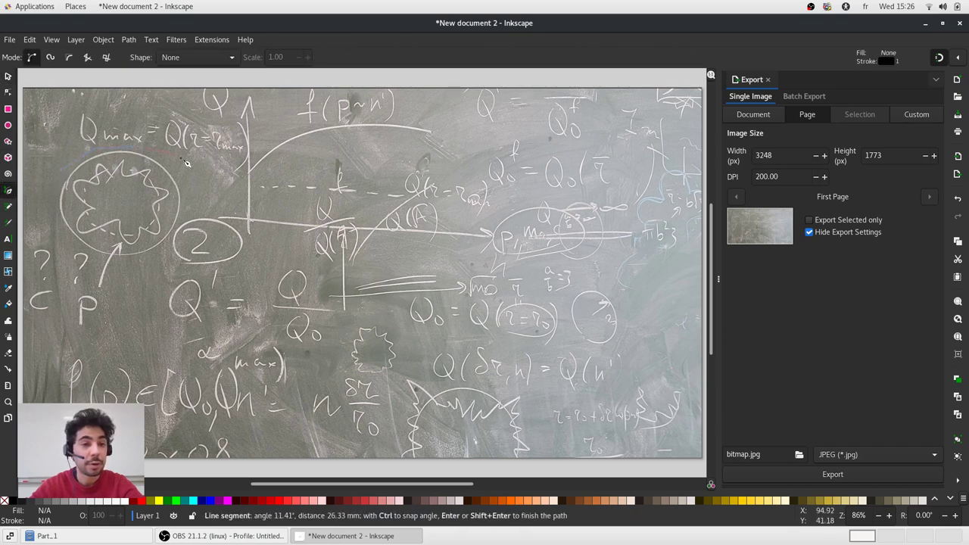
click(189, 221)
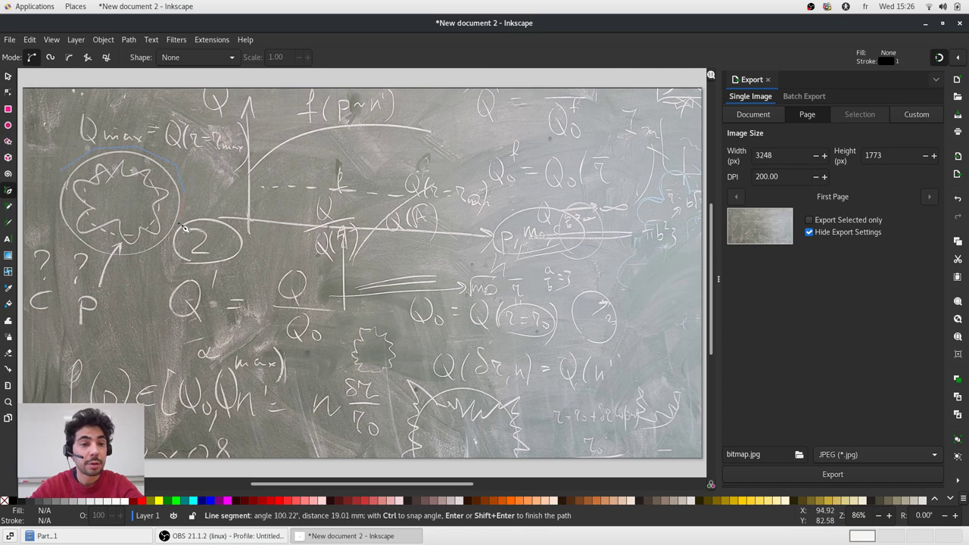
click(103, 262)
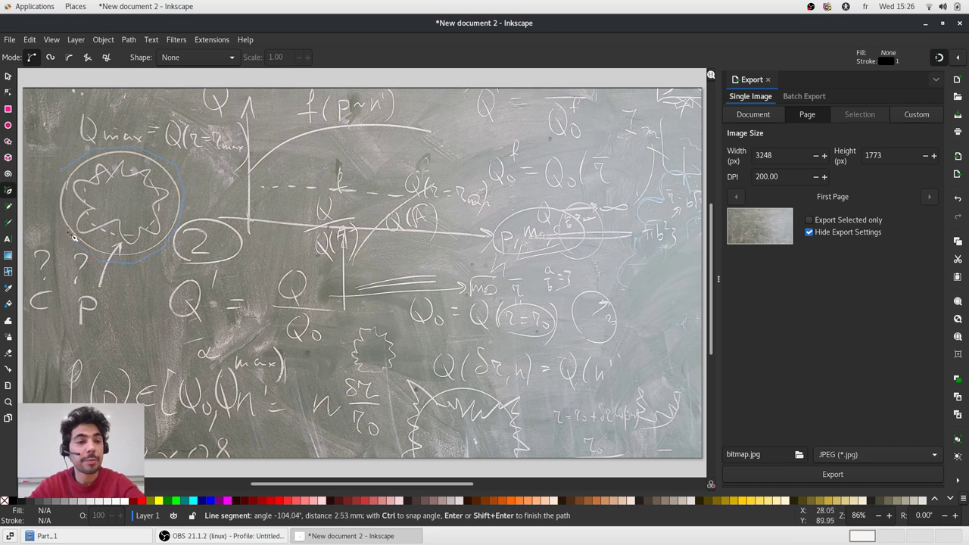
click(67, 174)
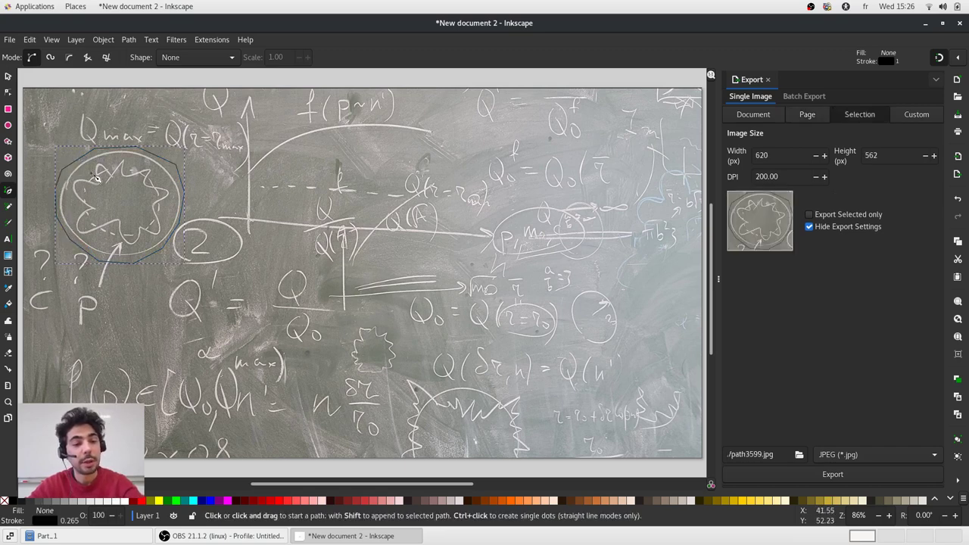
- Clip the blackboard photo to the traced outline
key(s)
shift+click(252, 181)
click(103, 39)
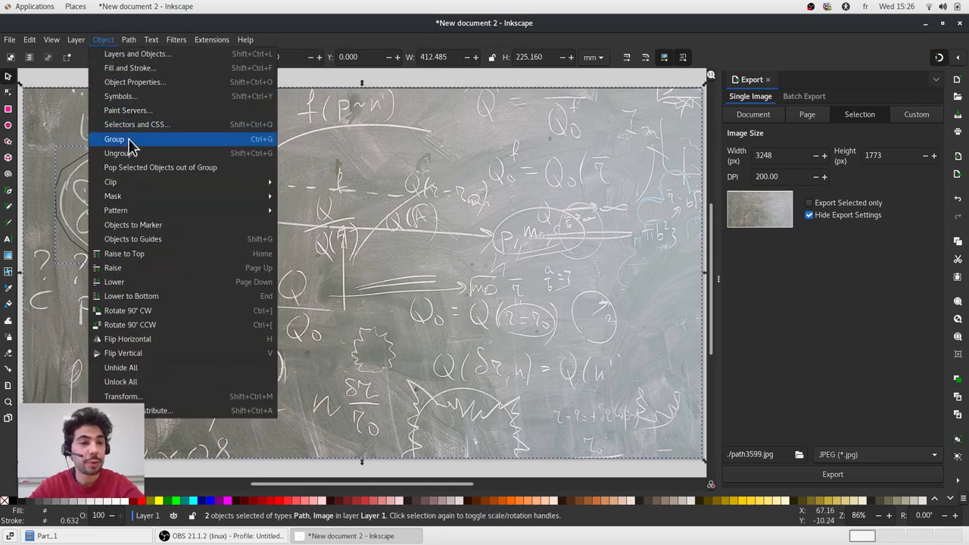
mouse_move(205, 186)
click(306, 182)
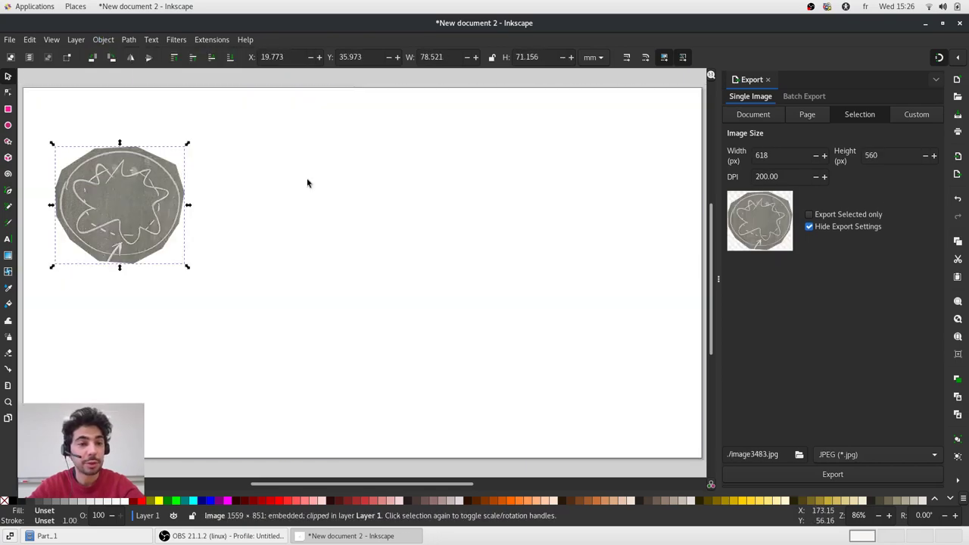
click(290, 178)
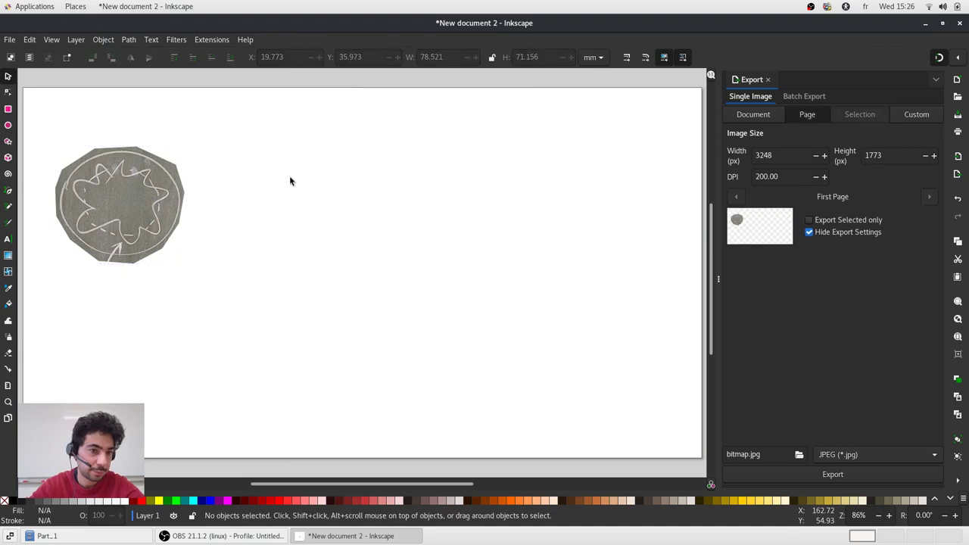
- Undo the clip and remove the traced outline, restoring the full photo
key(ctrl+a)
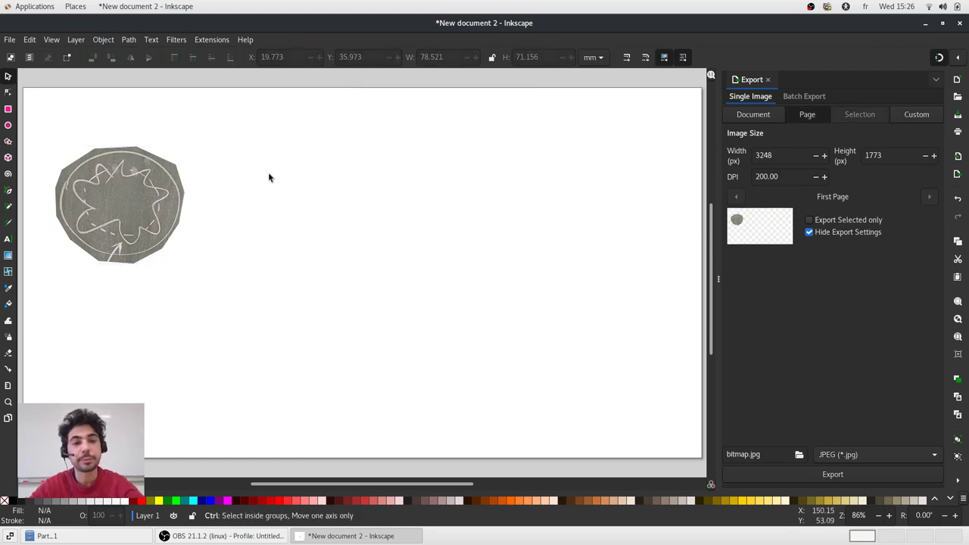
key(ctrl+z)
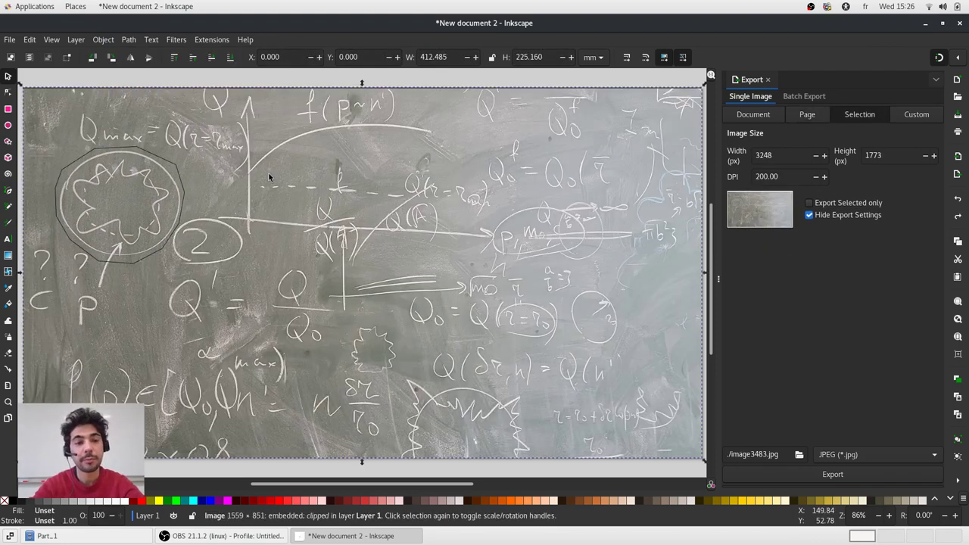
click(179, 168)
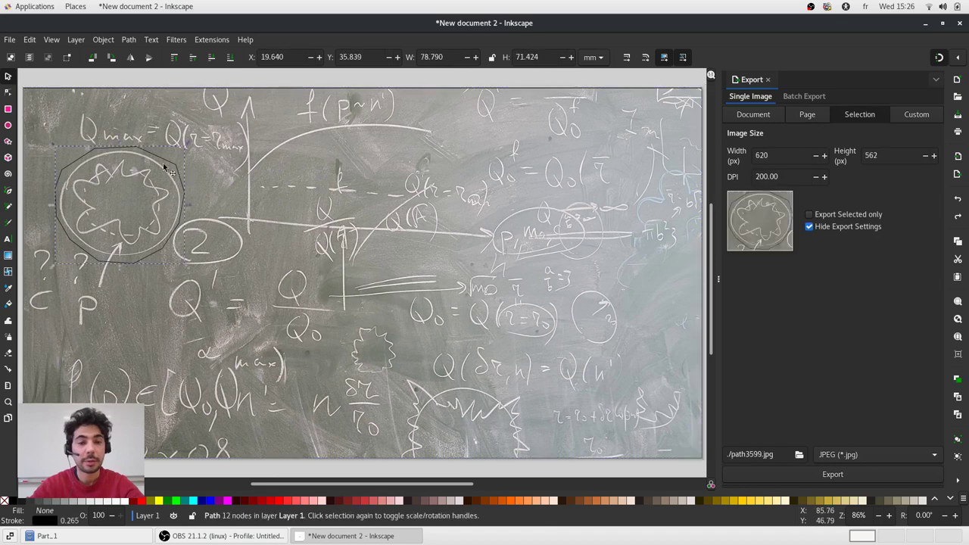
key(Escape)
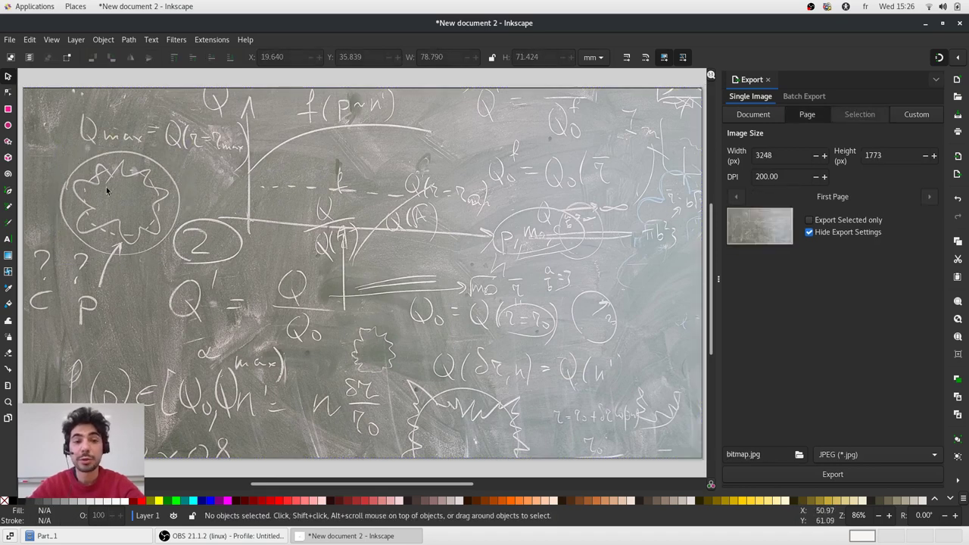
- Draw a new yellow rectangle over the photo and set its opacity to 48.5%
click(7, 109)
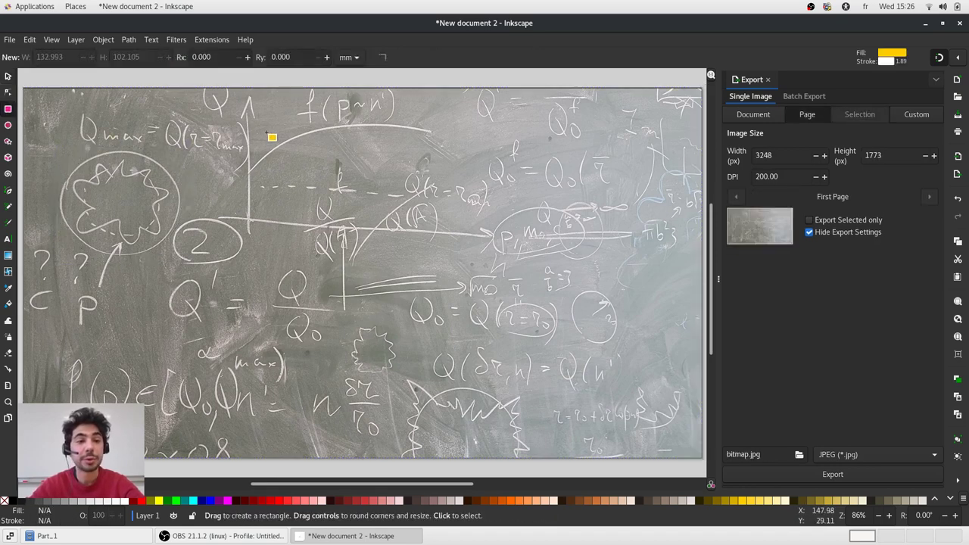
drag(252, 218, 539, 388)
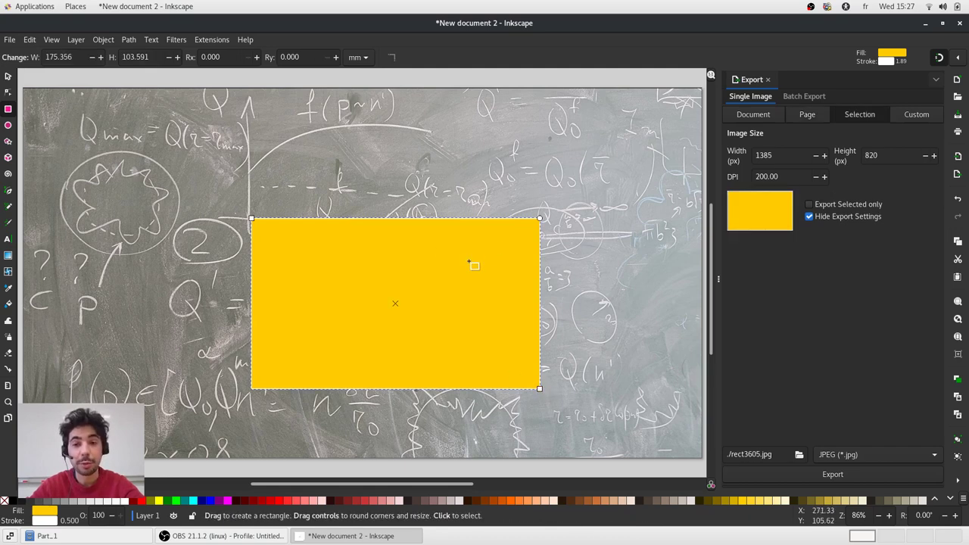
click(957, 483)
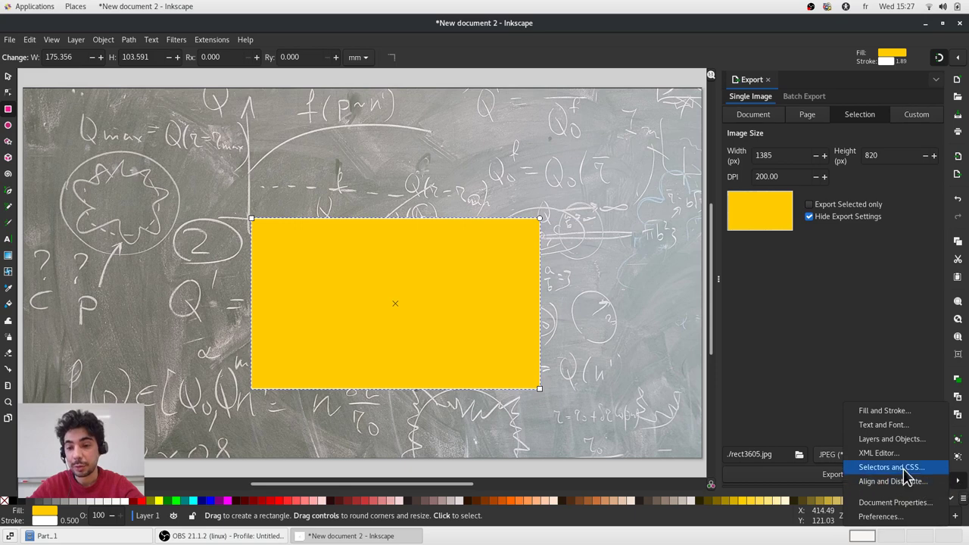
click(884, 414)
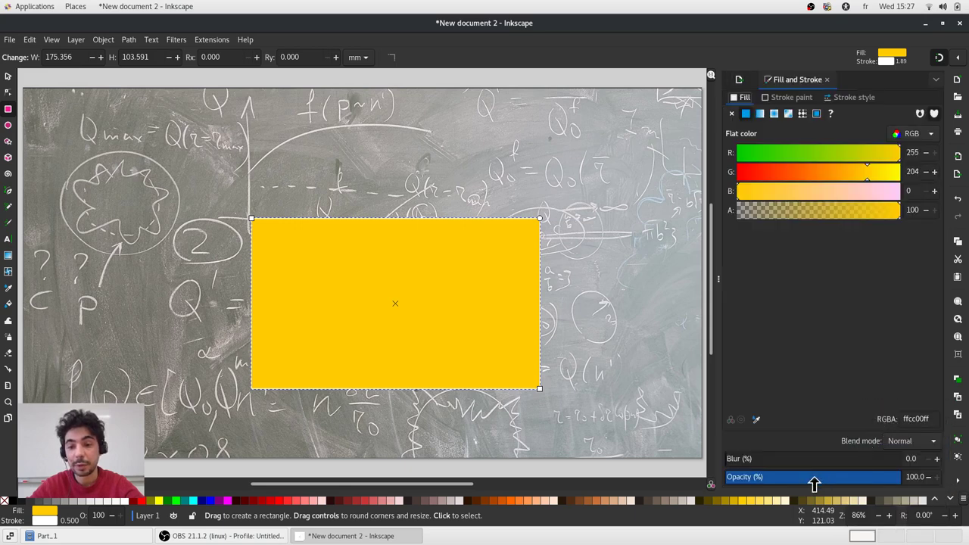
click(810, 479)
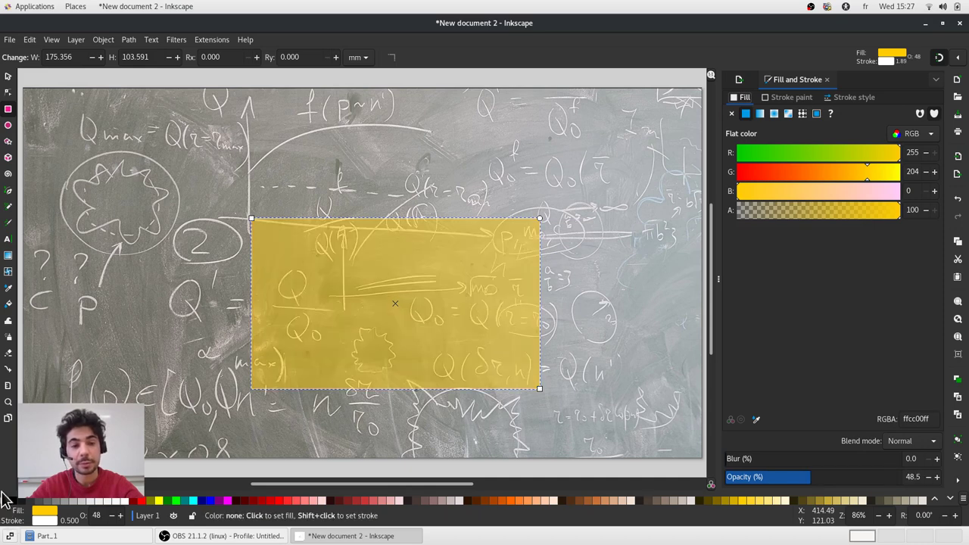
- Move and shrink the rectangle to about 76 × 69 mm over the circled star sketch
click(8, 76)
drag(301, 301, 129, 239)
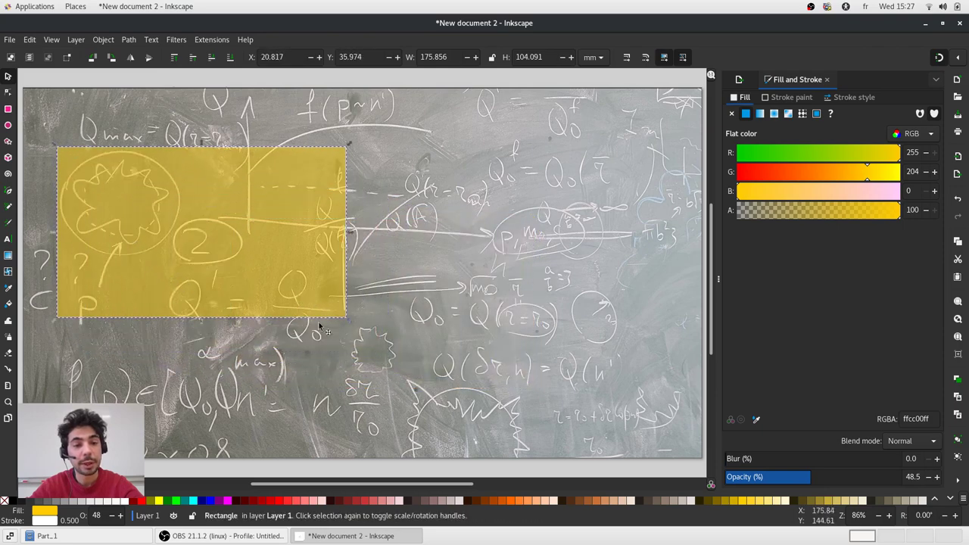
drag(347, 318, 186, 264)
- Clip the blackboard photo to the rectangle, move it onto the page, and duplicate it
shift+click(186, 264)
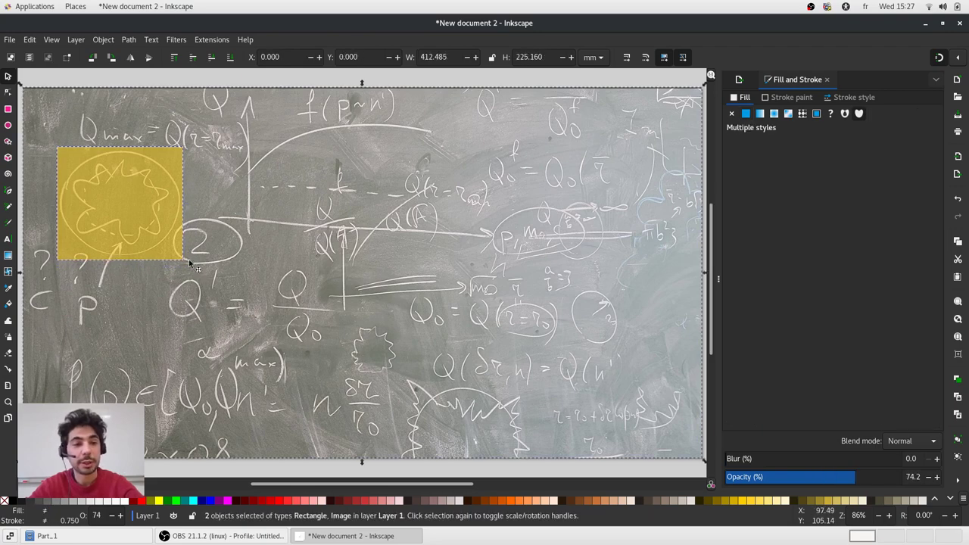
click(106, 41)
mouse_move(238, 183)
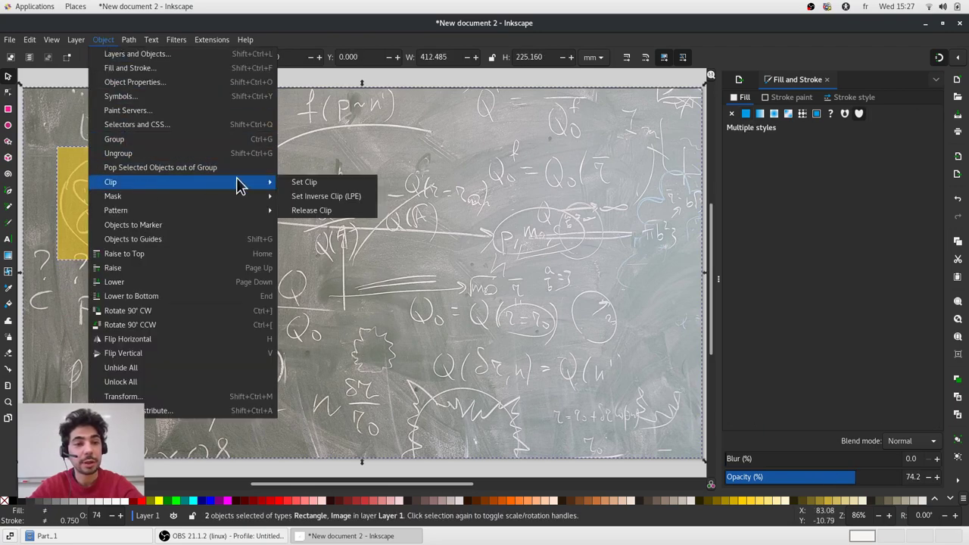
click(301, 183)
key(minus)
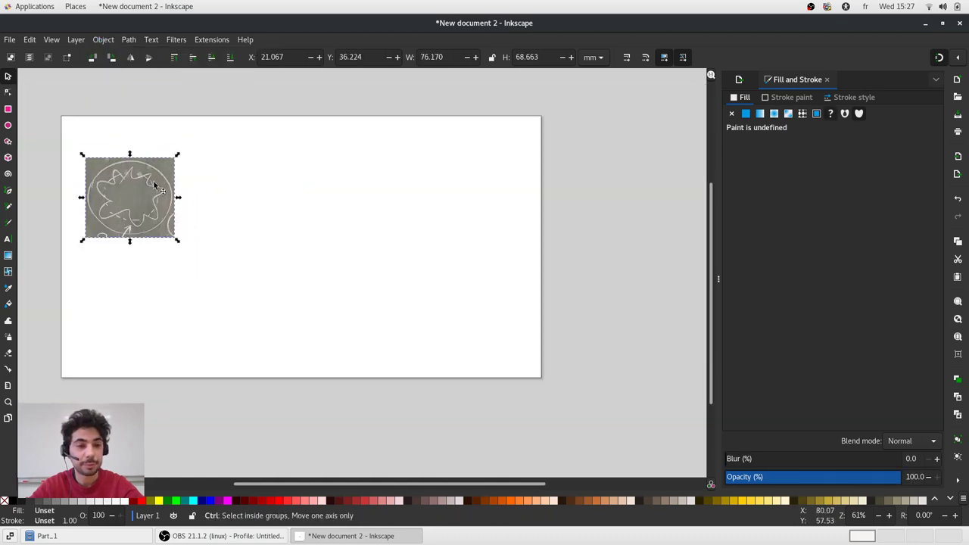
drag(139, 193, 210, 233)
key(ctrl+d)
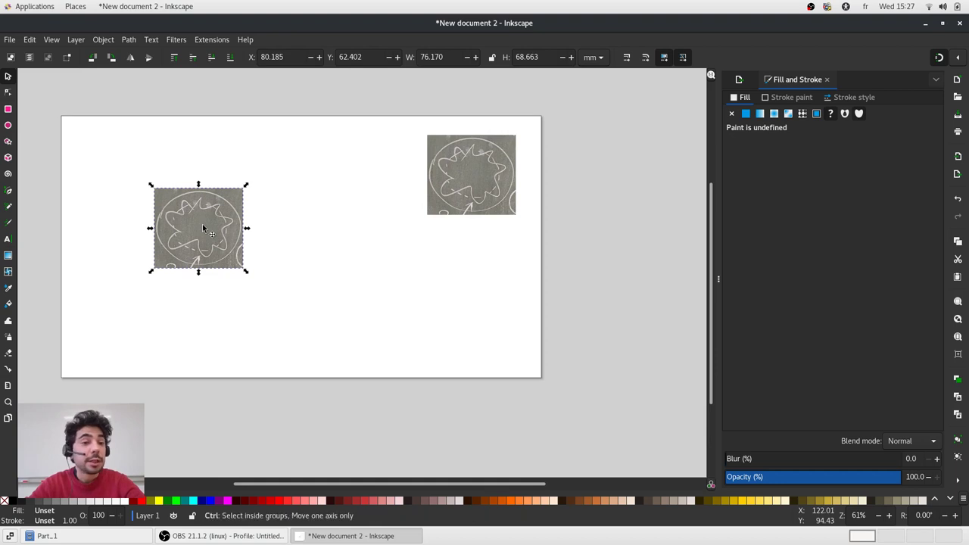
- Release the clip to restore the full photo, undo and redo, then select the yellow rectangle
scroll(203, 224, up, 1)
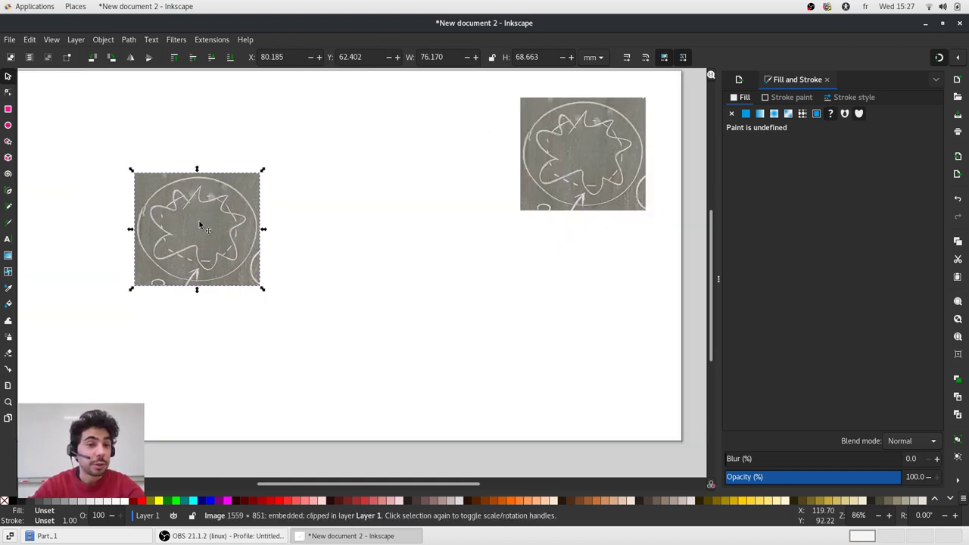
click(109, 39)
mouse_move(129, 182)
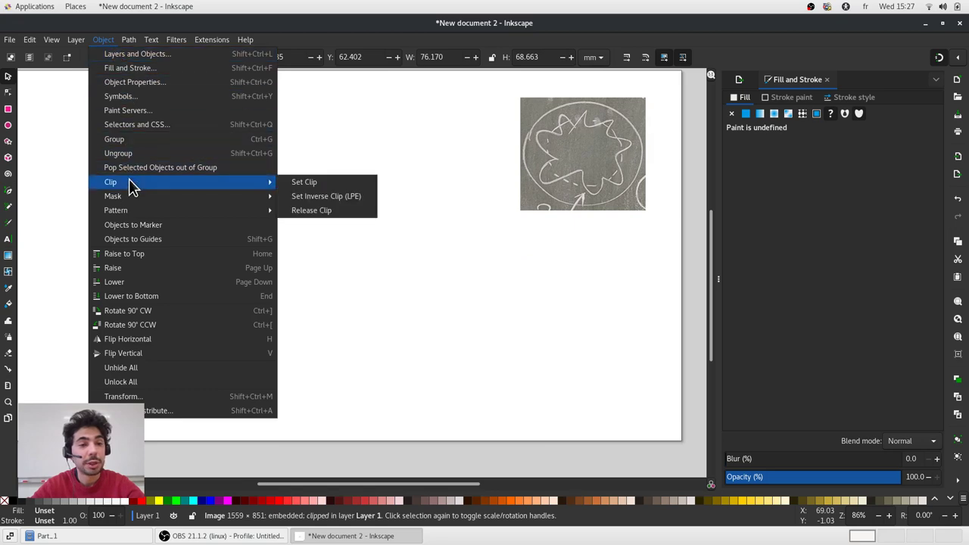
click(314, 210)
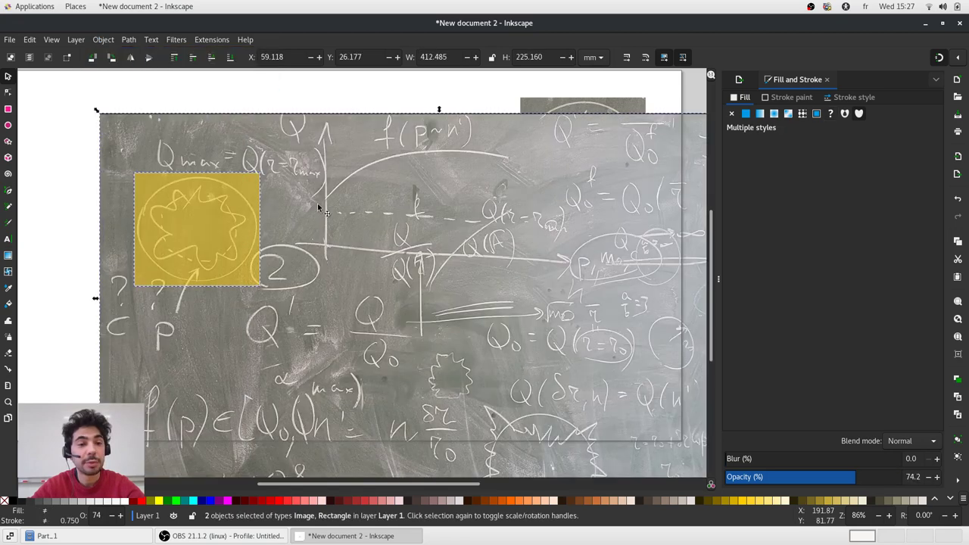
scroll(266, 200, down, 2)
scroll(266, 200, up, 2)
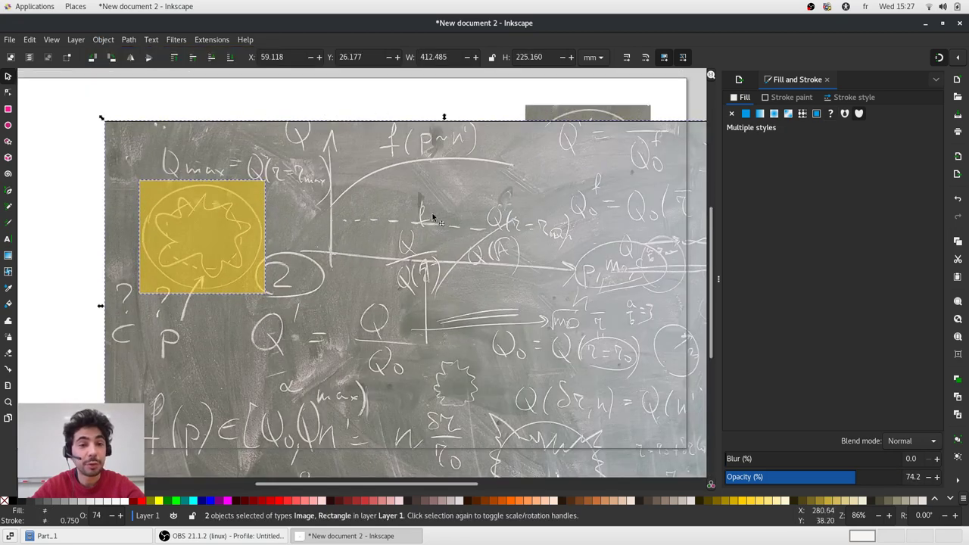
key(Escape)
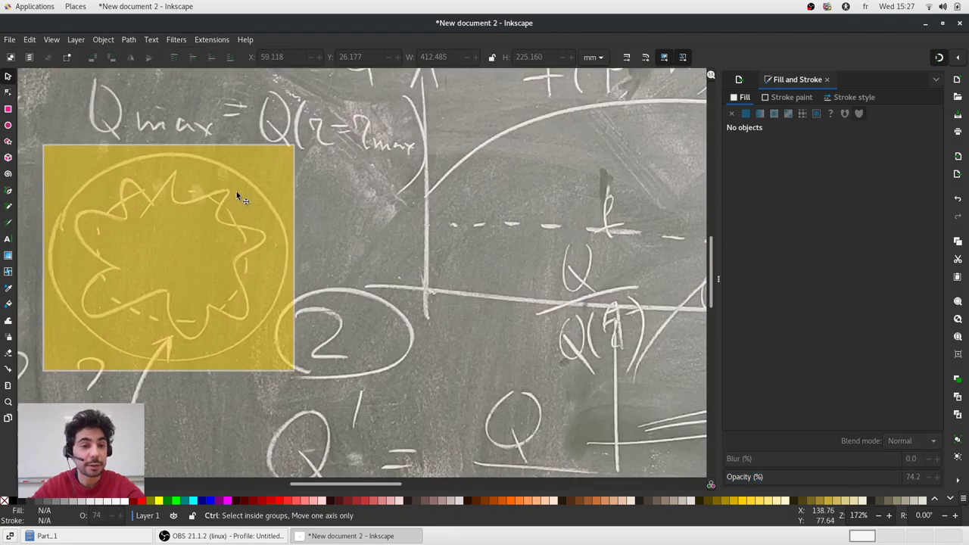
scroll(236, 191, up, 2)
scroll(231, 231, down, 4)
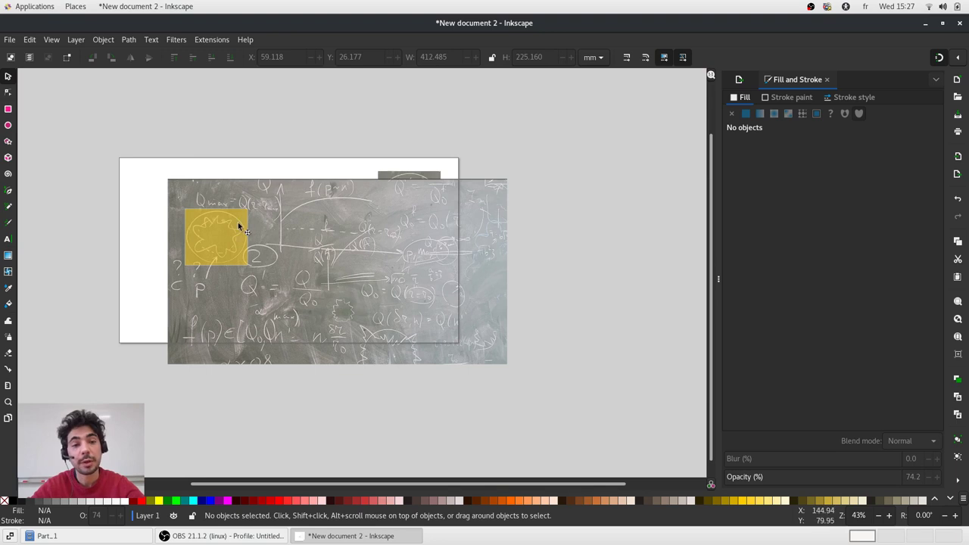
key(ctrl+z)
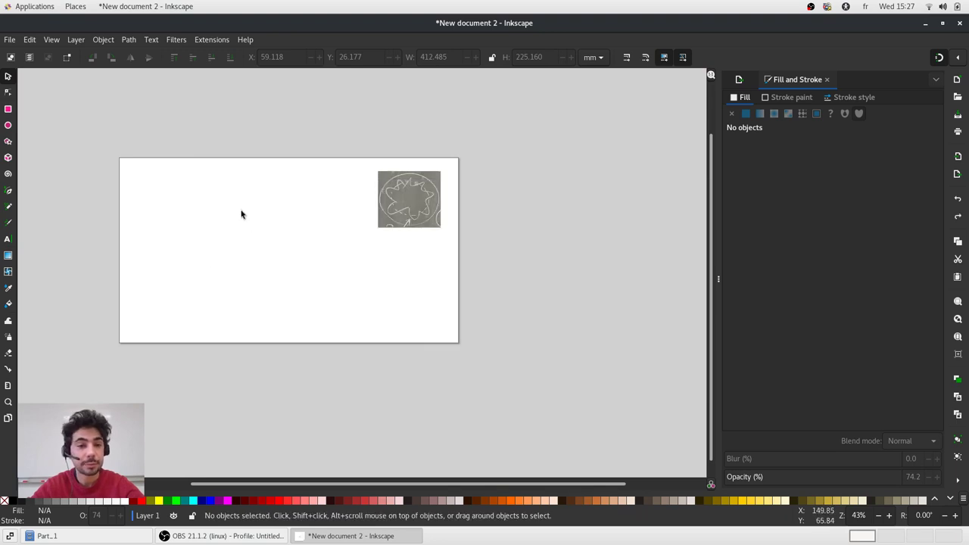
key(ctrl+shift+z)
key(ctrl+shift+z)
key(ctrl+shift+z)
key(ctrl+shift+z)
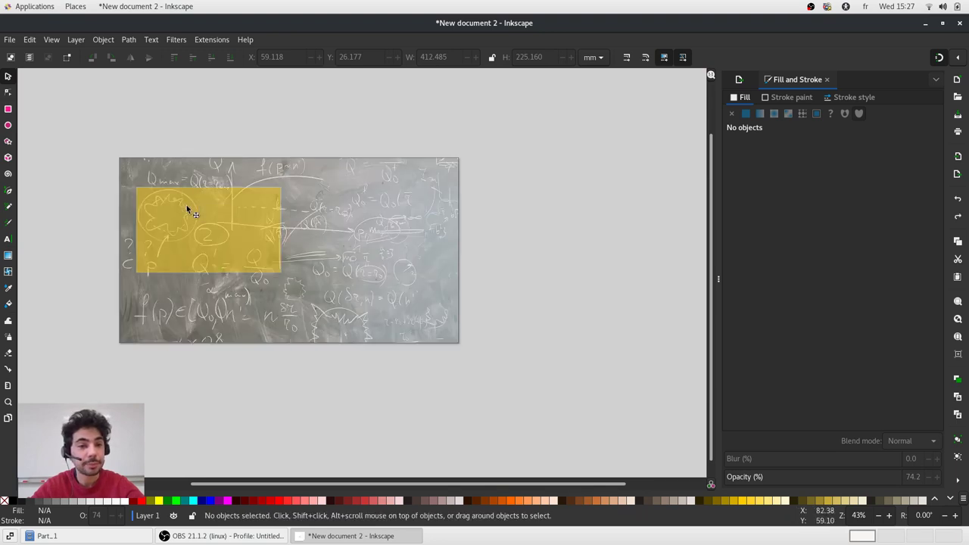
click(188, 211)
key(Delete)
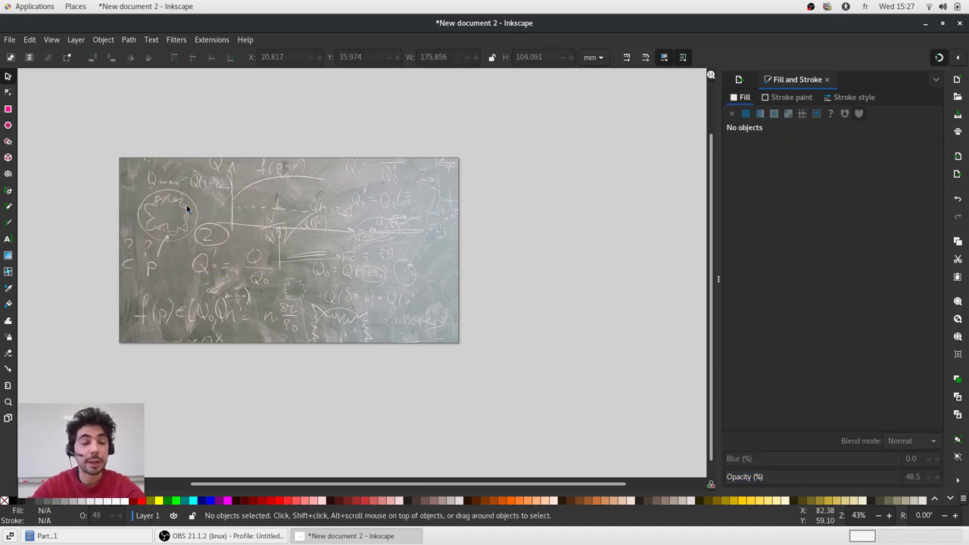
ctrl+scroll(189, 195, up, 2)
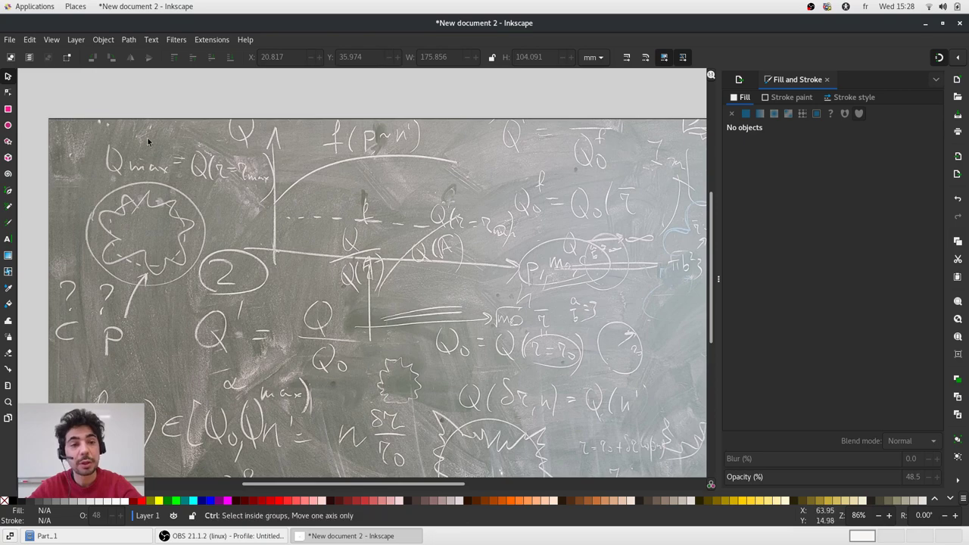
scroll(147, 138, down, 1)
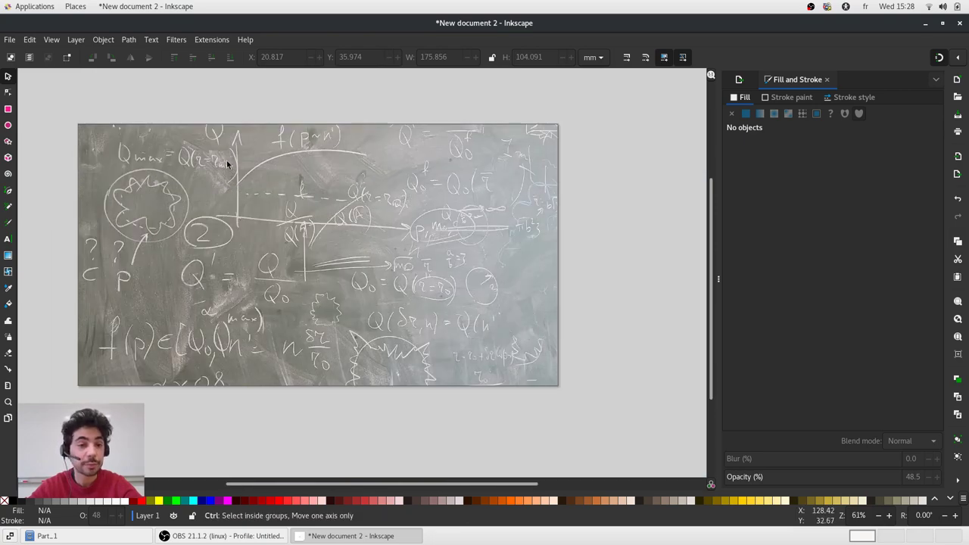
scroll(227, 161, up, 1)
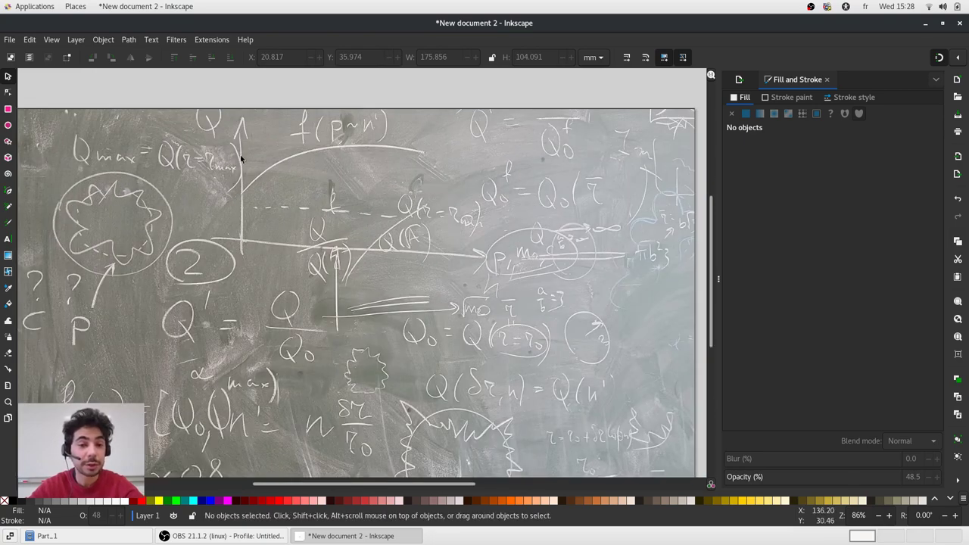
scroll(256, 145, down, 1)
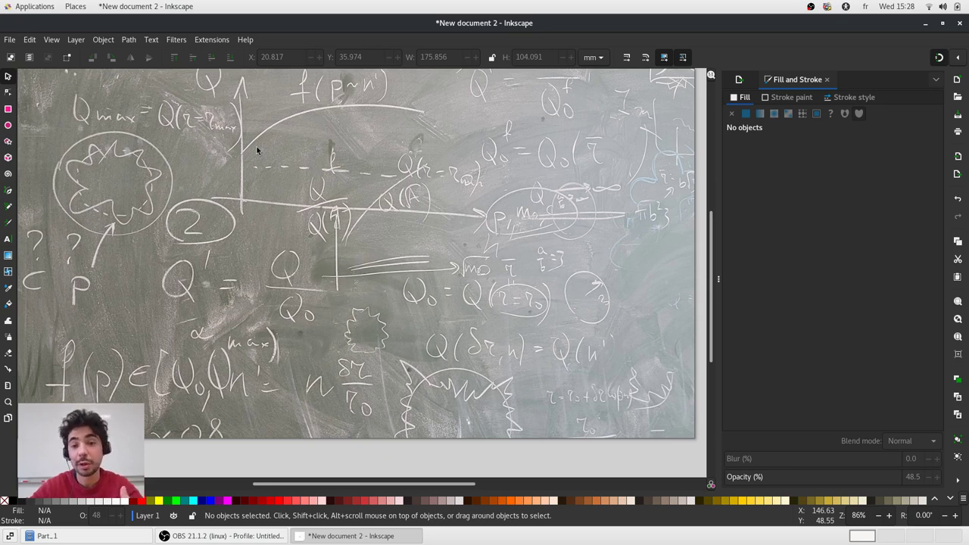
click(445, 239)
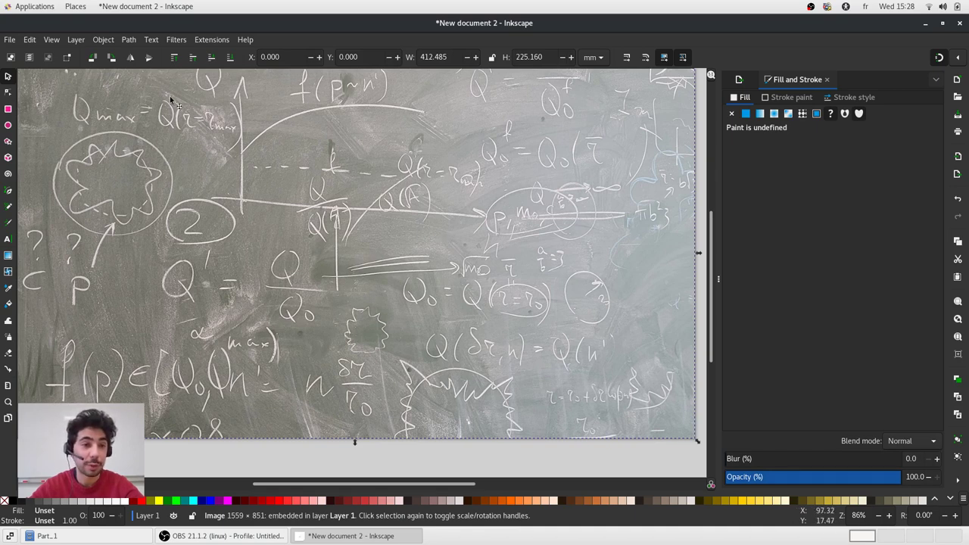
- Trace the blackboard photo with Brightness cutoff at a 0.766 threshold
click(129, 40)
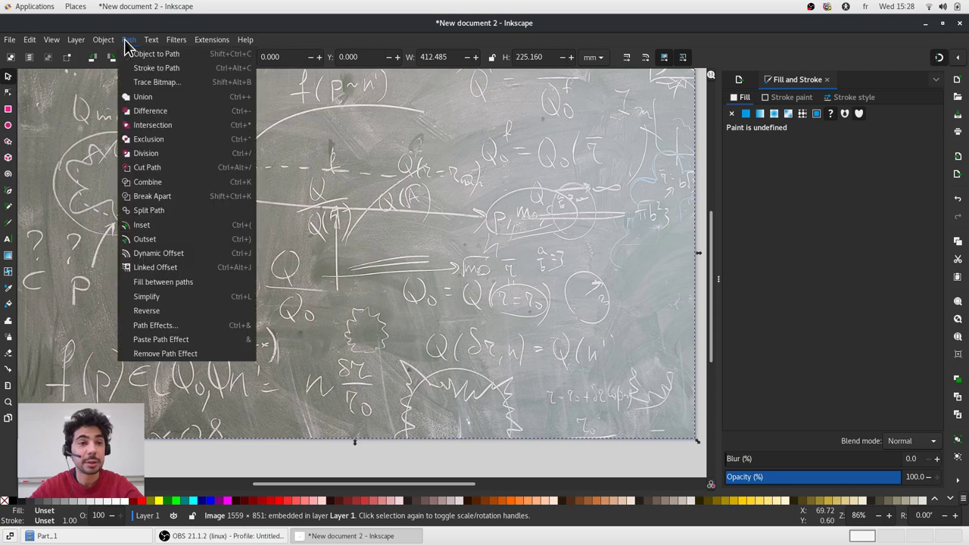
click(146, 82)
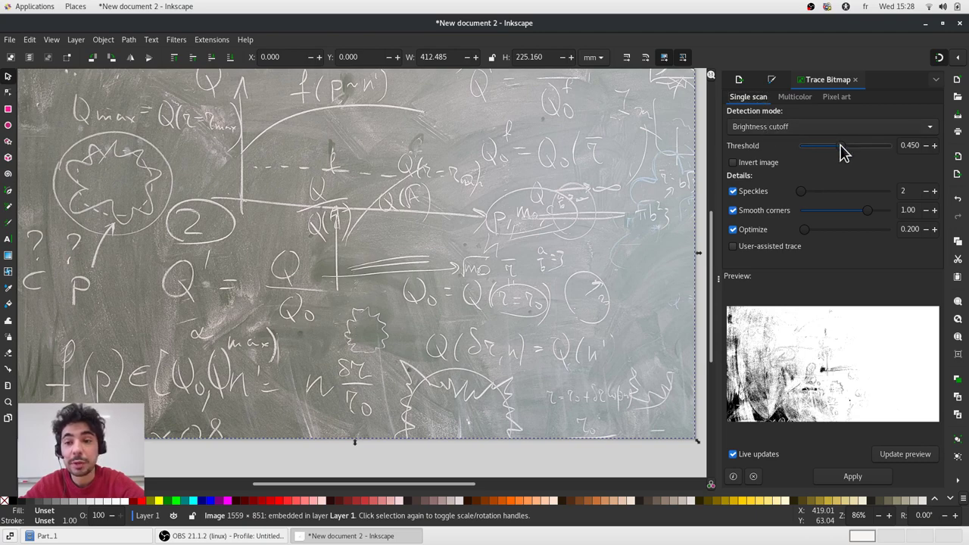
drag(841, 149, 871, 150)
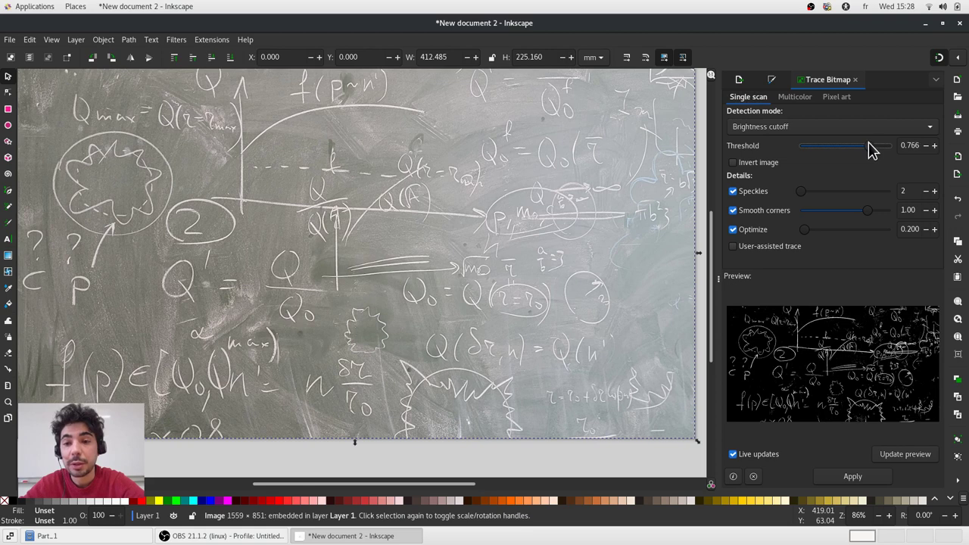
click(859, 477)
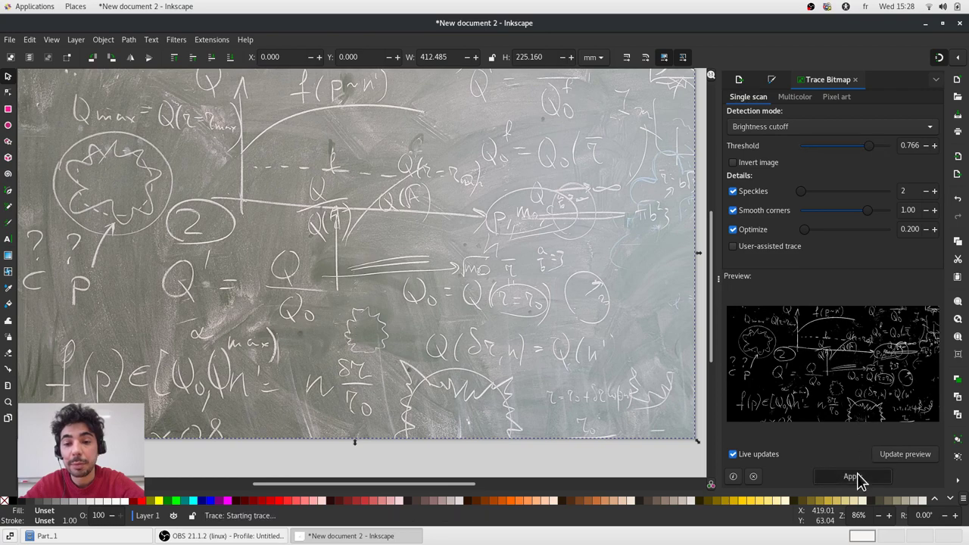
ctrl+scroll(624, 227, down, 2)
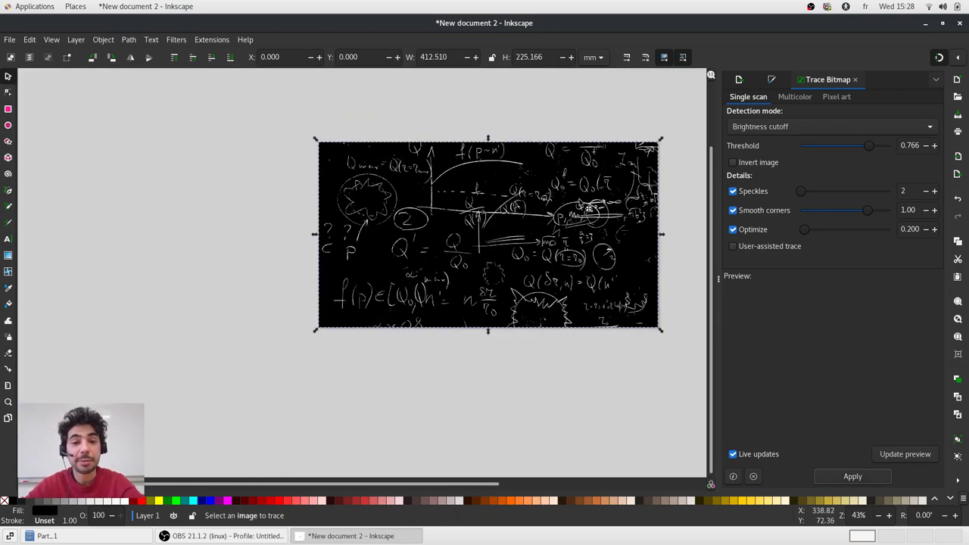
ctrl+scroll(522, 195, down, 1)
- Move the traced copy below the photo, zoom out, and switch to the Dropper tool
drag(530, 195, 538, 341)
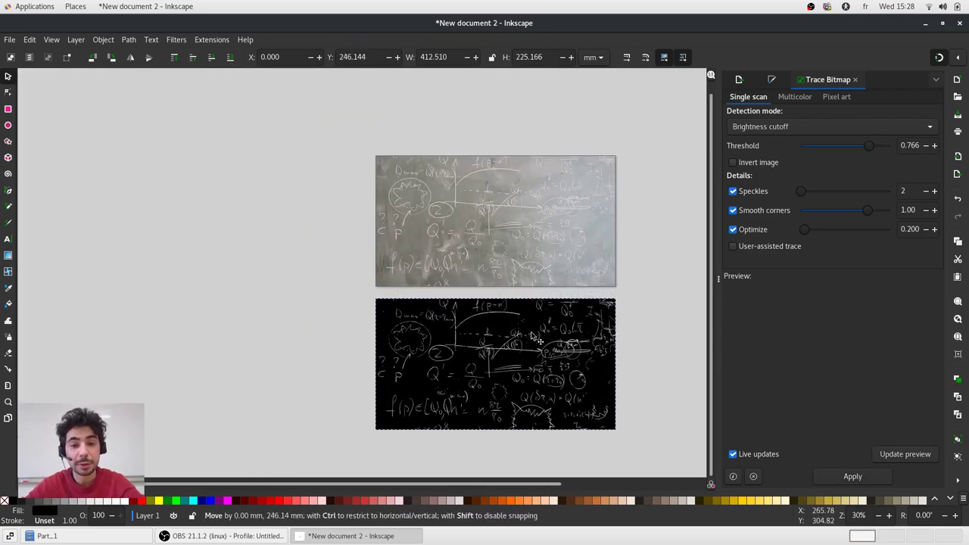
ctrl+scroll(504, 234, up, 5)
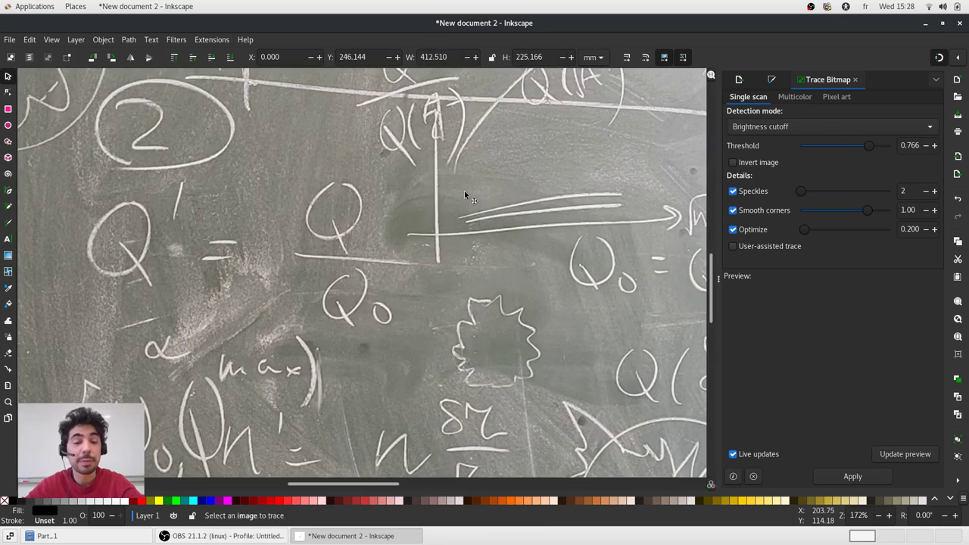
scroll(471, 195, down, 15)
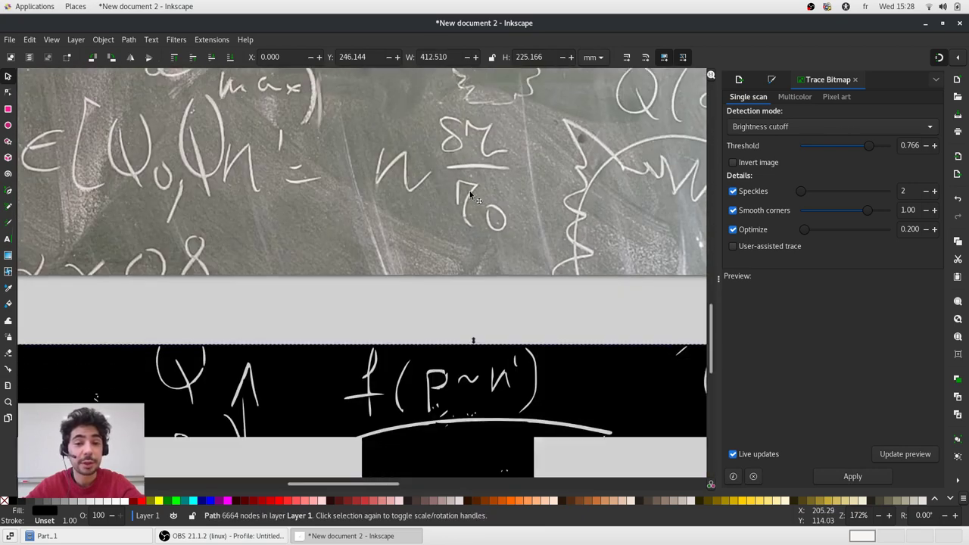
scroll(469, 195, down, 3)
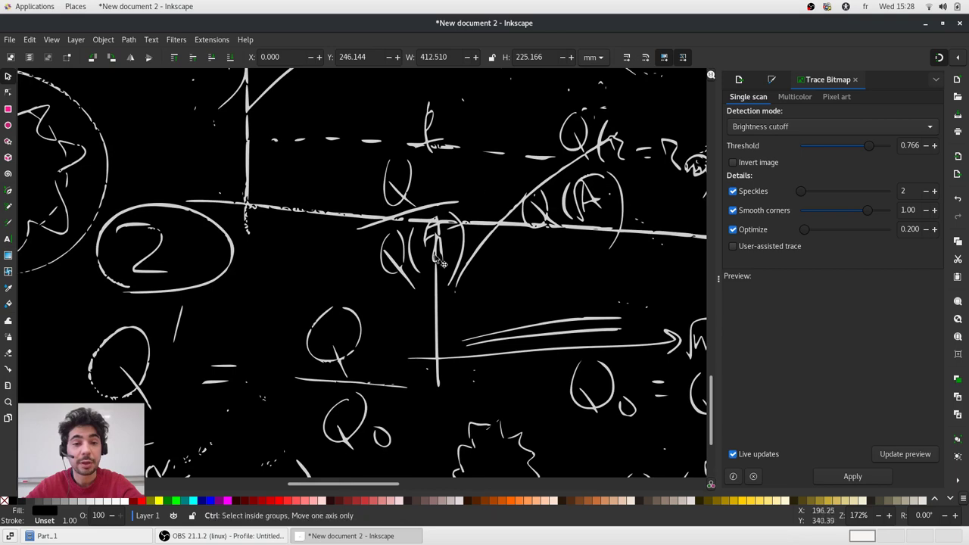
ctrl+scroll(473, 196, down, 2)
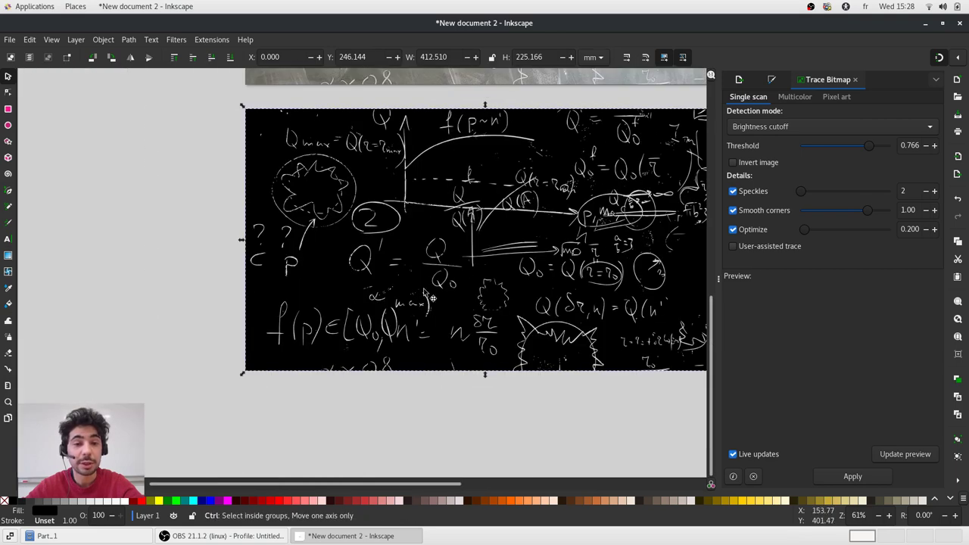
scroll(424, 294, down, 2)
ctrl+scroll(427, 297, down, 1)
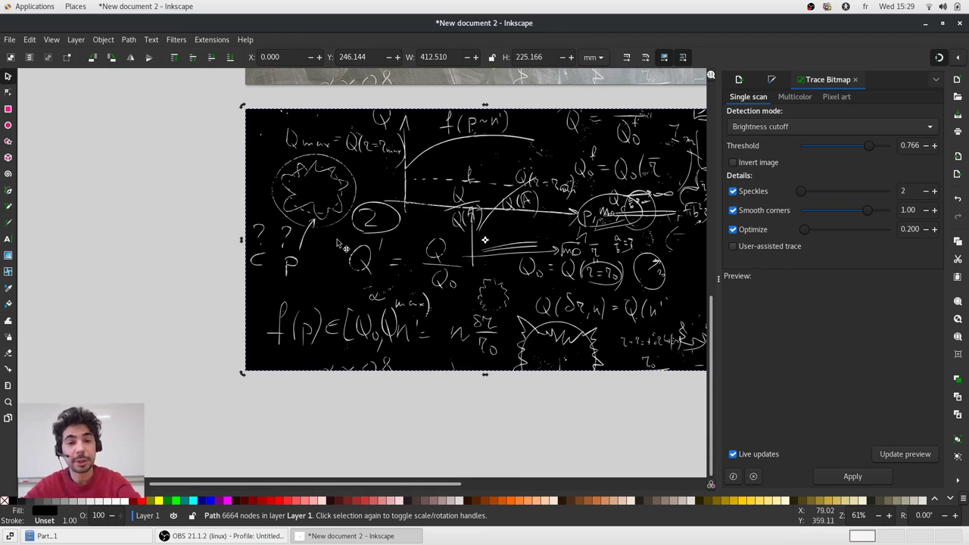
key(d)
scroll(344, 185, up, 1)
scroll(344, 186, up, 1)
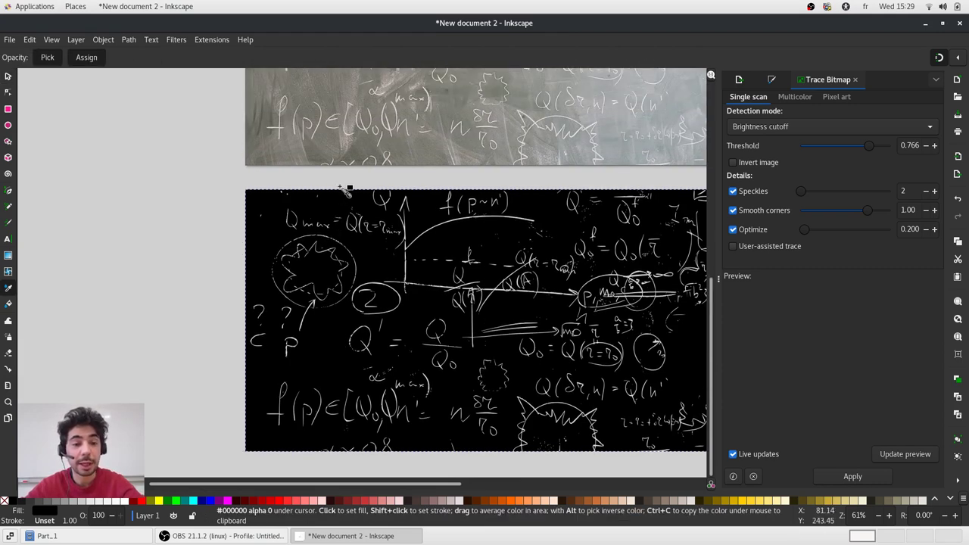
- Fill the traced image with the photo's grey using the Dropper
click(341, 143)
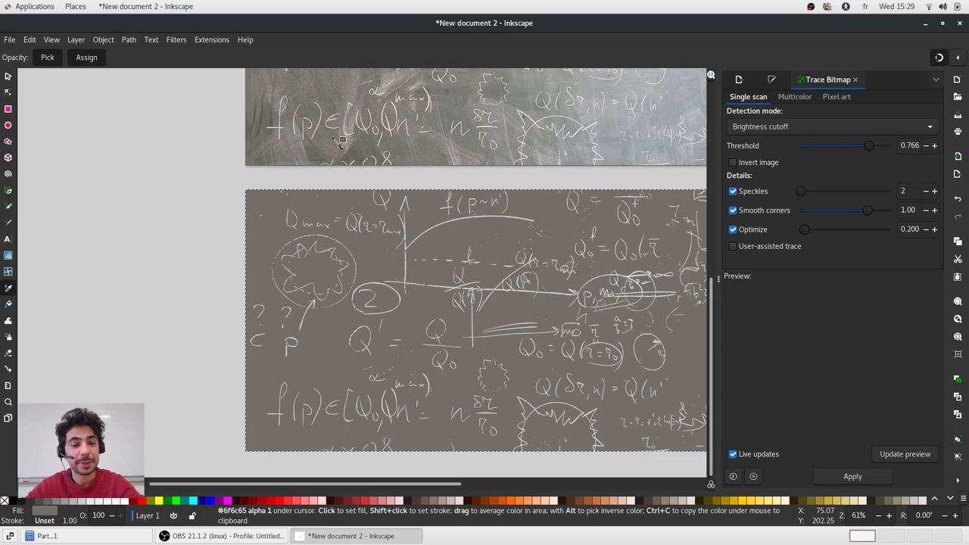
key(s)
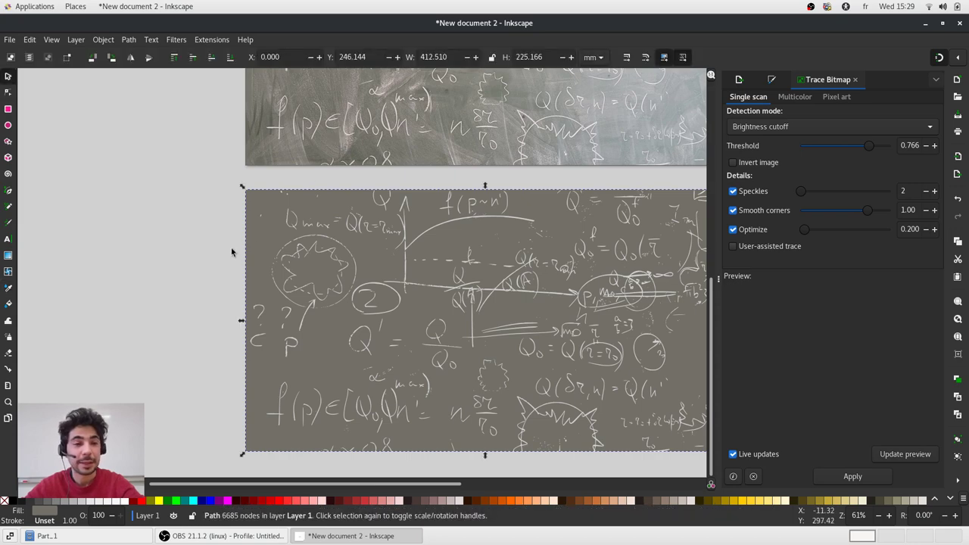
ctrl+scroll(340, 262, up, 5)
ctrl+scroll(340, 262, down, 3)
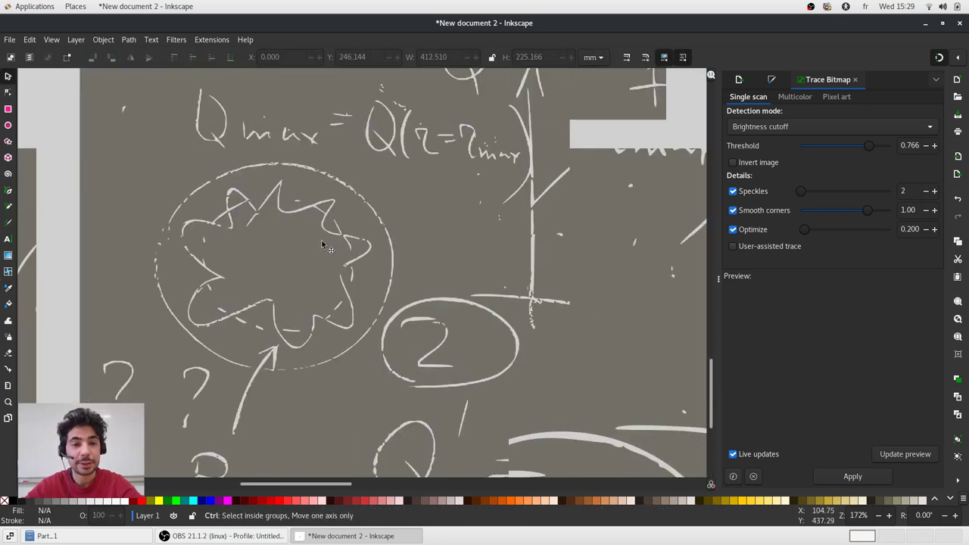
ctrl+scroll(408, 151, up, 4)
ctrl+scroll(405, 149, down, 4)
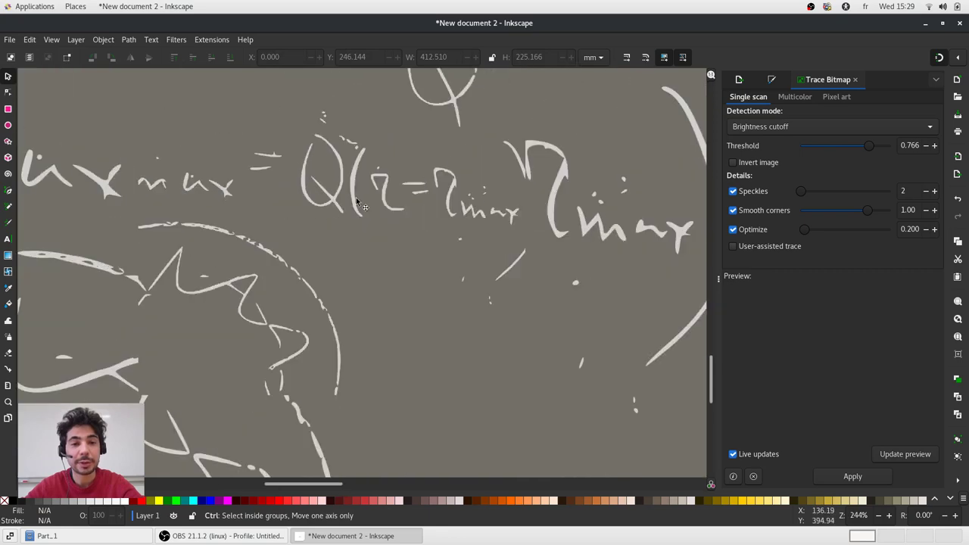
ctrl+scroll(355, 164, up, 3)
ctrl+scroll(355, 163, up, 2)
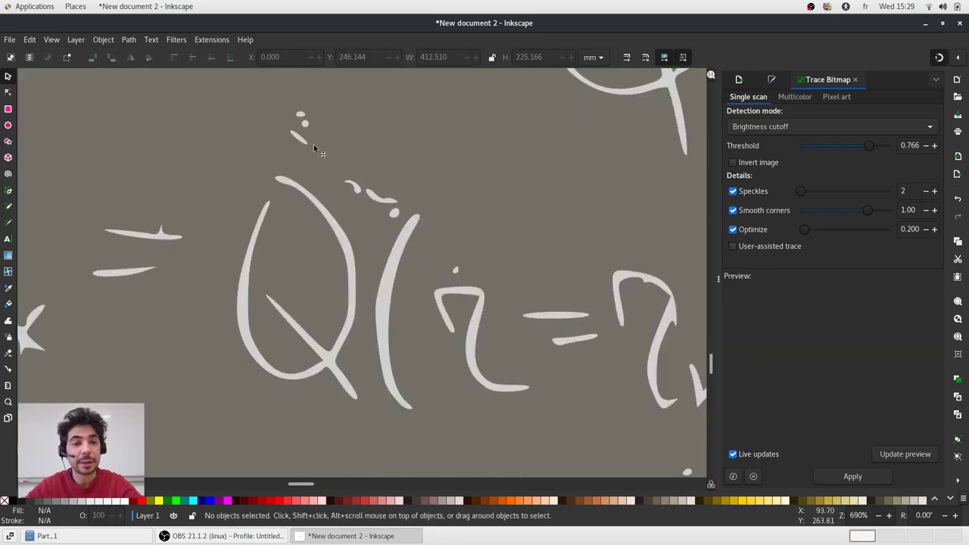
- Delete the stray blob above the Q and a small stray stroke from the traced path
click(295, 144)
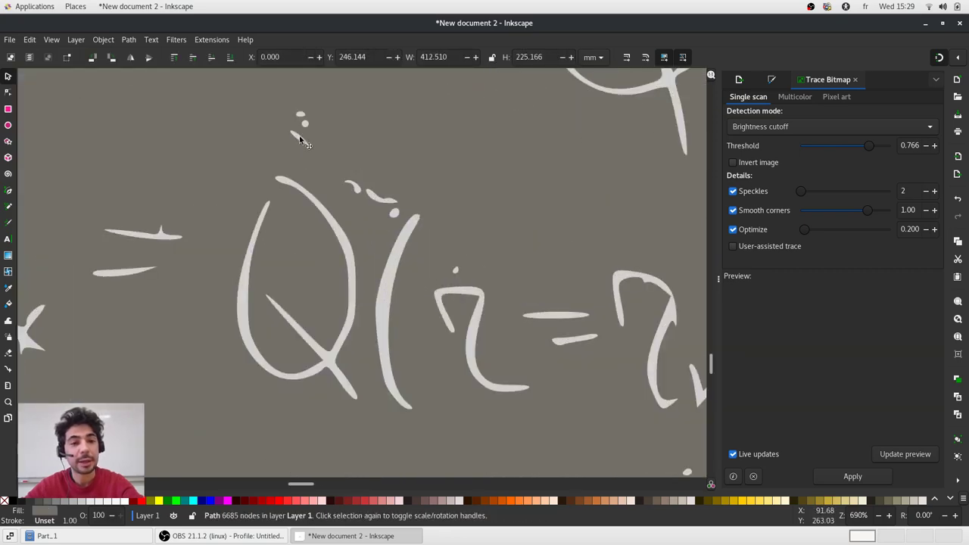
double_click(299, 136)
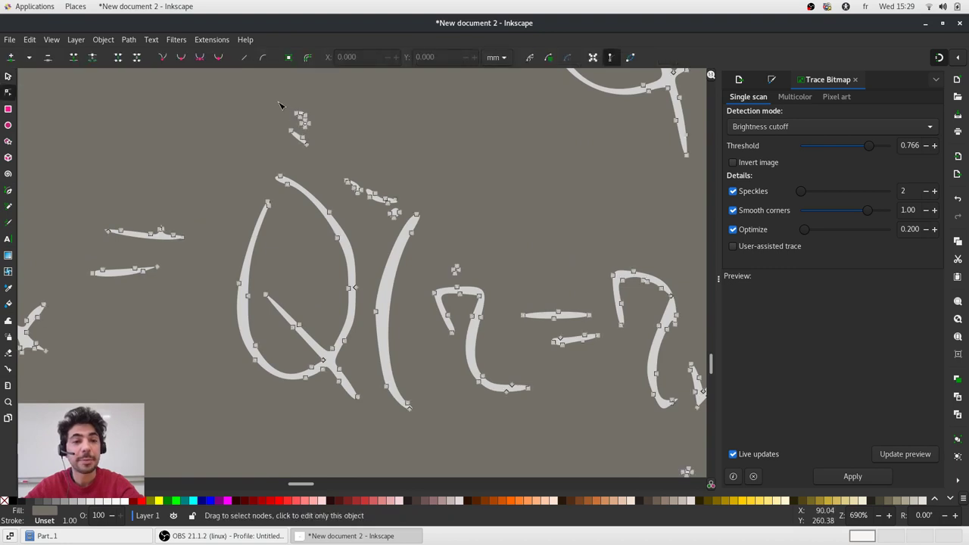
drag(280, 106, 383, 209)
key(Delete)
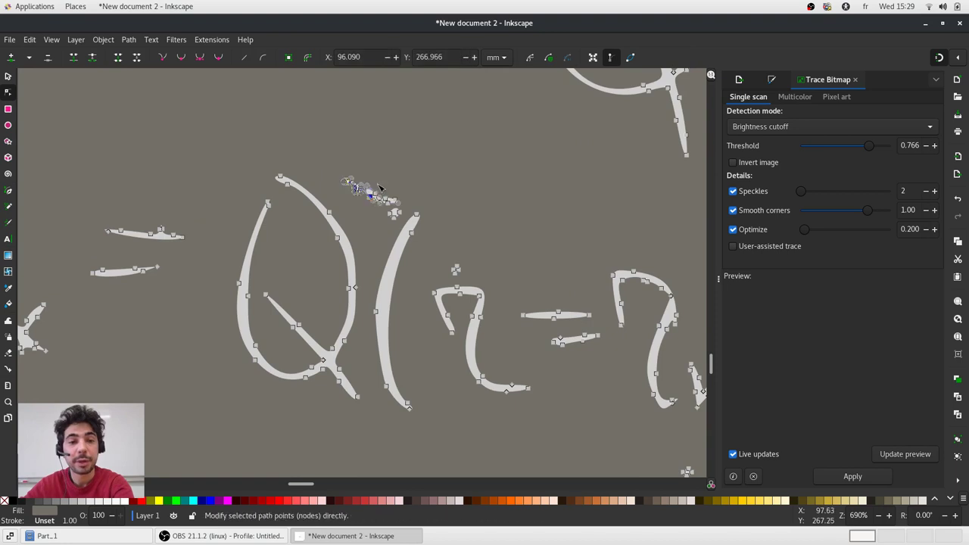
mouse_move(330, 165)
mouse_down()
mouse_move(374, 216)
mouse_move(413, 230)
mouse_up()
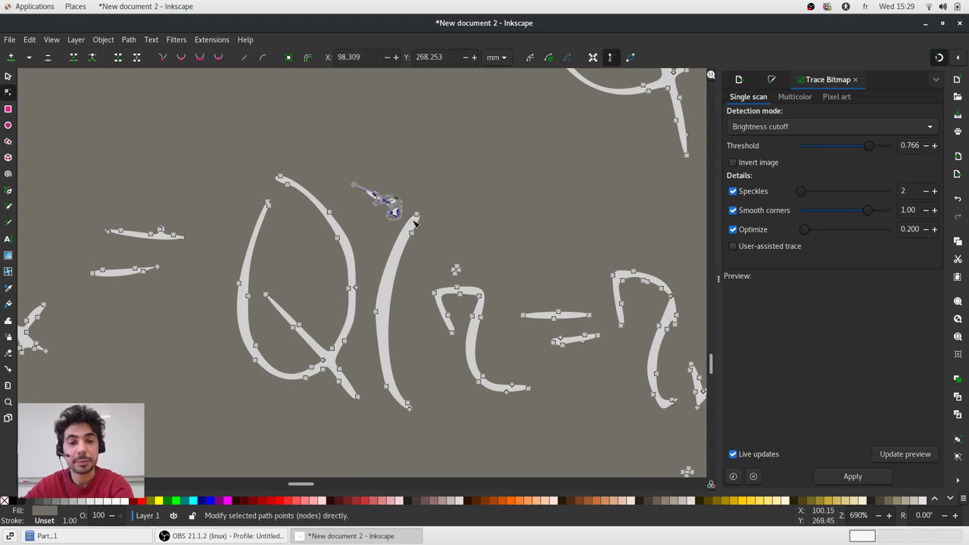
key(Delete)
key(s)
ctrl+scroll(402, 193, down, 5)
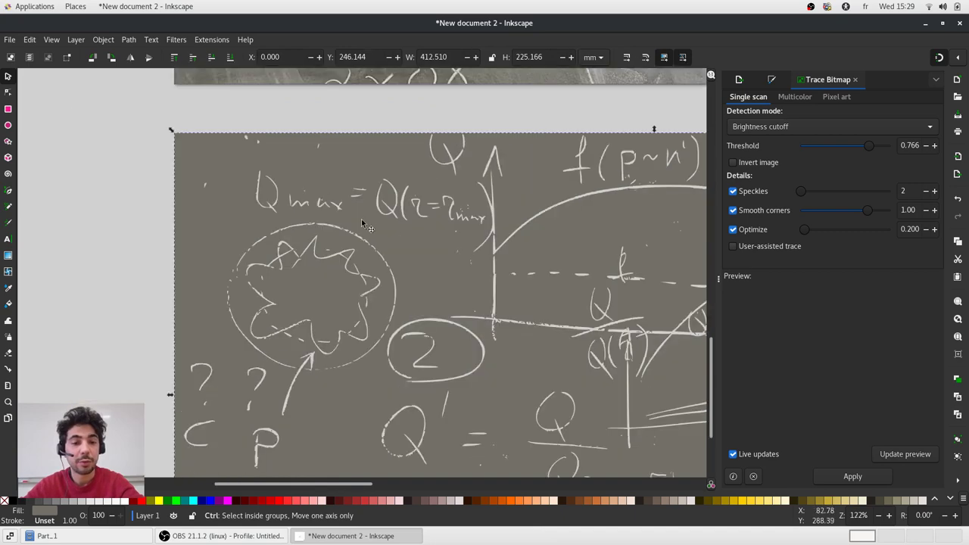
ctrl+scroll(364, 224, up, 3)
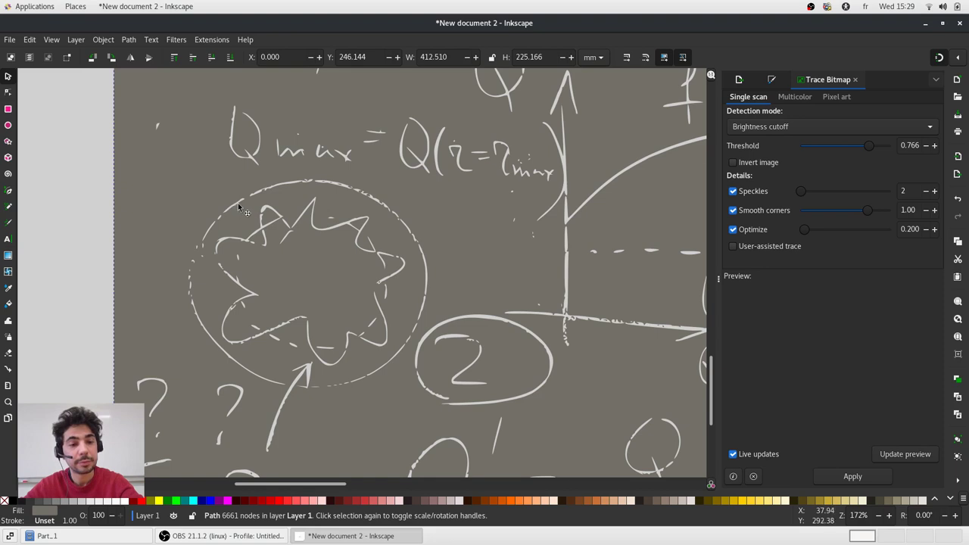
- Select every node of the star-in-circle drawing to shift it left
key(n)
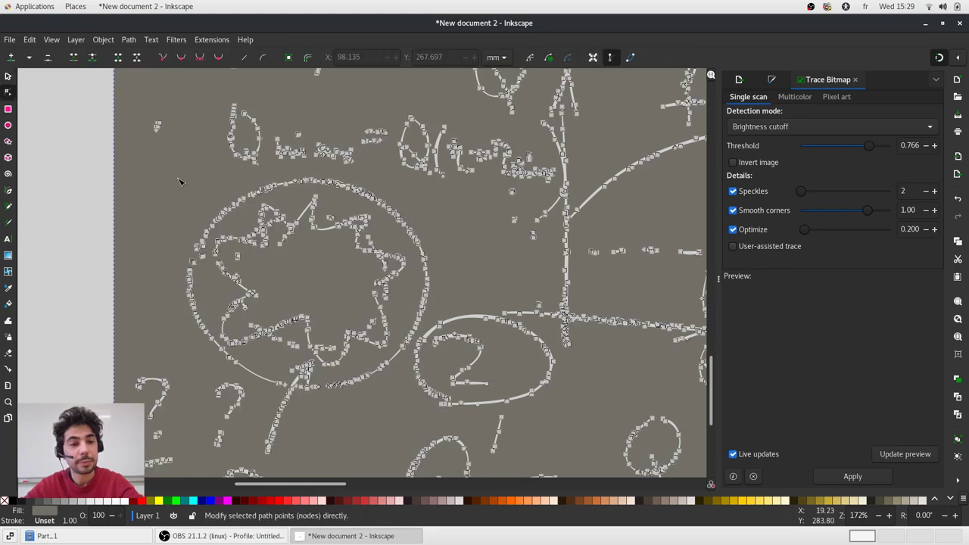
mouse_move(178, 177)
mouse_down()
mouse_move(303, 303)
mouse_move(401, 380)
mouse_move(440, 397)
mouse_up()
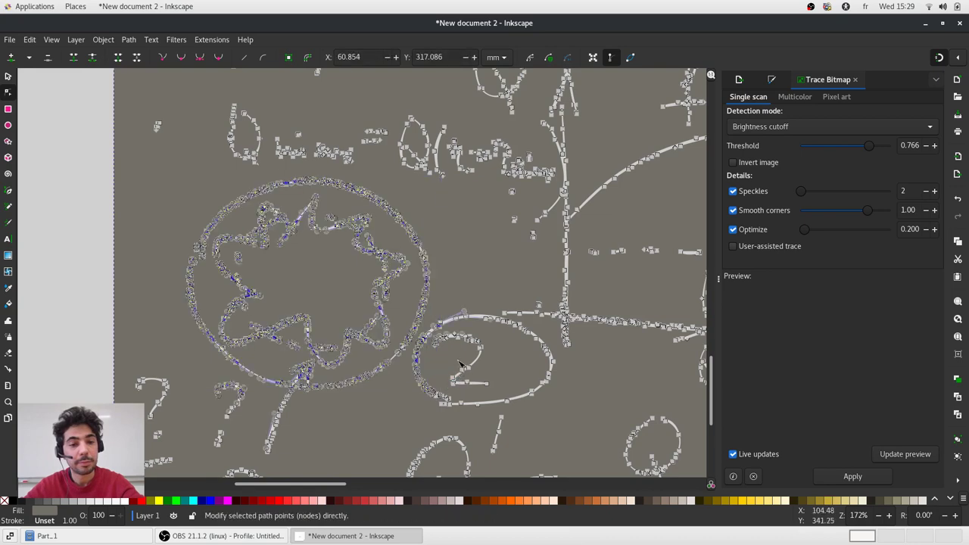
scroll(487, 303, down, 2)
scroll(342, 258, left, 6)
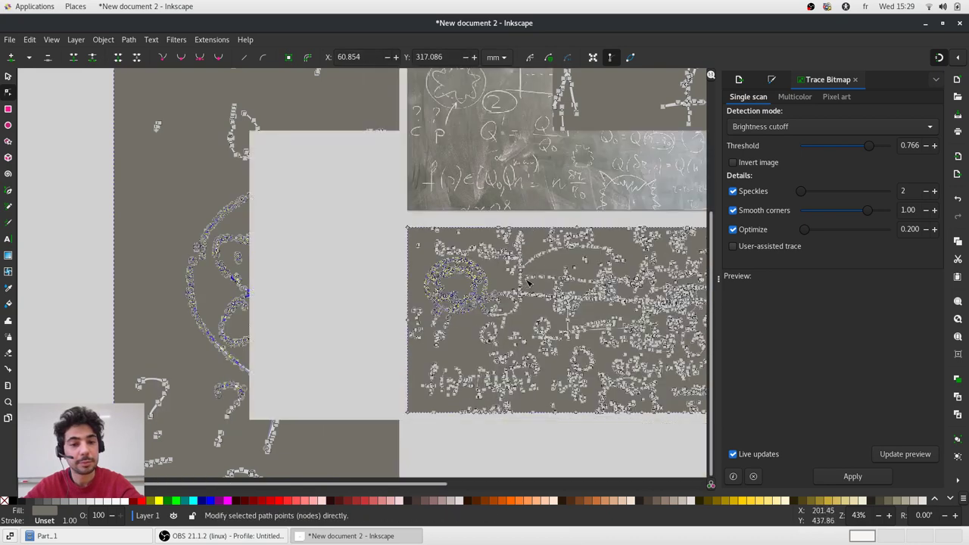
scroll(295, 263, up, 2)
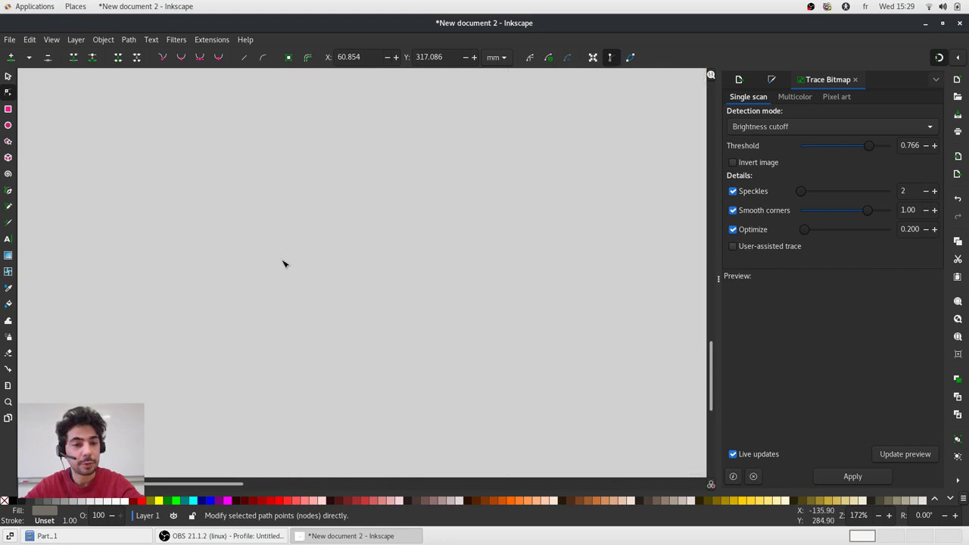
click(8, 78)
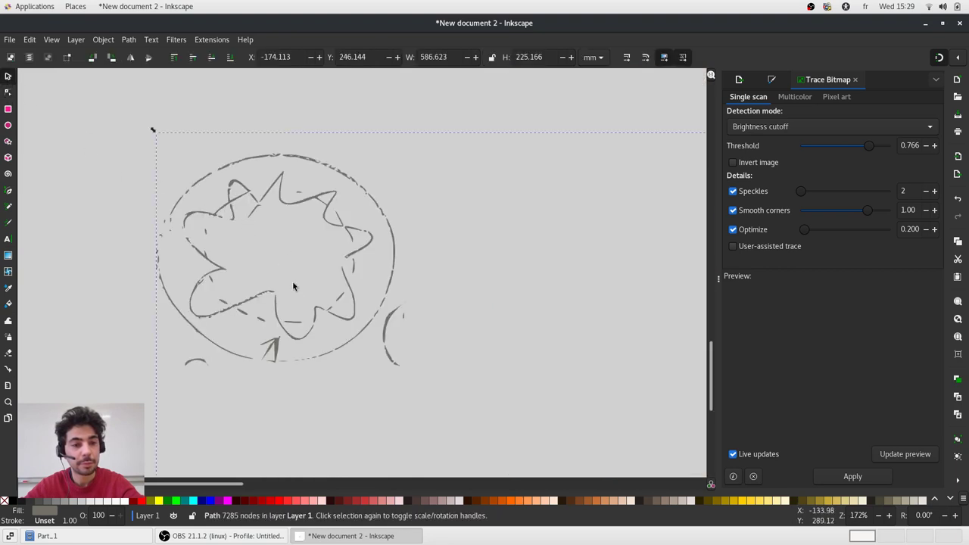
- Make the traced drawing red and select the small arc beside the circle
click(291, 501)
scroll(415, 324, up, 2)
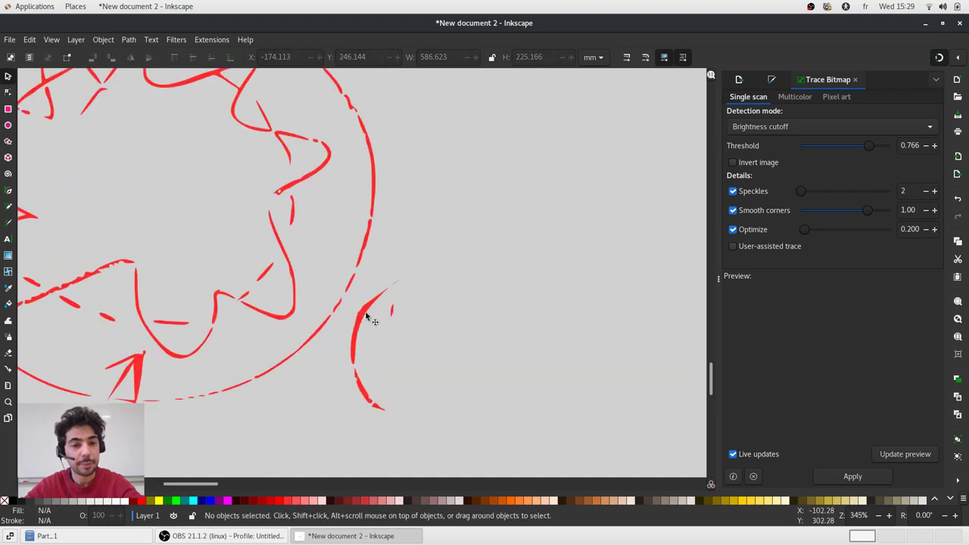
key(n)
drag(414, 269, 392, 343)
click(411, 417)
drag(410, 425, 346, 303)
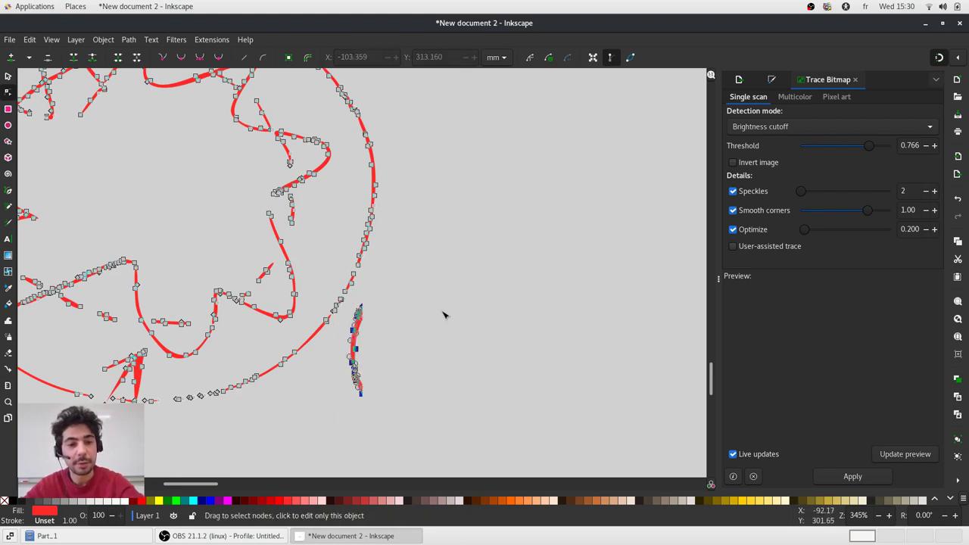
scroll(455, 320, down, 1)
scroll(454, 319, down, 1)
scroll(195, 386, up, 2)
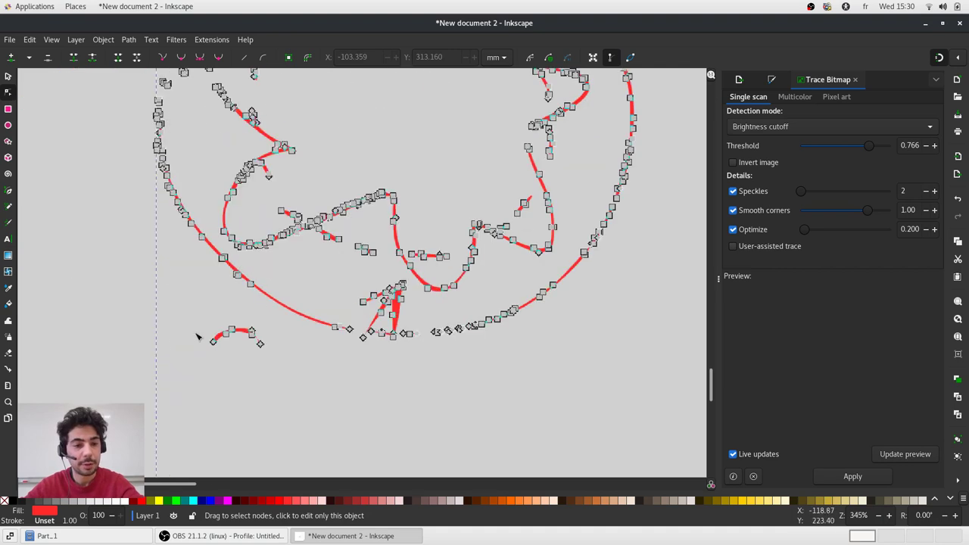
- Delete the stray arcs at the circle's lower left and on its right
drag(519, 72, 192, 323)
key(Delete)
drag(648, 231, 617, 368)
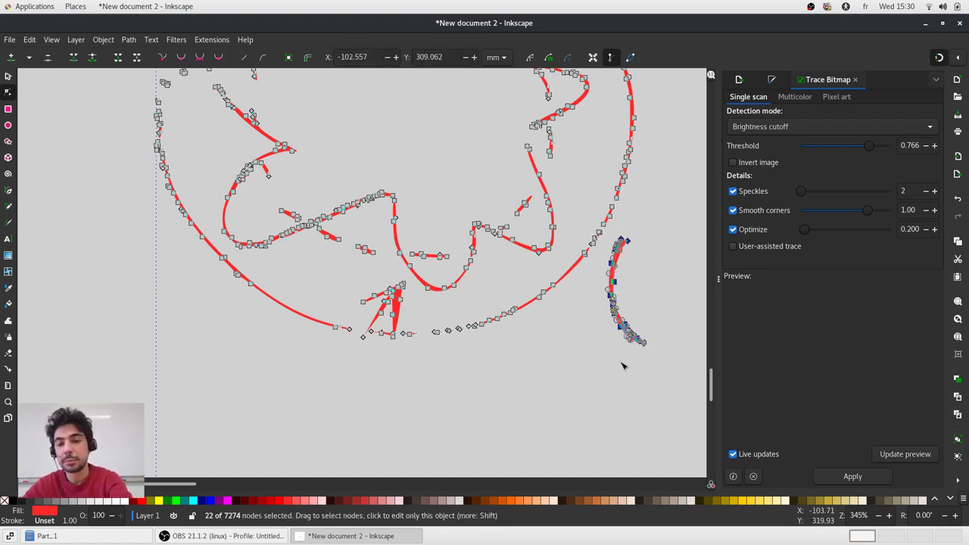
key(Delete)
- Delete the red traced path and the whiteboard photo, then switch to the file manager
key(s)
scroll(439, 316, down, 5)
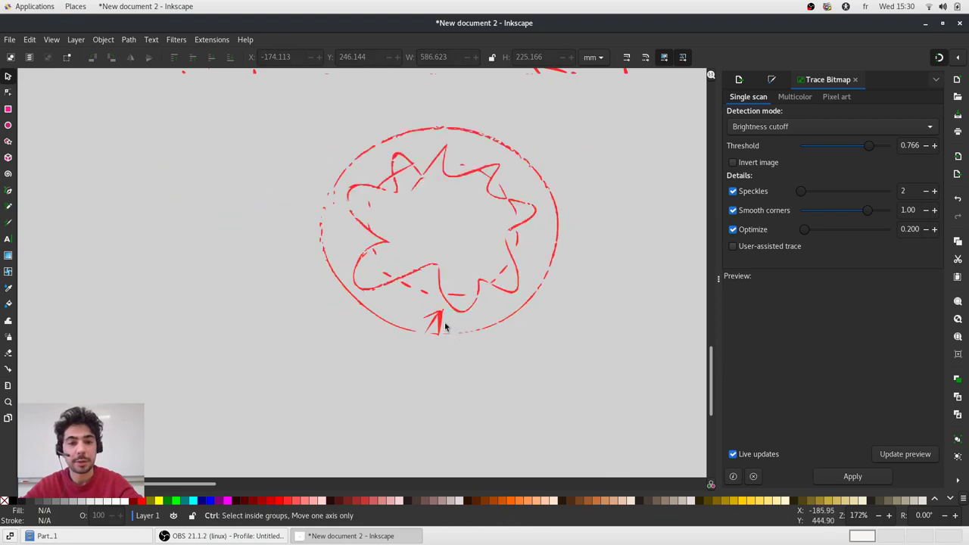
scroll(351, 291, down, 1)
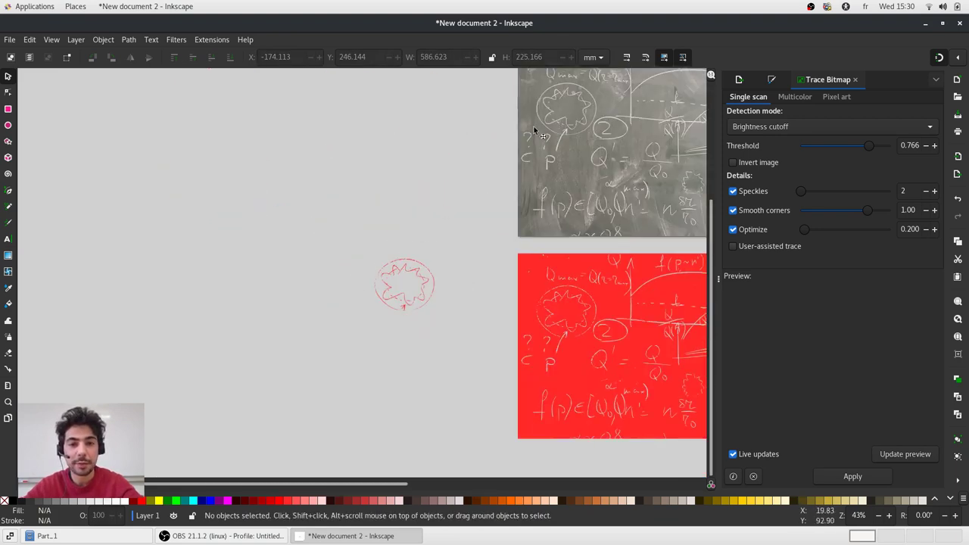
scroll(301, 222, down, 2)
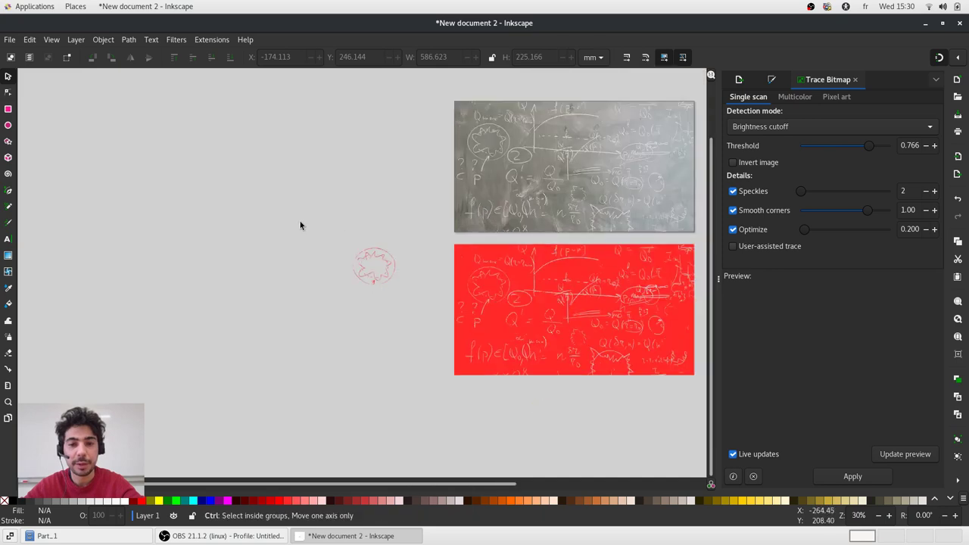
scroll(481, 291, up, 2)
click(425, 231)
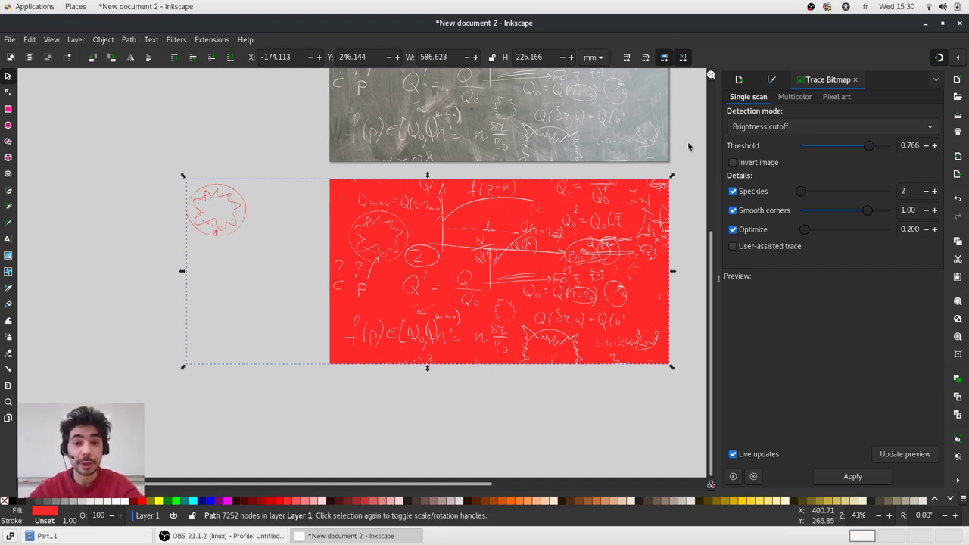
scroll(545, 188, up, 4)
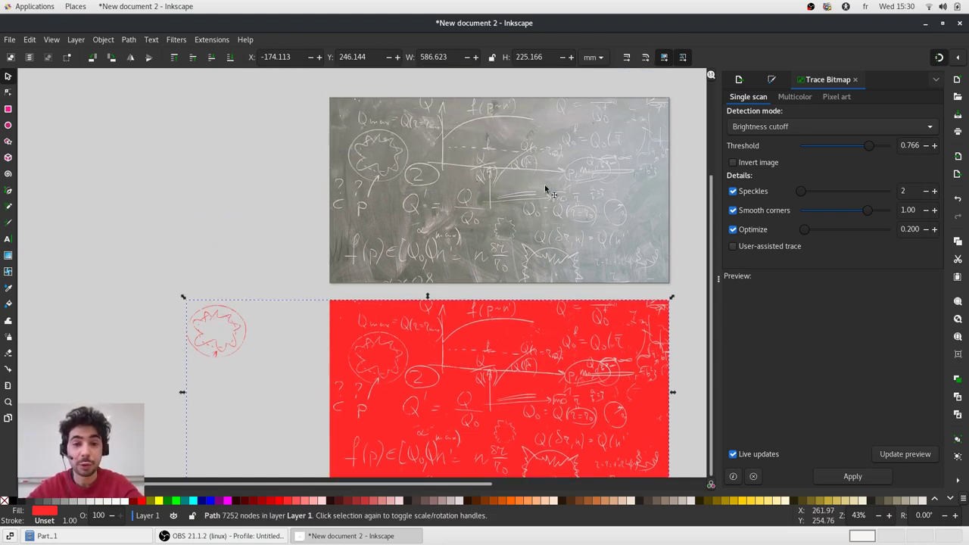
key(ctrl)
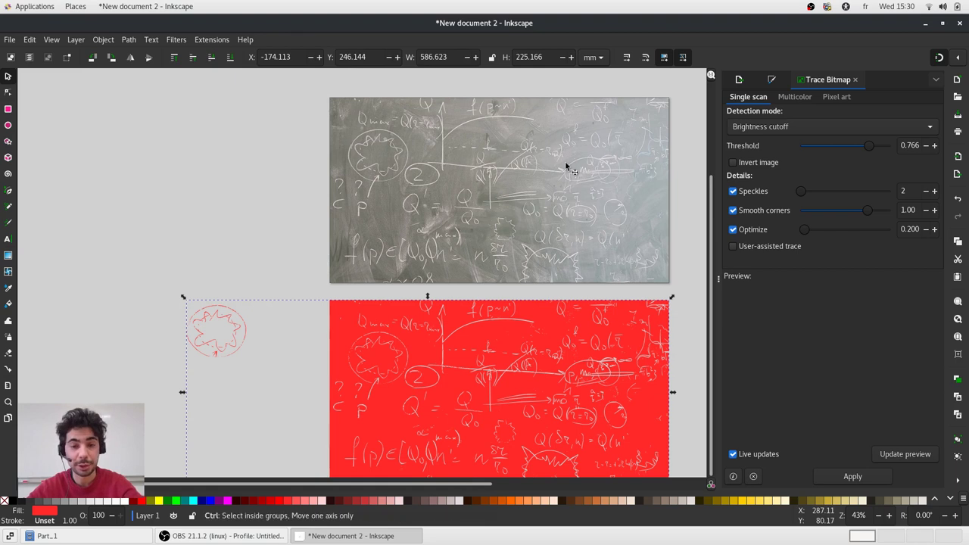
shift+click(567, 167)
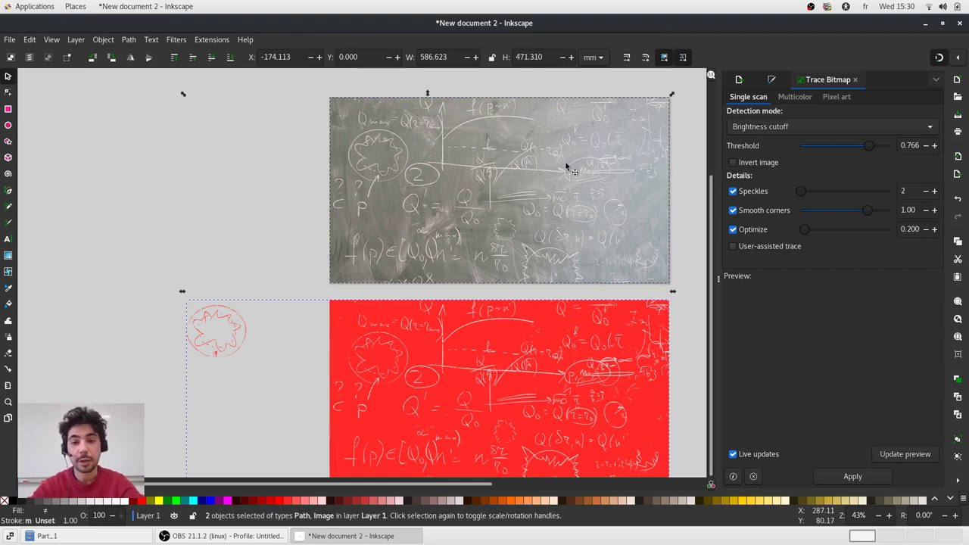
key(Delete)
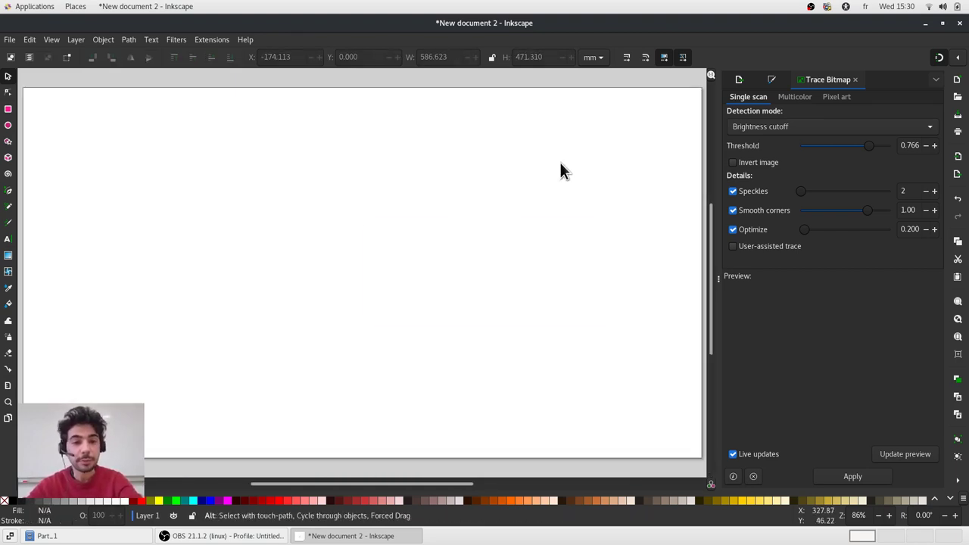
key(alt+Tab)
- Drag the testing-machine photo from Part_1 onto the Inkscape canvas and confirm the import
click(484, 188)
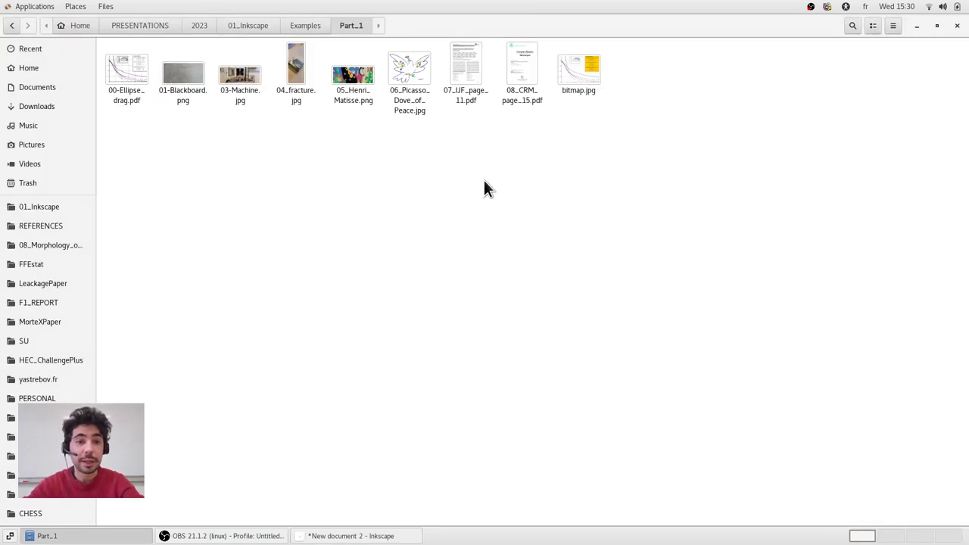
click(300, 70)
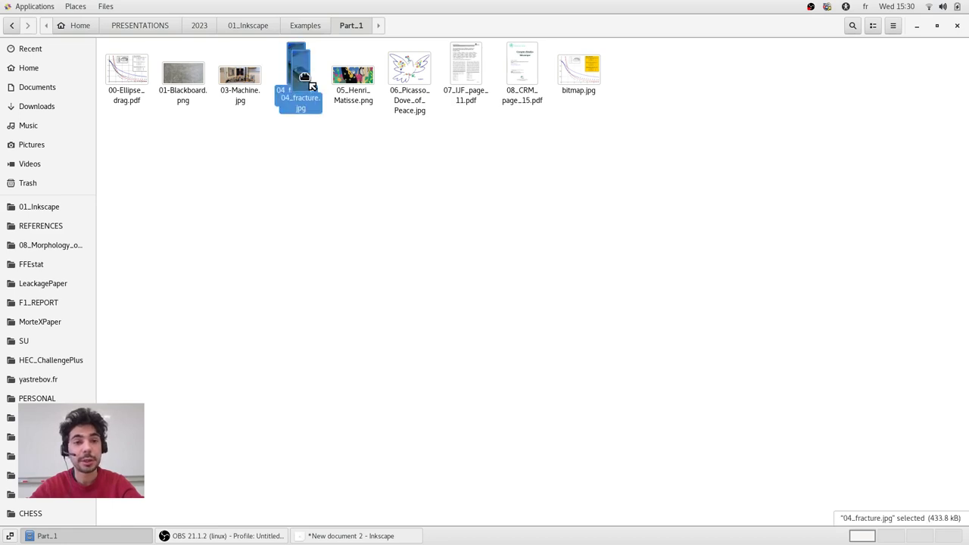
drag(230, 81, 325, 237)
click(564, 339)
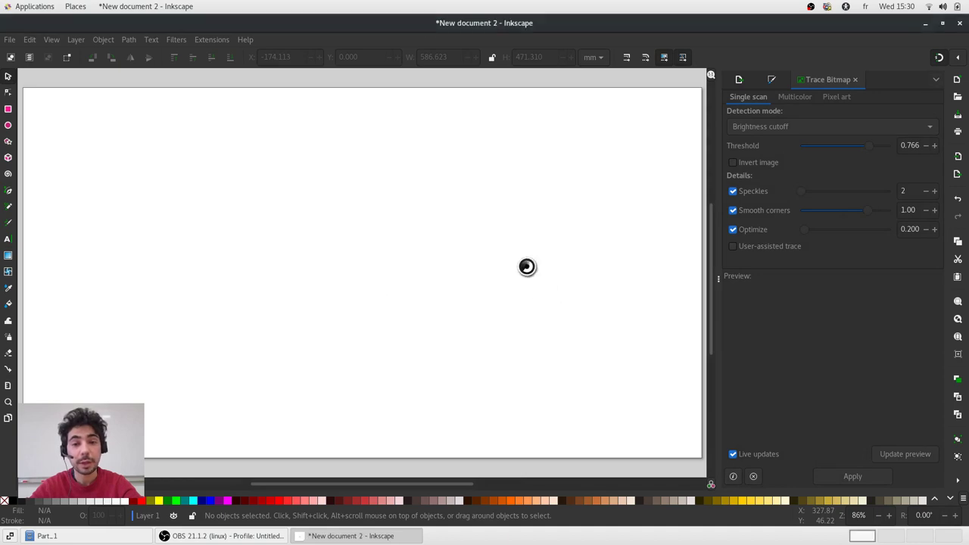
- Resize the page to the 711.200 × 320.322 mm machine photo and close the Trace Bitmap panel
ctrl+scroll(483, 241, down, 1)
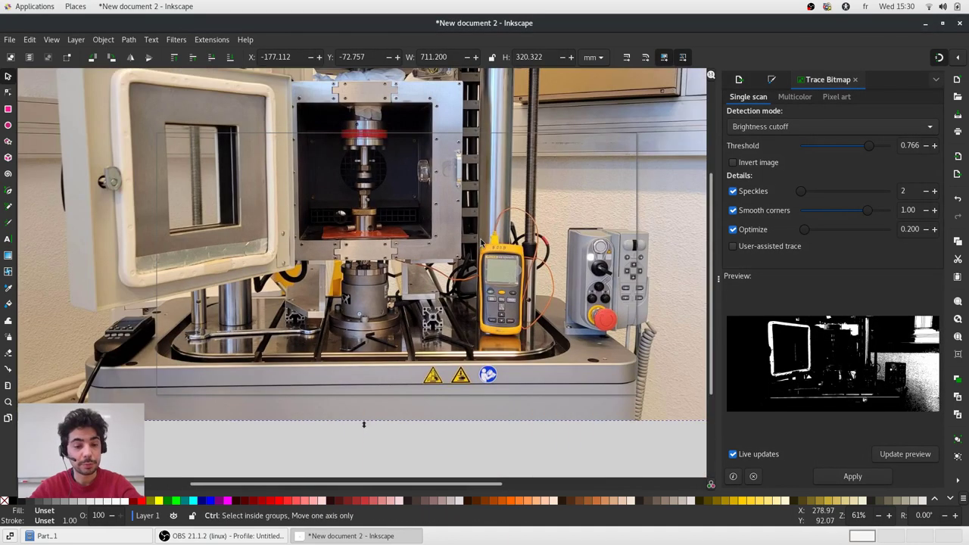
key(ctrl+shift+d)
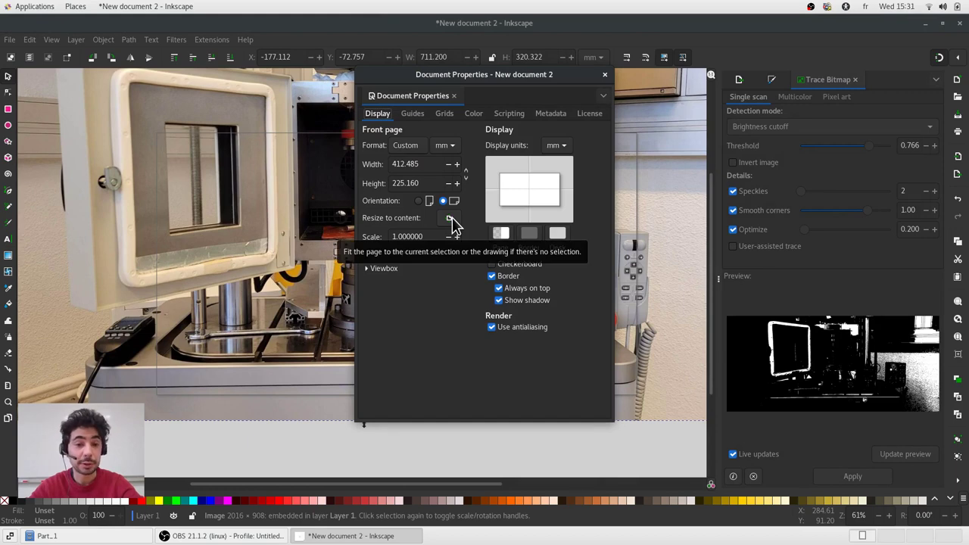
click(452, 219)
click(605, 74)
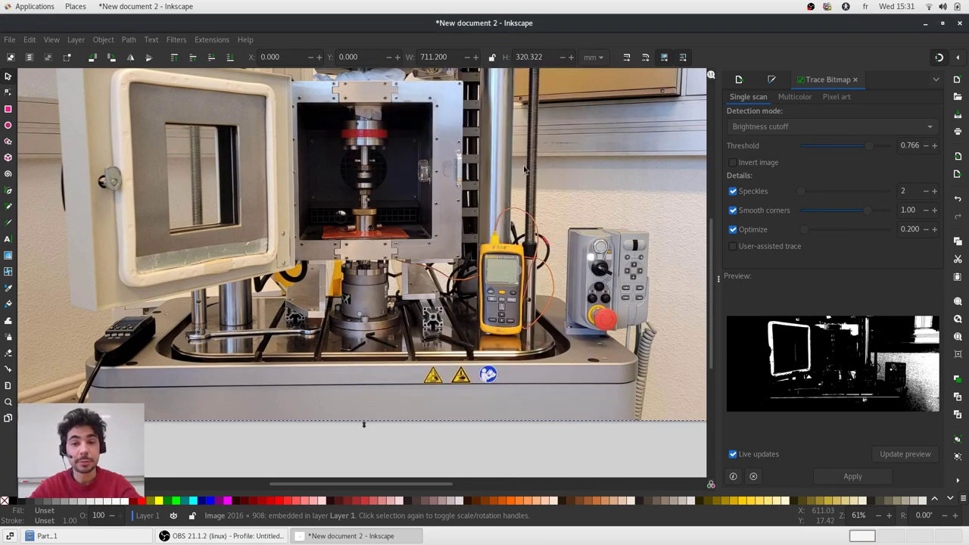
key(5)
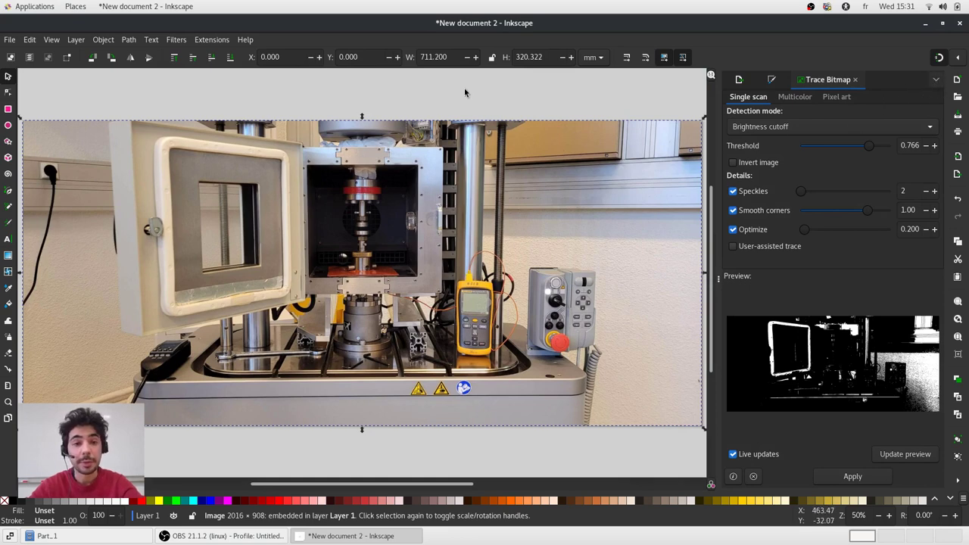
click(857, 80)
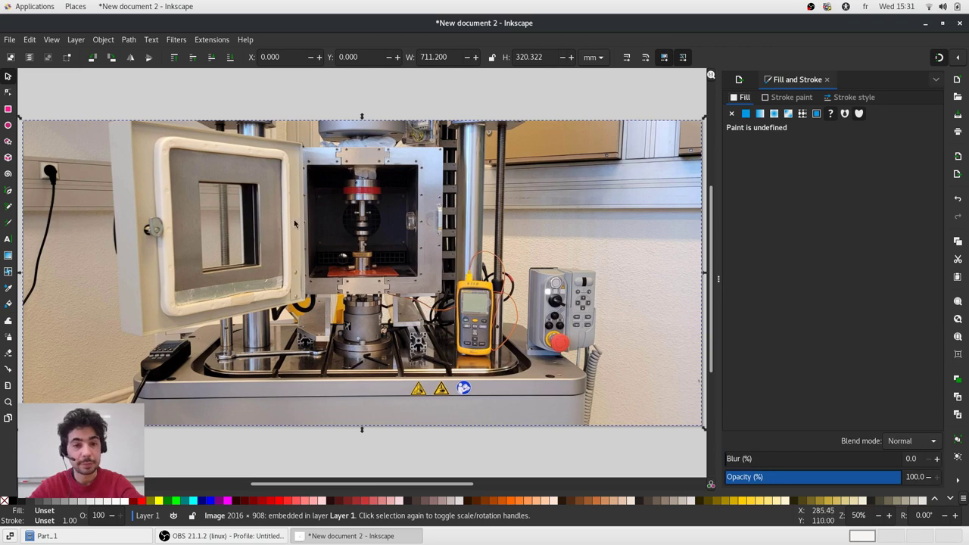
click(346, 90)
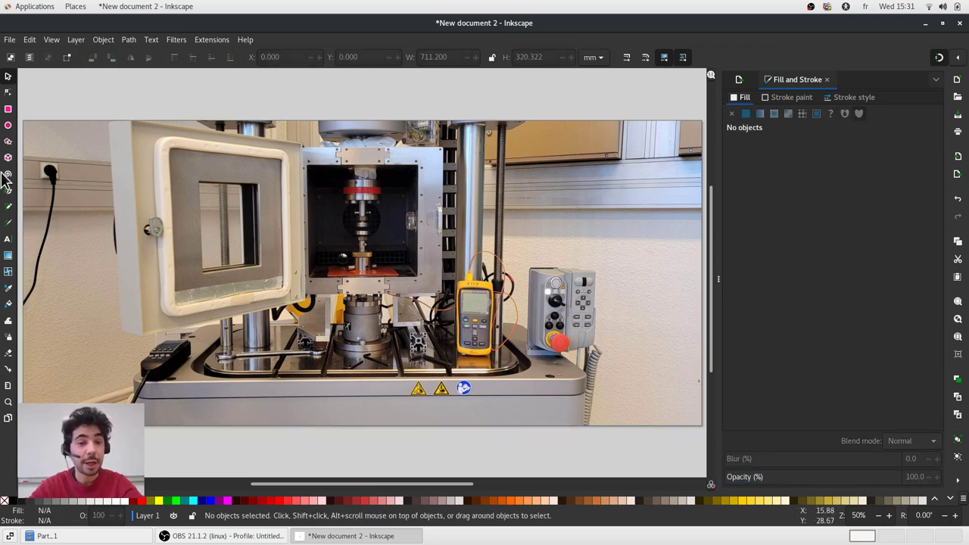
- Draw a fully opaque red rectangle over the chamber with corners rounded to 30.140 mm
click(8, 108)
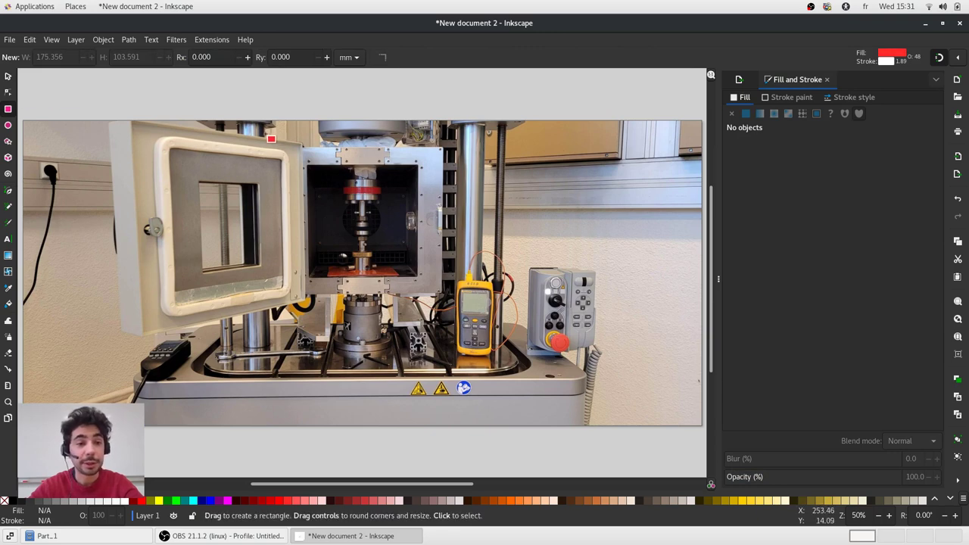
mouse_move(271, 130)
mouse_down()
mouse_move(459, 280)
mouse_move(551, 313)
mouse_move(470, 305)
mouse_up()
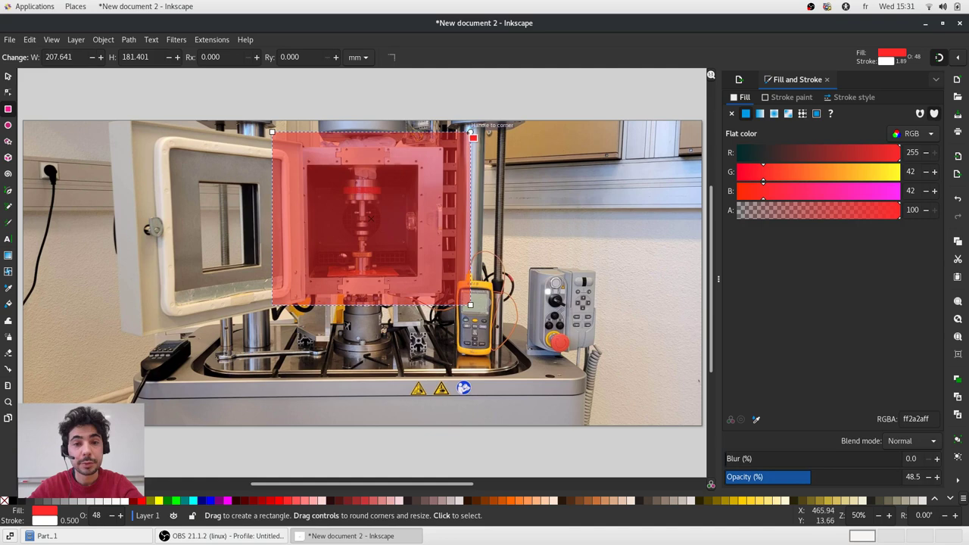
drag(470, 133, 470, 162)
drag(807, 477, 939, 476)
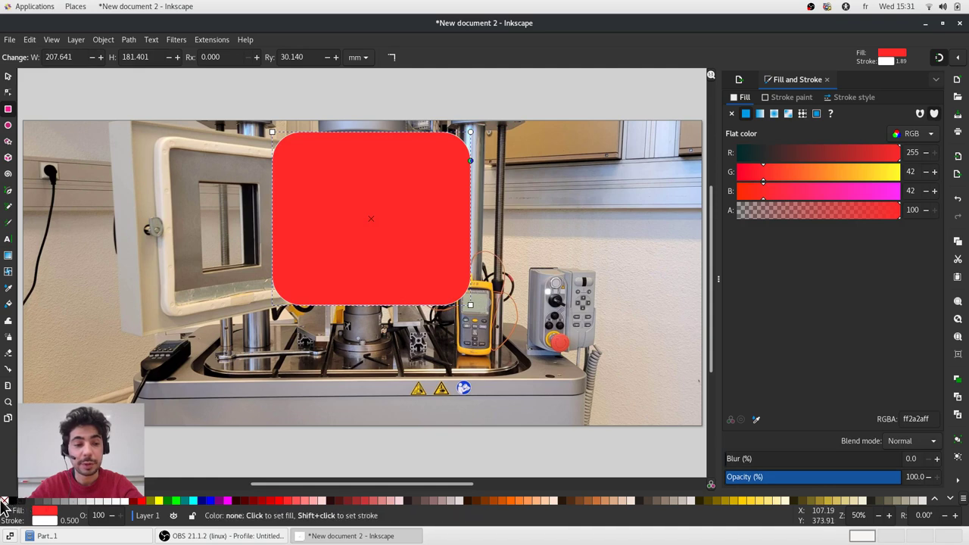
- Set the rectangle's fill to white and its outline to black from the palette
click(4, 501)
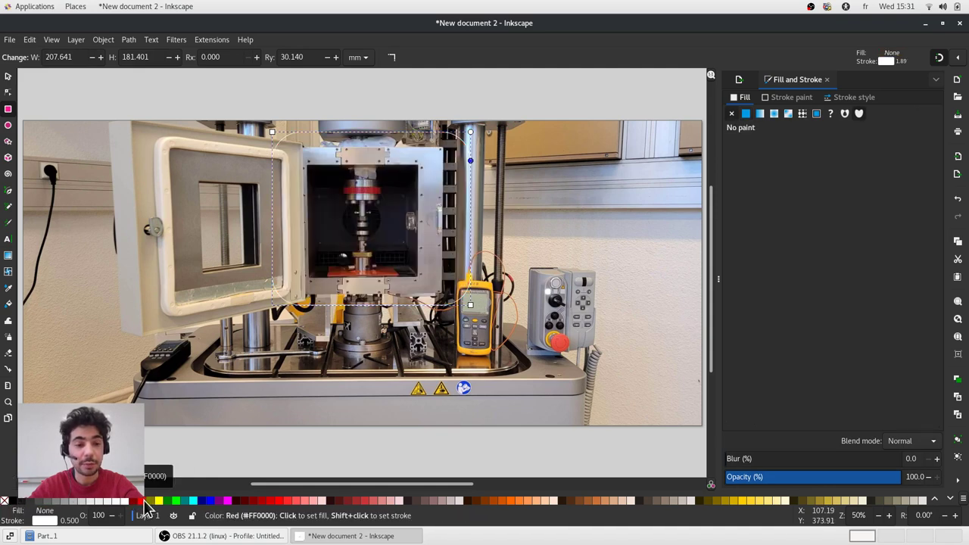
shift+click(510, 500)
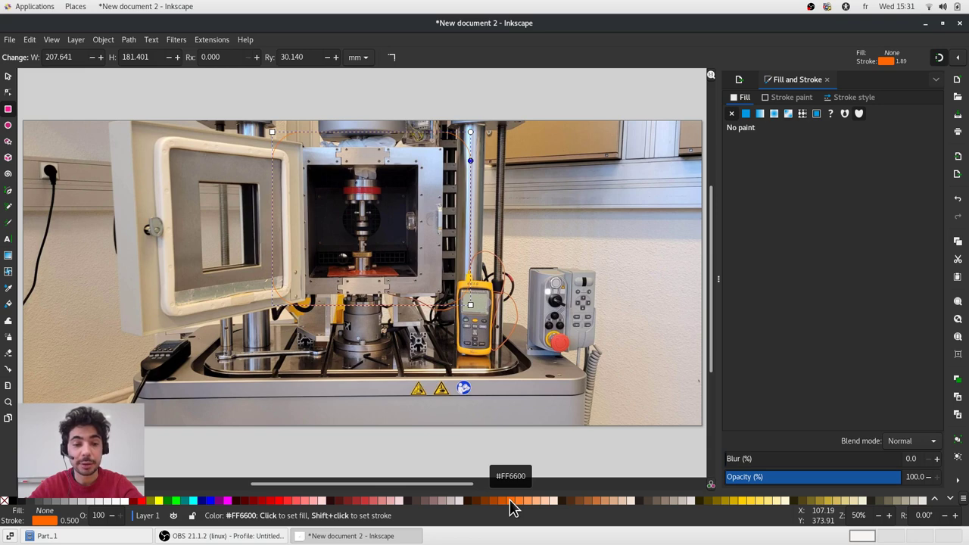
shift+click(4, 501)
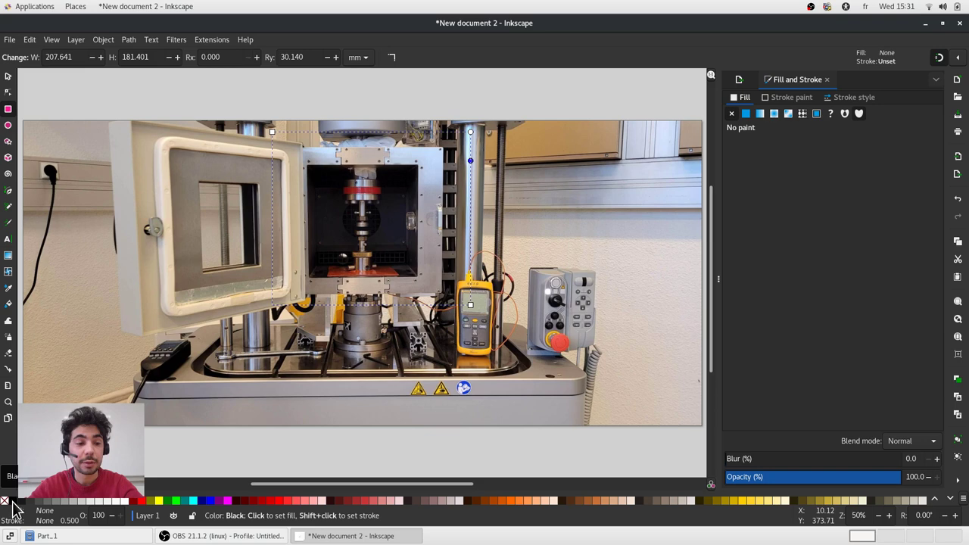
shift+click(12, 501)
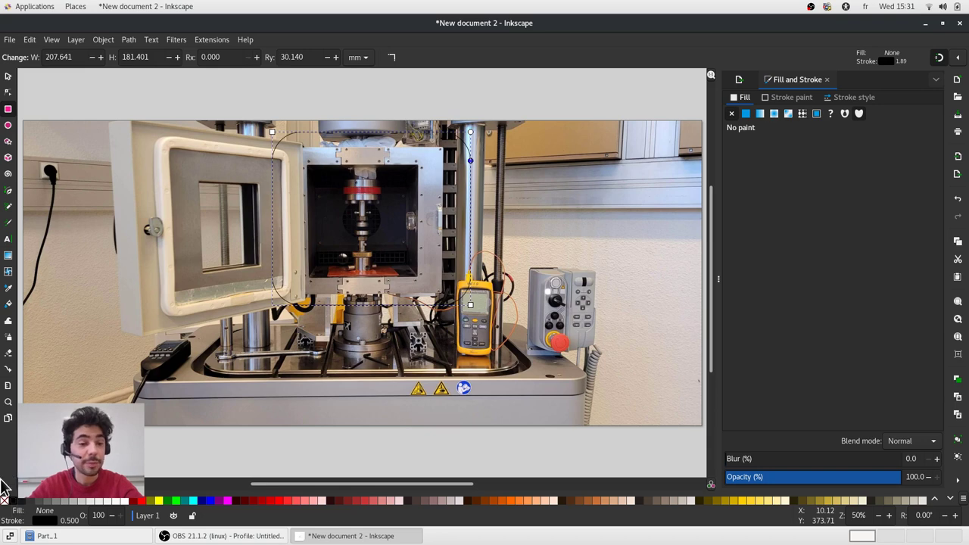
click(125, 504)
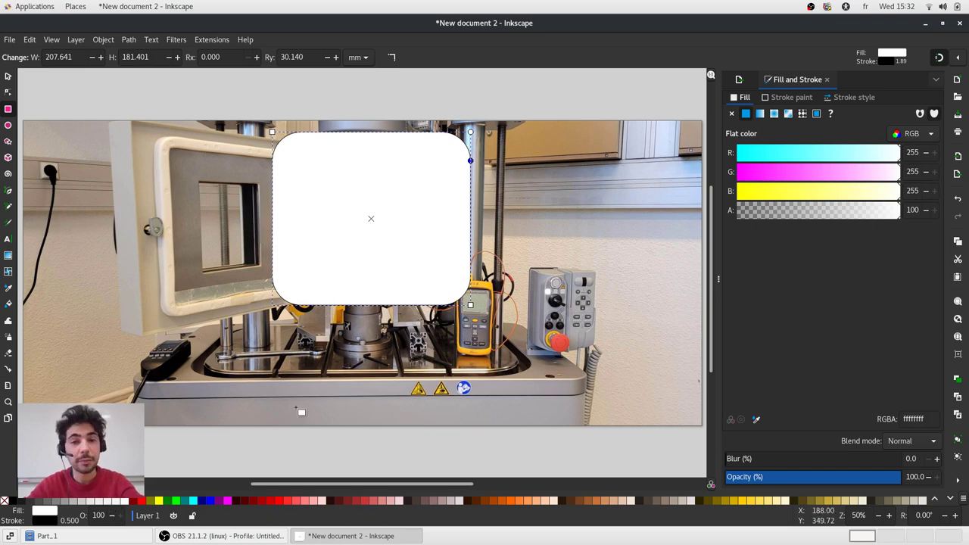
- Set the outline width to 5 mm in Stroke style
click(793, 98)
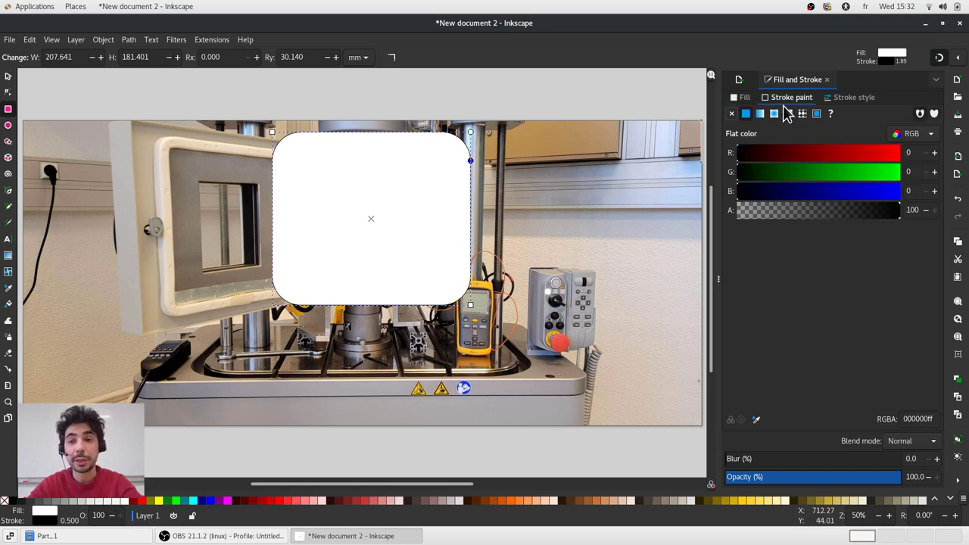
click(853, 99)
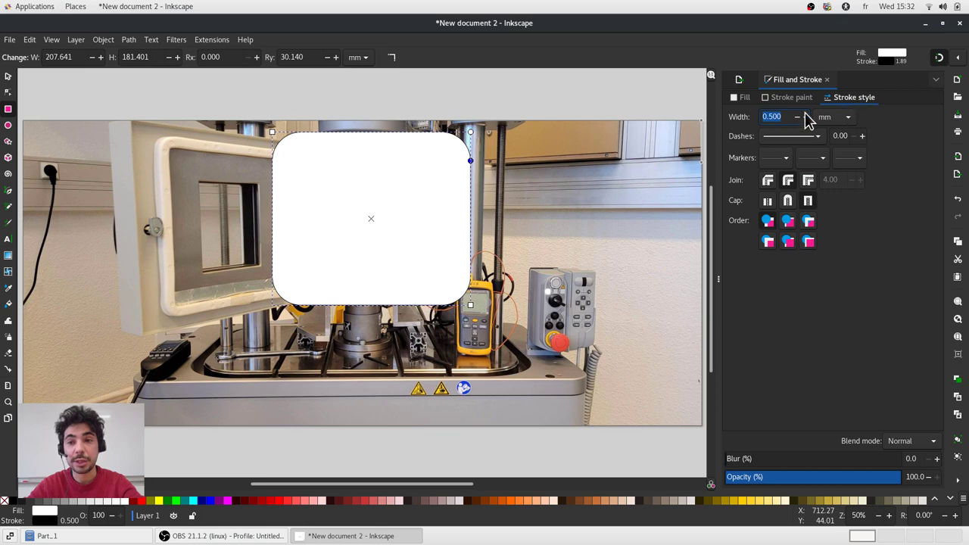
text(5)
key(Return)
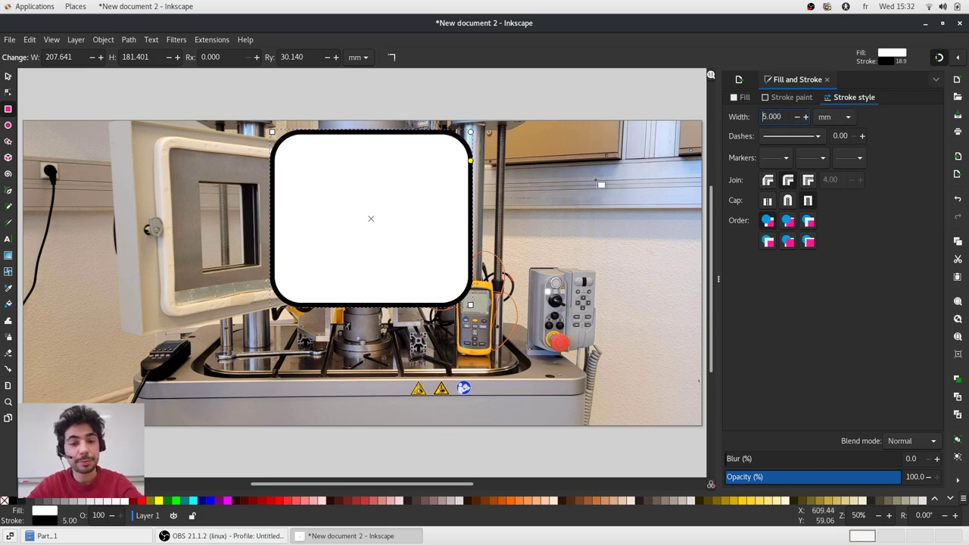
- Remove the rounded rectangle's white fill and give it a dashed orange outline framing the chamber
key(s)
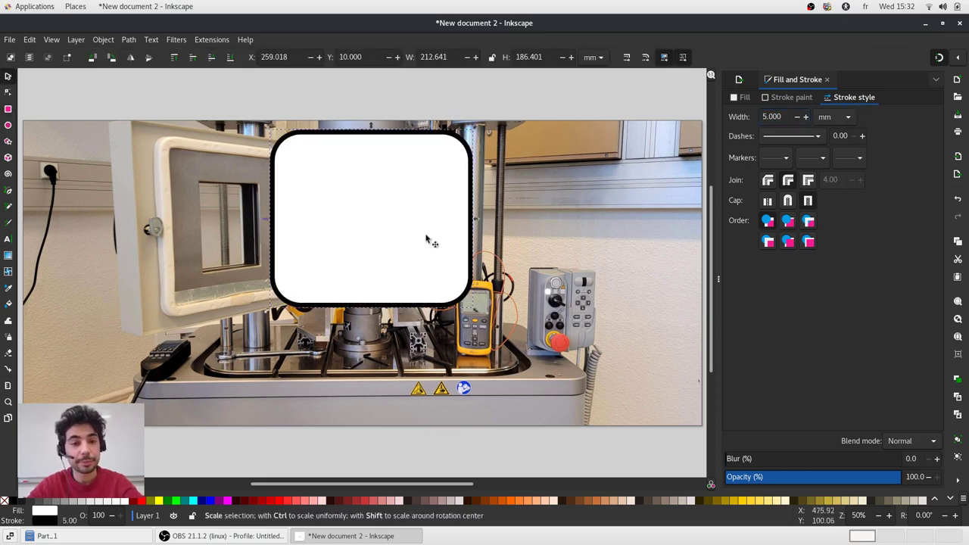
click(4, 502)
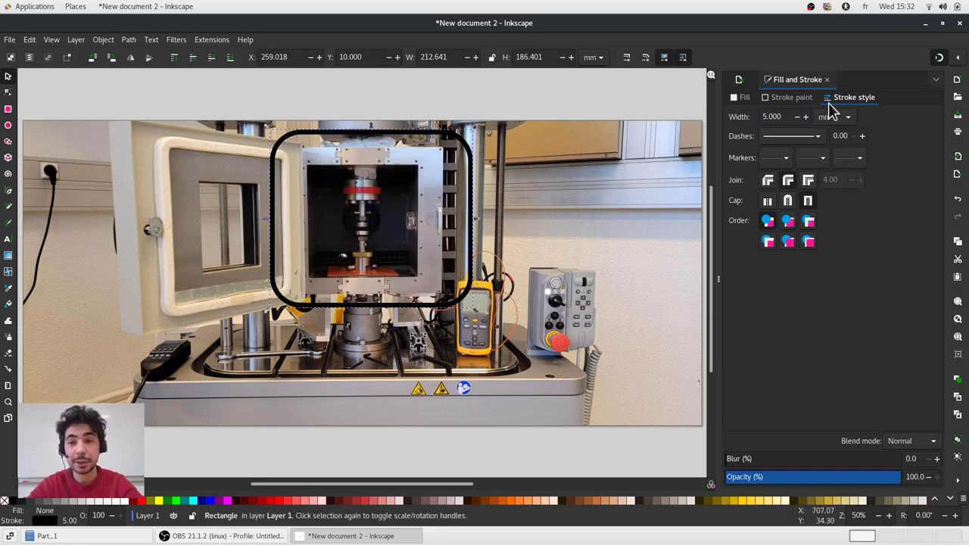
click(817, 137)
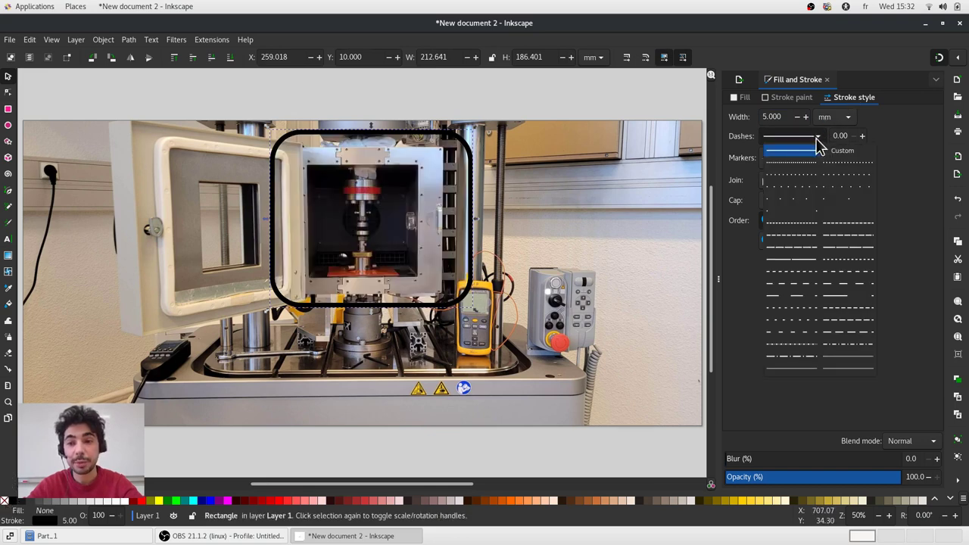
click(853, 271)
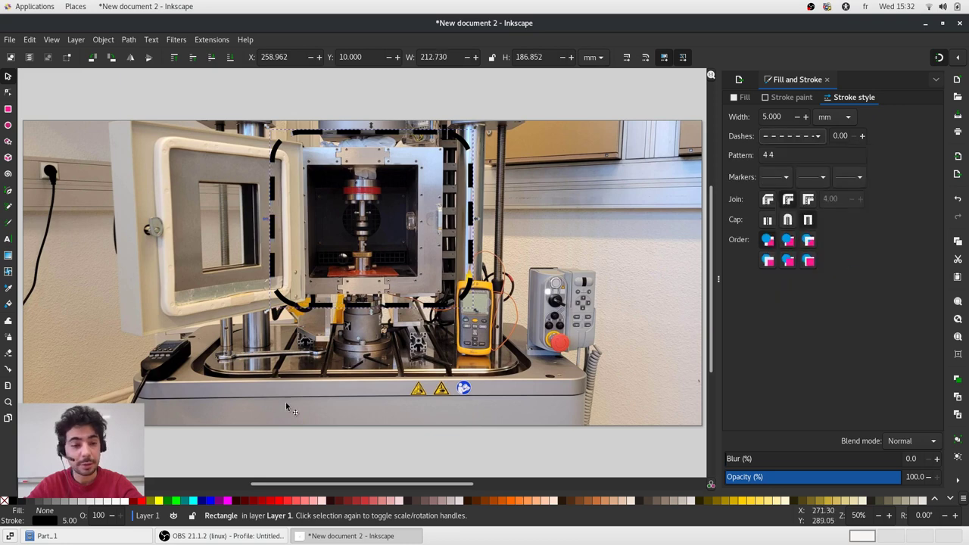
shift+click(513, 506)
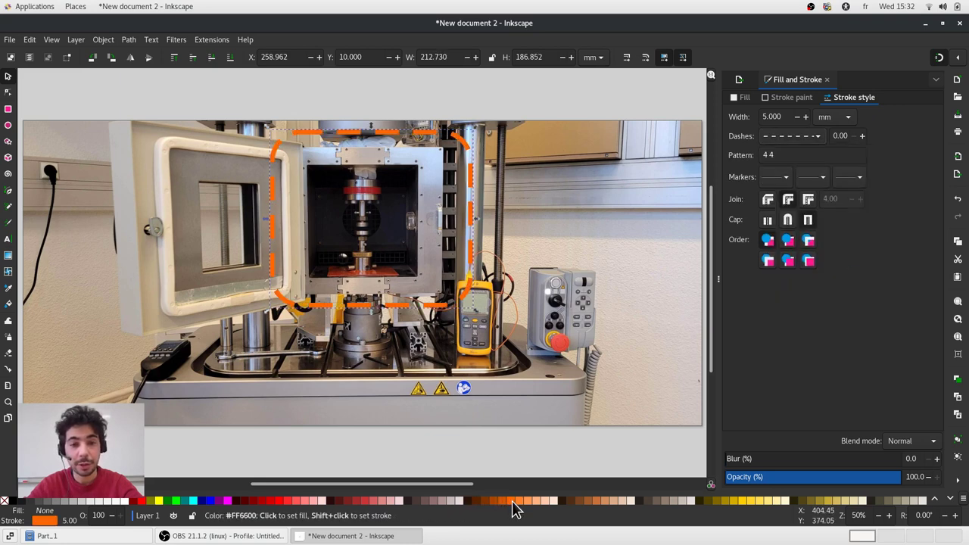
click(617, 222)
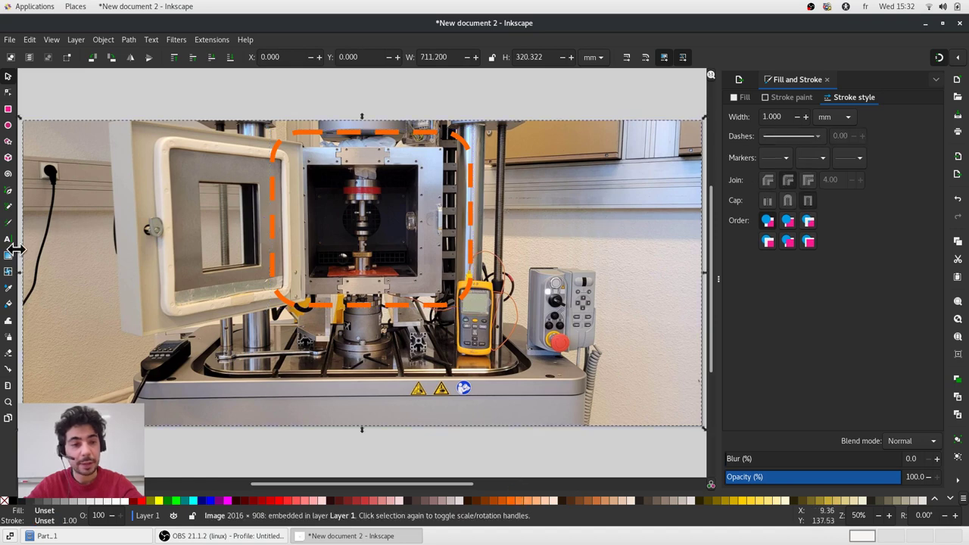
- Draw a horizontal line rightward from the dashed frame's edge with a 5 mm stroke width
click(8, 189)
ctrl+scroll(473, 201, up, 2)
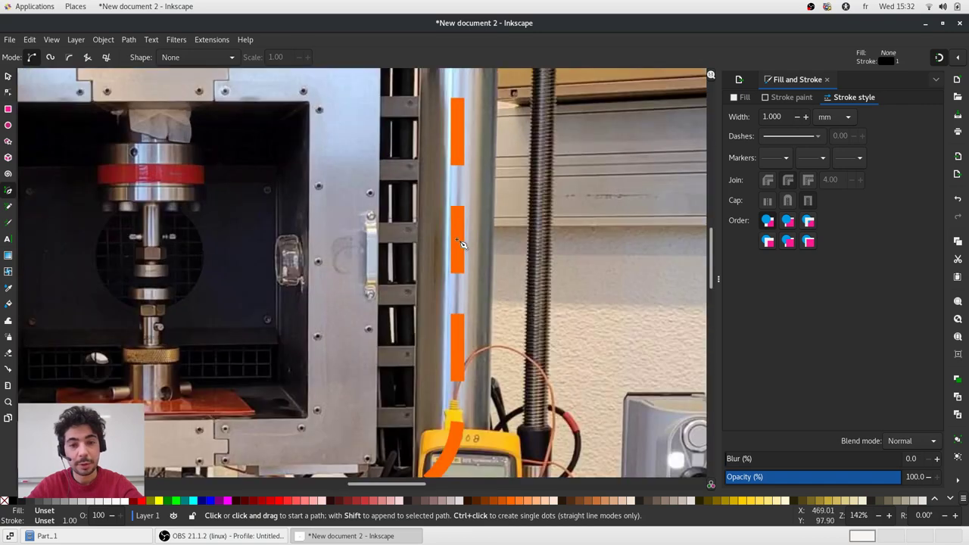
click(460, 240)
ctrl+scroll(461, 241, down, 1)
double_click(553, 237)
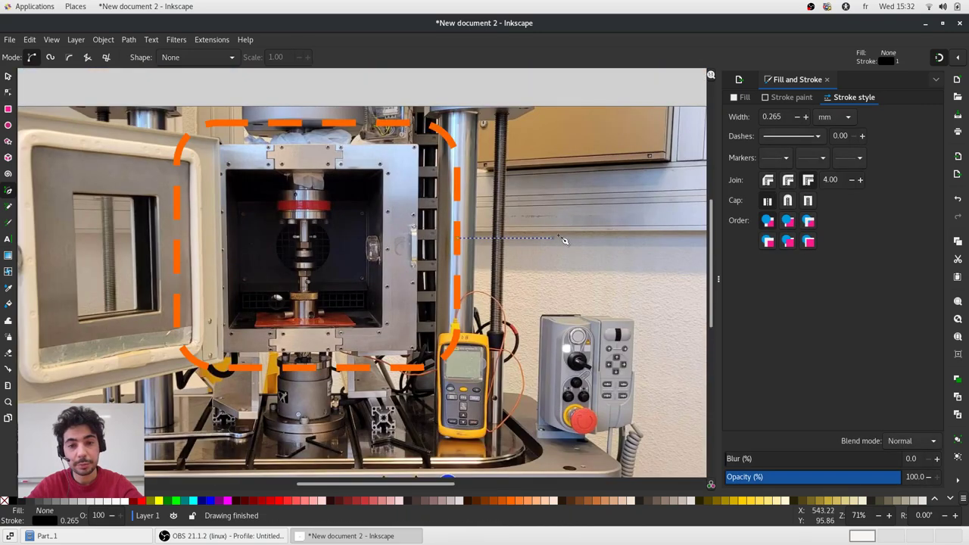
triple_click(766, 117)
text(5)
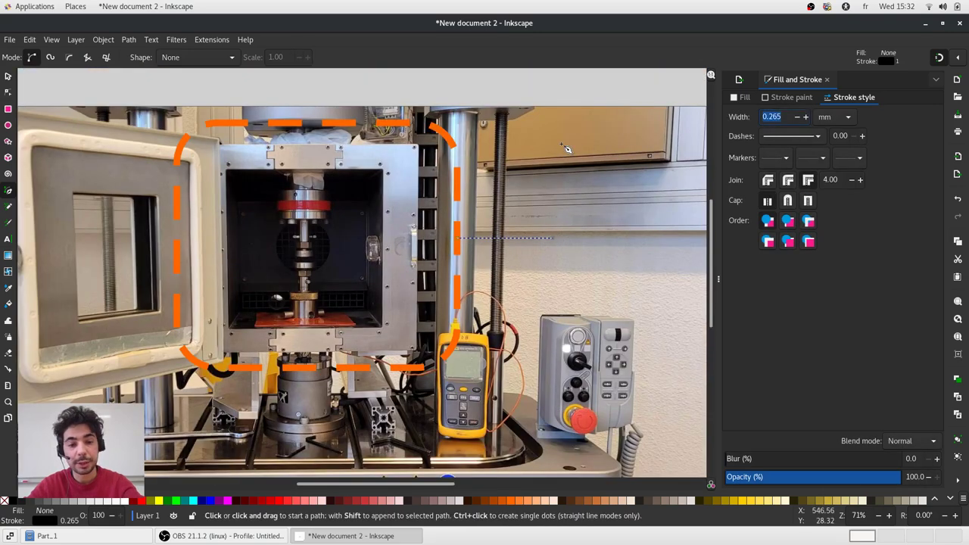
key(Return)
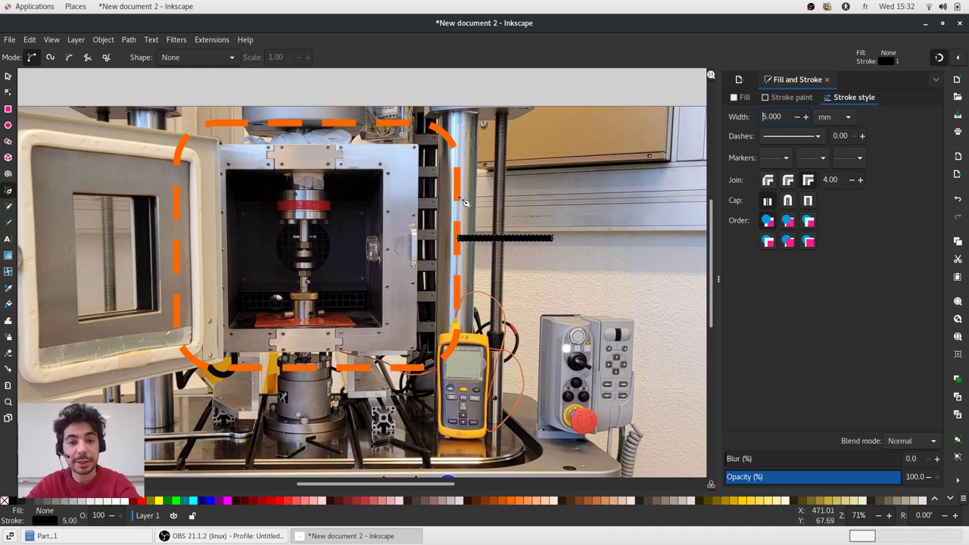
- Pick the dashes' orange with the Dropper to colour the line's stroke
key(d)
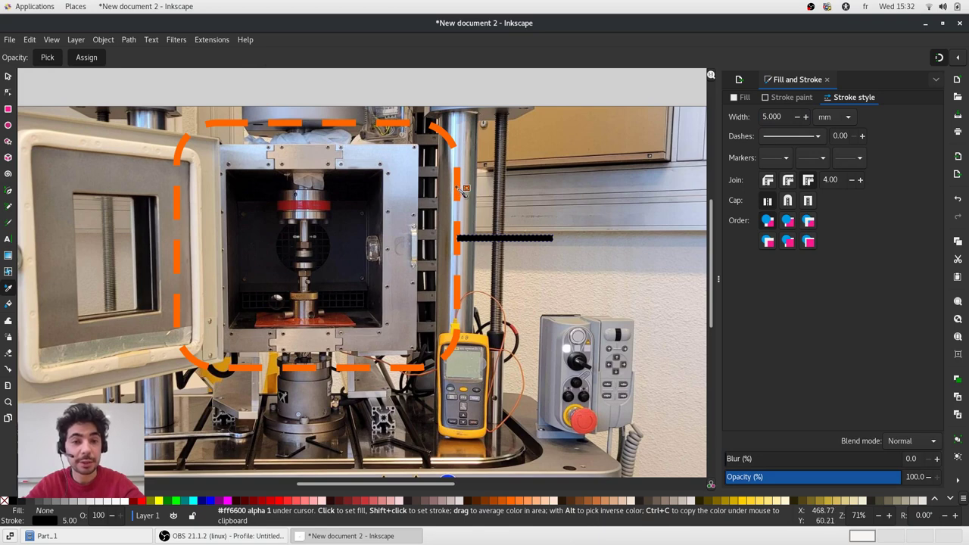
shift+click(462, 189)
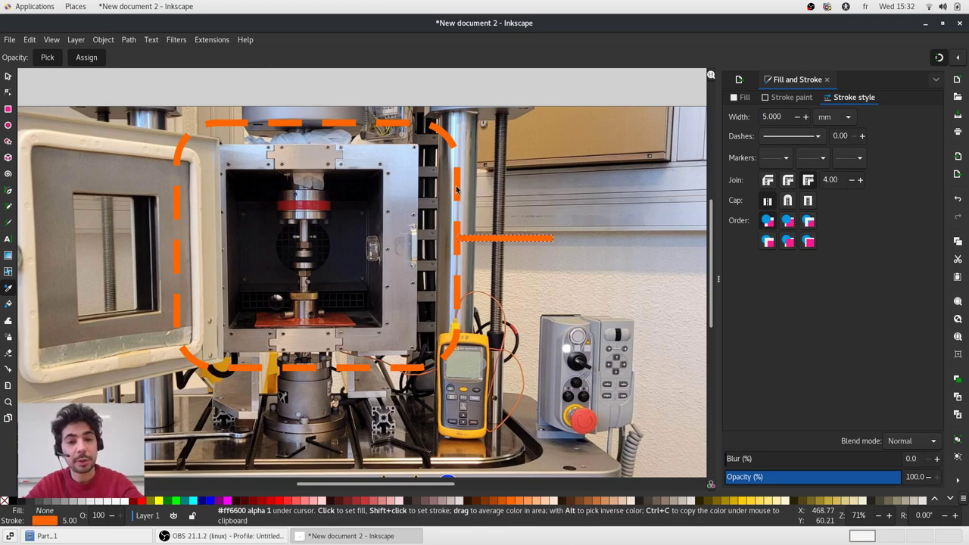
key(s)
click(483, 190)
scroll(413, 201, down, 1)
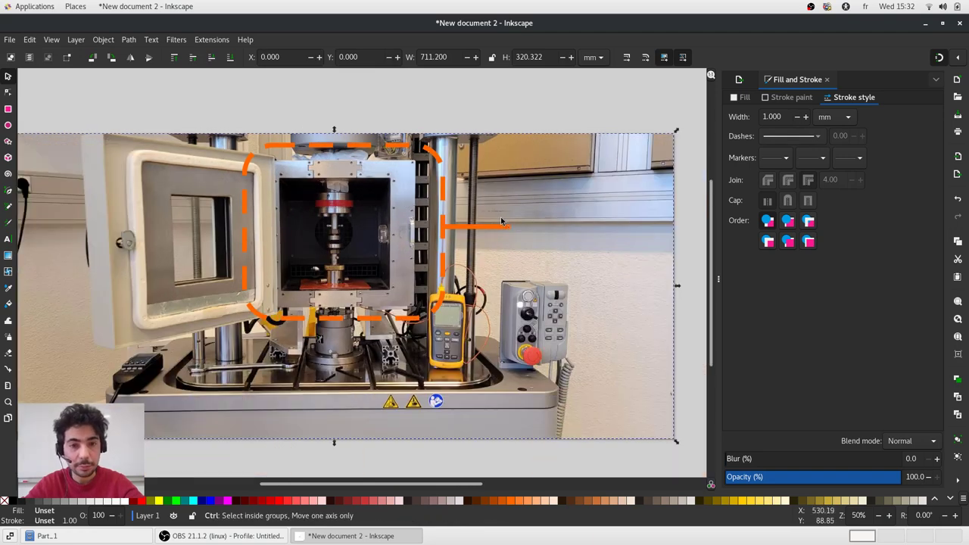
scroll(500, 221, up, 2)
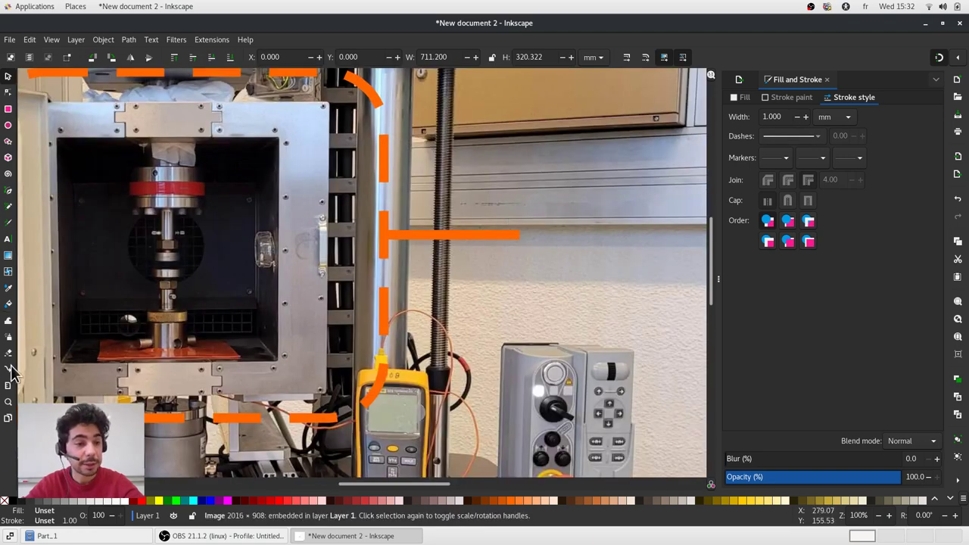
- Add an 'oven' text label at 72 pt right of the orange line and nudge it closer
click(8, 239)
click(558, 249)
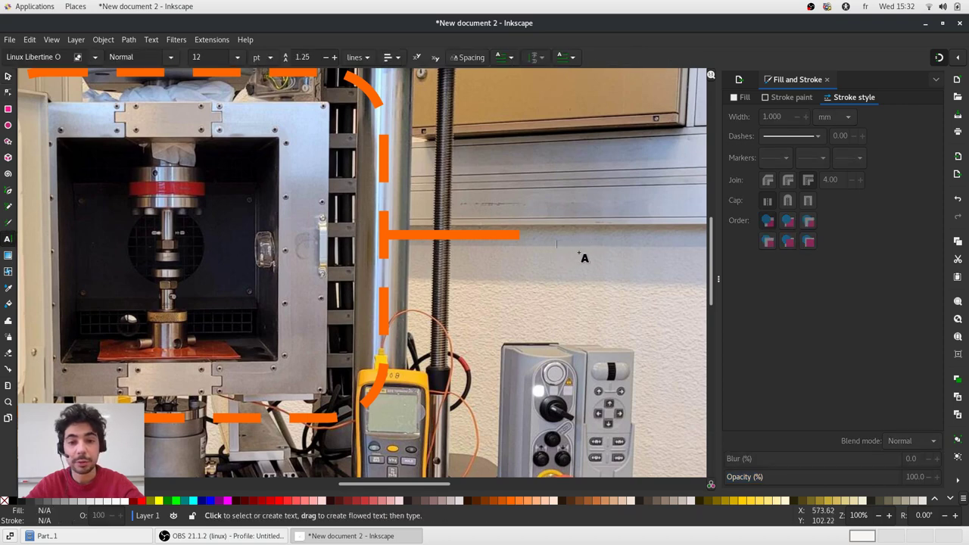
text(asd)
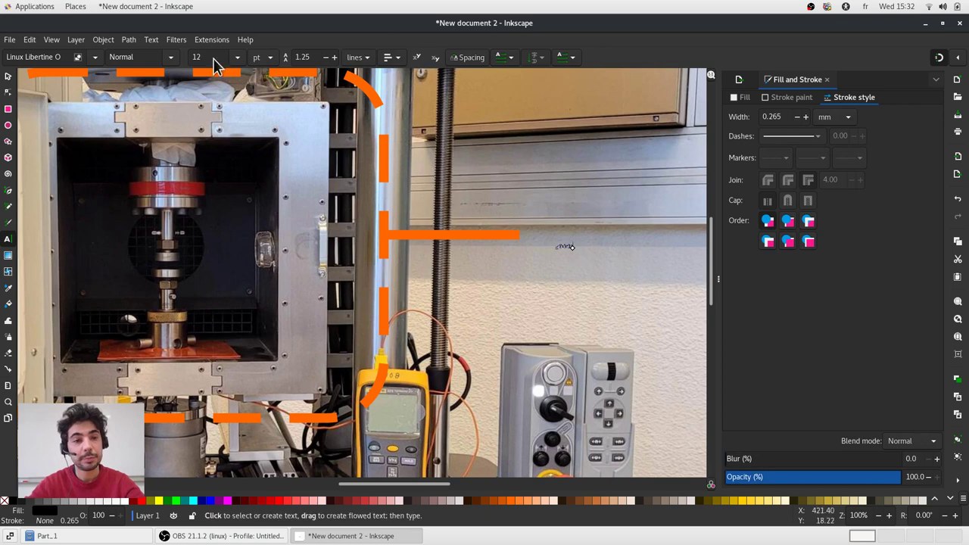
click(239, 57)
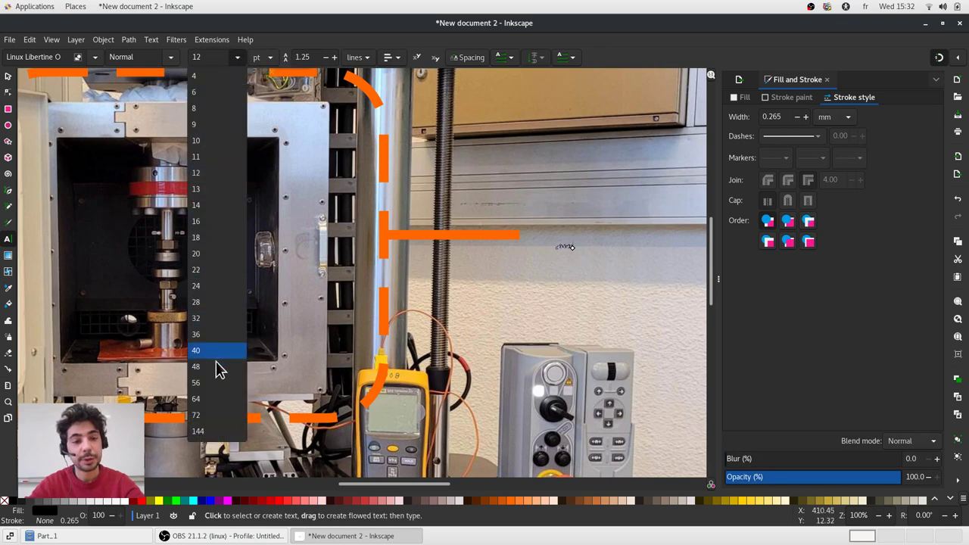
click(212, 413)
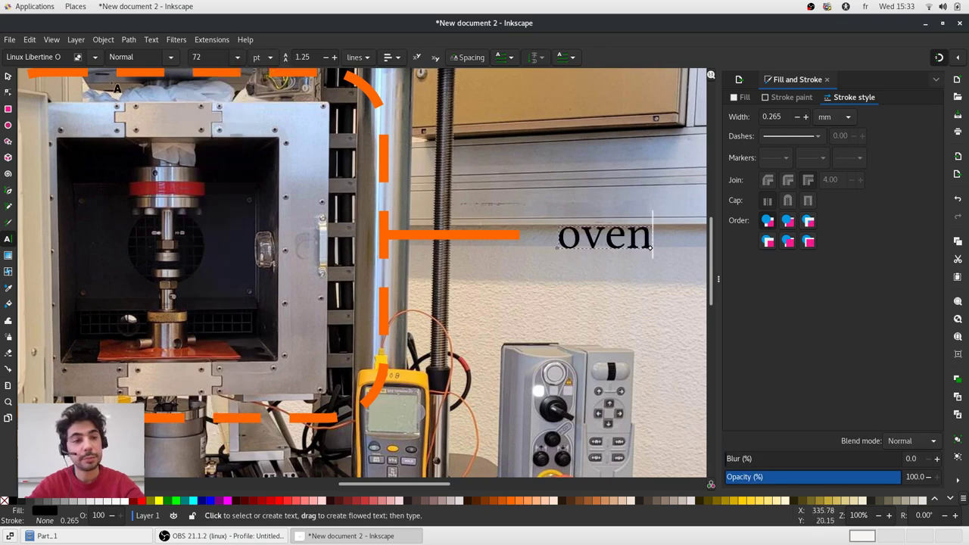
click(8, 76)
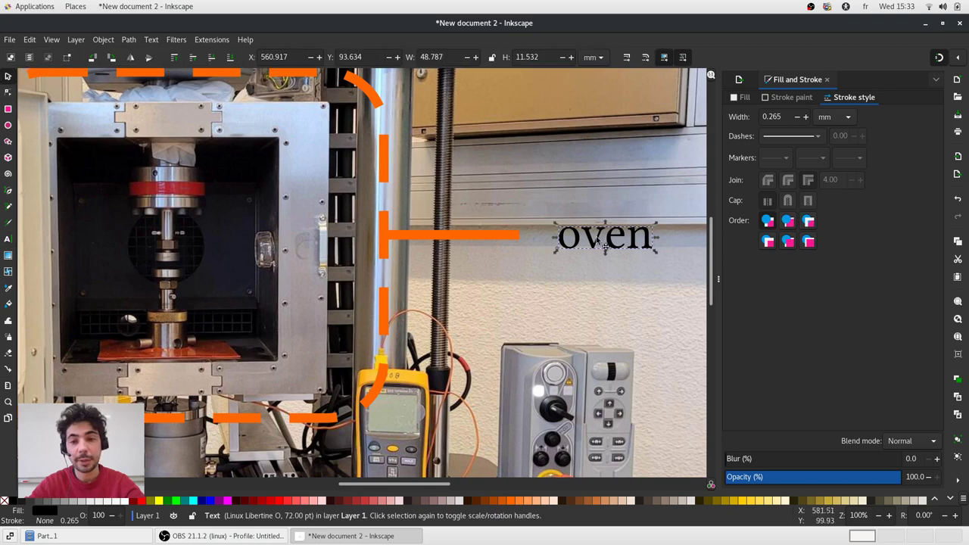
drag(599, 242, 578, 239)
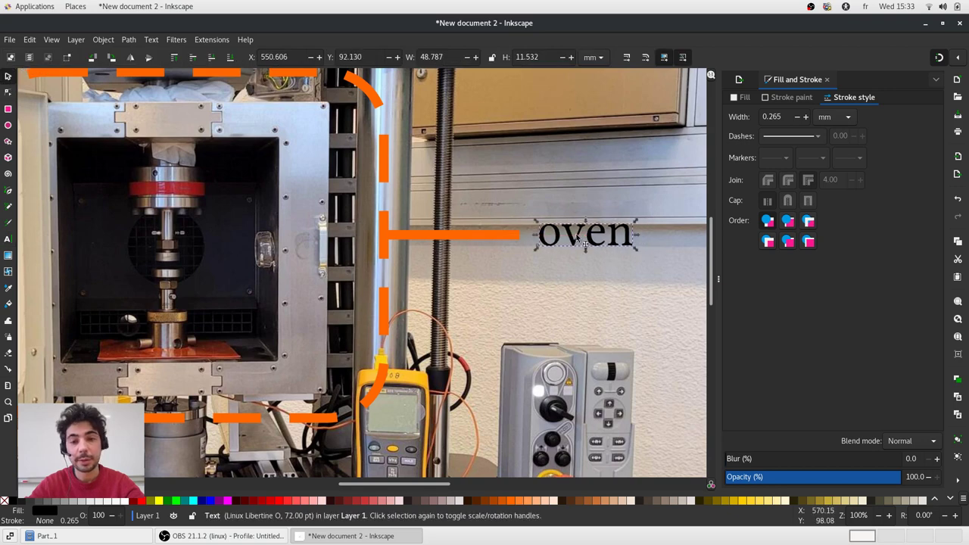
click(545, 277)
scroll(521, 218, down, 2)
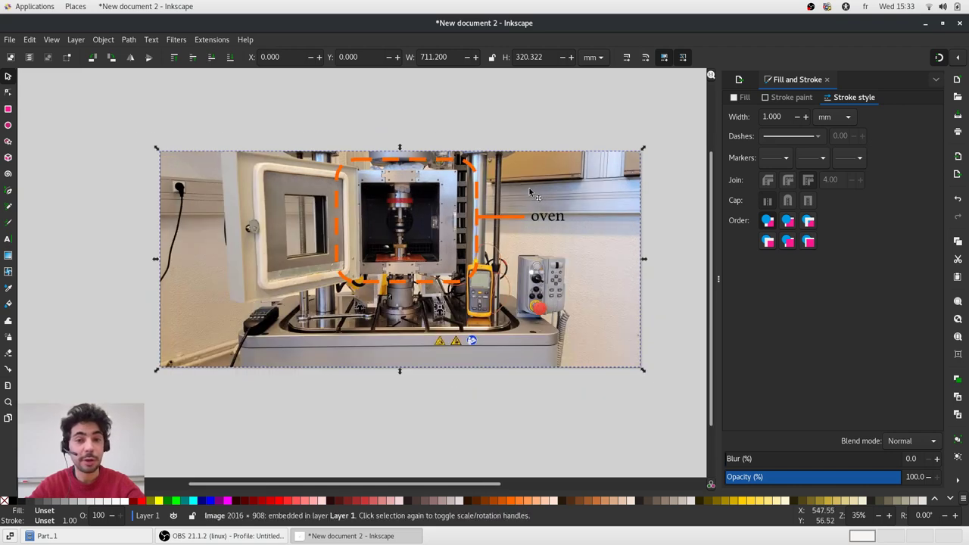
- Draw a sharp-cornered magenta rectangle with no outline over the photo's central part
scroll(534, 189, down, 1)
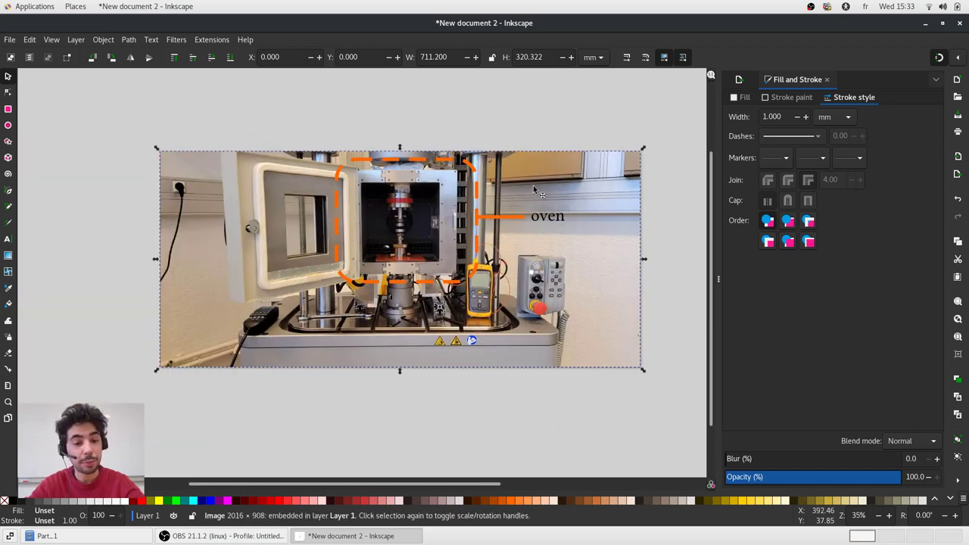
key(r)
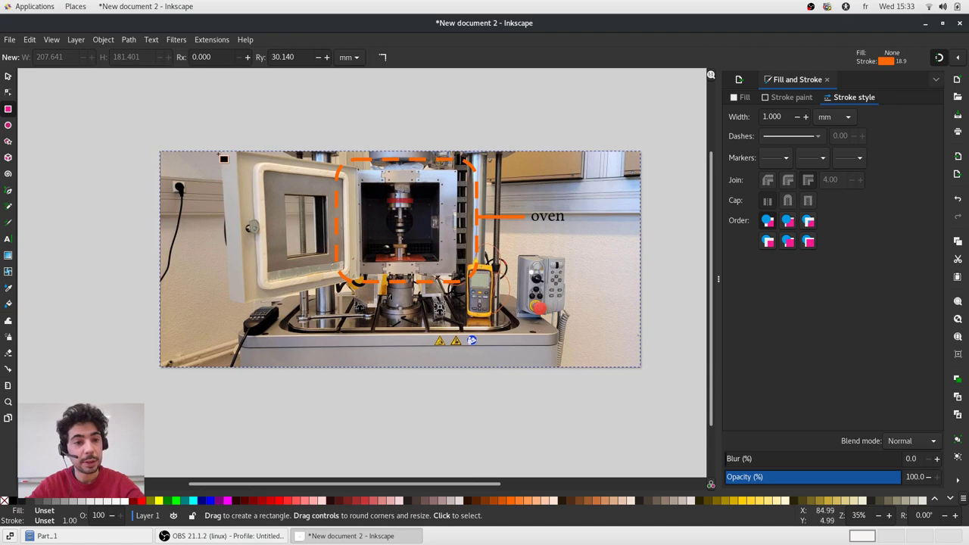
mouse_move(219, 153)
mouse_down()
mouse_move(227, 185)
mouse_move(530, 355)
mouse_move(580, 353)
mouse_move(588, 365)
mouse_up()
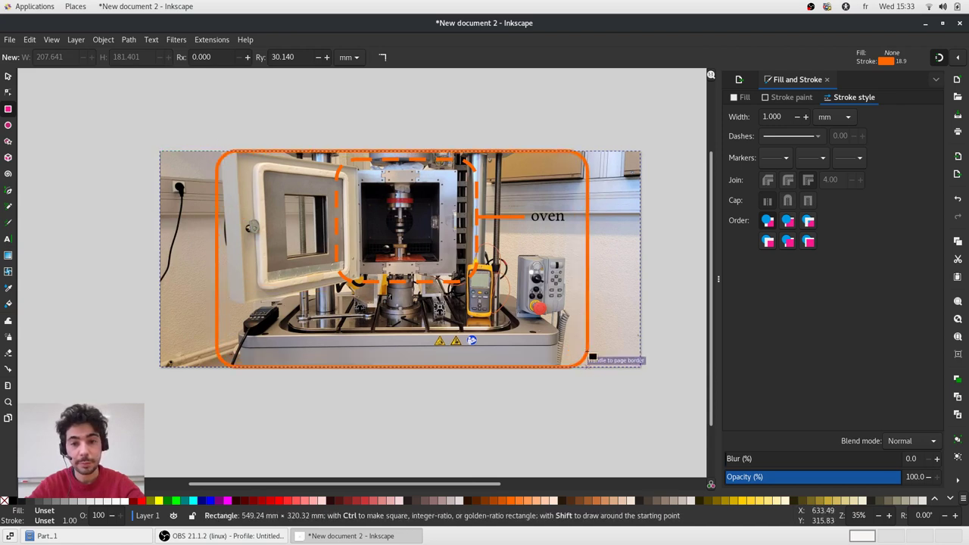
click(393, 57)
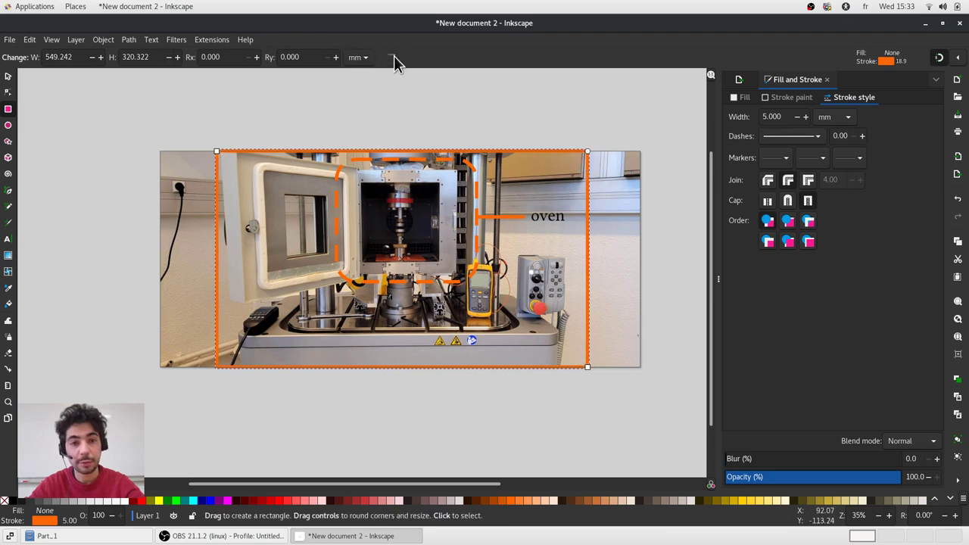
shift+click(6, 502)
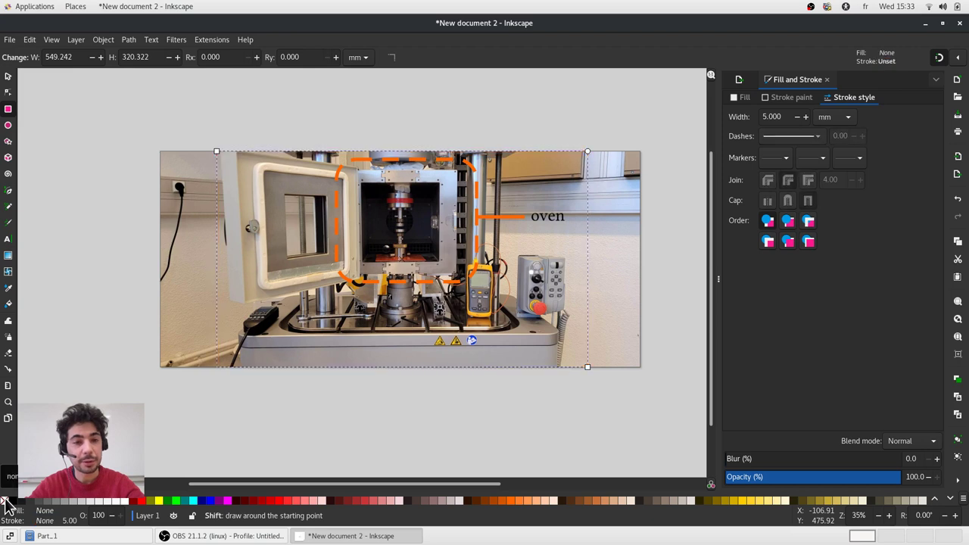
click(227, 500)
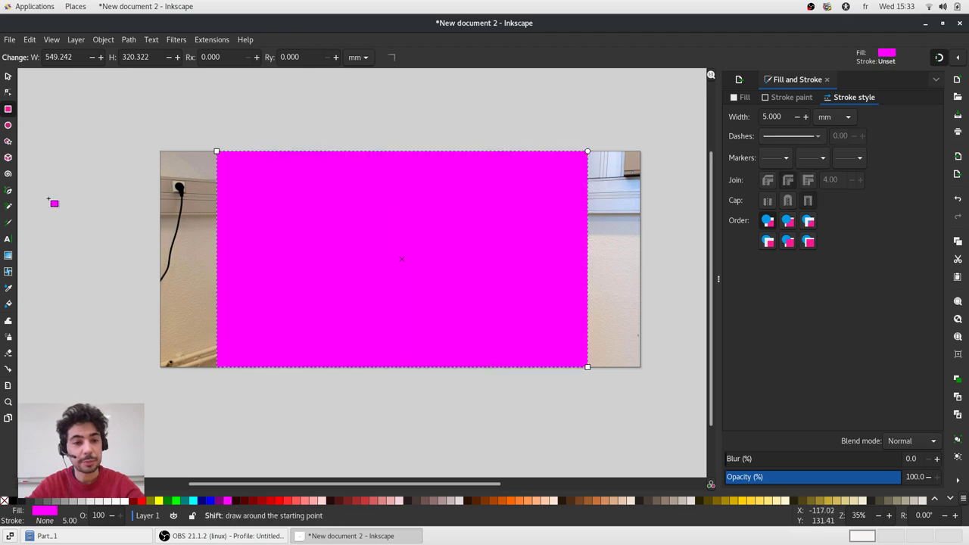
click(8, 76)
- Make the magenta rectangle semi-transparent and trim it inward from the bottom-right corner and left edge
drag(830, 485, 818, 484)
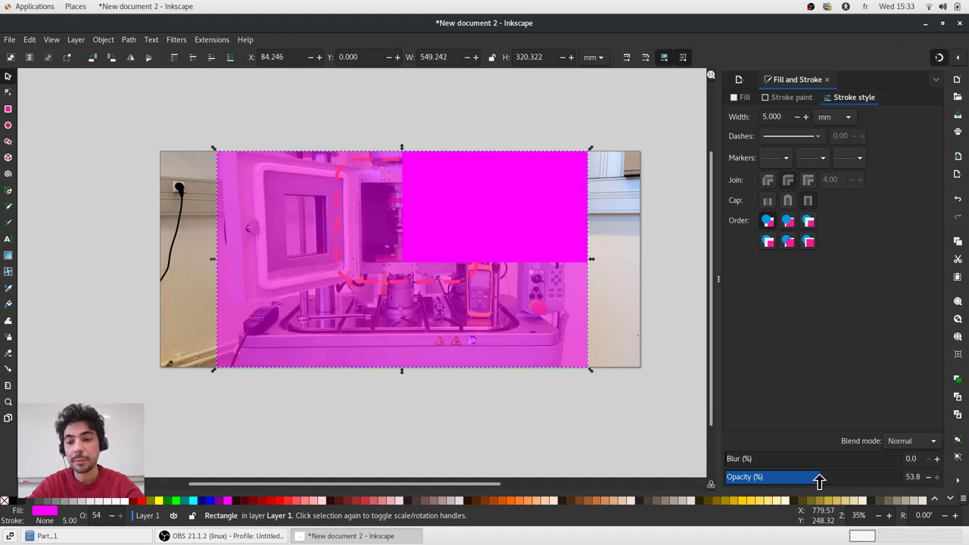
scroll(616, 418, up, 1)
drag(605, 426, 592, 416)
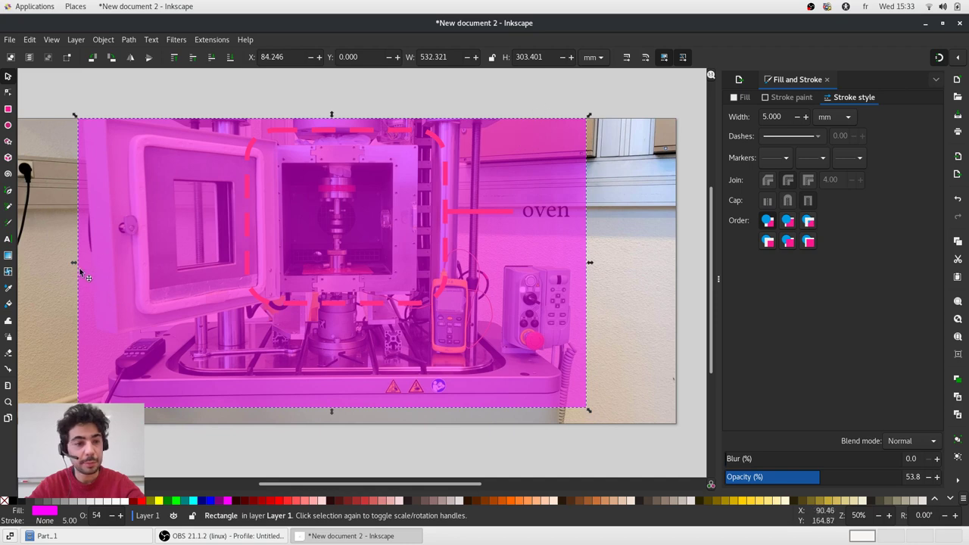
drag(75, 265, 82, 265)
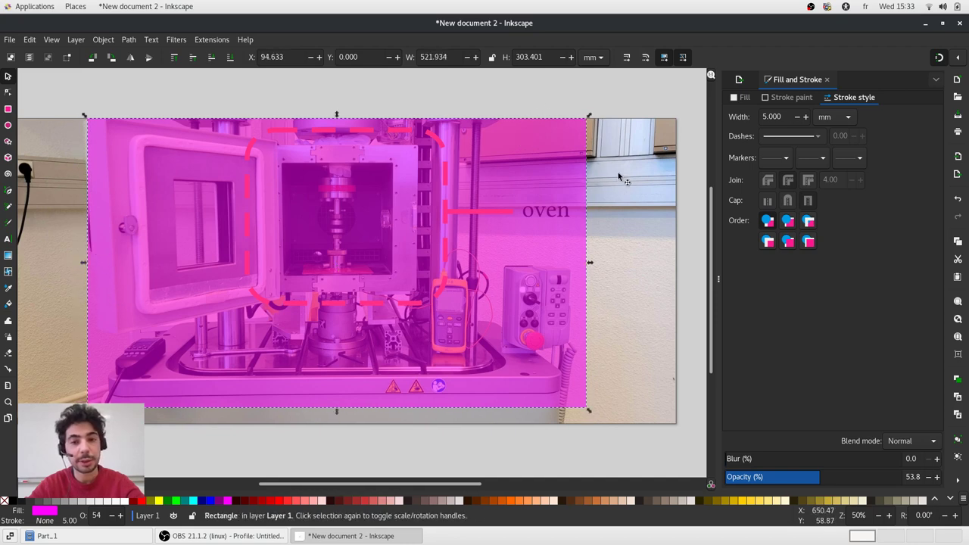
- Select the rectangle and the photo together and clip the photo to the rectangle
key(shift)
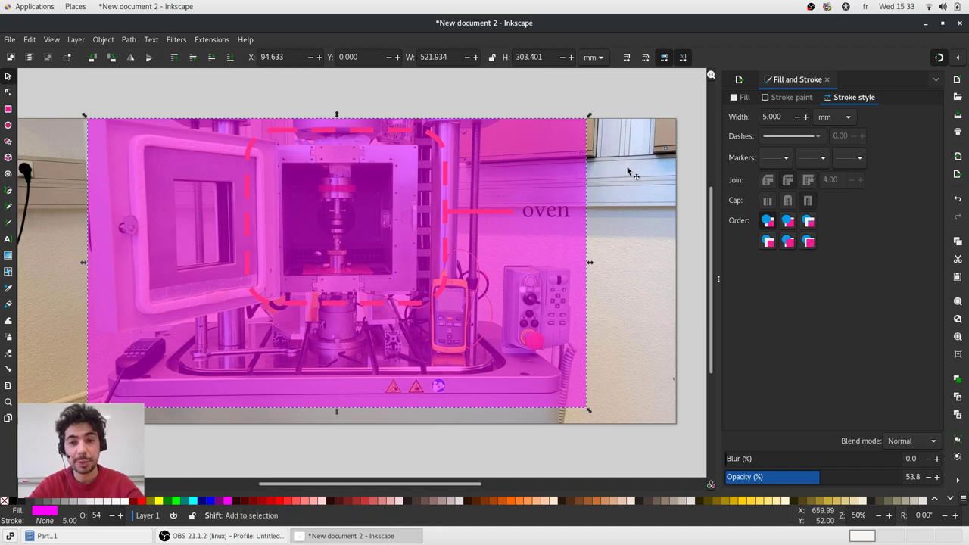
shift+click(627, 171)
click(105, 41)
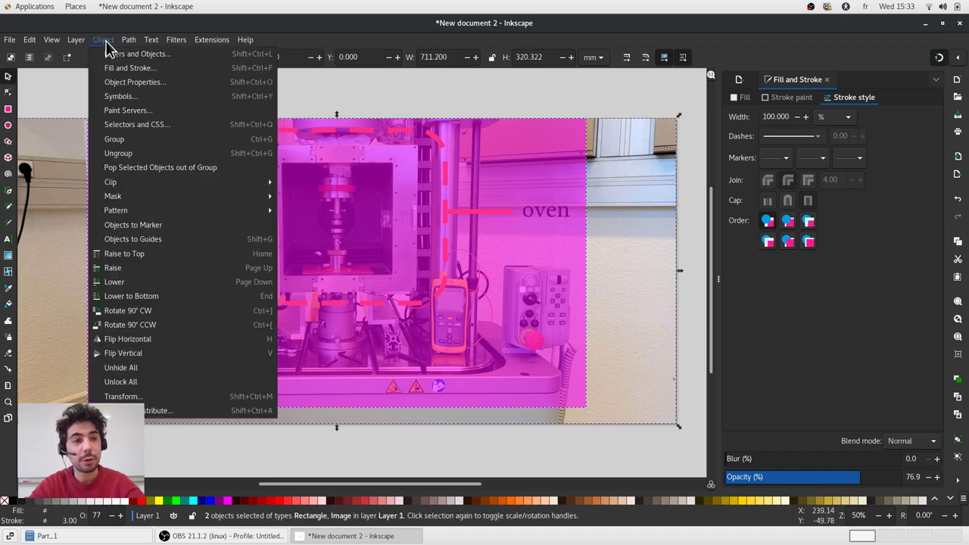
mouse_move(134, 189)
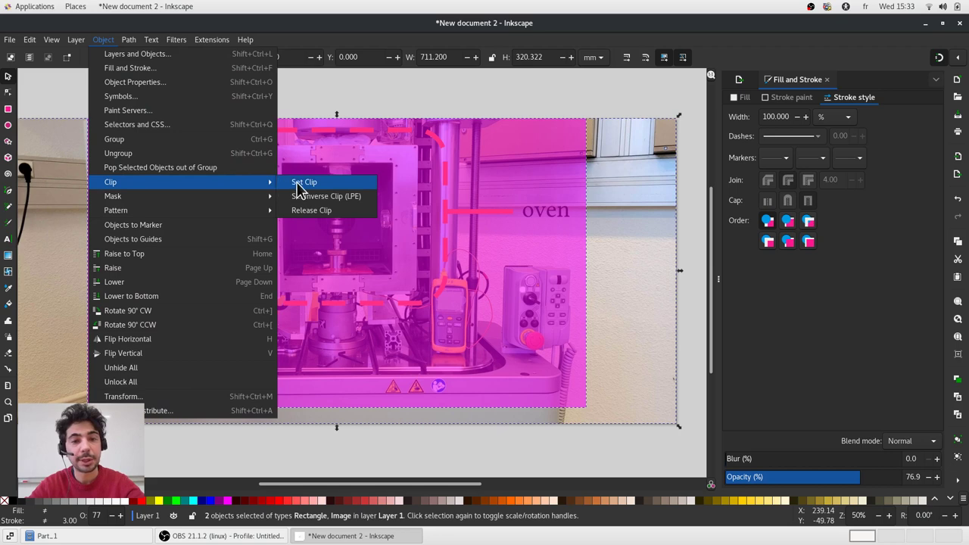
click(296, 181)
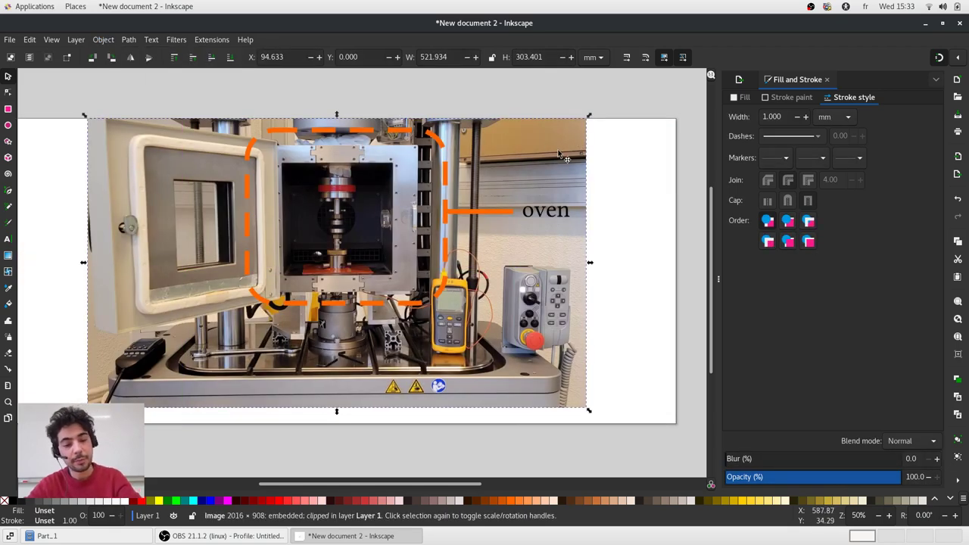
- Resize the page to content so it matches the 521.934 × 303.401 mm clipped photo
key(ctrl+shift+d)
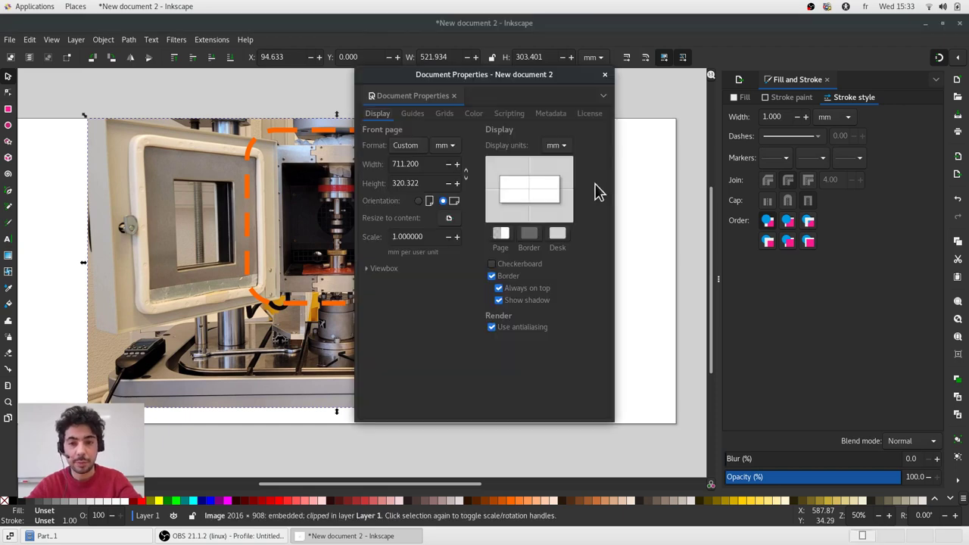
click(448, 221)
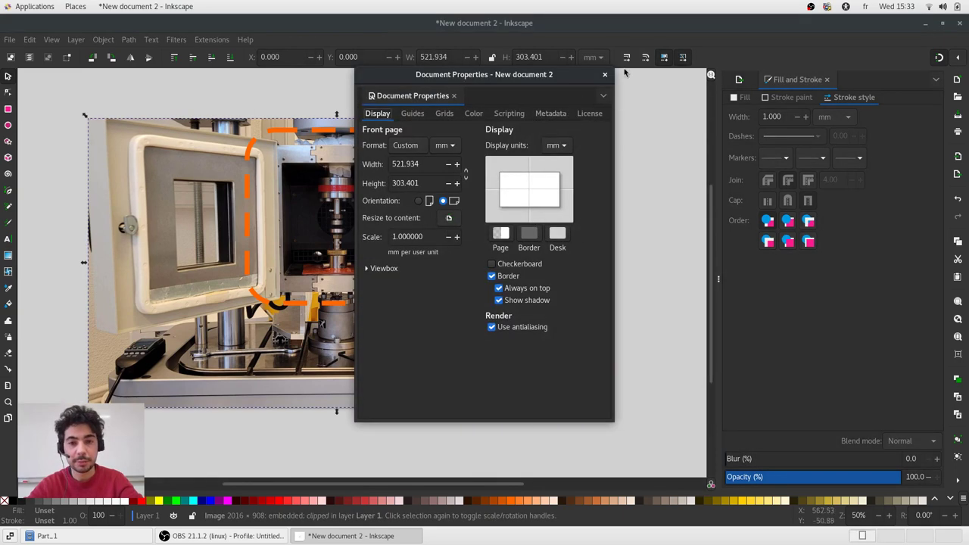
click(605, 75)
click(608, 151)
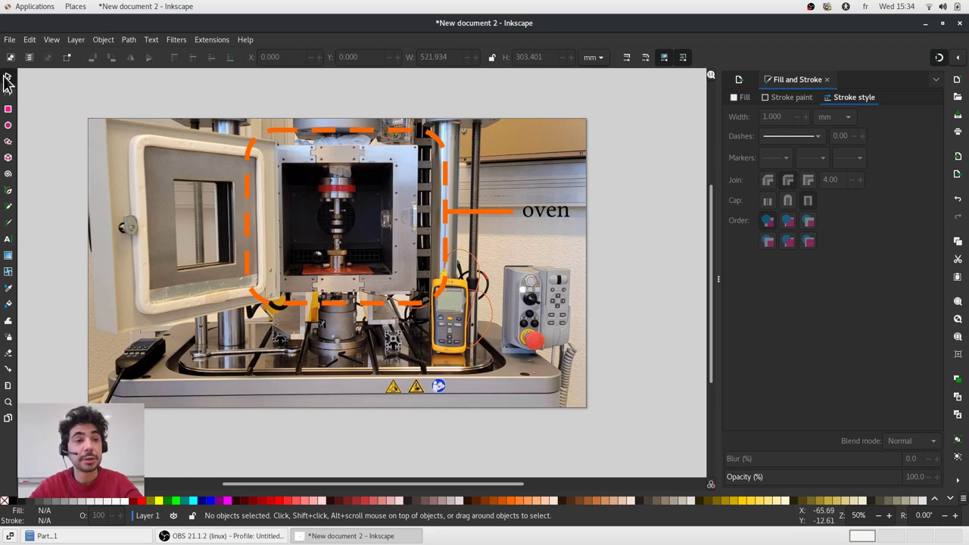
- Save the drawing as annotated.pdf in 01_Inkscape/Examples/Part_1, accepting the 600 dpi PDF options
click(10, 40)
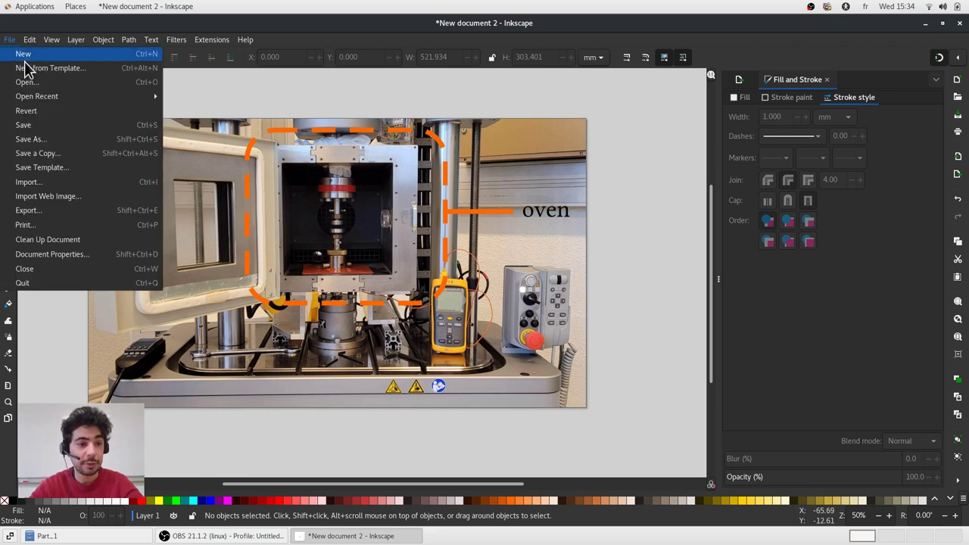
click(42, 152)
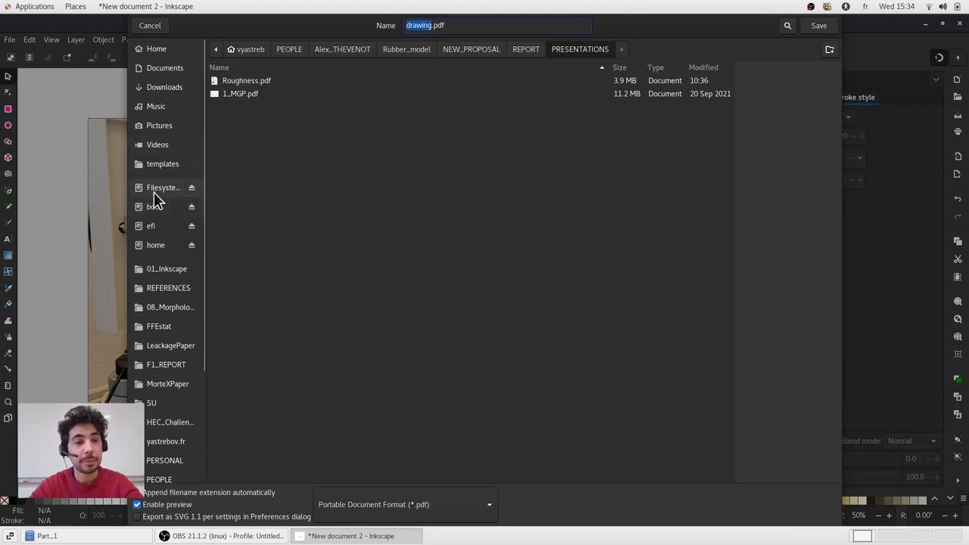
click(158, 270)
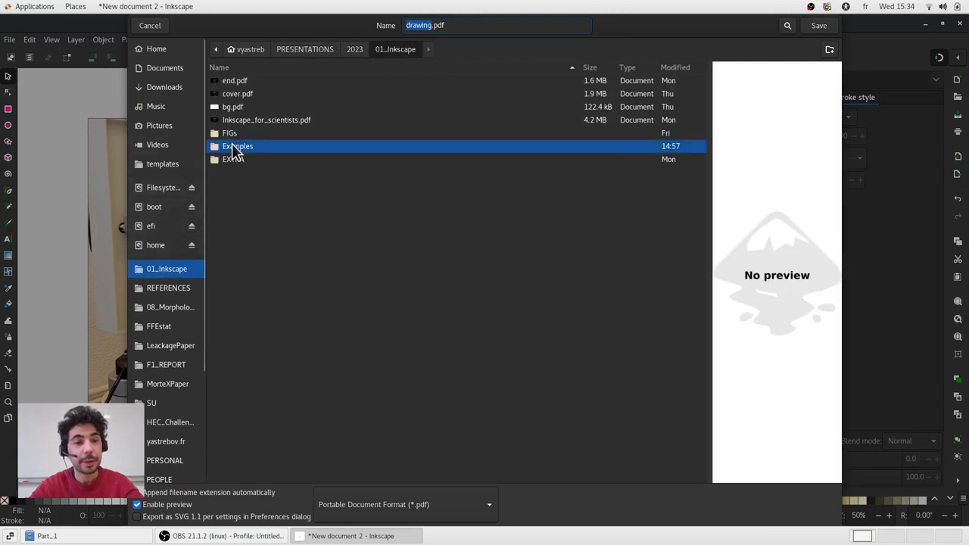
double_click(233, 147)
click(235, 94)
double_click(235, 94)
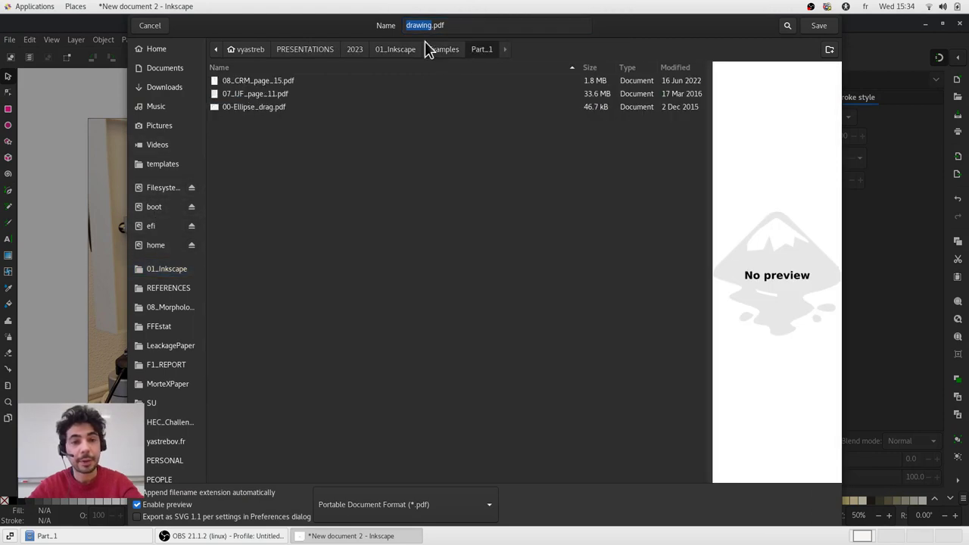
text(ann)
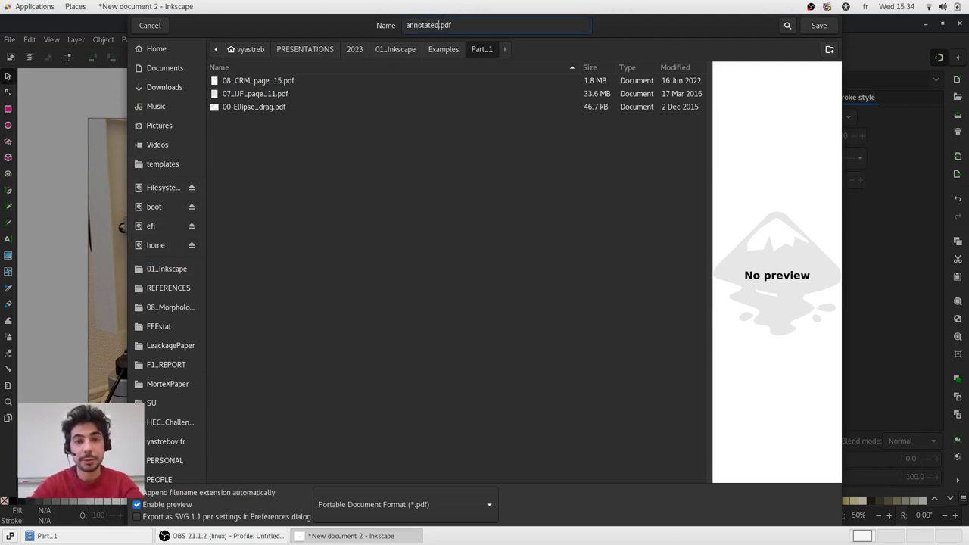
text(otated)
click(821, 27)
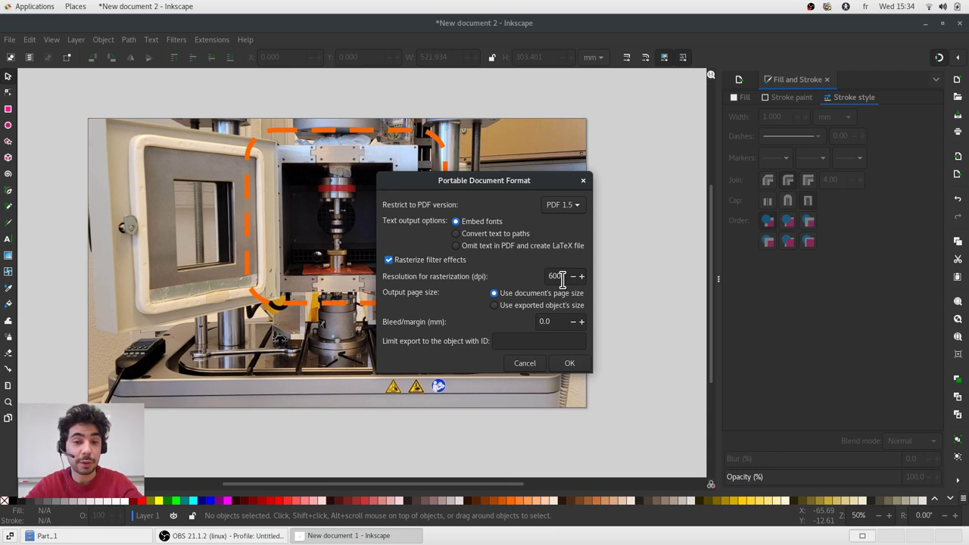
click(570, 363)
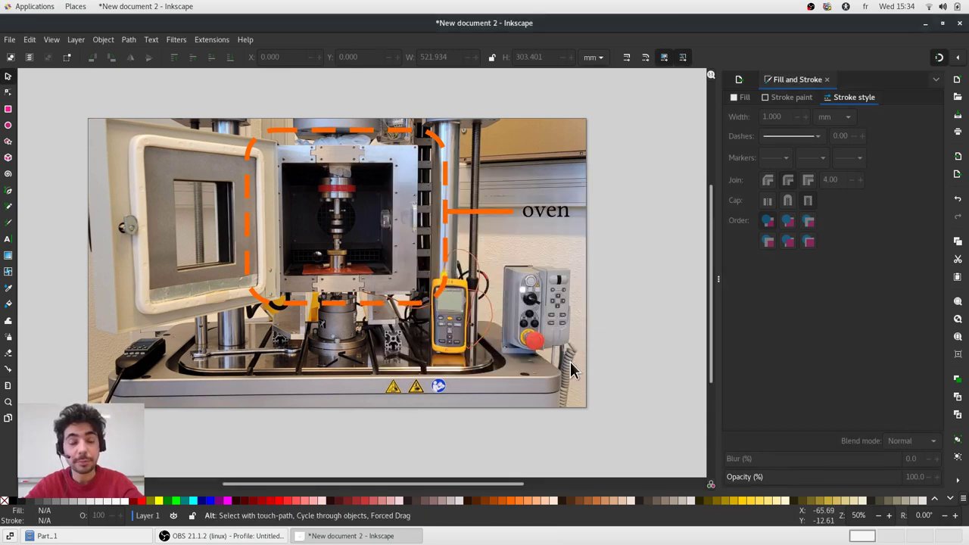
key(alt+Tab)
- Open annotated.pdf in Document Viewer and drag-select the oven label to confirm it is real text
click(570, 256)
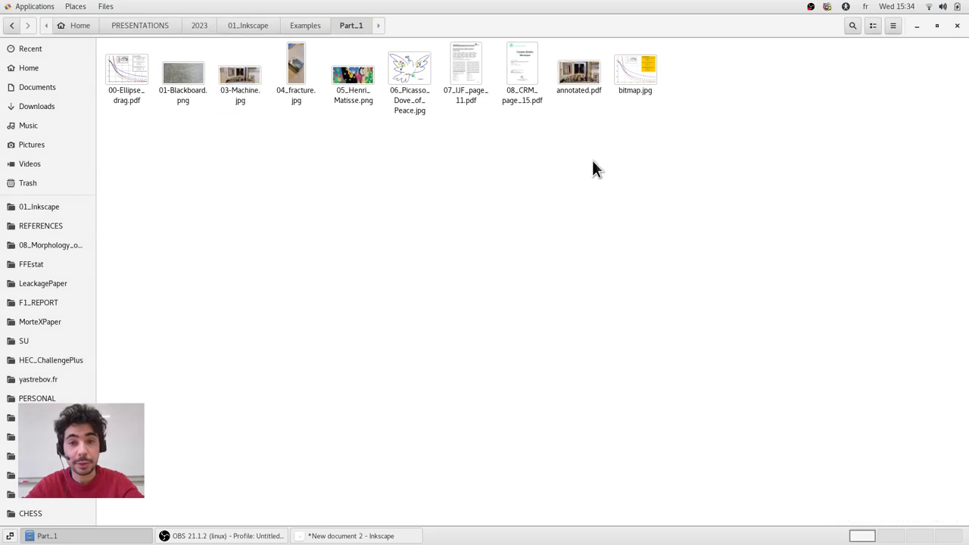
double_click(579, 76)
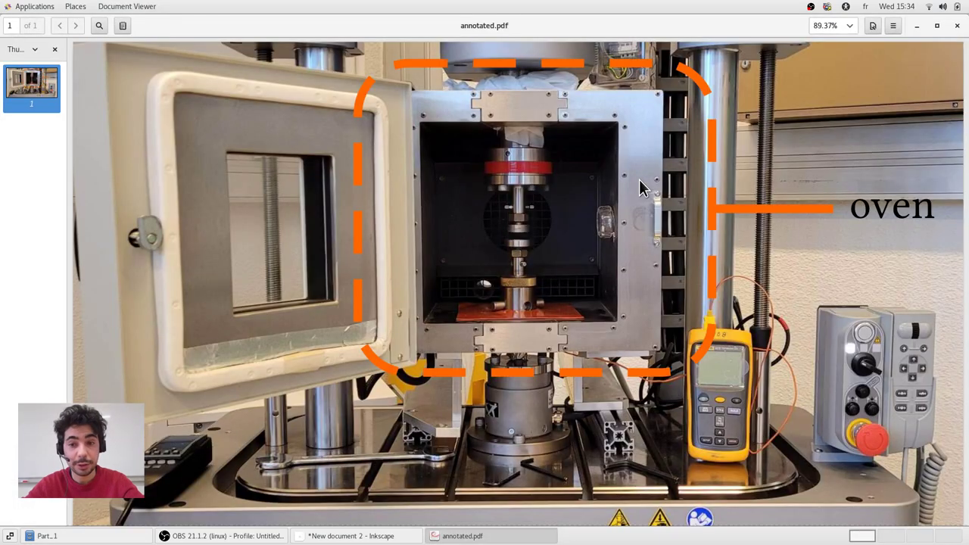
drag(891, 209, 934, 206)
click(846, 243)
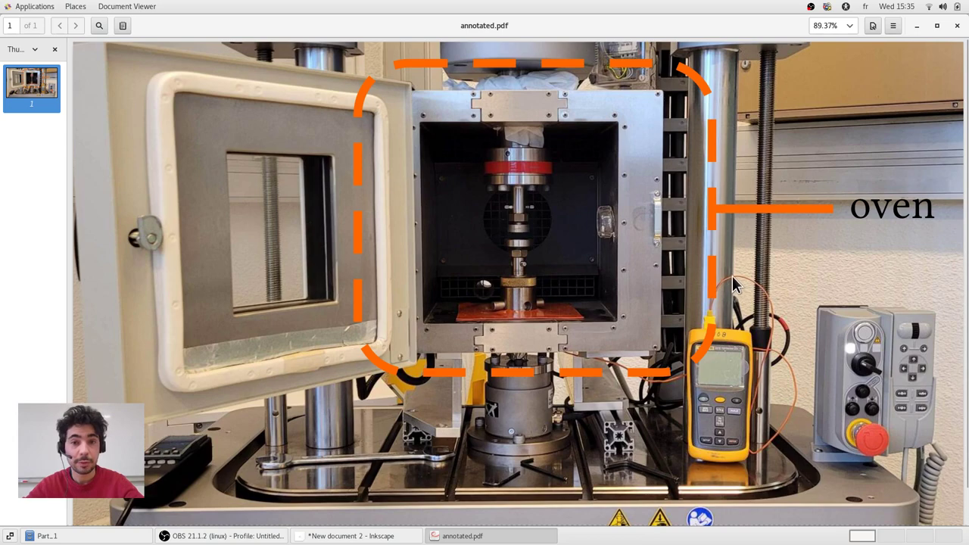
- Close the current Inkscape drawing without saving its changes
key(alt+Tab)
key(alt+Tab)
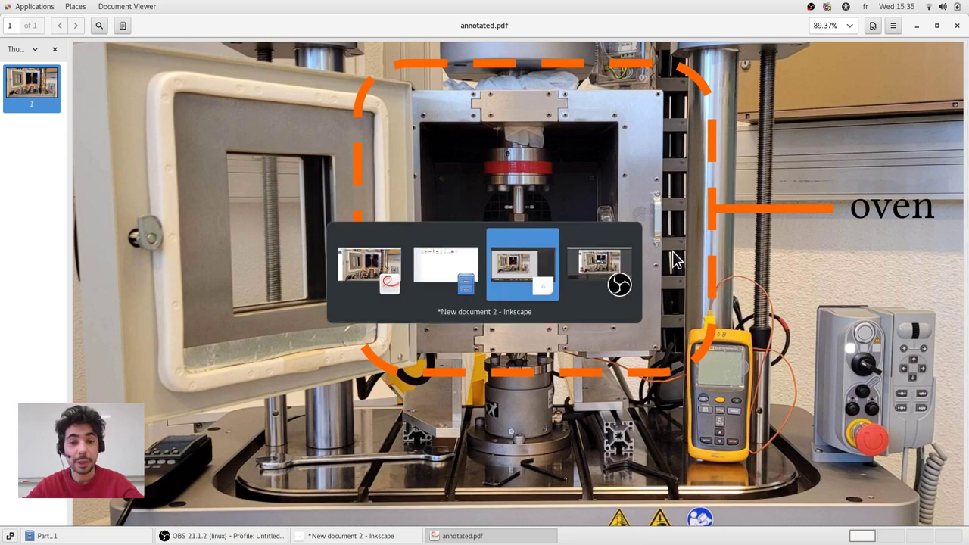
key(ctrl)
key(ctrl+w)
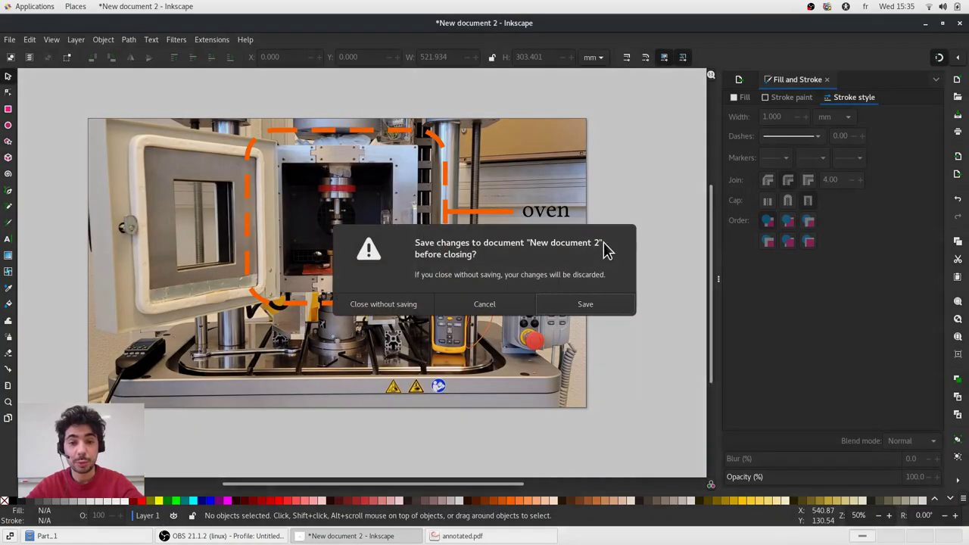
click(405, 309)
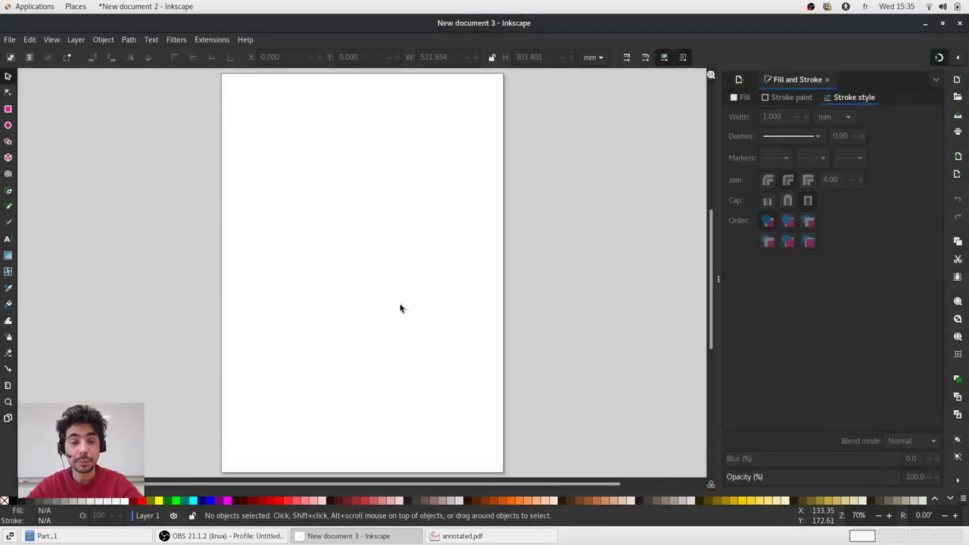
- Import annotated.pdf onto the Inkscape page using the Poppler/Cairo import method
key(alt+Tab)
key(alt+Tab)
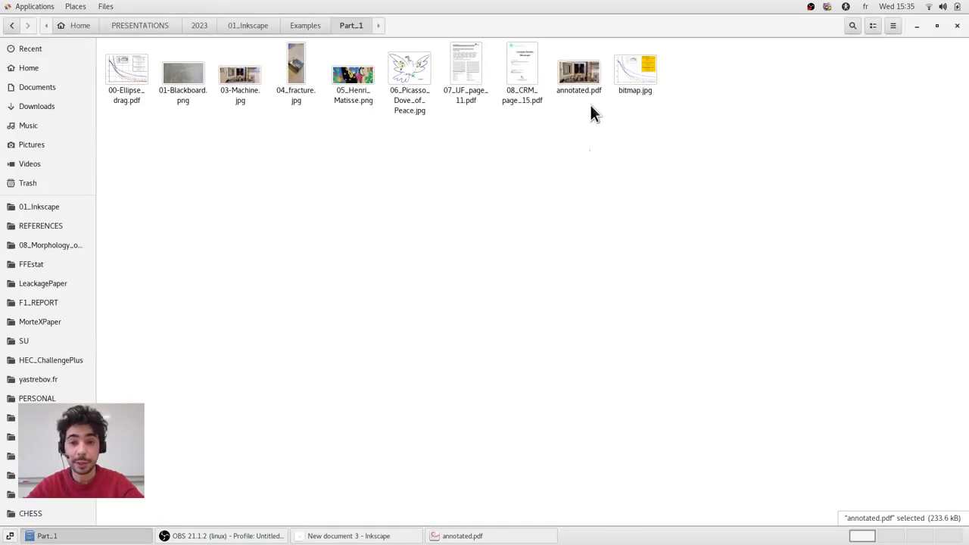
mouse_move(590, 103)
mouse_down()
mouse_move(635, 201)
mouse_move(460, 232)
mouse_move(405, 214)
mouse_up()
key(alt+Tab)
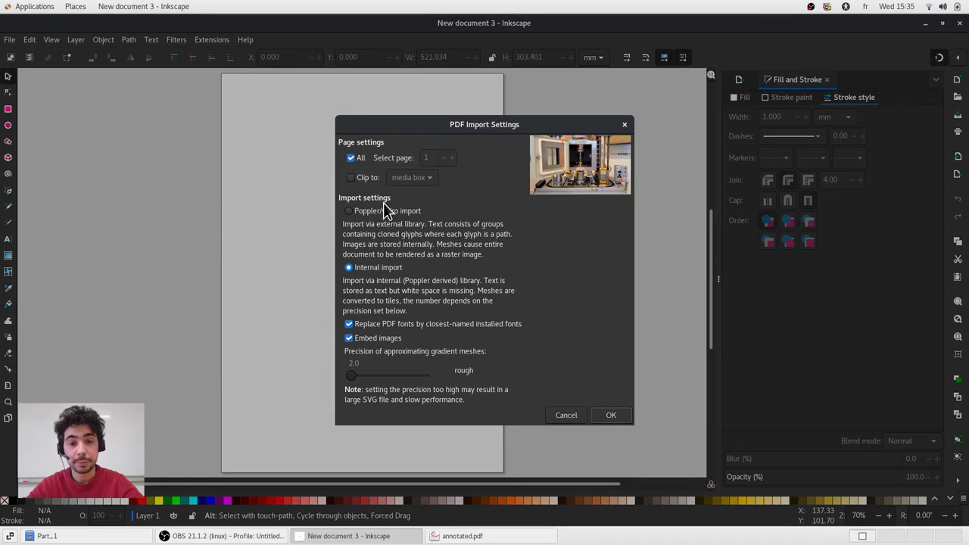
click(384, 211)
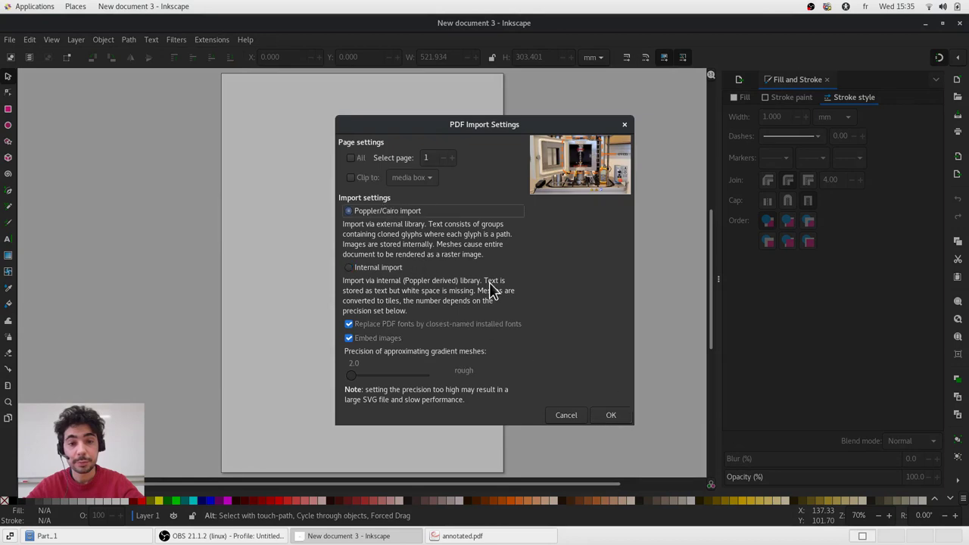
click(618, 416)
scroll(333, 272, down, 1)
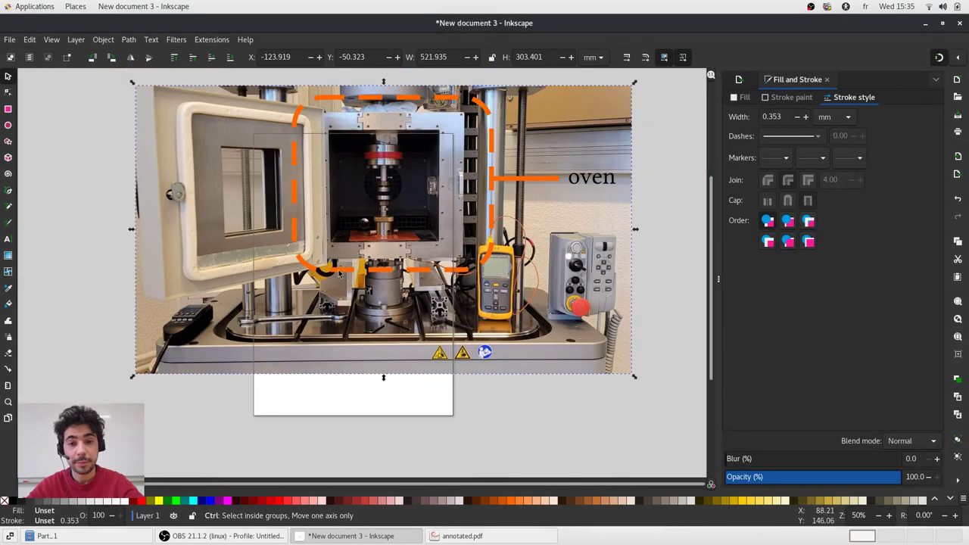
scroll(489, 93, up, 2)
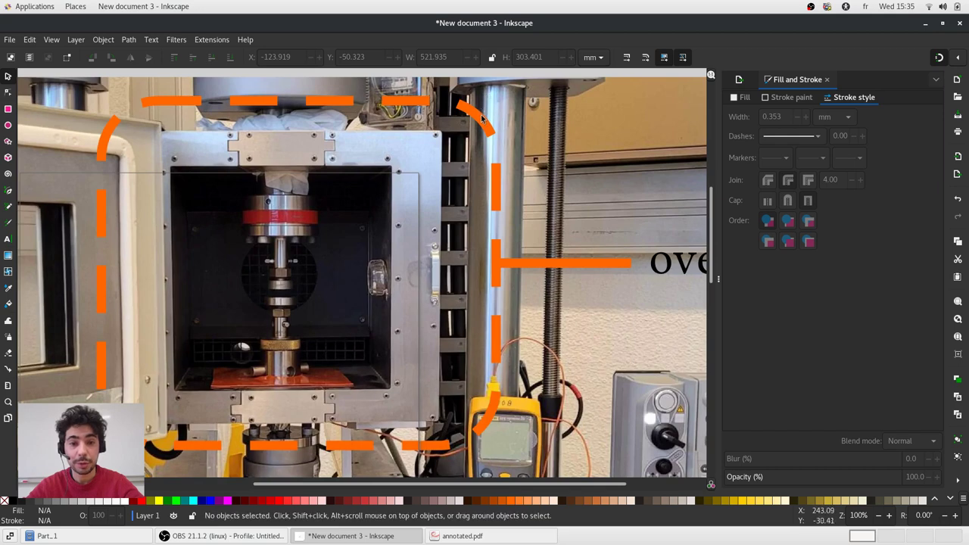
- Inspect the imported outline, line and label, then delete the oven label group
key(ctrl)
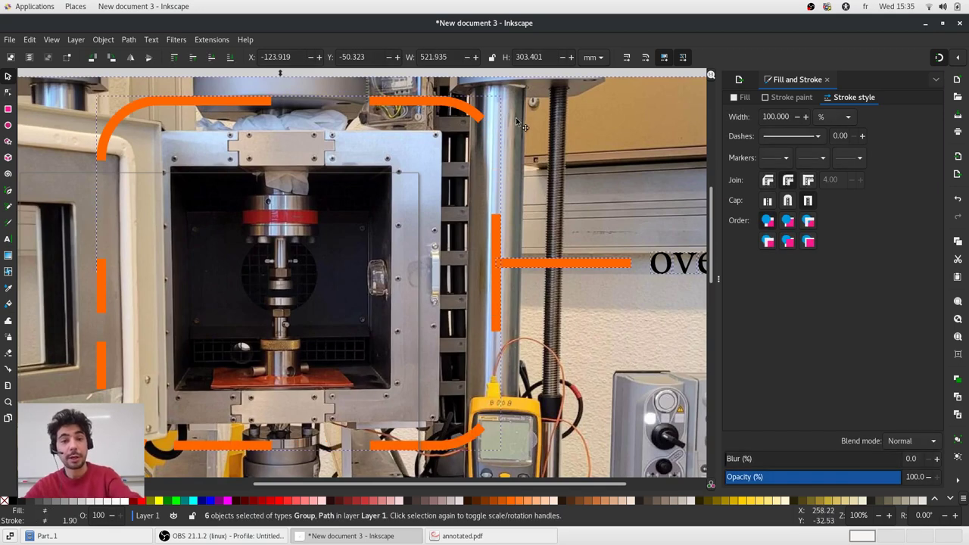
scroll(457, 150, down, 2)
key(Escape)
scroll(457, 150, up, 1)
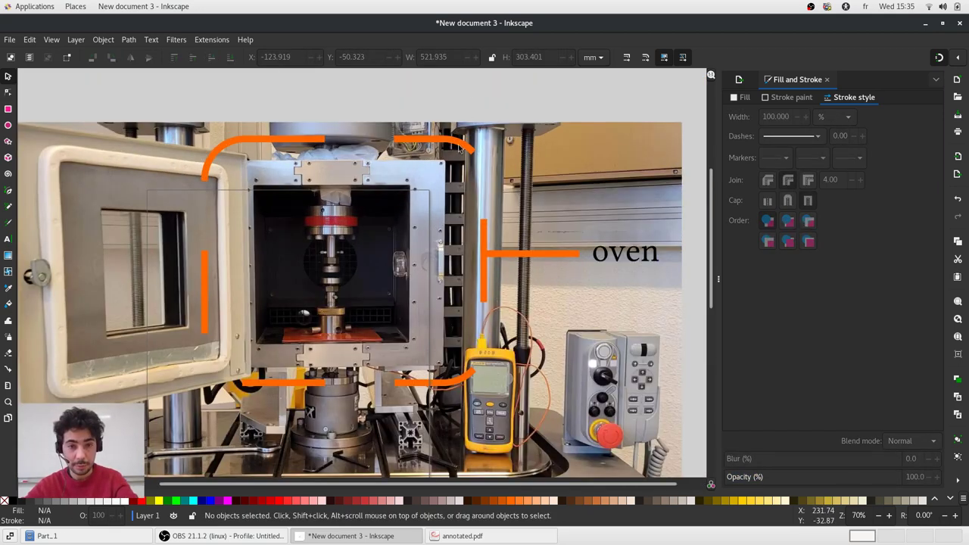
click(466, 151)
mouse_move(469, 151)
mouse_down()
mouse_move(446, 184)
mouse_move(473, 144)
mouse_up()
shift+click(535, 255)
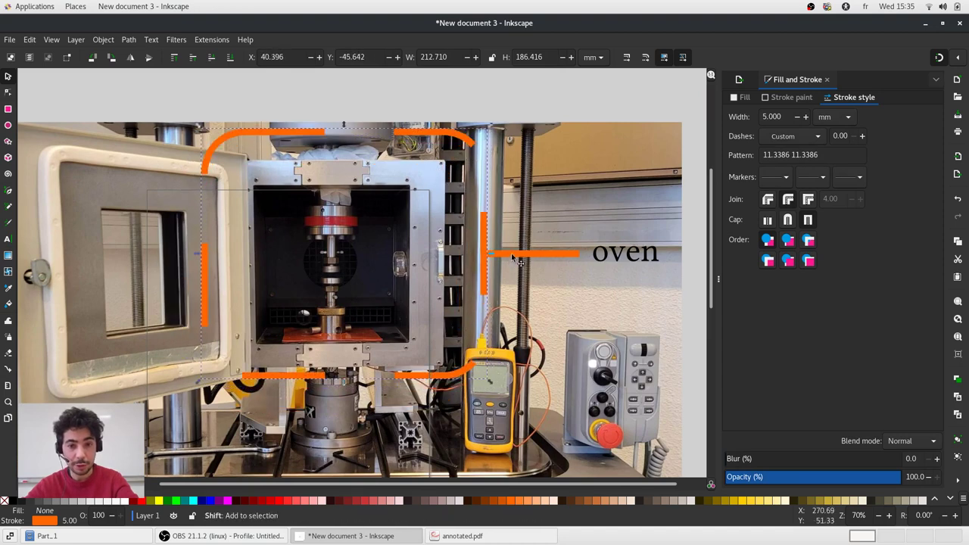
click(627, 259)
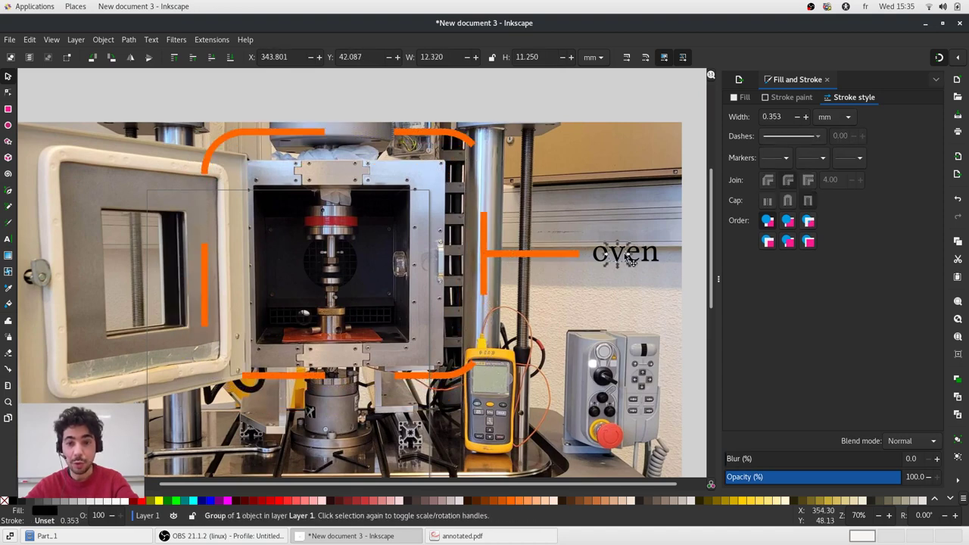
drag(699, 234, 582, 278)
key(Delete)
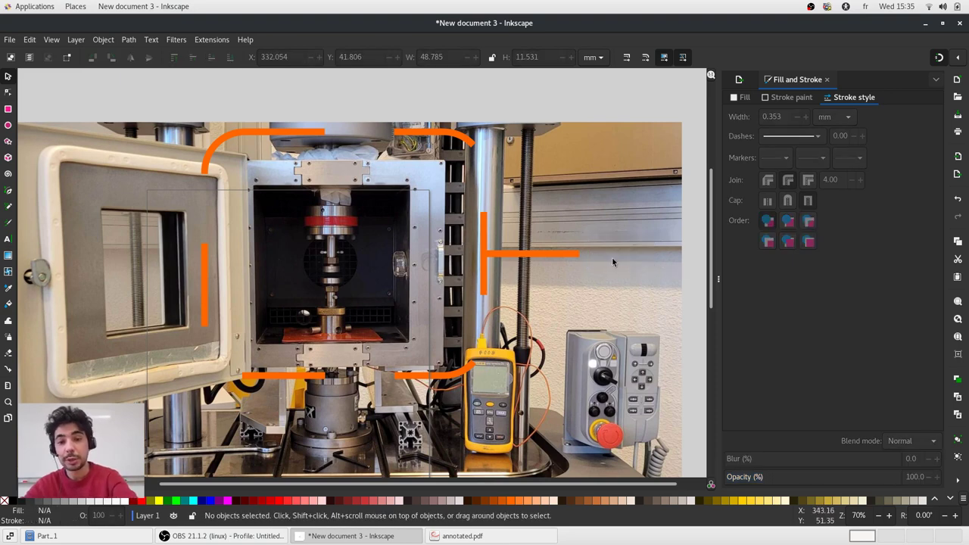
- Delete the orange pointer line, the remaining orange path and the clipped photo
ctrl+scroll(571, 254, up, 2)
click(570, 255)
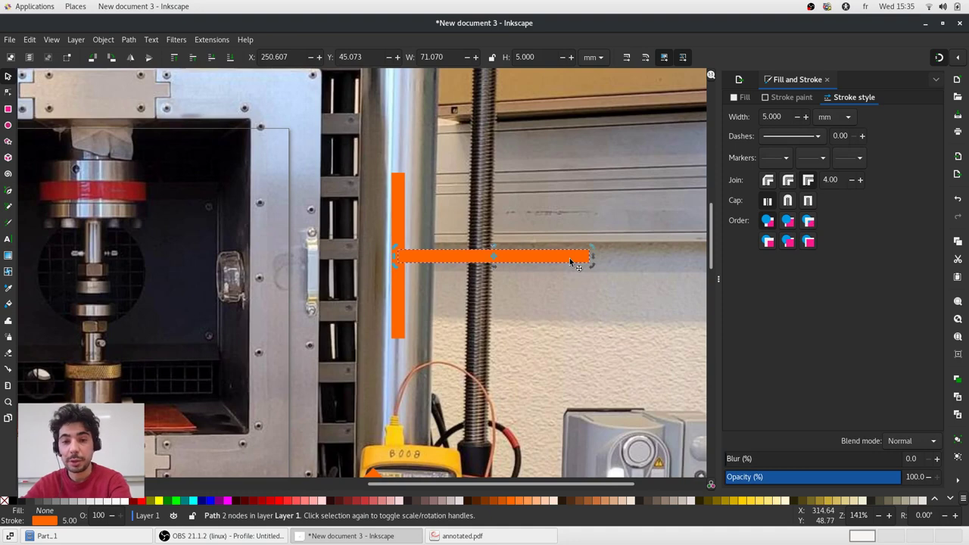
key(Delete)
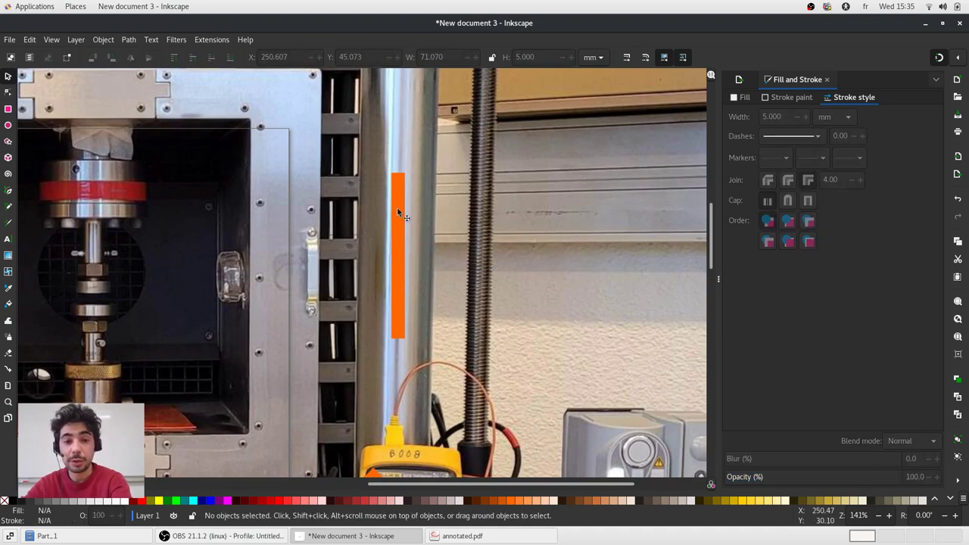
click(397, 207)
key(Delete)
ctrl+scroll(440, 230, down, 1)
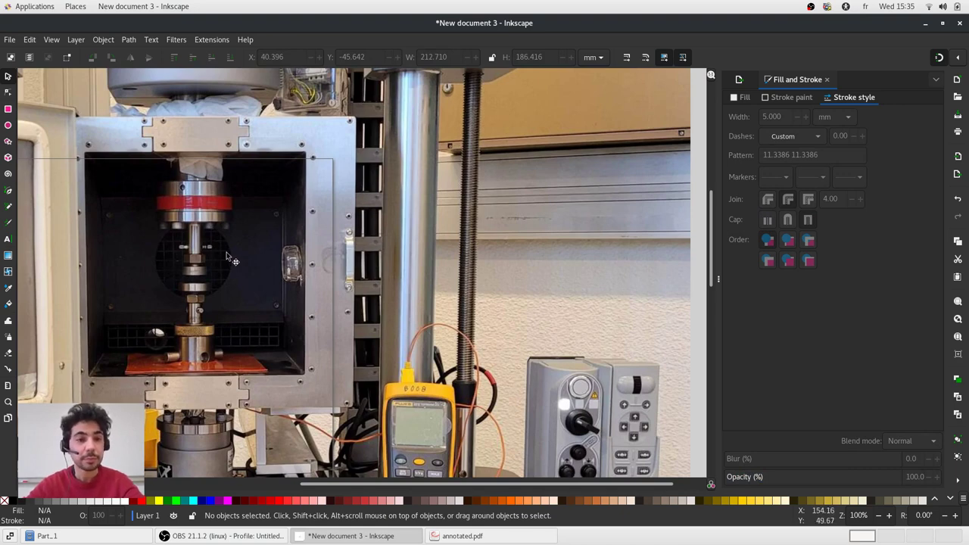
click(254, 257)
key(Delete)
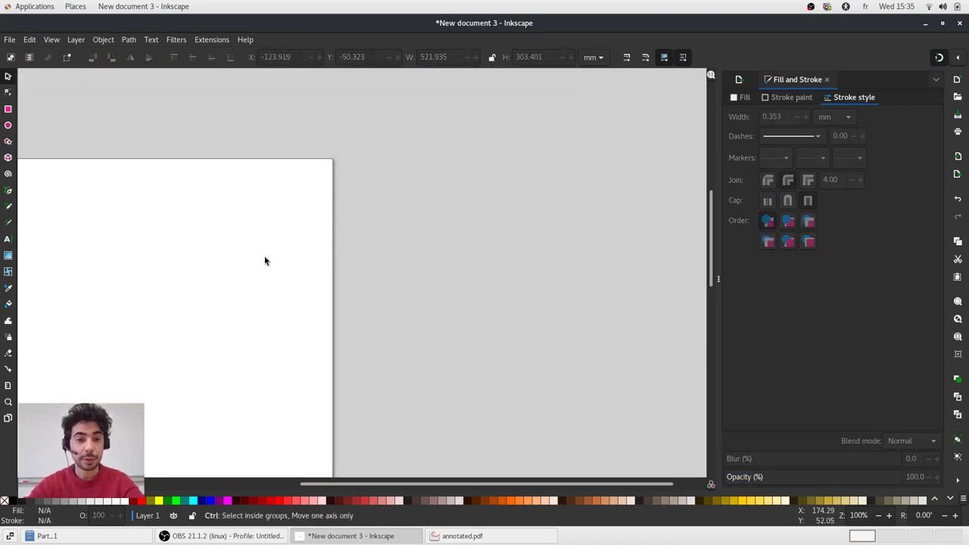
- Import 04_fracture.jpg onto the page as an embedded image
key(5)
key(alt+Tab)
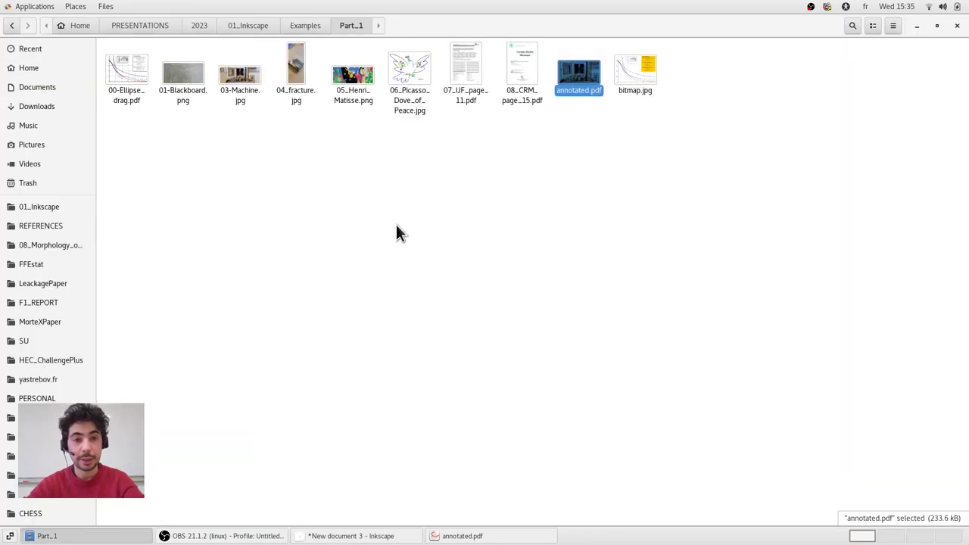
click(396, 226)
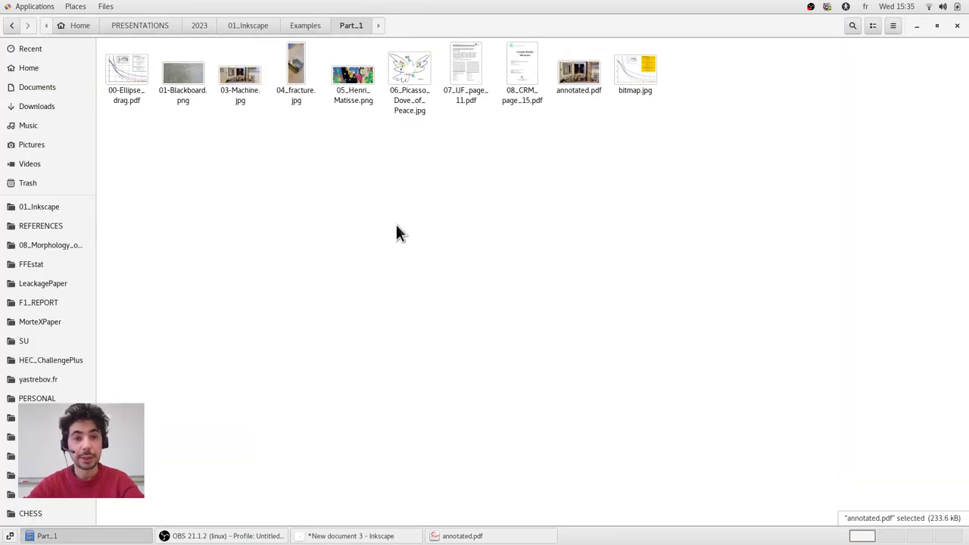
drag(297, 85, 407, 257)
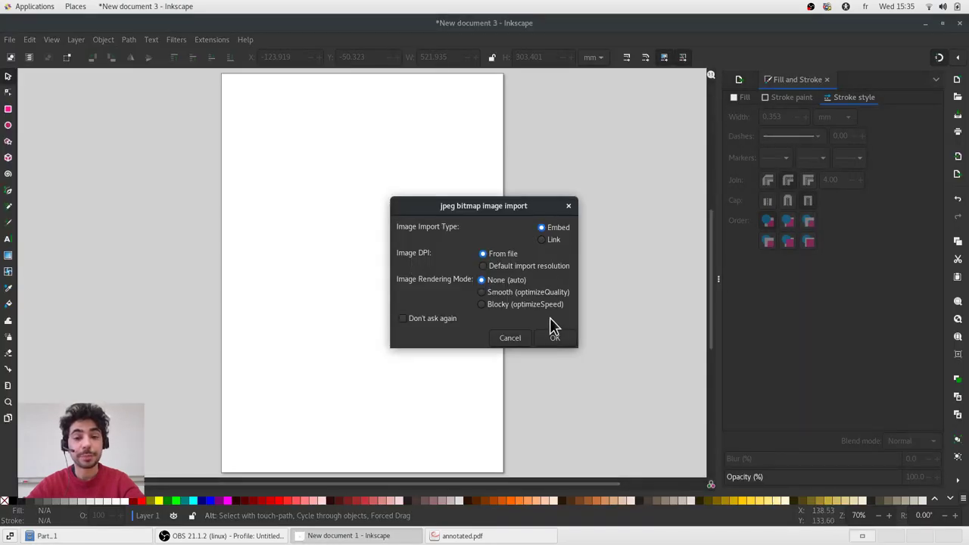
click(554, 338)
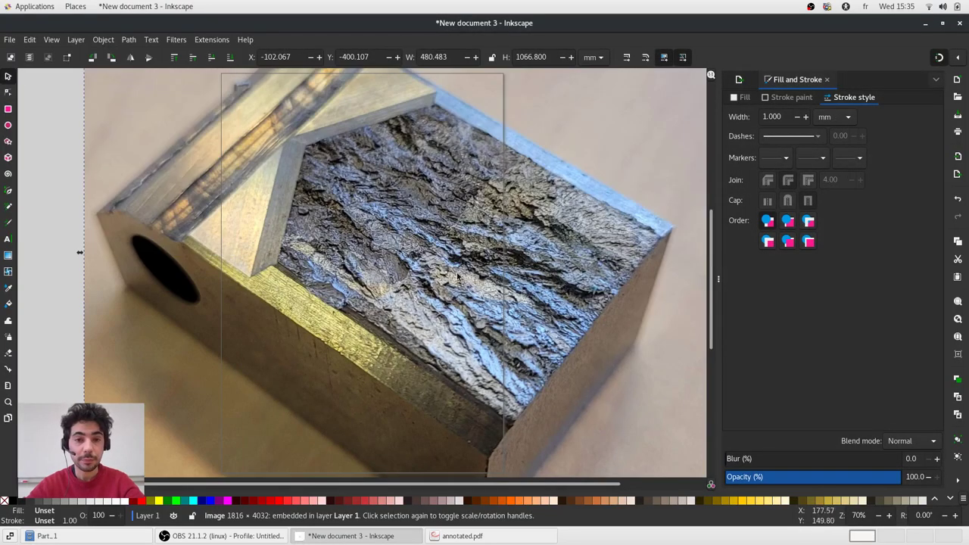
scroll(451, 272, down, 2)
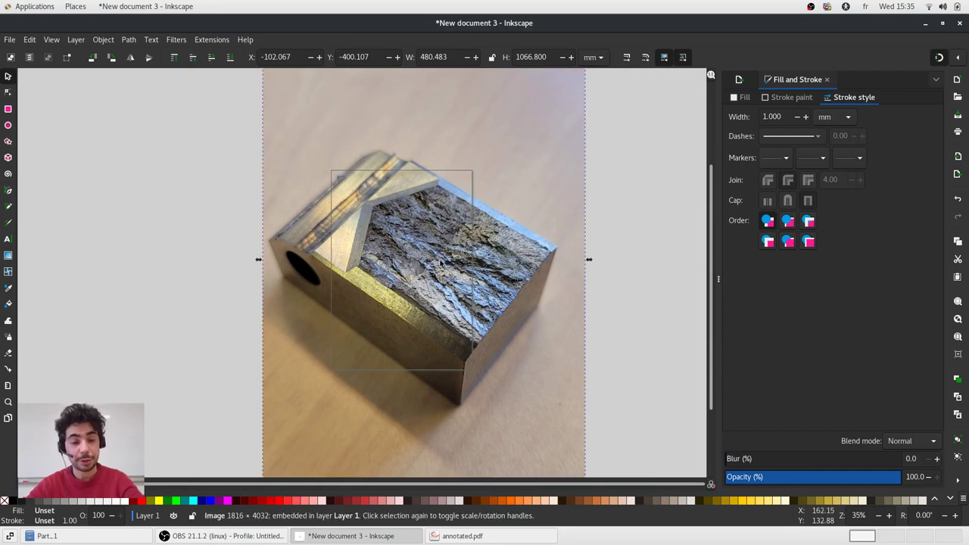
- Resize the page to the photo's 480.483 × 1066.800 mm size
key(ctrl+shift+d)
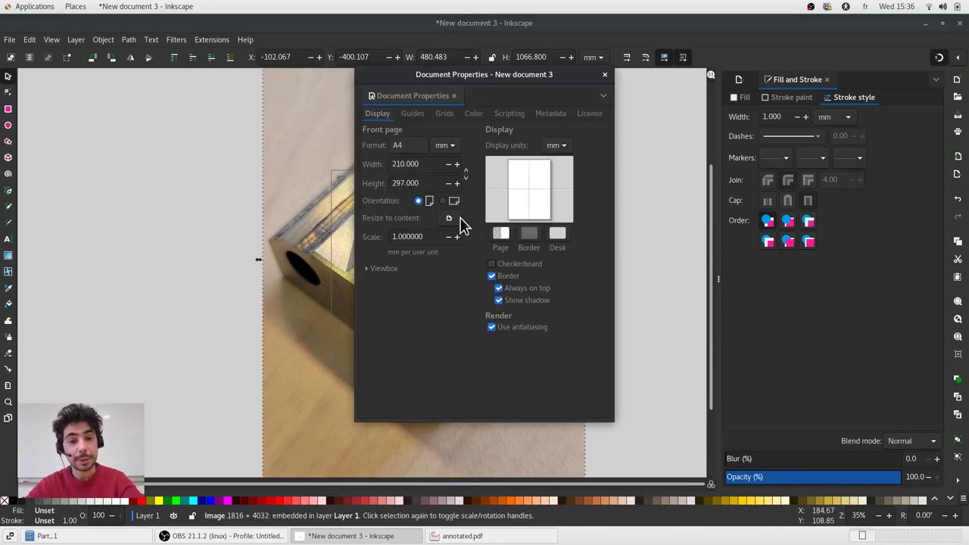
key(ctrl+shift+r)
click(605, 74)
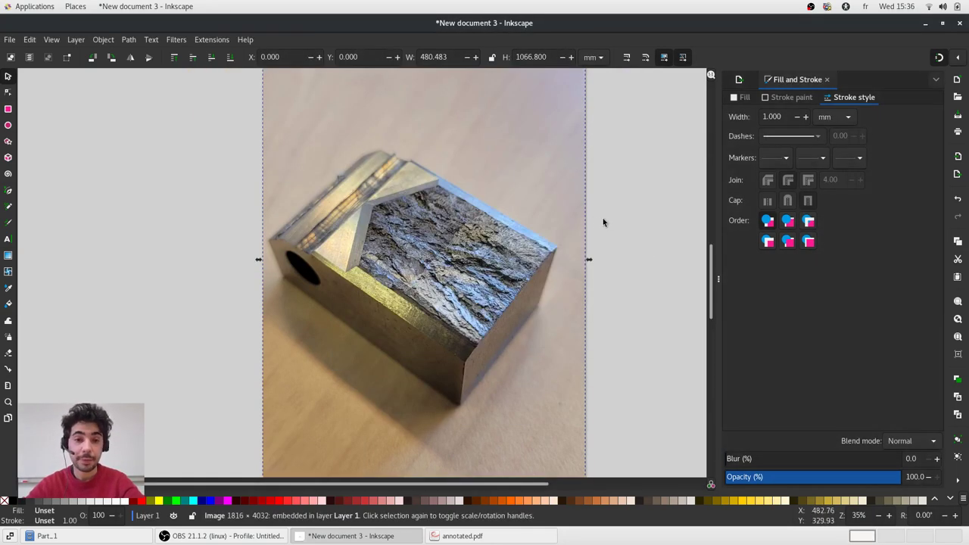
click(605, 221)
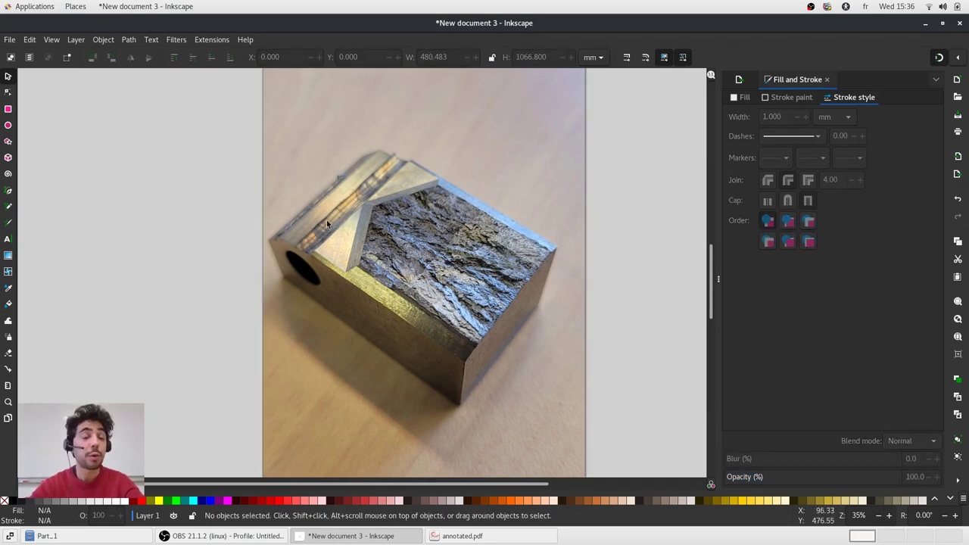
- Zoom in and start a Bezier outline at the block's left edge and upper-left corner
key(ctrl)
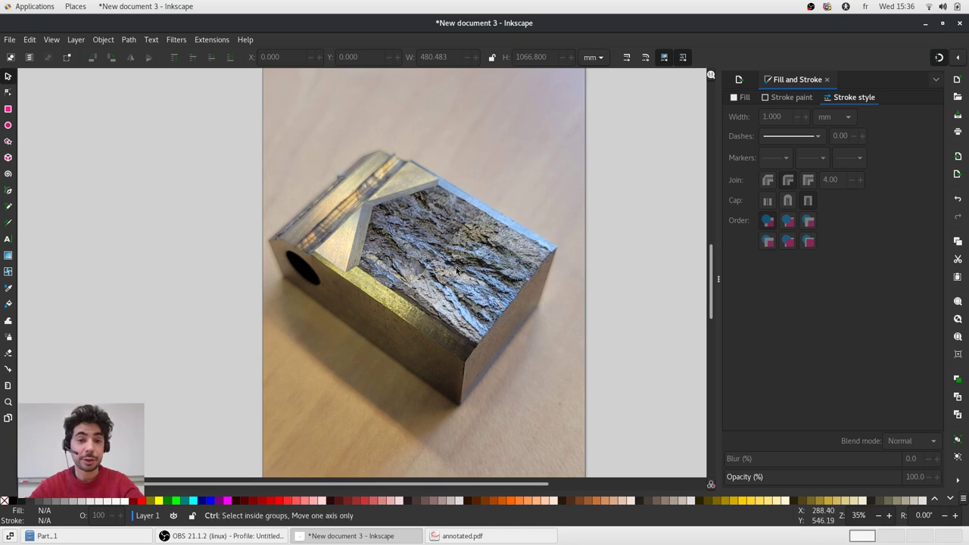
scroll(456, 271, up, 2)
scroll(457, 270, up, 1)
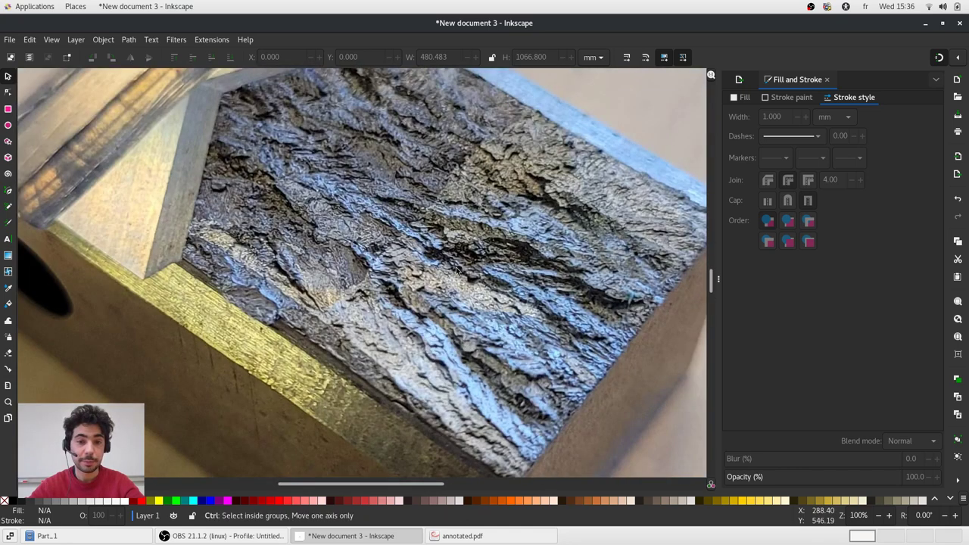
scroll(455, 272, down, 3)
scroll(451, 275, down, 1)
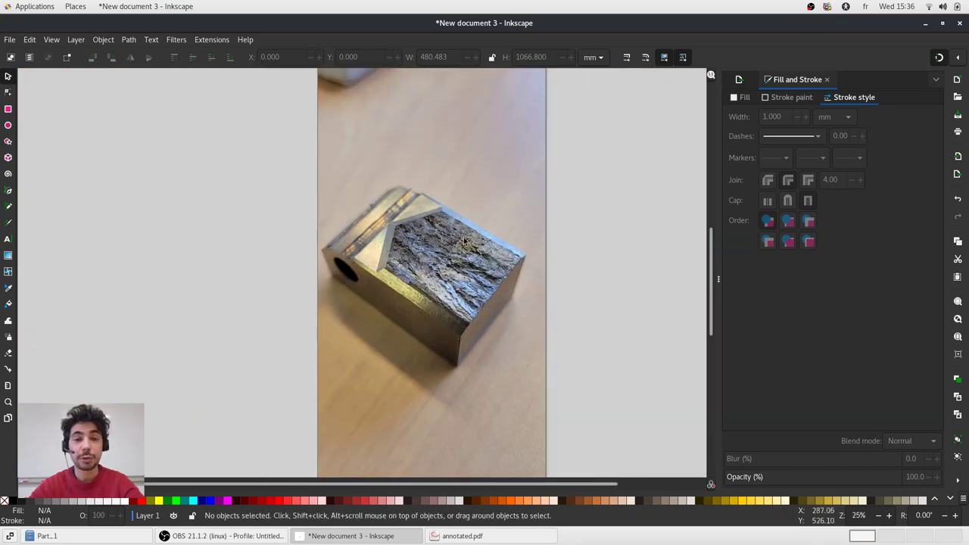
scroll(349, 270, up, 2)
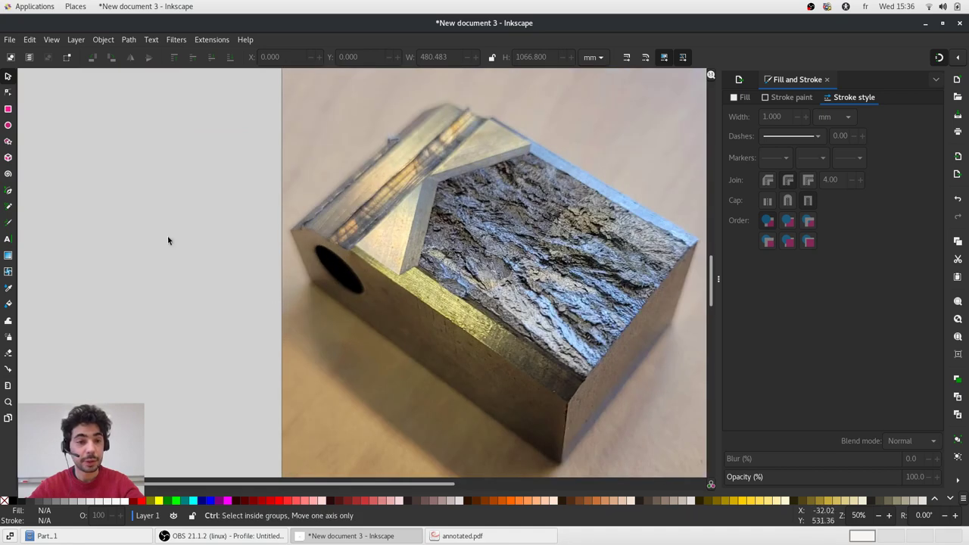
click(8, 191)
scroll(292, 252, up, 3)
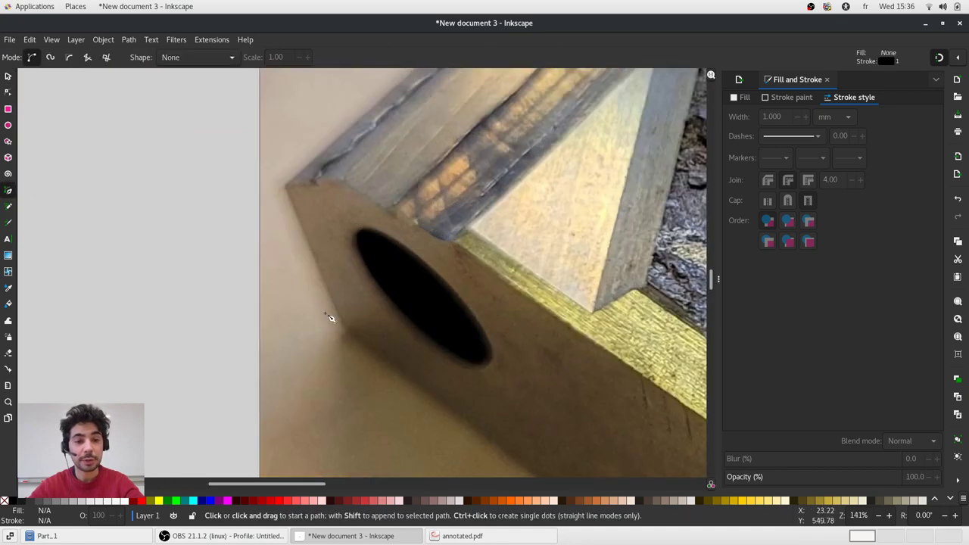
click(346, 334)
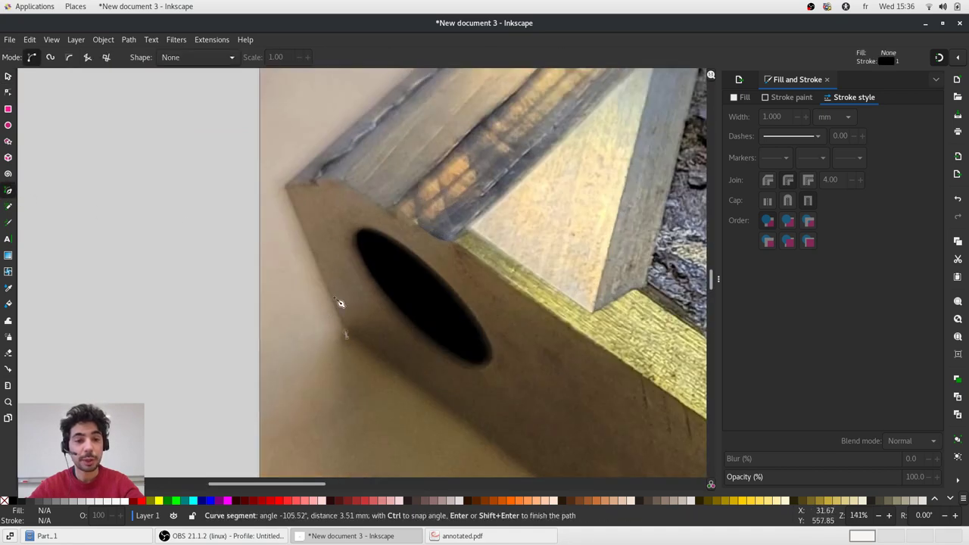
click(290, 189)
scroll(280, 276, down, 3)
scroll(402, 130, up, 2)
scroll(452, 111, down, 1)
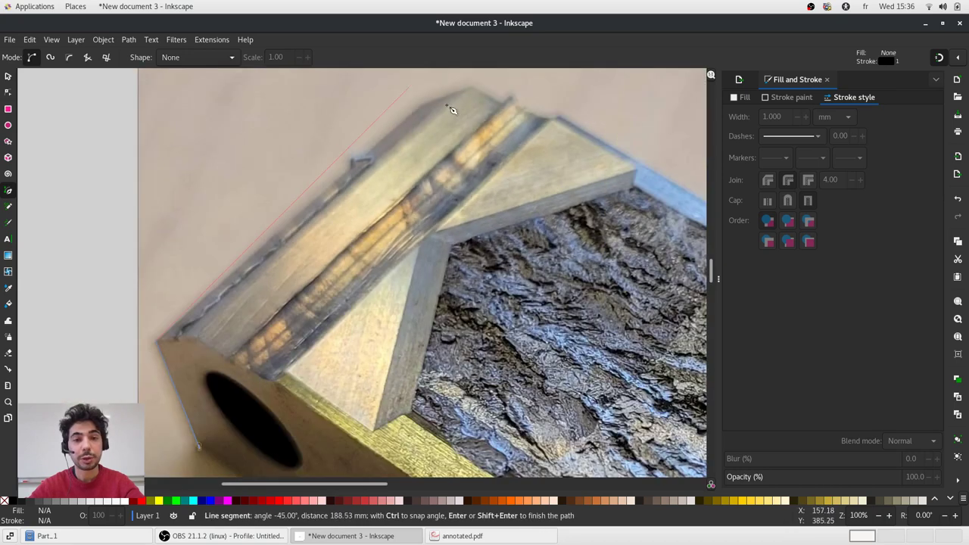
scroll(424, 109, up, 3)
- Add outline nodes along the block's top ridge to its back corner
click(409, 114)
scroll(496, 104, down, 2)
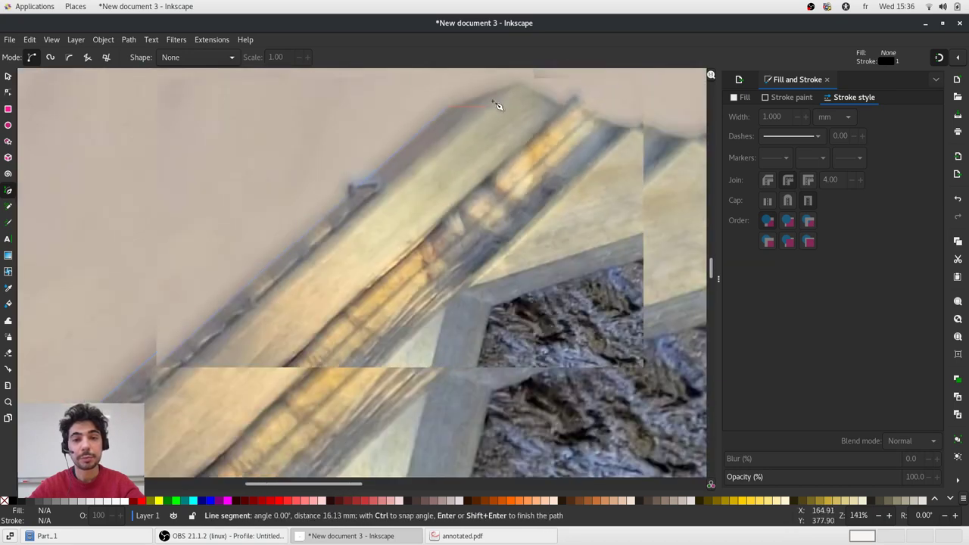
scroll(496, 104, up, 1)
click(534, 78)
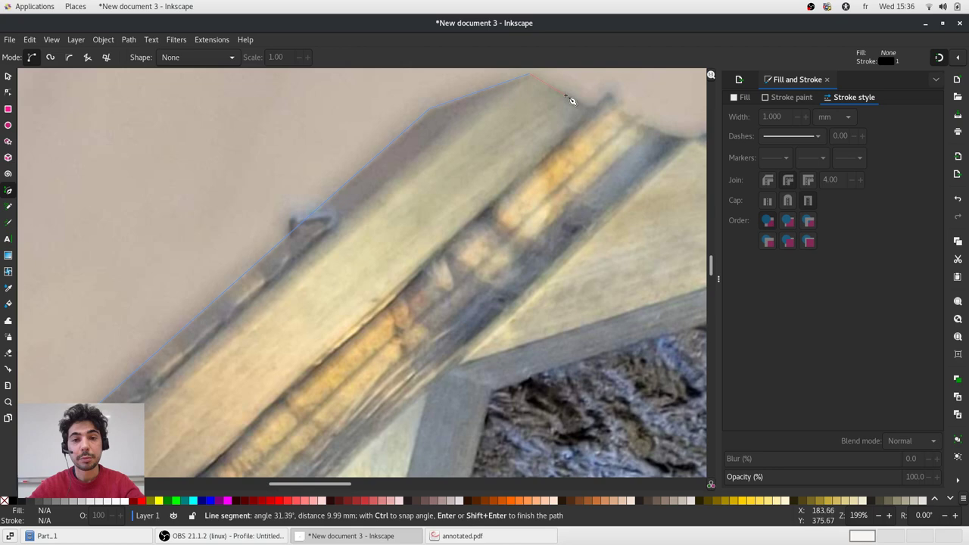
click(601, 113)
click(615, 95)
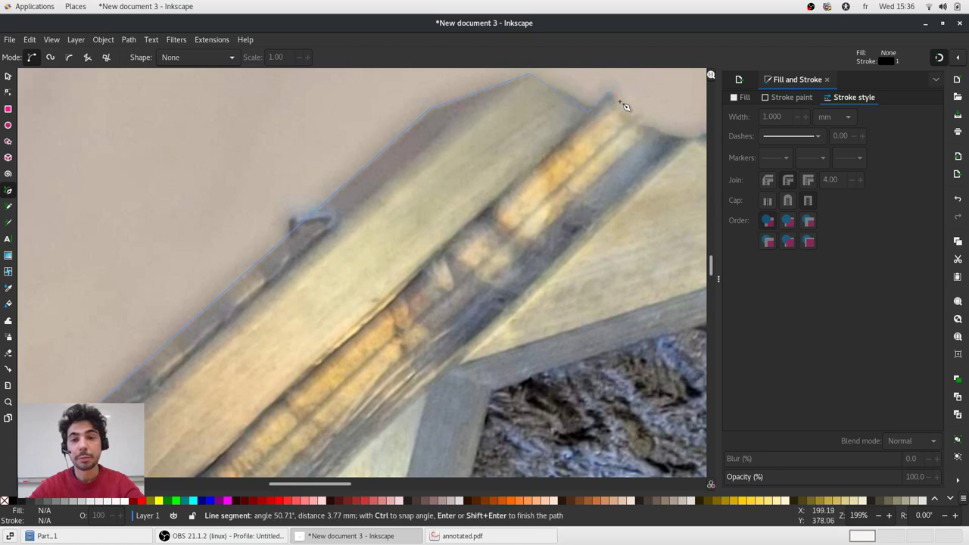
click(648, 133)
scroll(622, 137, up, 2)
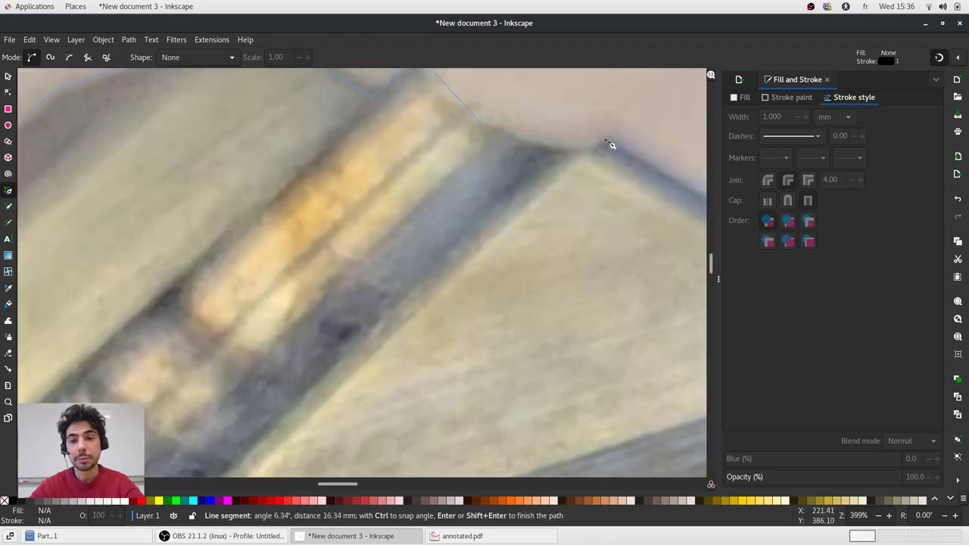
scroll(612, 145, down, 6)
scroll(597, 180, up, 4)
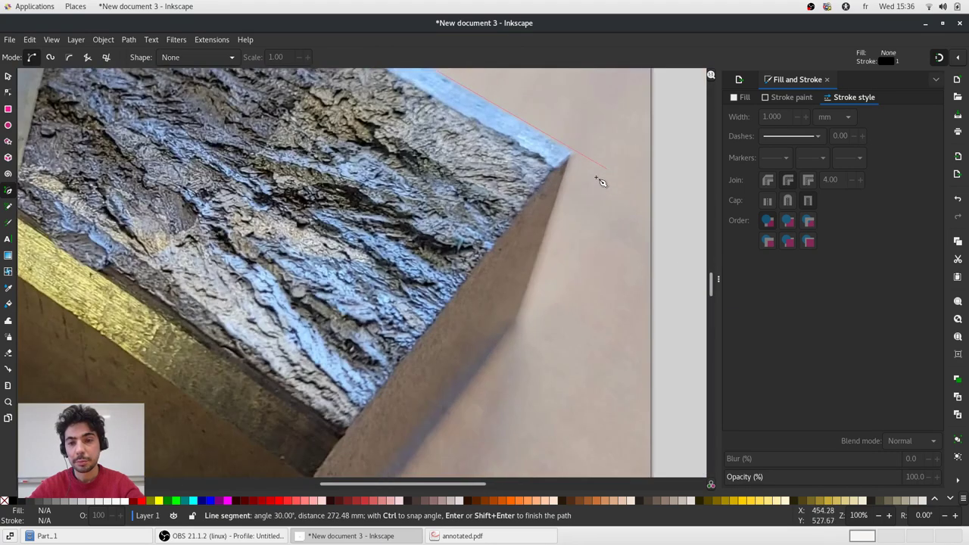
scroll(557, 127, down, 3)
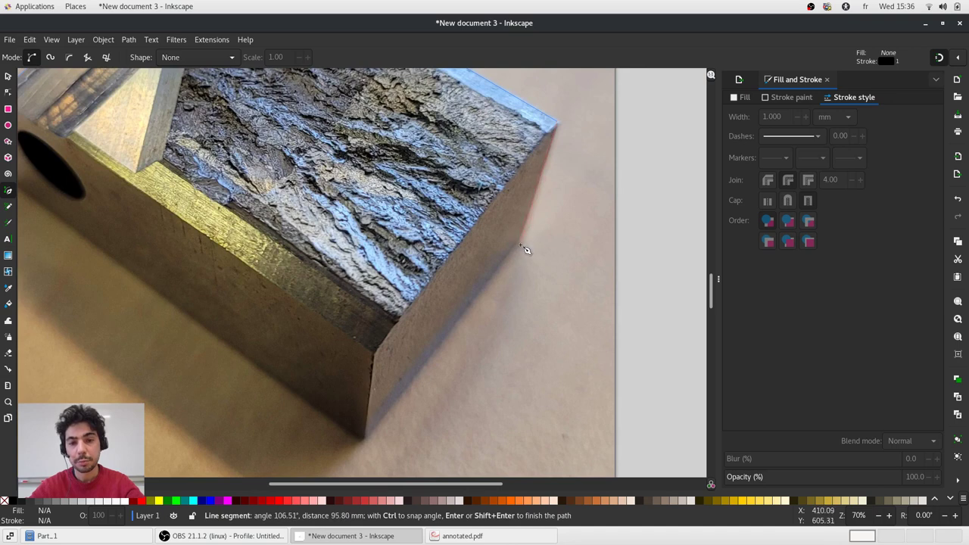
- Place a node at the block's bottom corner and close the outline at the start node
click(368, 447)
scroll(588, 346, down, 2)
scroll(472, 325, up, 5)
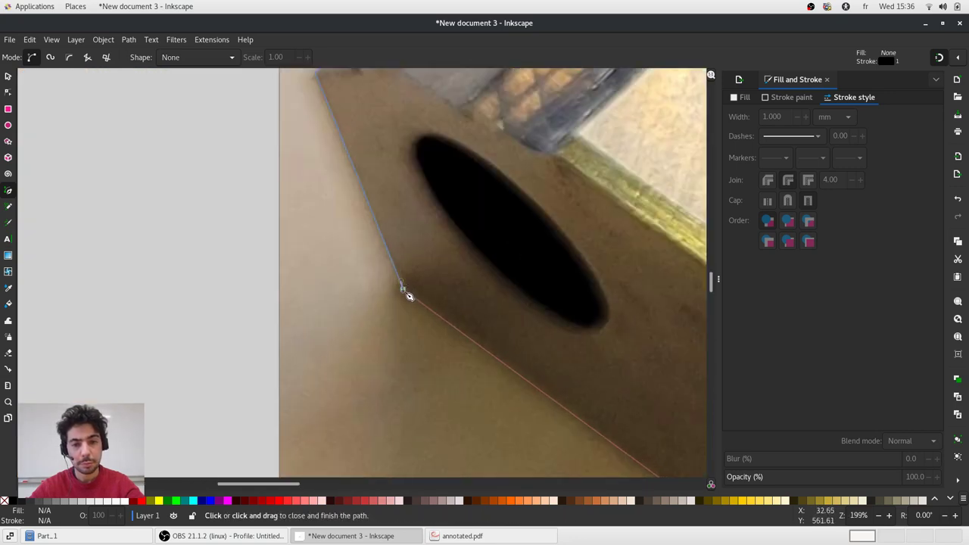
click(405, 293)
scroll(403, 295, down, 5)
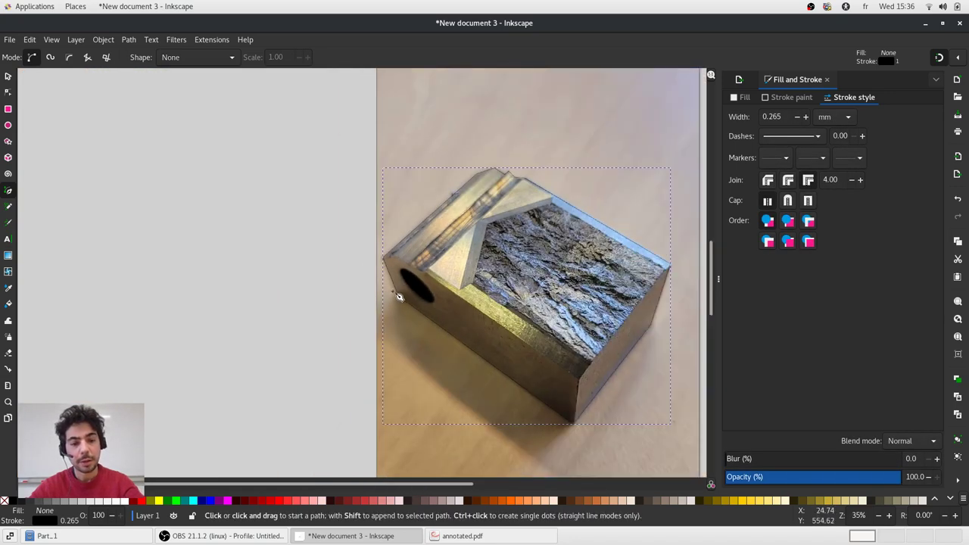
- Select the outline with the photo and apply Object > Clip > Set Clip
key(s)
shift+click(487, 126)
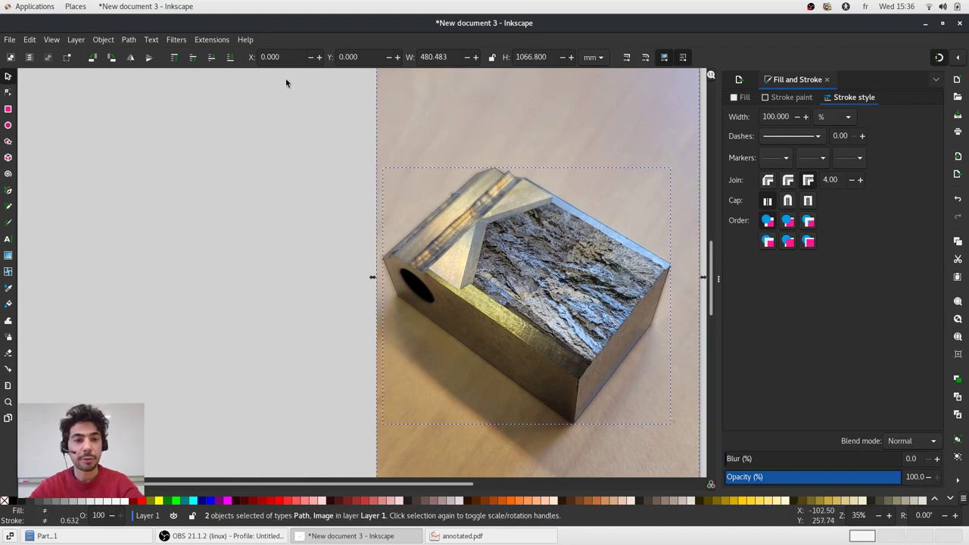
click(103, 39)
mouse_move(137, 184)
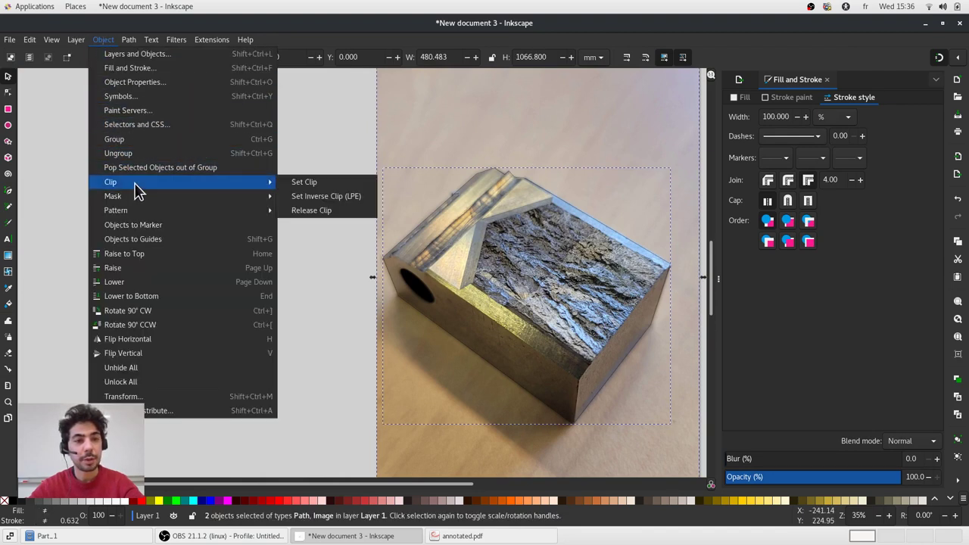
click(311, 182)
click(312, 196)
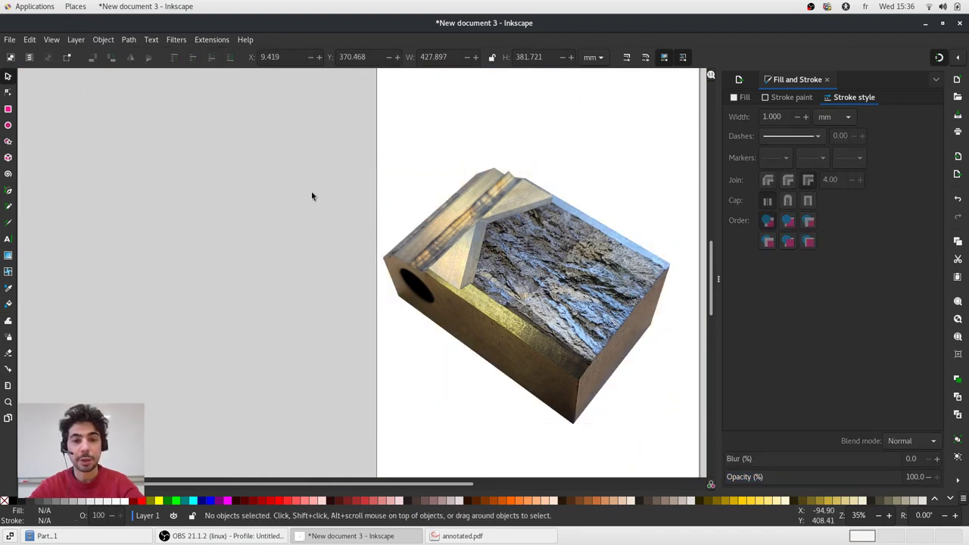
- Fit the page in view and move the clipped block near the top of the page
scroll(311, 196, down, 3)
key(5)
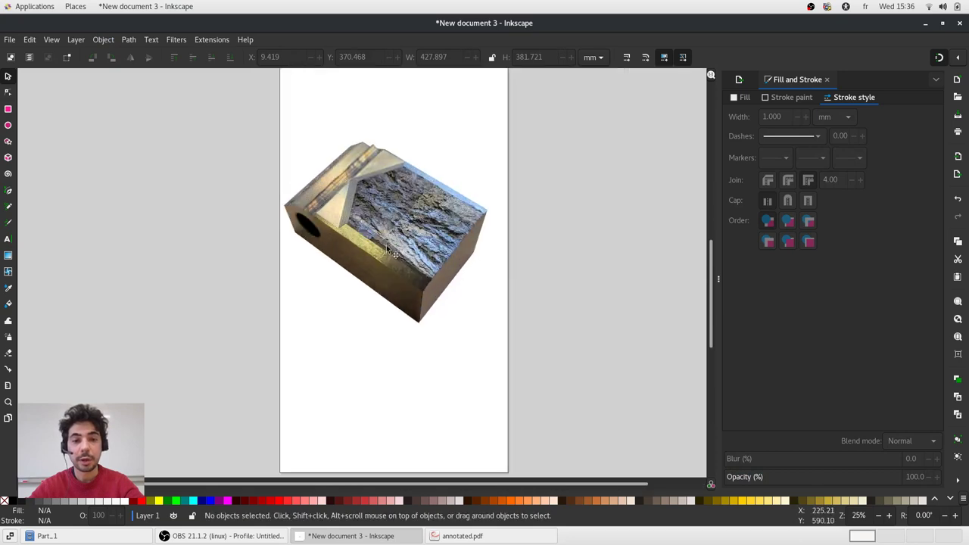
scroll(395, 254, down, 2)
drag(390, 261, 414, 169)
scroll(414, 170, up, 3)
scroll(416, 172, down, 3)
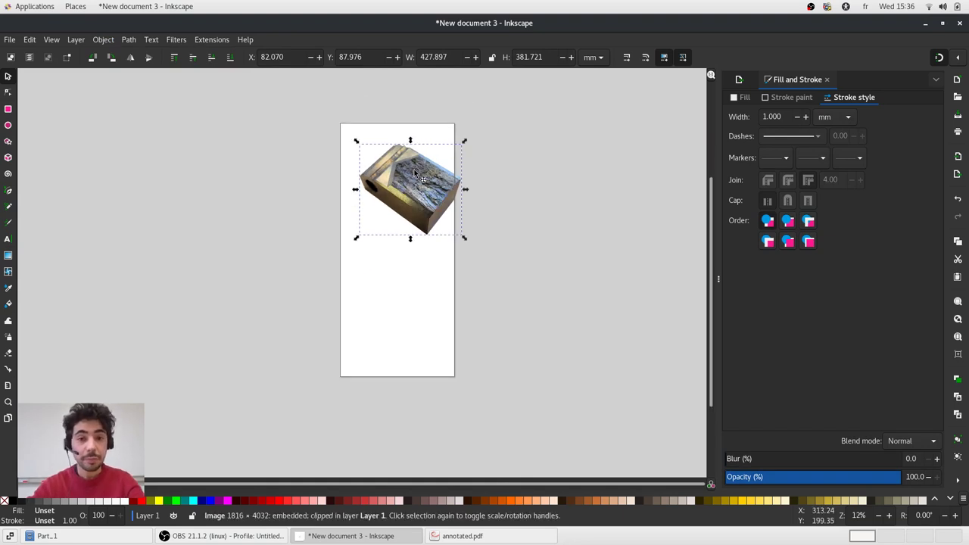
drag(415, 184, 407, 176)
scroll(361, 198, up, 3)
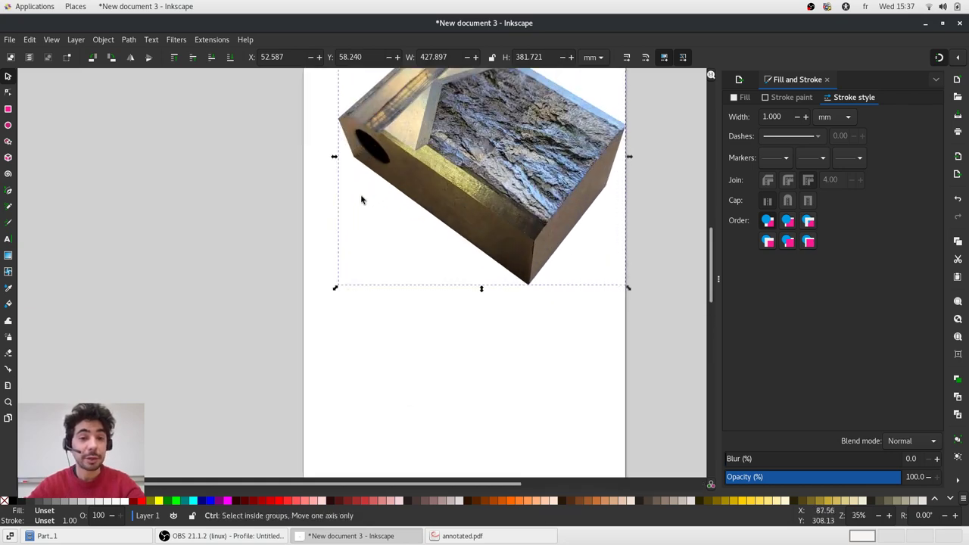
- Add a 'fracture surface' text label above the block's right side
click(7, 238)
scroll(226, 413, down, 1)
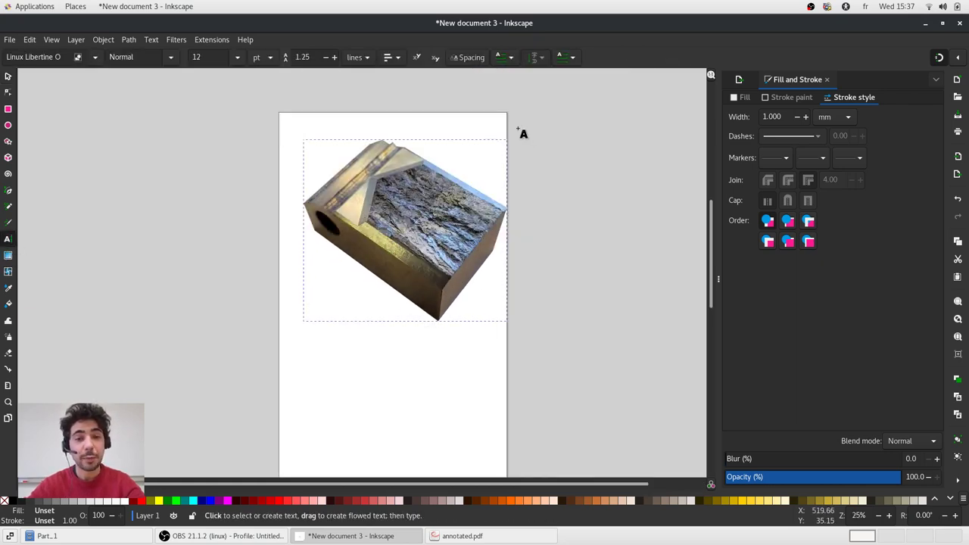
scroll(521, 134, up, 3)
click(345, 175)
text(abc)
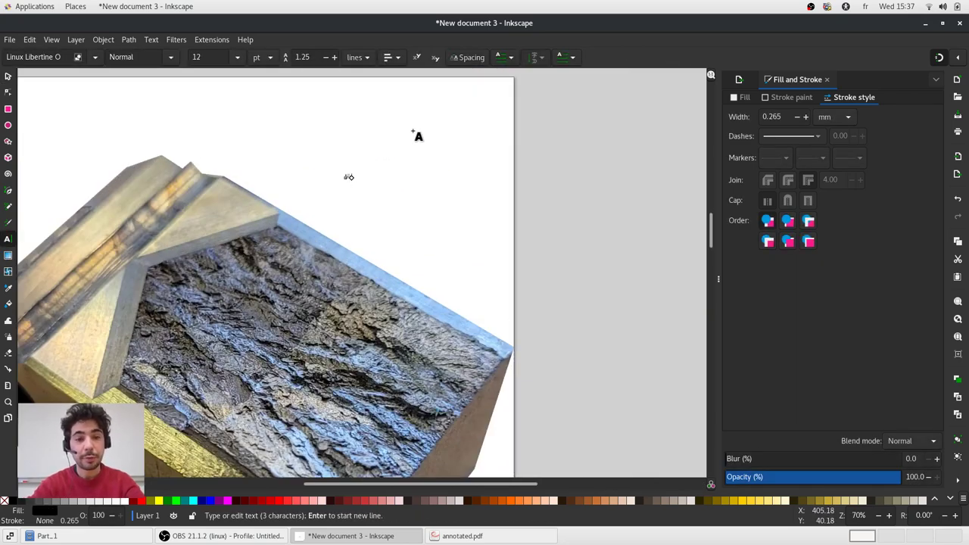
text(ucture de)
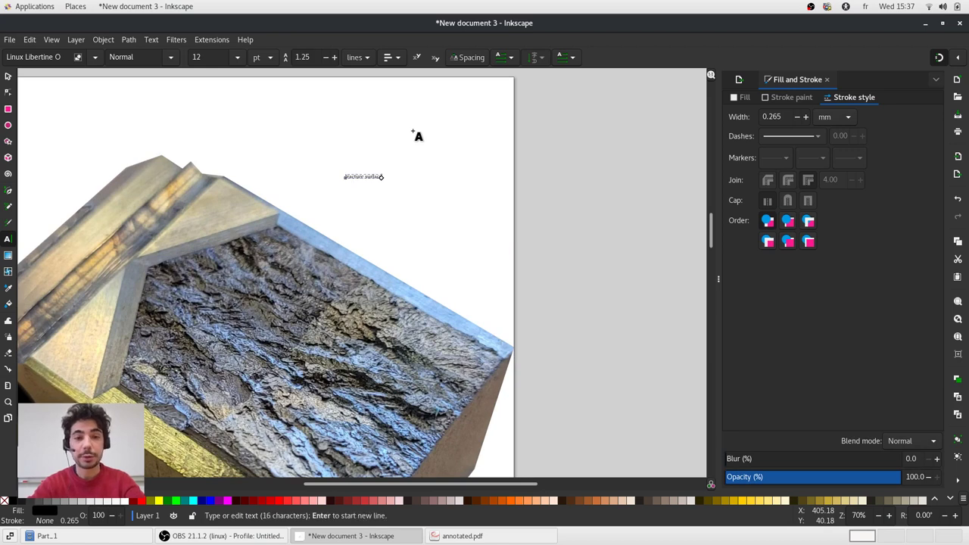
- Set the label's font size to 40 pt and move it slightly down
key(ctrl+a)
click(237, 57)
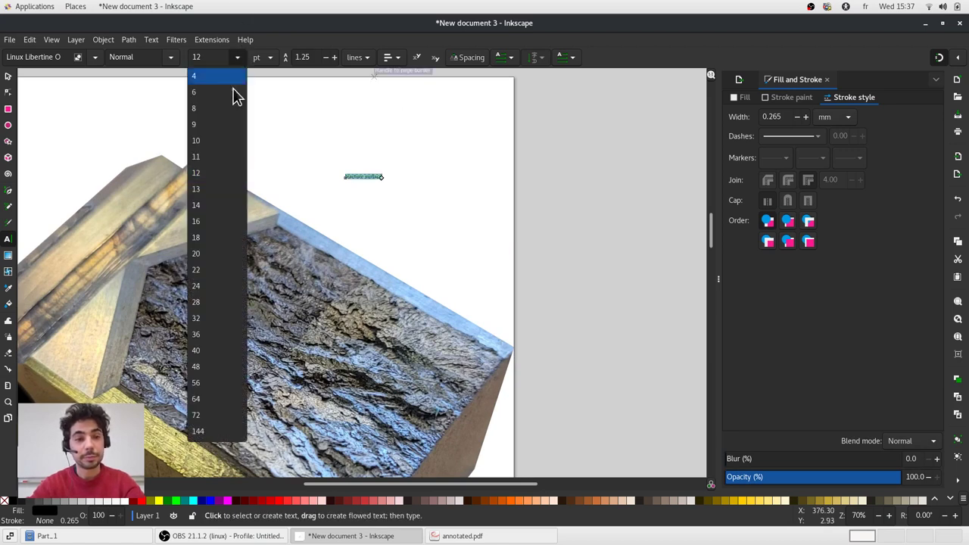
click(210, 349)
click(7, 76)
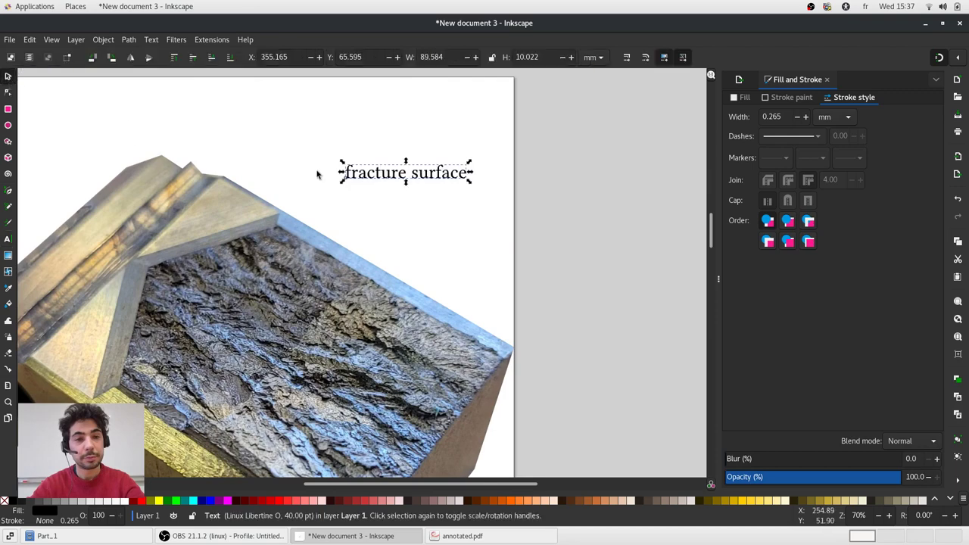
drag(443, 180, 443, 221)
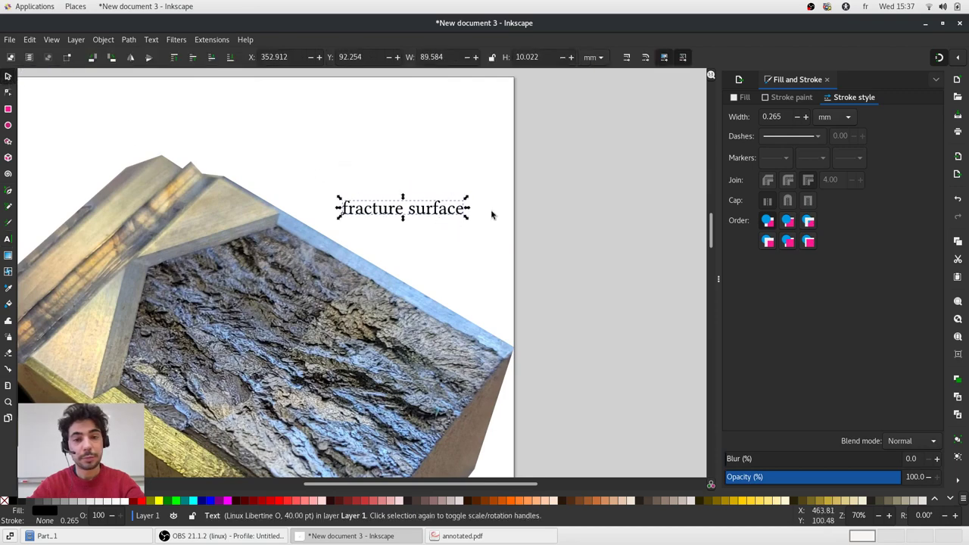
key(Escape)
ctrl+scroll(491, 215, down, 3)
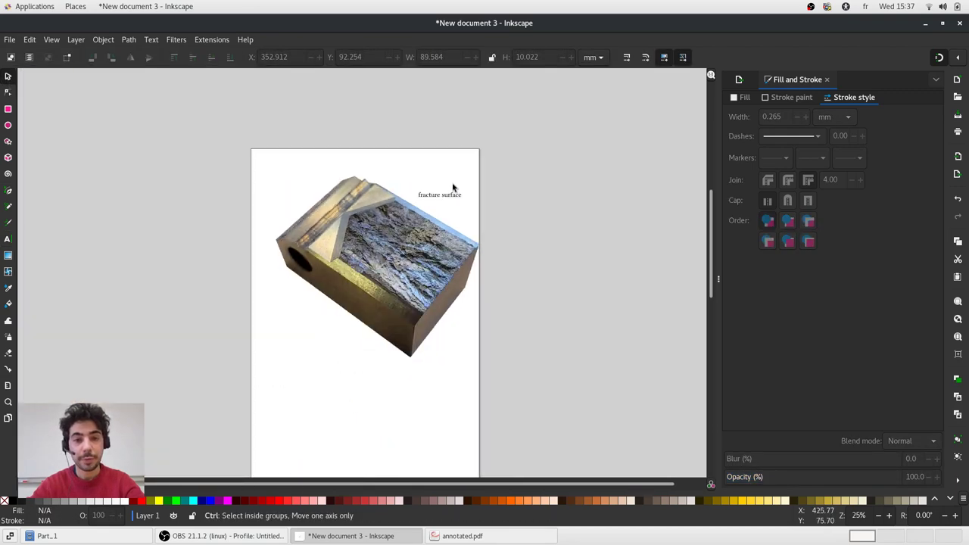
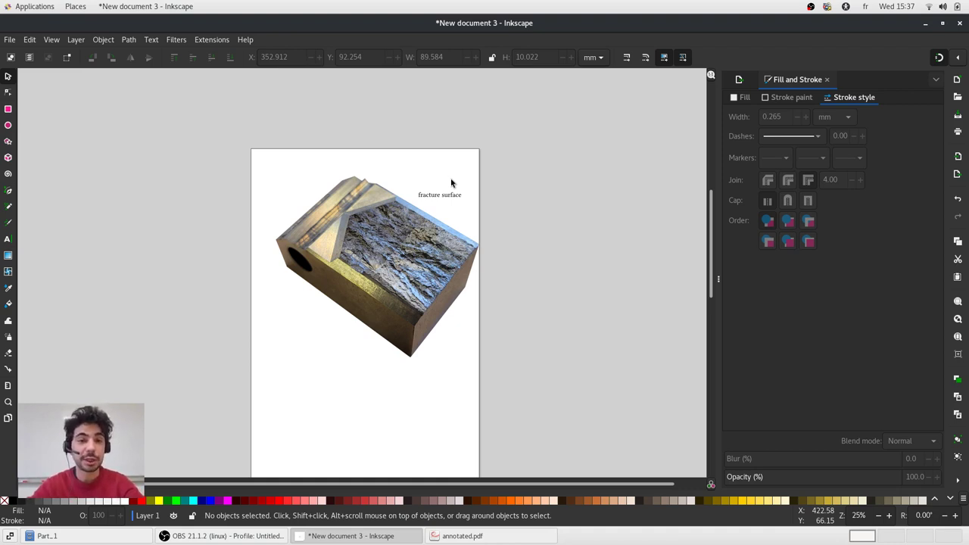
- Delete the fracture photo and its label, then switch to the file manager
key(ctrl+a)
key(Delete)
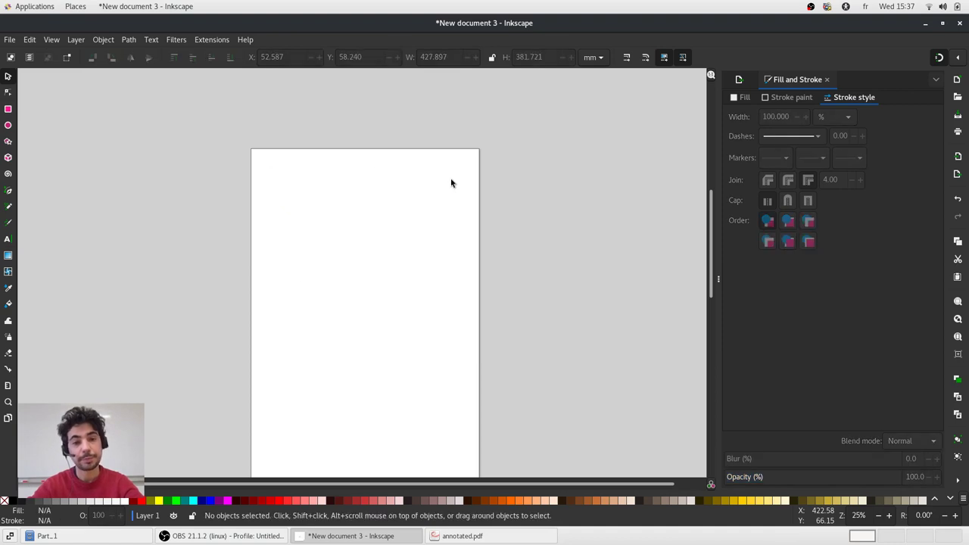
key(alt+Tab)
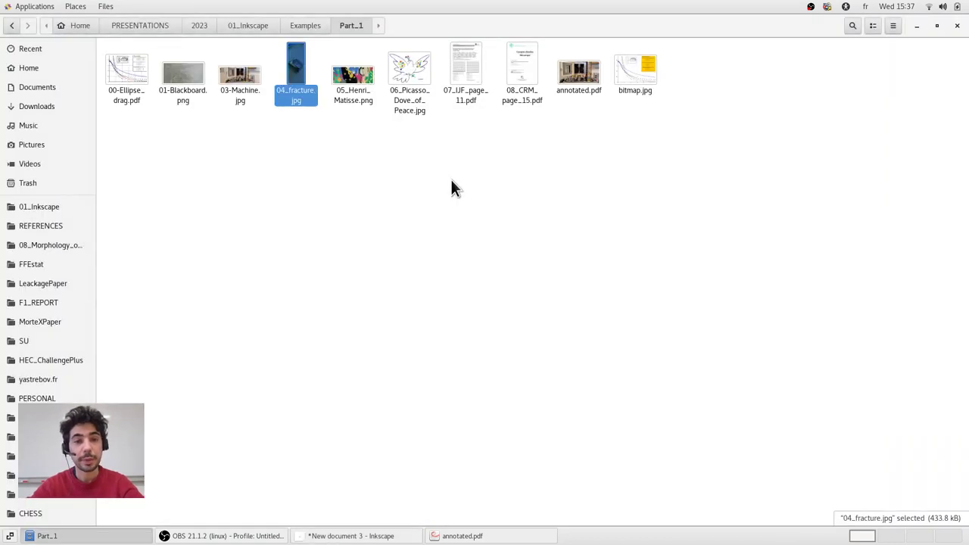
- Drag 05_Henri_Matisse.png from the Part_1 folder onto the blank Inkscape page
click(451, 182)
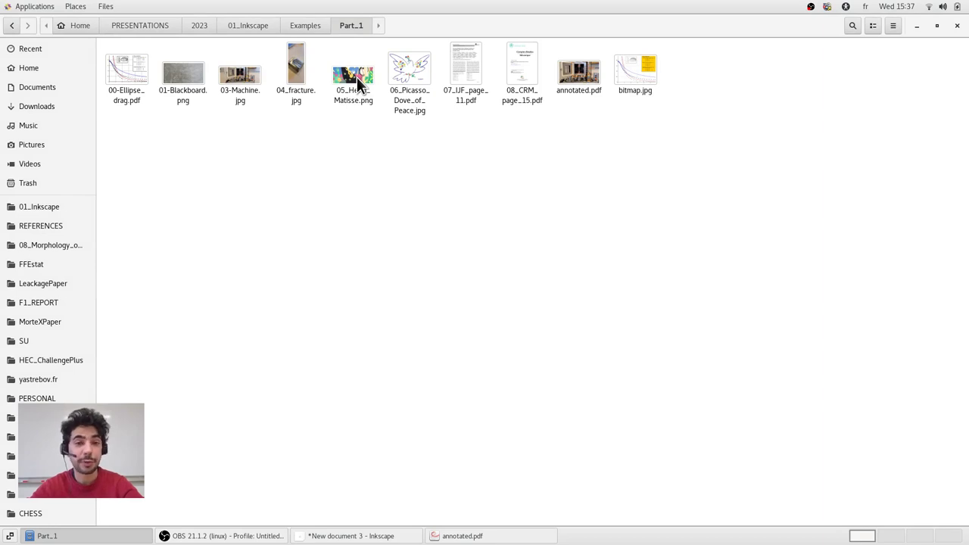
drag(356, 77, 436, 206)
key(alt+Tab)
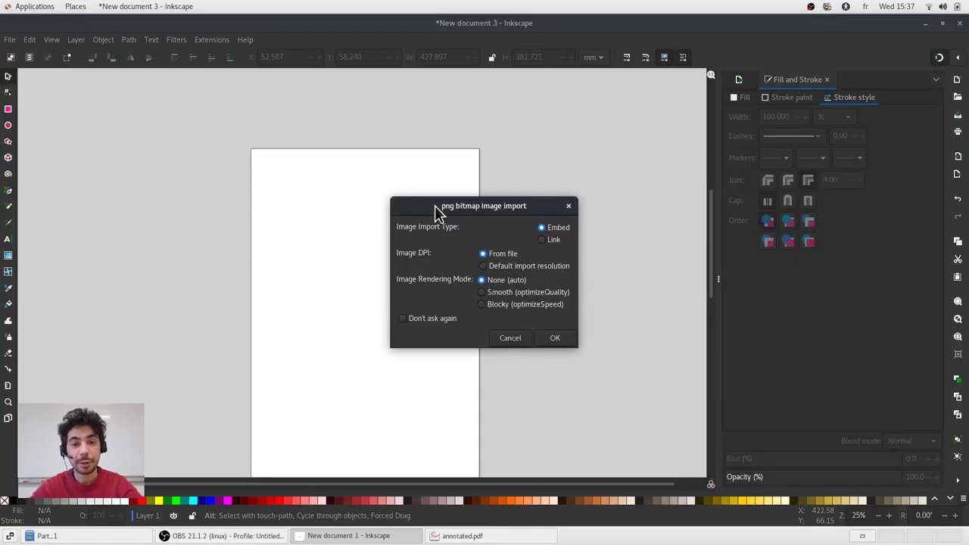
- Embed the Matisse image, move it onto the page, and resize the page to 507.471 × 231.510 mm
click(555, 339)
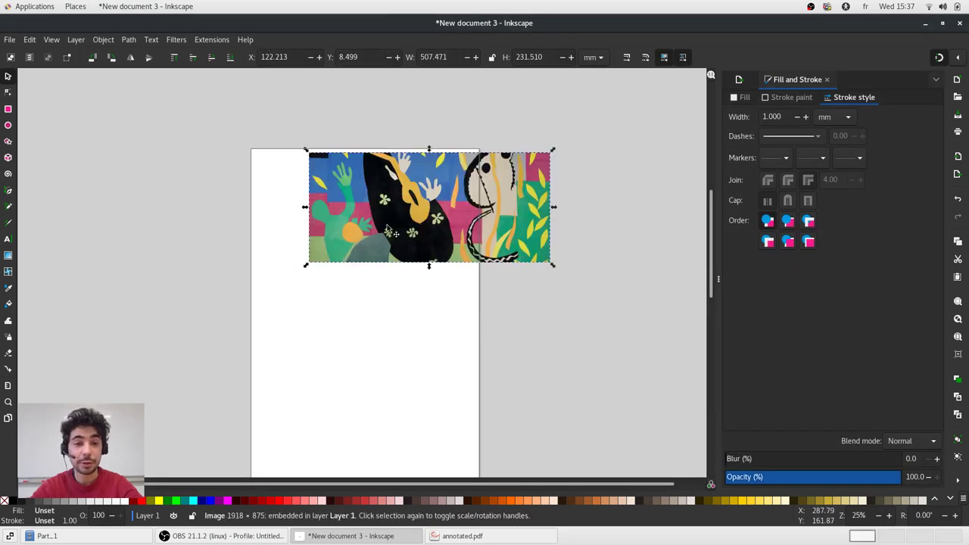
drag(382, 236, 324, 262)
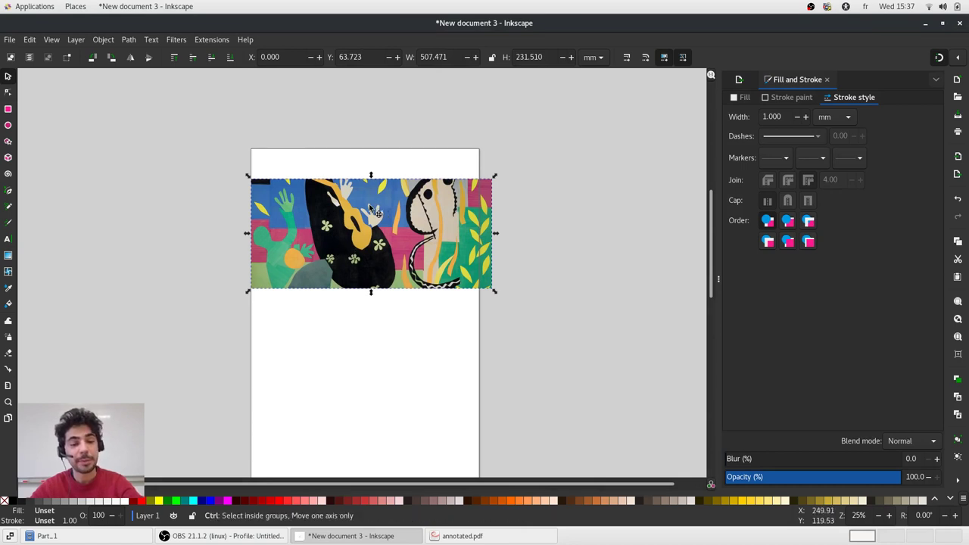
key(ctrl+shift+d)
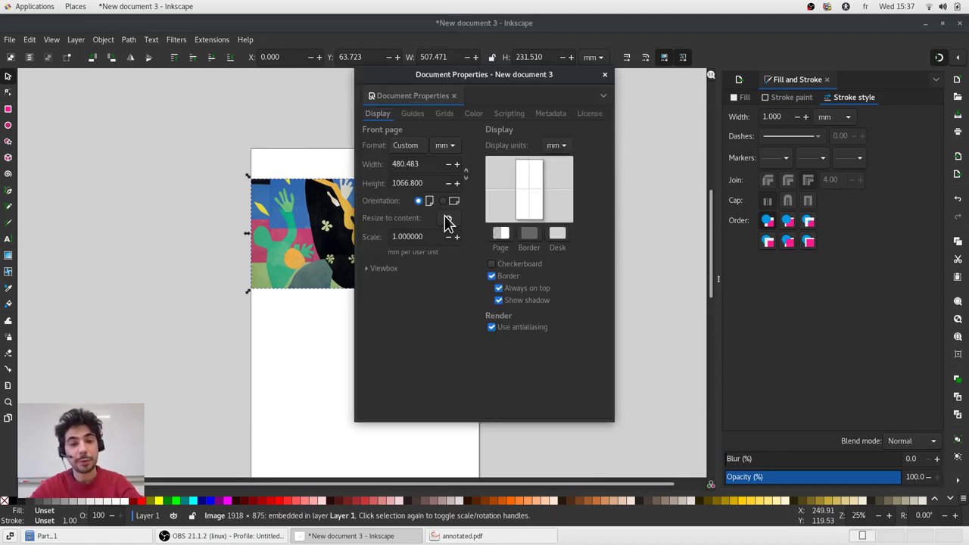
click(448, 218)
click(607, 73)
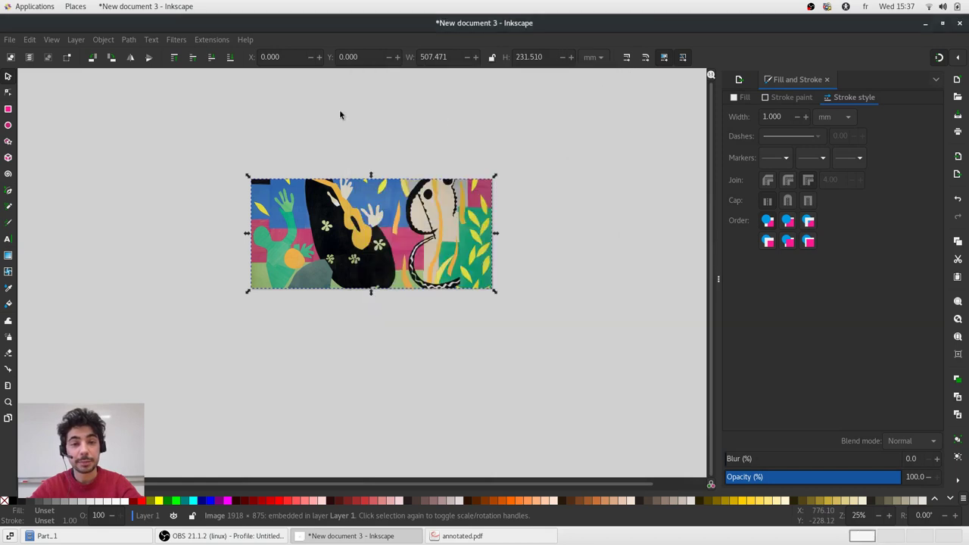
key(5)
key(Escape)
scroll(440, 206, up, 1)
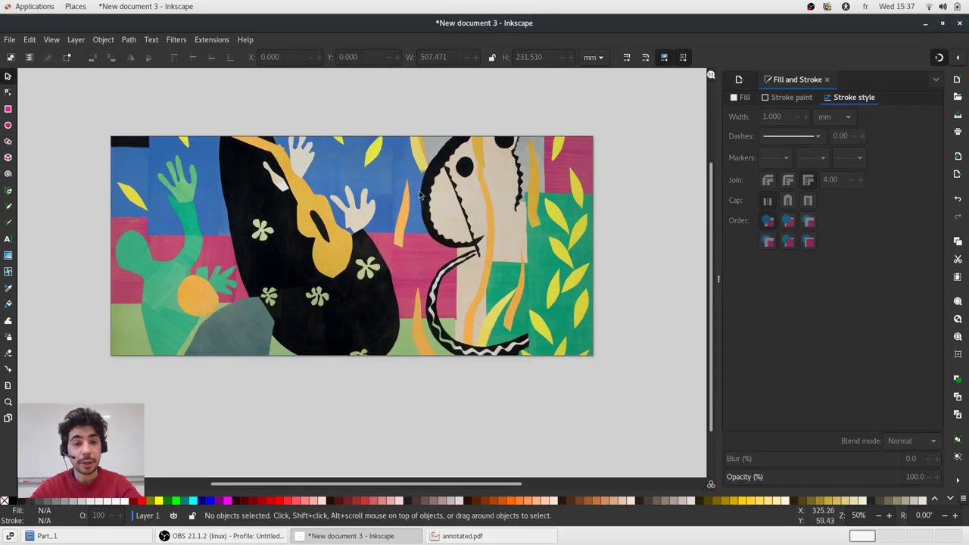
click(423, 198)
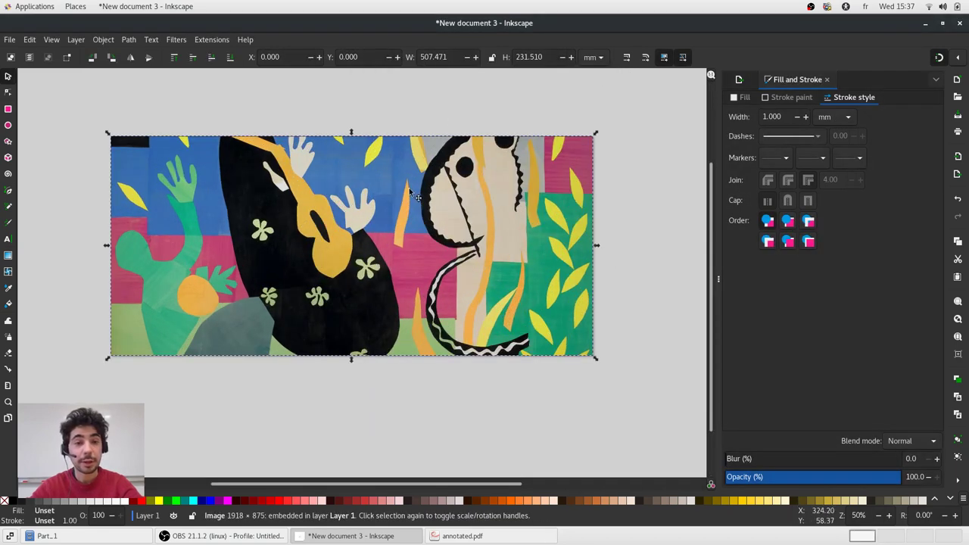
- Trace the Matisse image using Multicolor mode, Colors detection and 7 scans
click(129, 39)
click(155, 82)
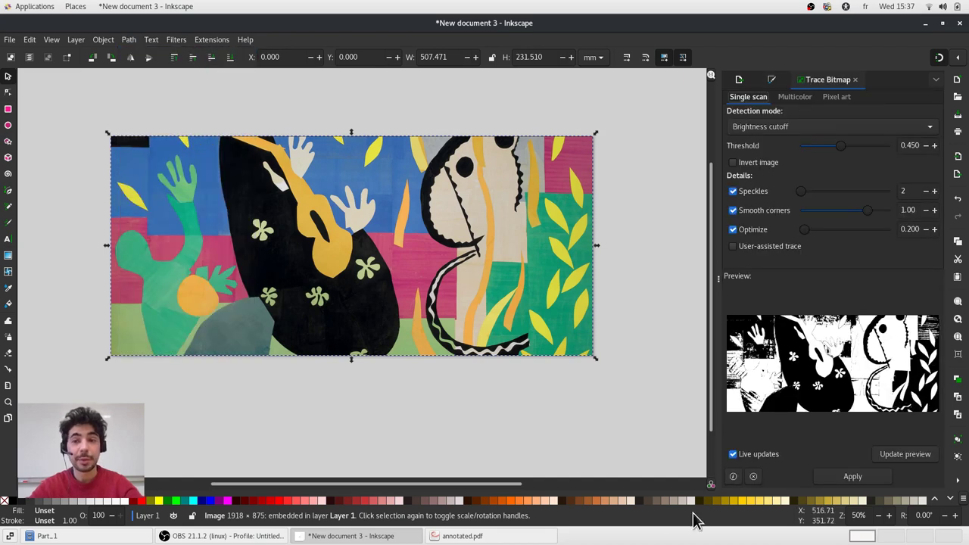
click(800, 100)
click(815, 128)
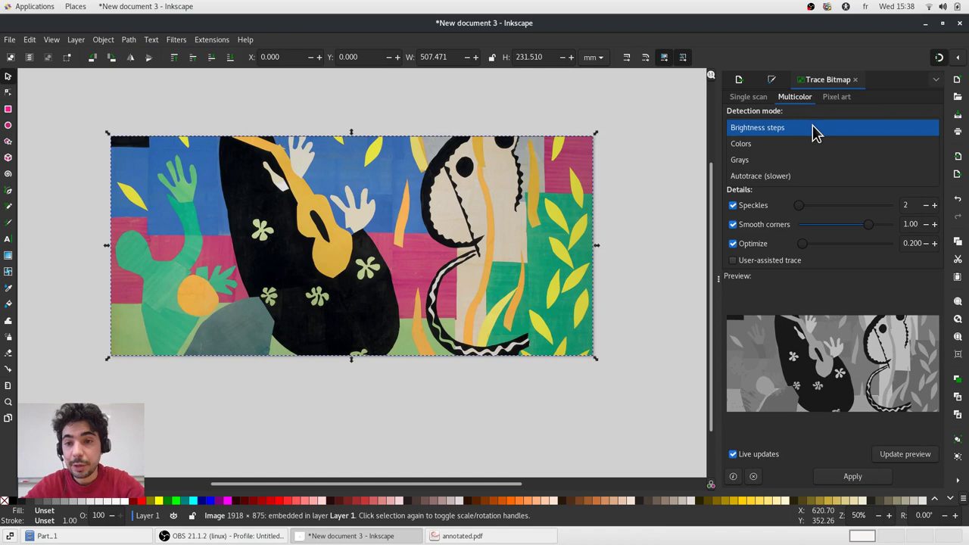
click(769, 149)
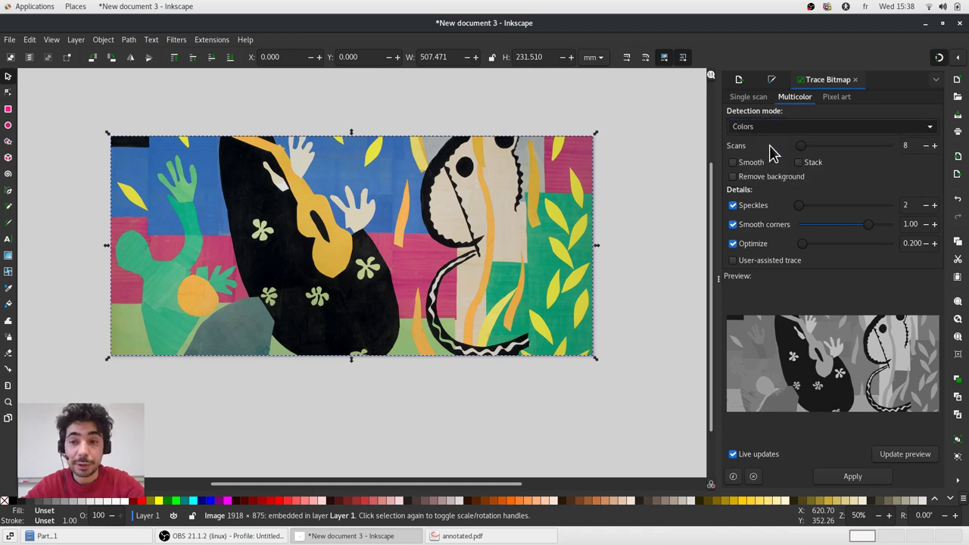
click(924, 146)
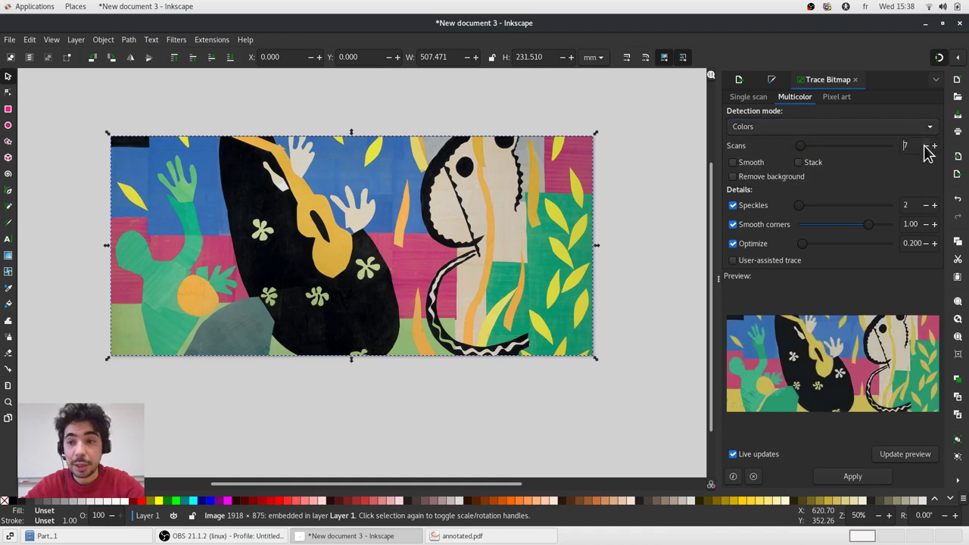
click(925, 147)
click(925, 146)
click(925, 146)
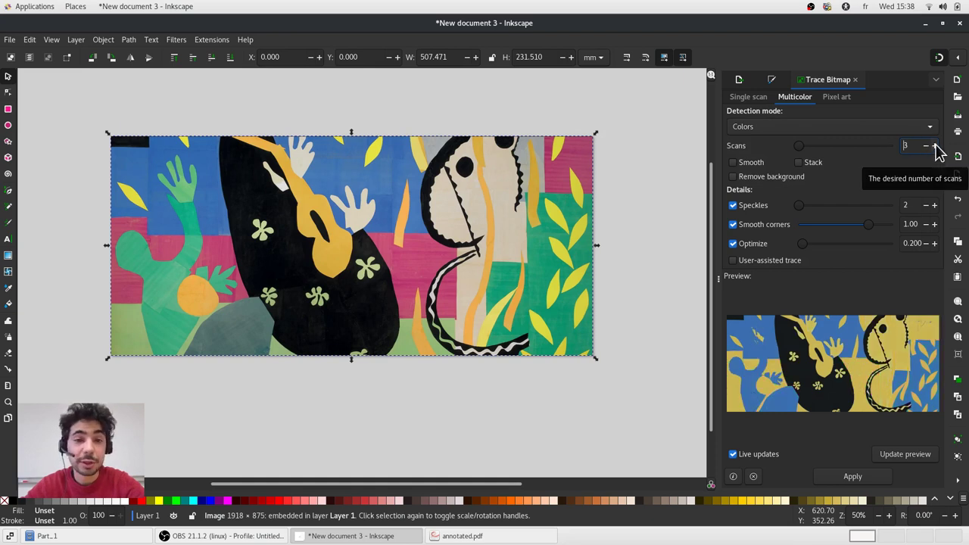
click(935, 146)
click(936, 147)
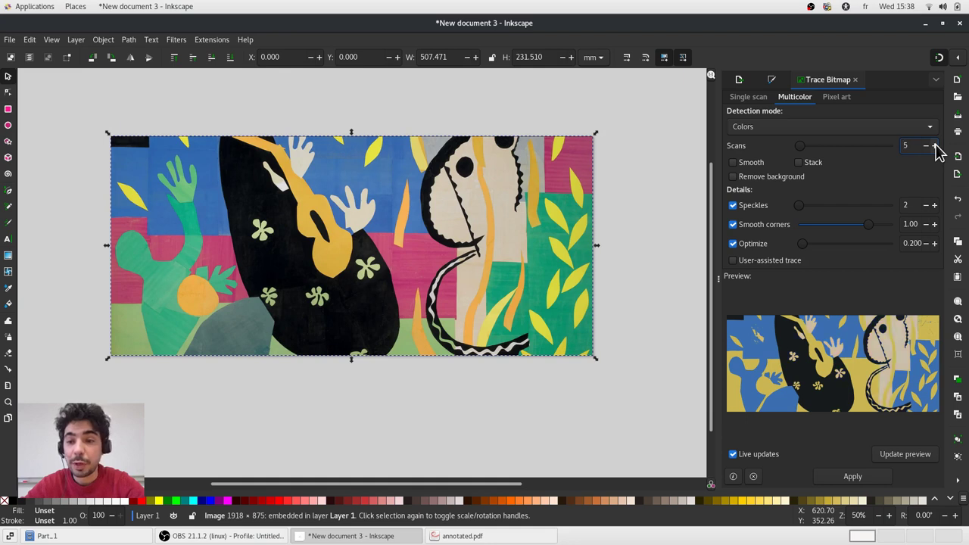
click(936, 146)
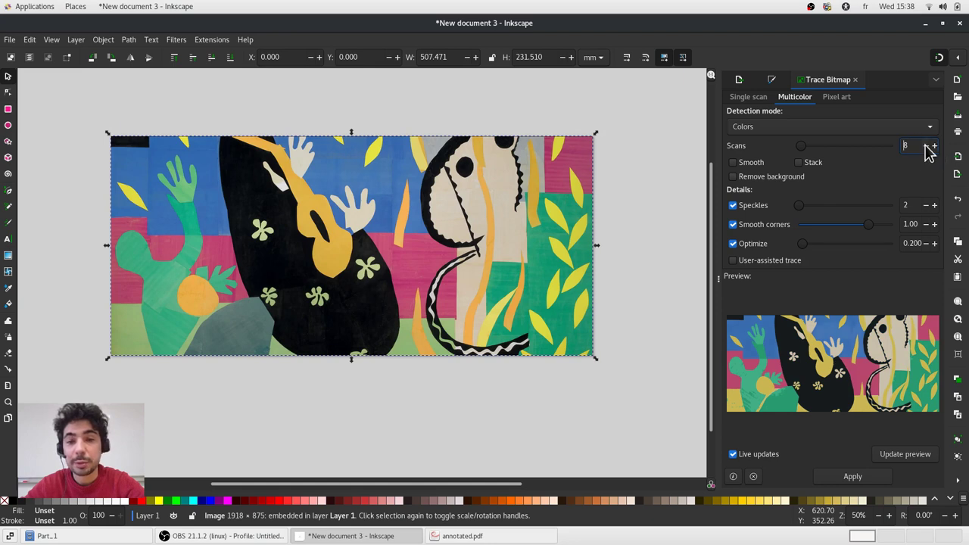
click(925, 145)
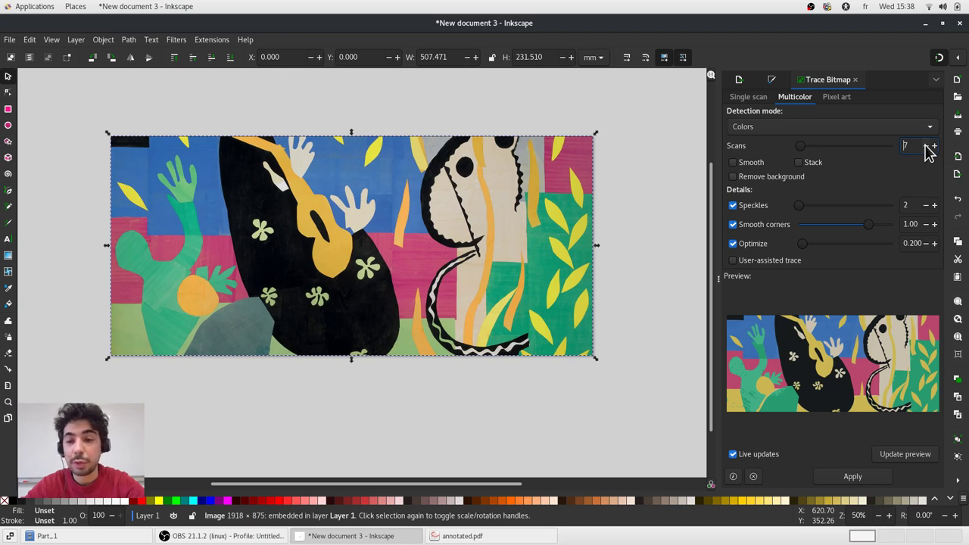
click(853, 476)
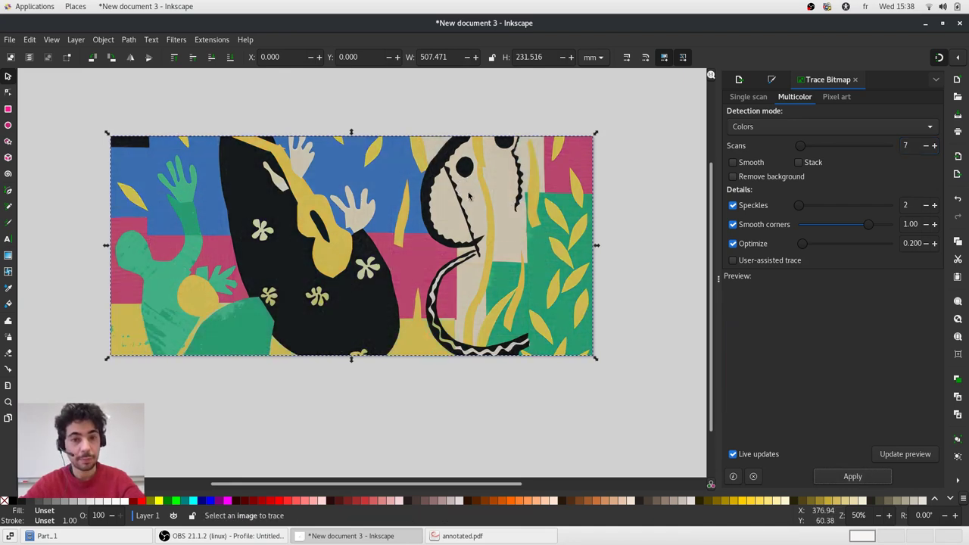
- Move the traced copy below the original Matisse image
scroll(426, 202, down, 2)
drag(427, 202, 443, 334)
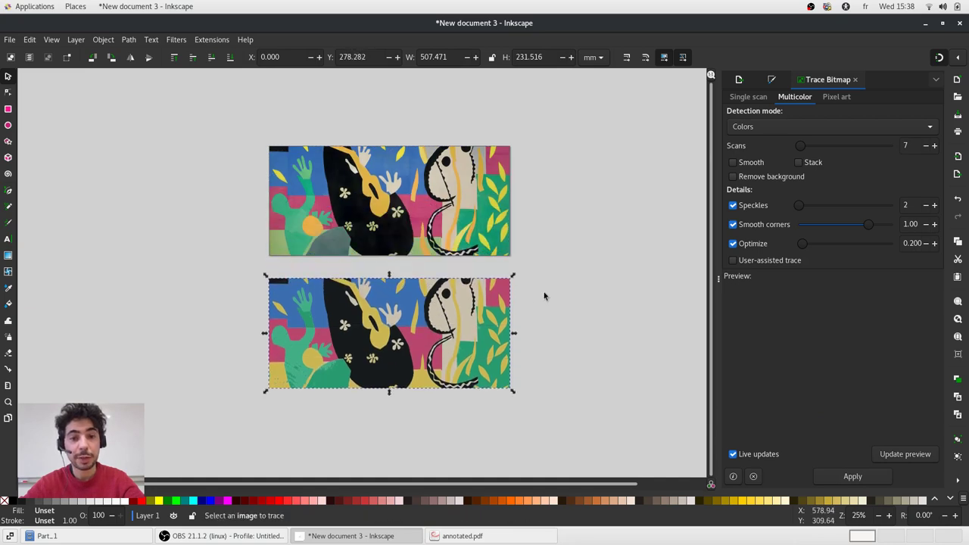
scroll(454, 217, up, 12)
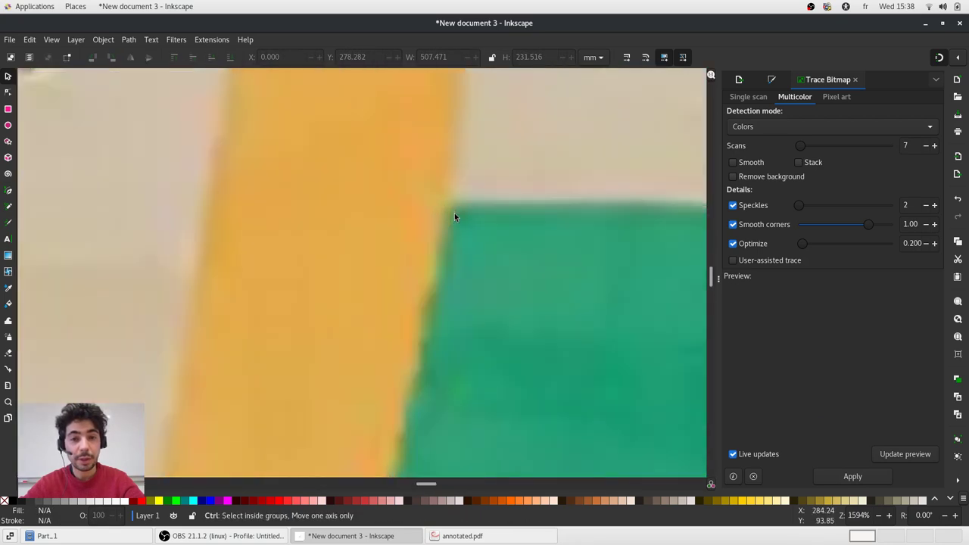
scroll(455, 216, down, 12)
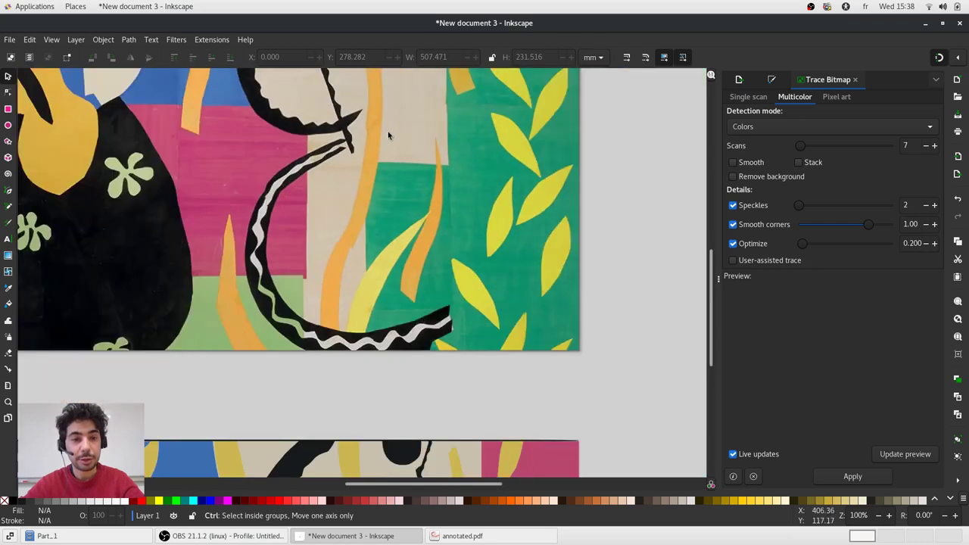
scroll(393, 131, down, 2)
scroll(351, 424, up, 7)
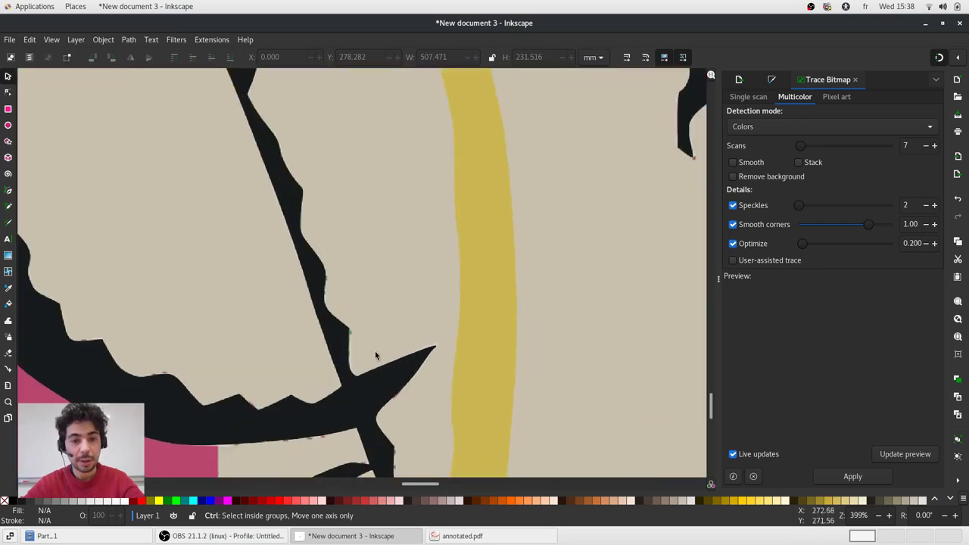
- Reshape the traced black shape's outline by dragging its curve and two nodes
click(326, 329)
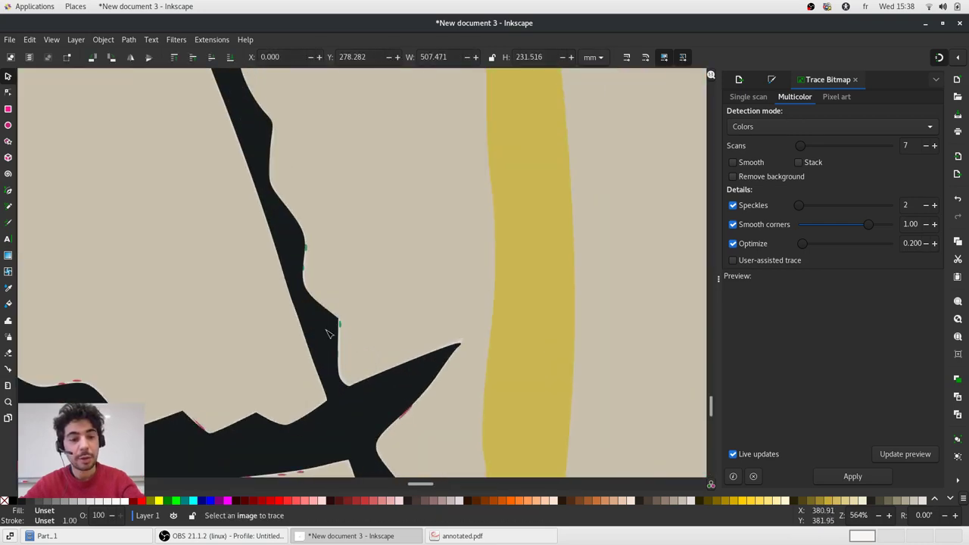
key(n)
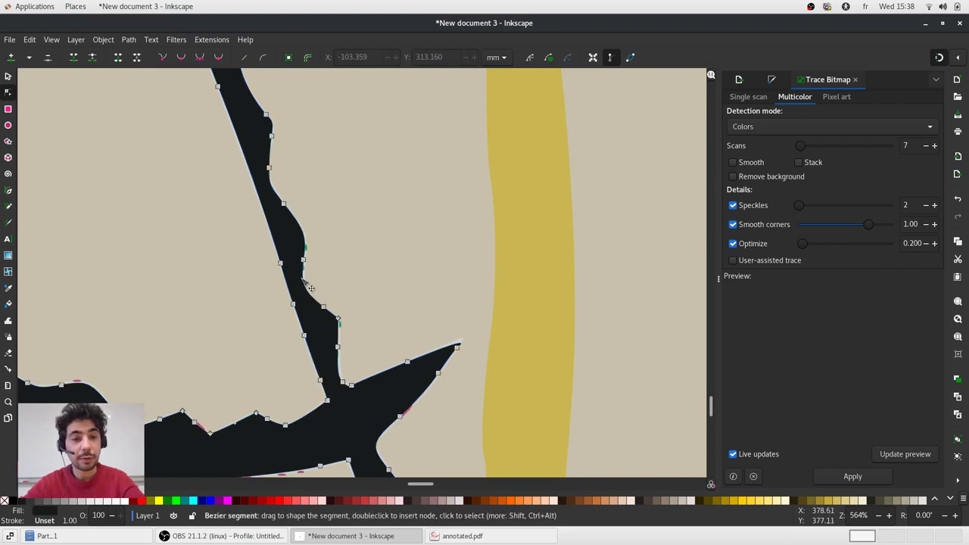
drag(309, 300, 328, 262)
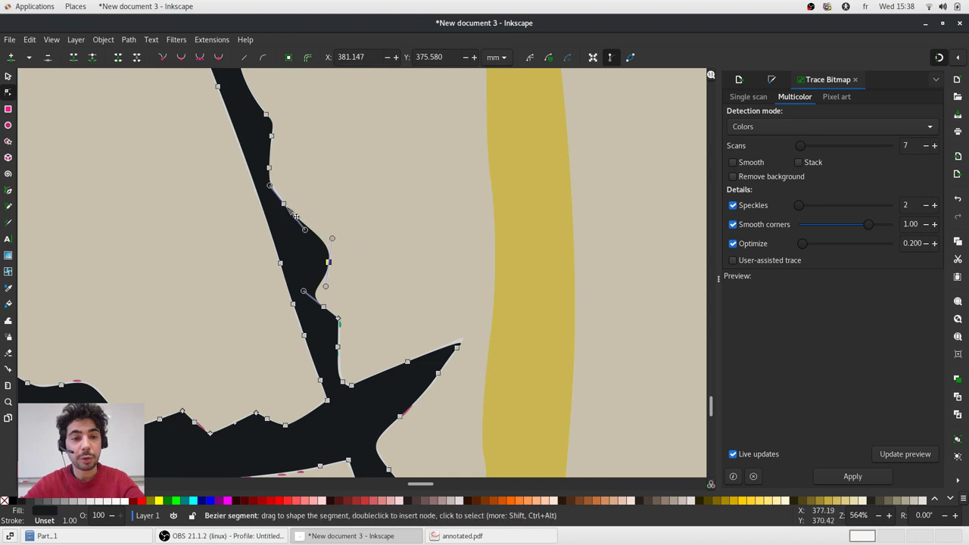
drag(284, 204, 305, 193)
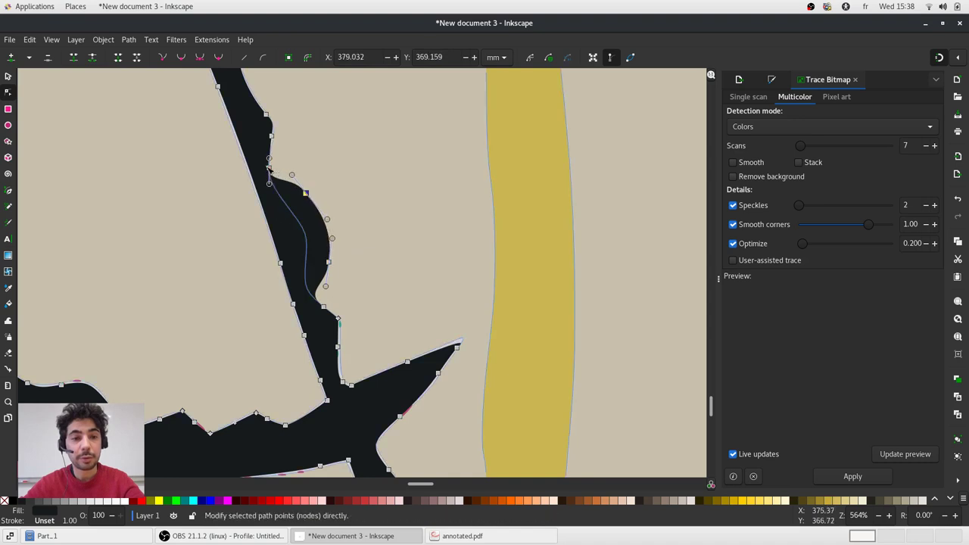
drag(270, 167, 288, 161)
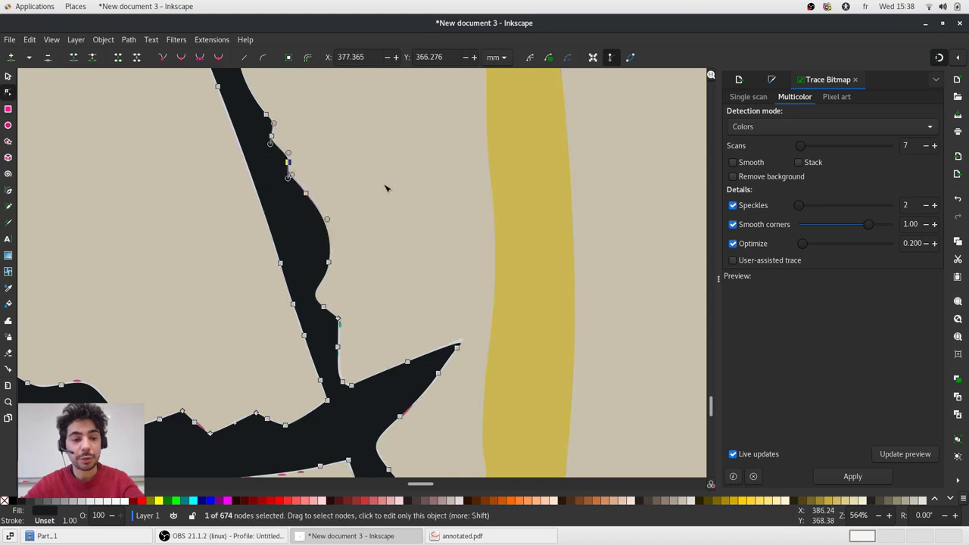
key(s)
ctrl+scroll(393, 189, down, 5)
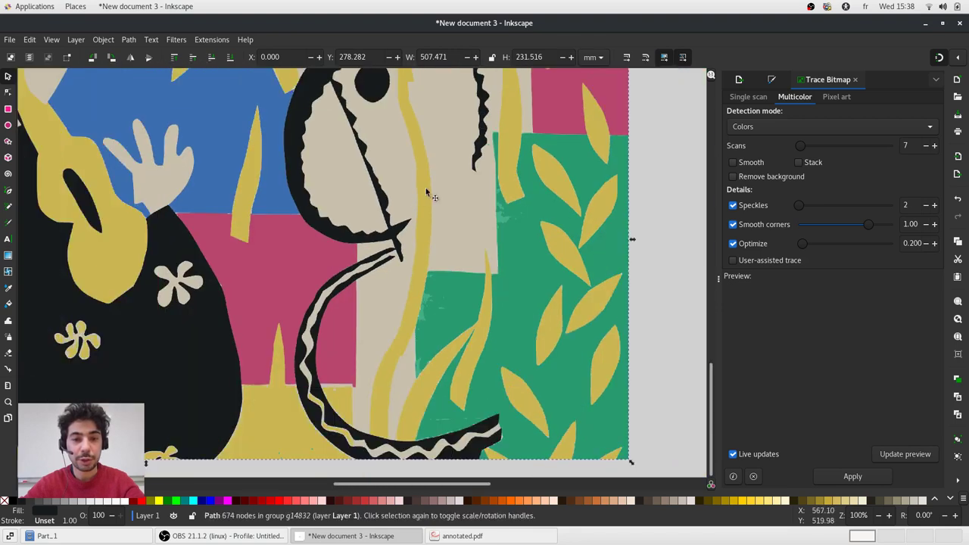
- Recolour the traced path holding the yellow shapes orange
click(515, 501)
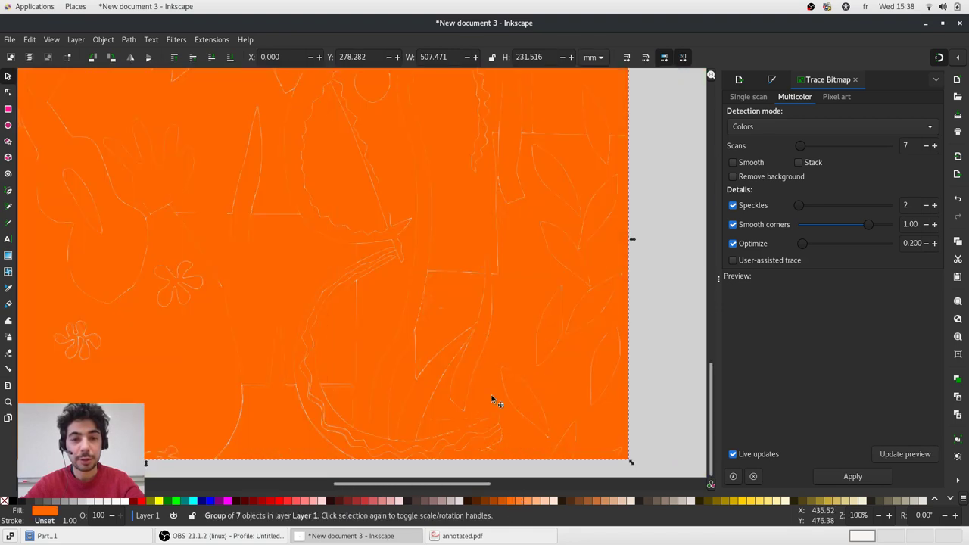
key(ctrl+z)
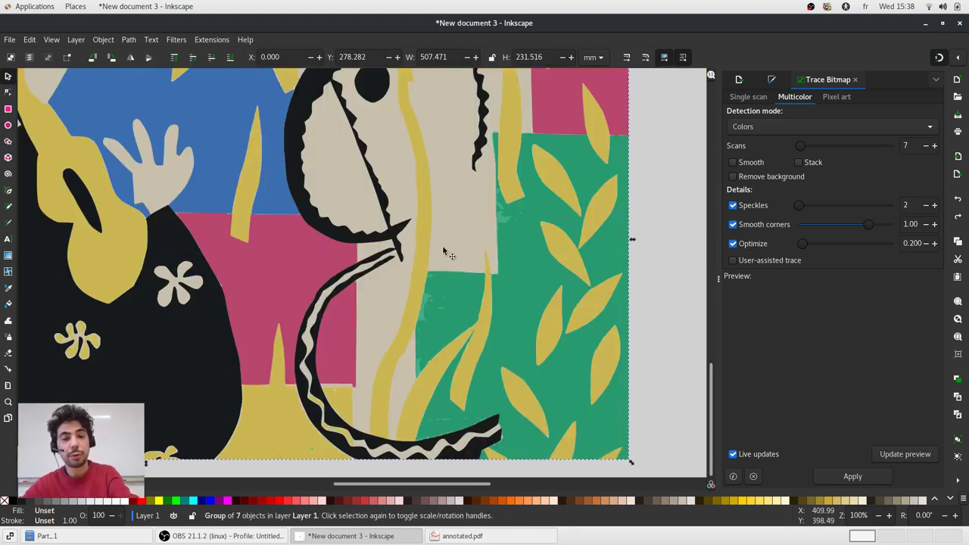
key(Escape)
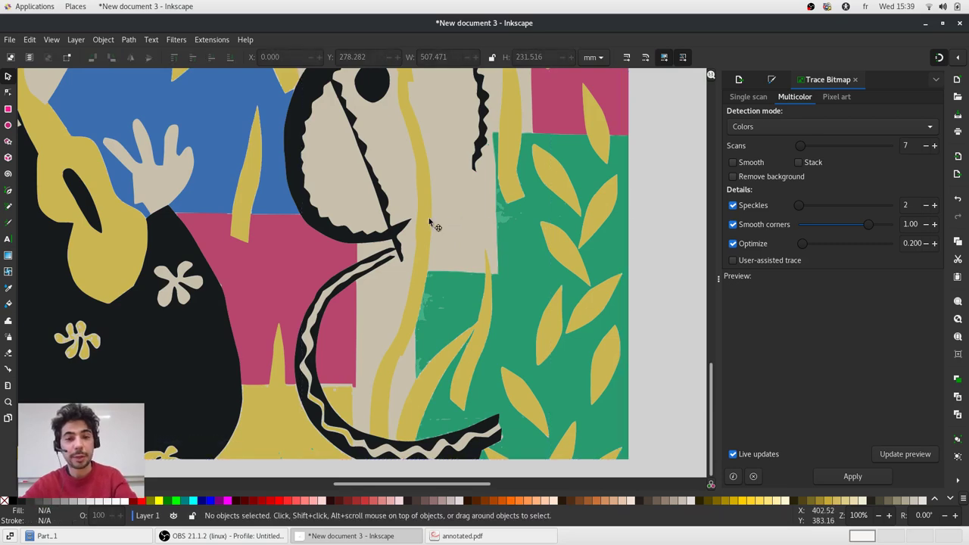
click(424, 222)
click(514, 501)
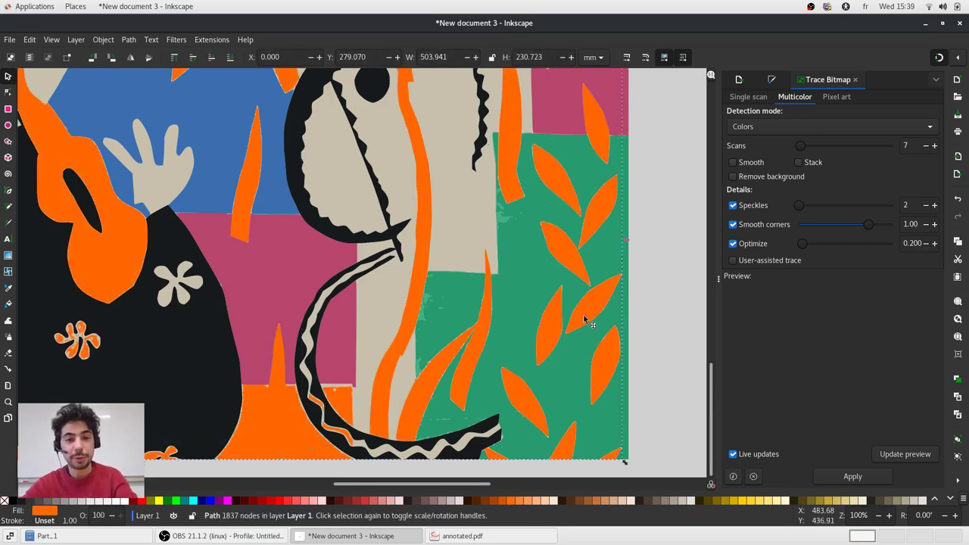
ctrl+scroll(599, 303, down, 3)
click(622, 285)
scroll(616, 282, up, 2)
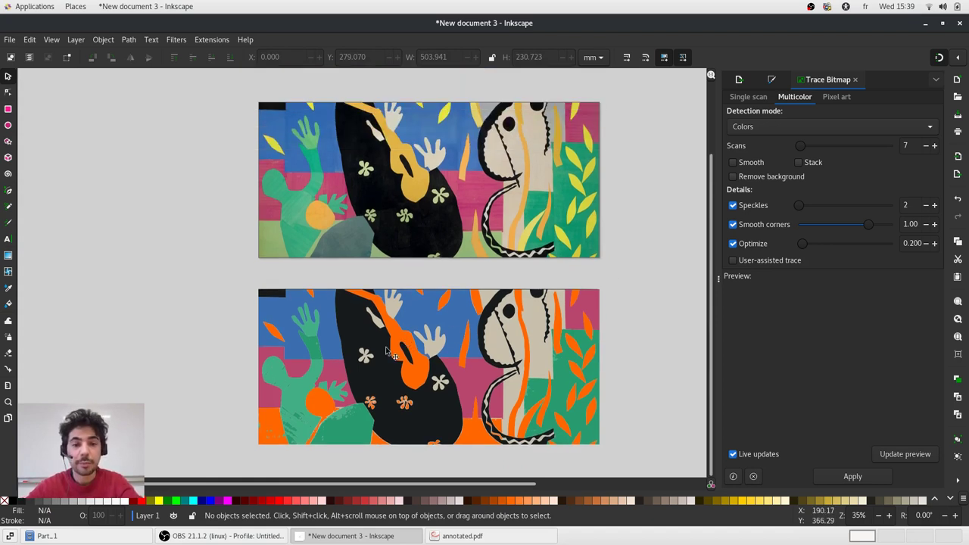
- Remove the middle flower by deleting its nodes from the orange and dark traced paths
mouse_move(370, 345)
mouse_down()
mouse_move(349, 333)
mouse_move(172, 308)
mouse_move(140, 274)
mouse_up()
key(ctrl+z)
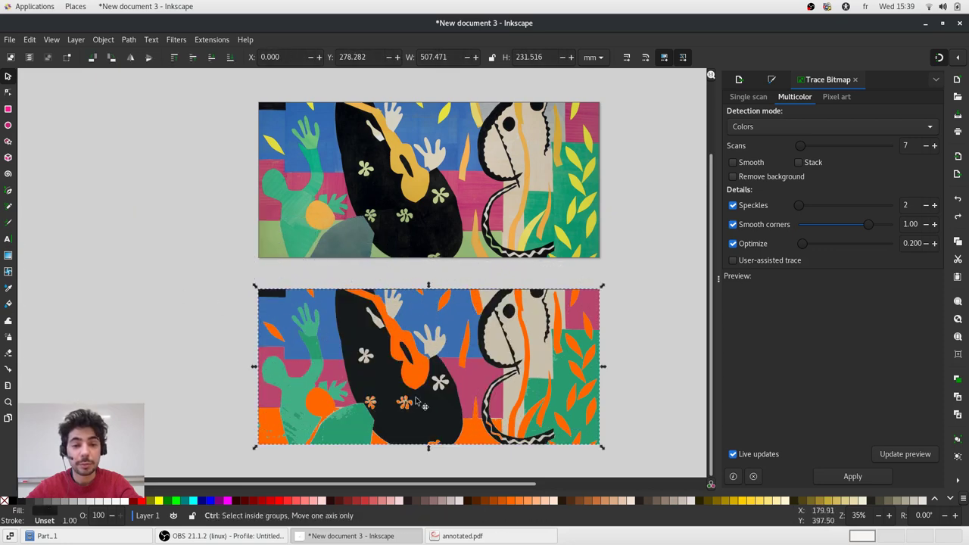
scroll(363, 379, up, 5)
click(389, 359)
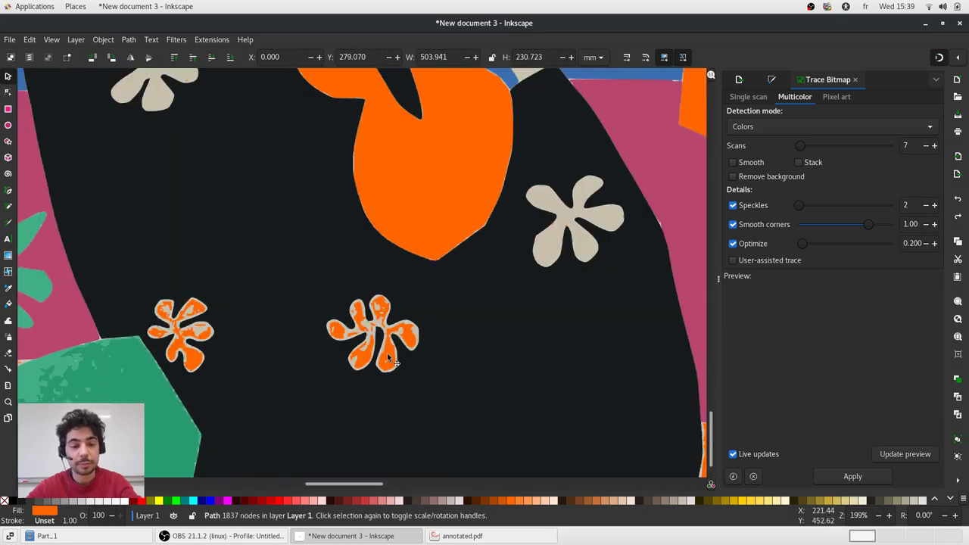
key(n)
drag(292, 281, 459, 405)
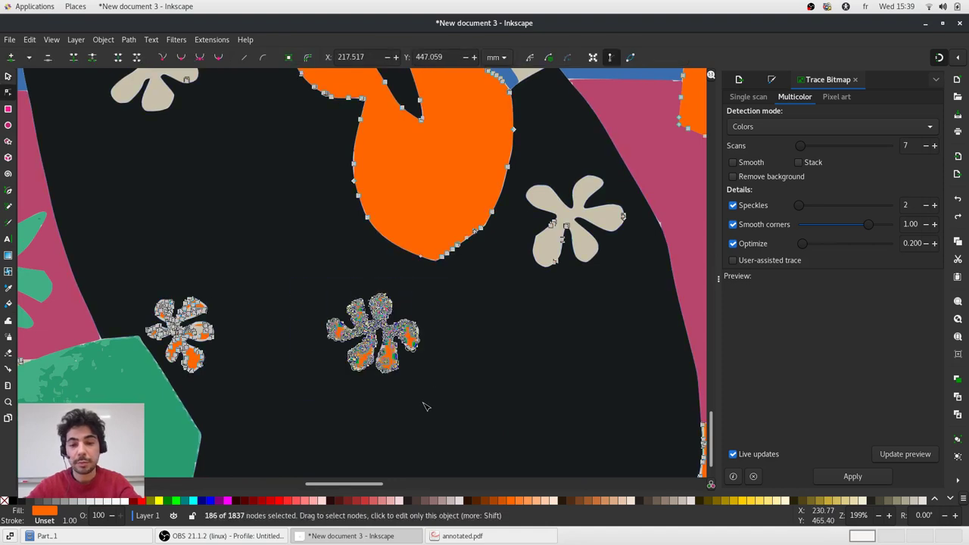
key(Delete)
click(370, 322)
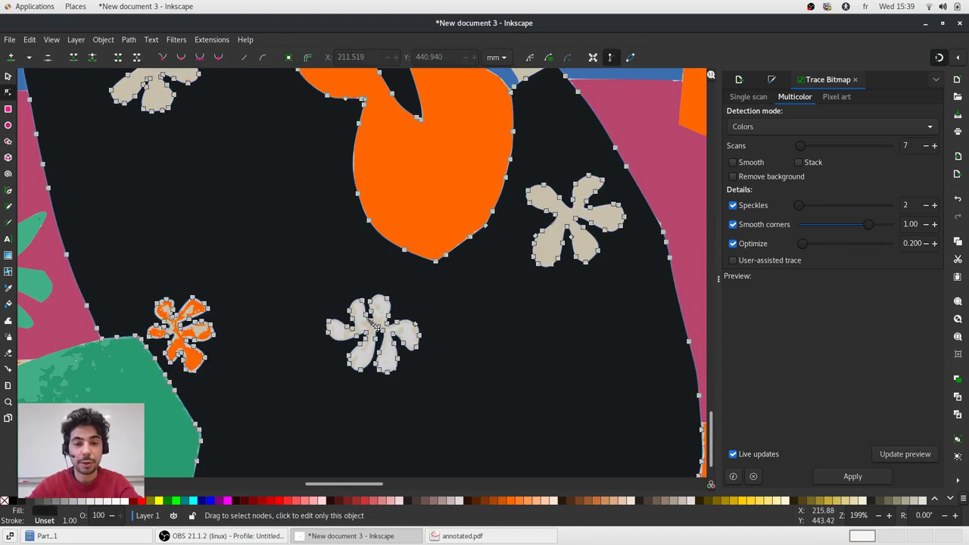
drag(319, 291, 450, 394)
key(Delete)
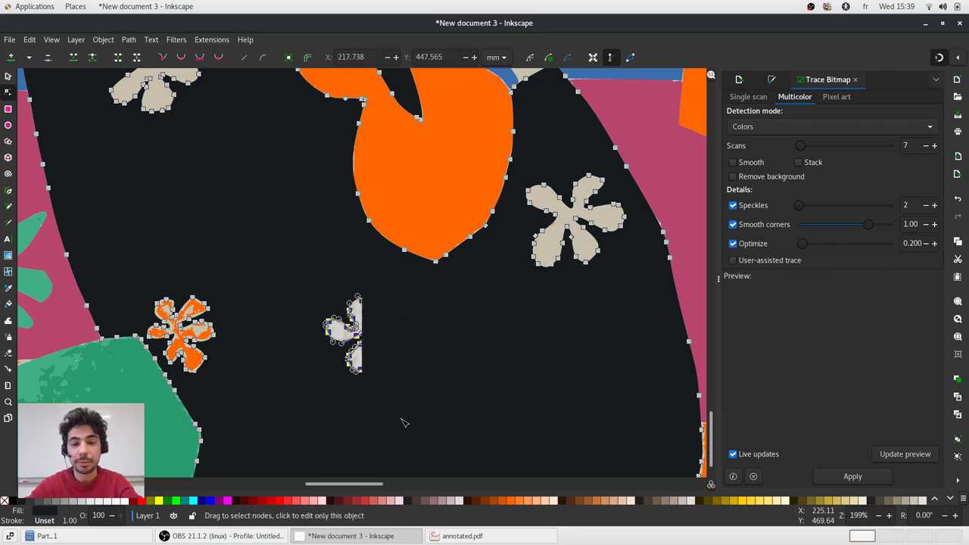
key(s)
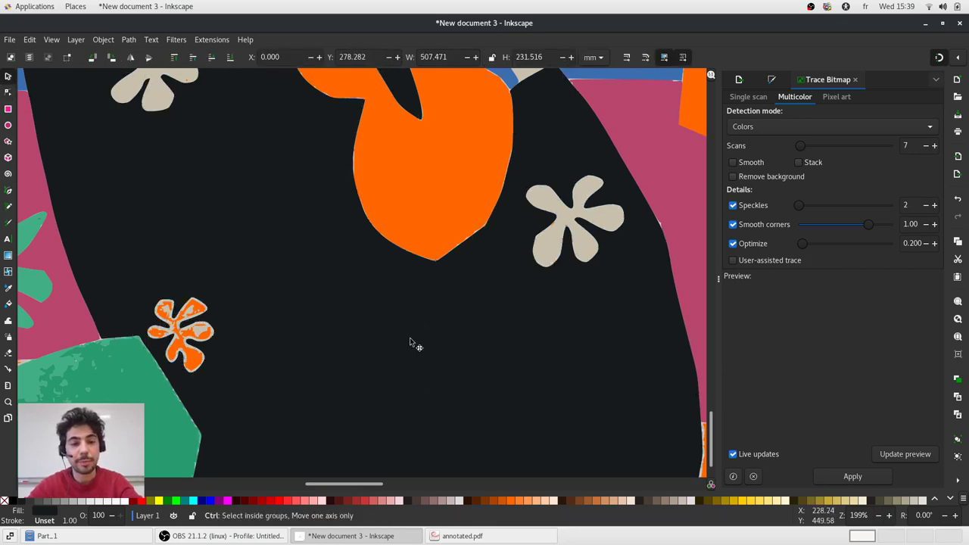
- Delete both Matisse images from the canvas
key(5)
click(627, 232)
scroll(628, 233, up, 3)
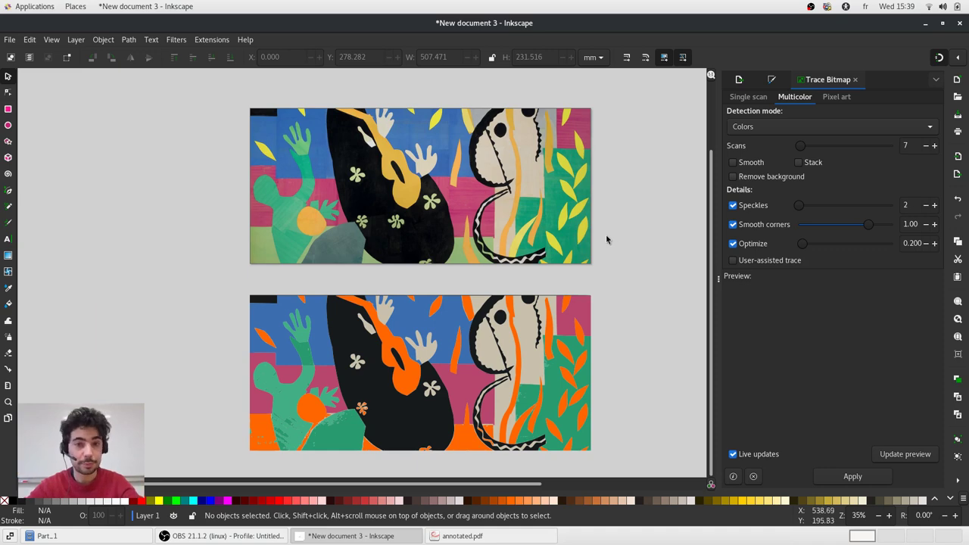
key(ctrl+a)
key(Delete)
- Drag the Picasso dove JPG from Files onto the Inkscape page
key(alt+Tab)
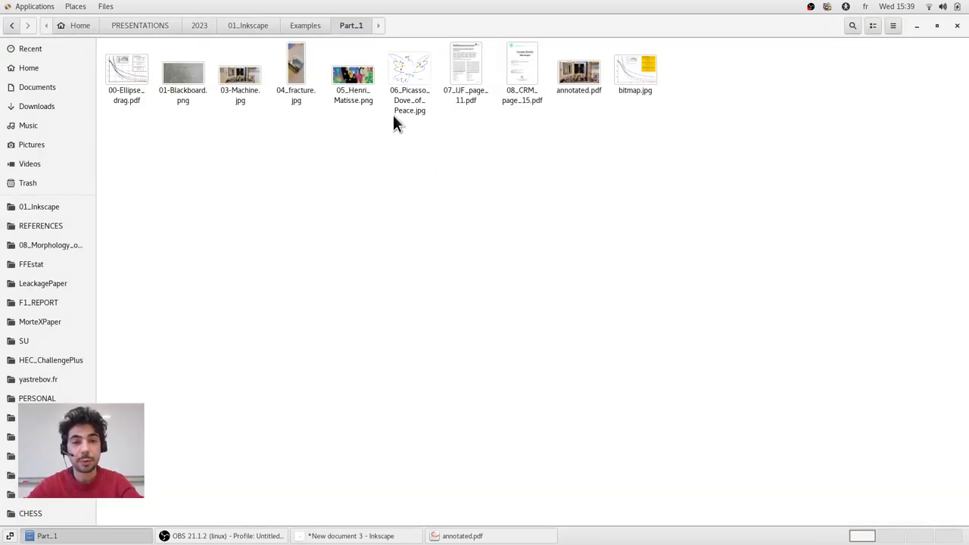
drag(413, 89, 428, 176)
key(alt+Tab)
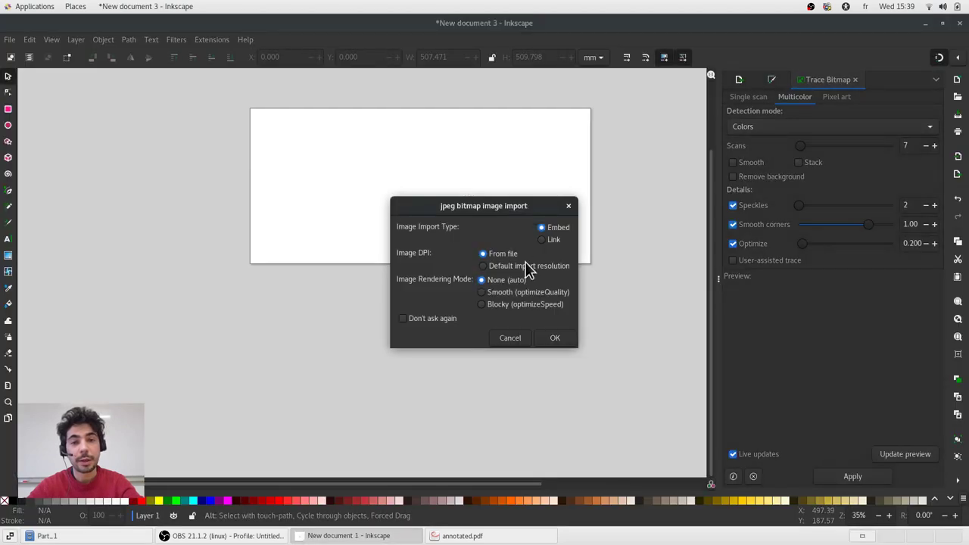
- Import the dove and trace it with single-scan brightness cutoff at threshold 0.663
click(559, 335)
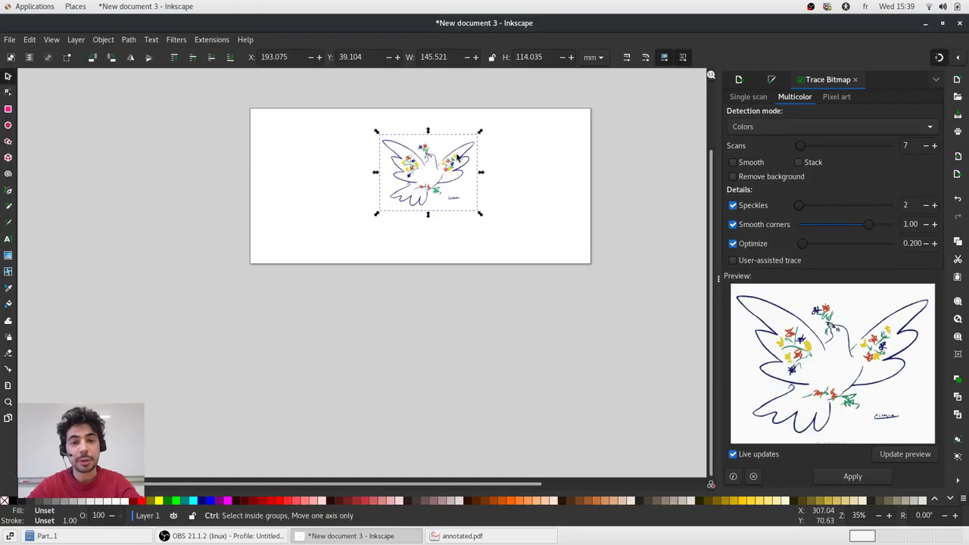
scroll(453, 134, up, 4)
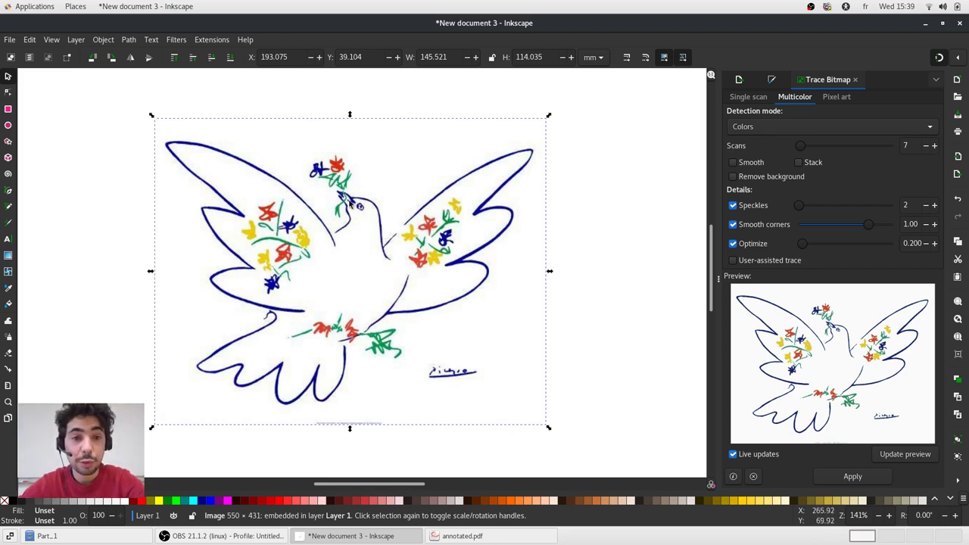
click(748, 97)
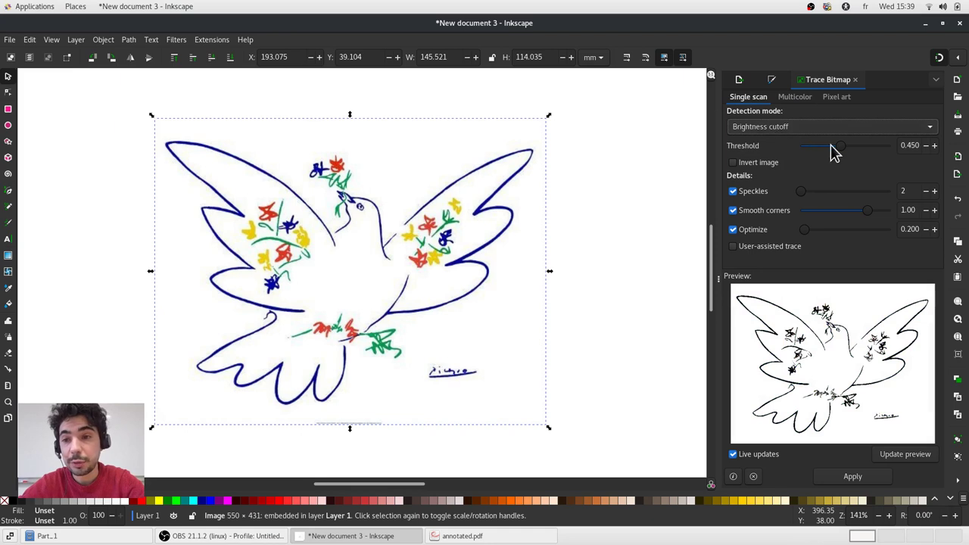
drag(840, 147, 865, 155)
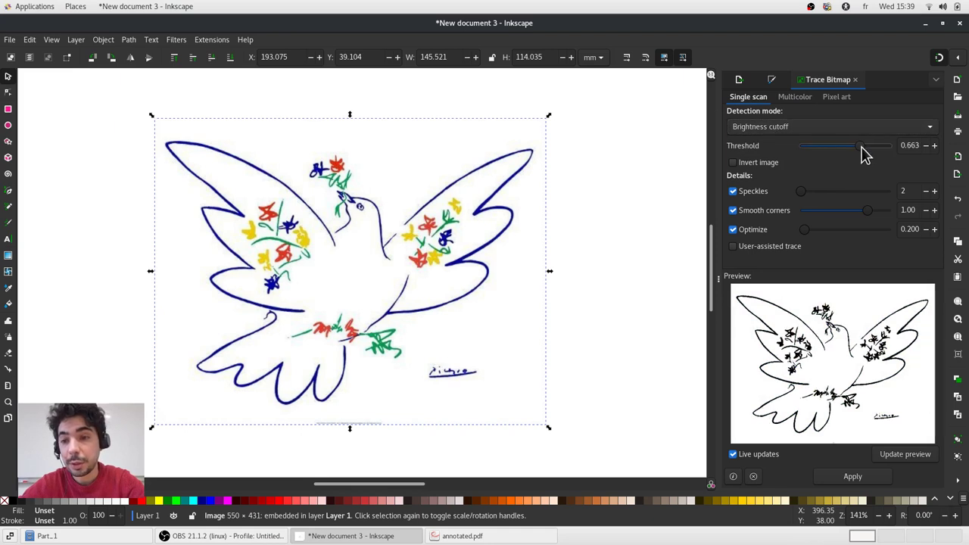
click(853, 476)
- Move the traced black dove beside the colour original
scroll(195, 188, down, 3)
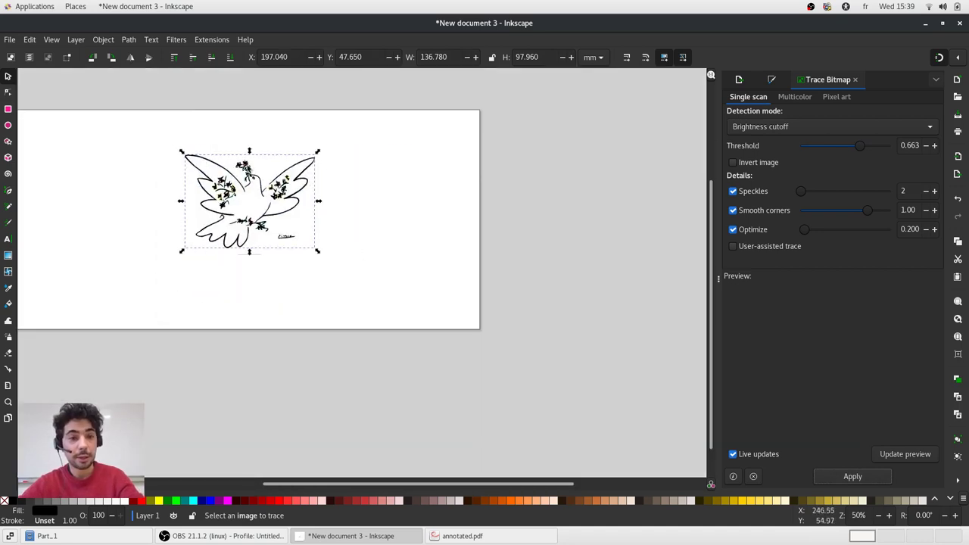
scroll(287, 198, up, 1)
drag(282, 174, 490, 173)
scroll(490, 173, up, 2)
scroll(490, 173, up, 2)
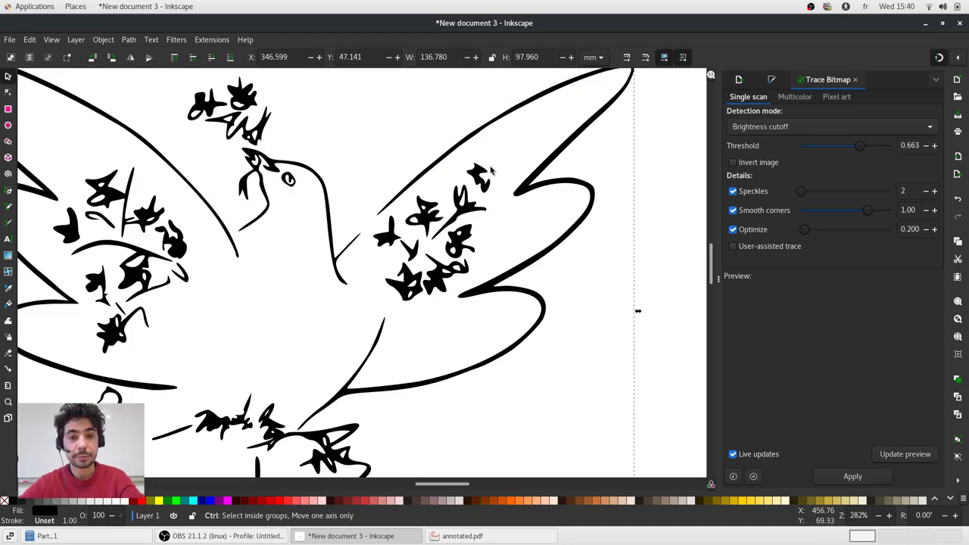
scroll(451, 225, down, 2)
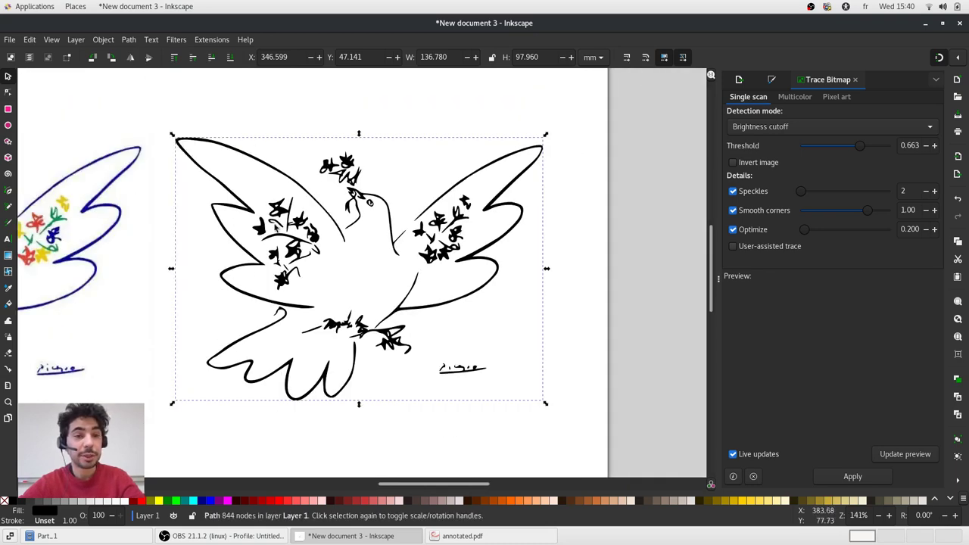
click(129, 40)
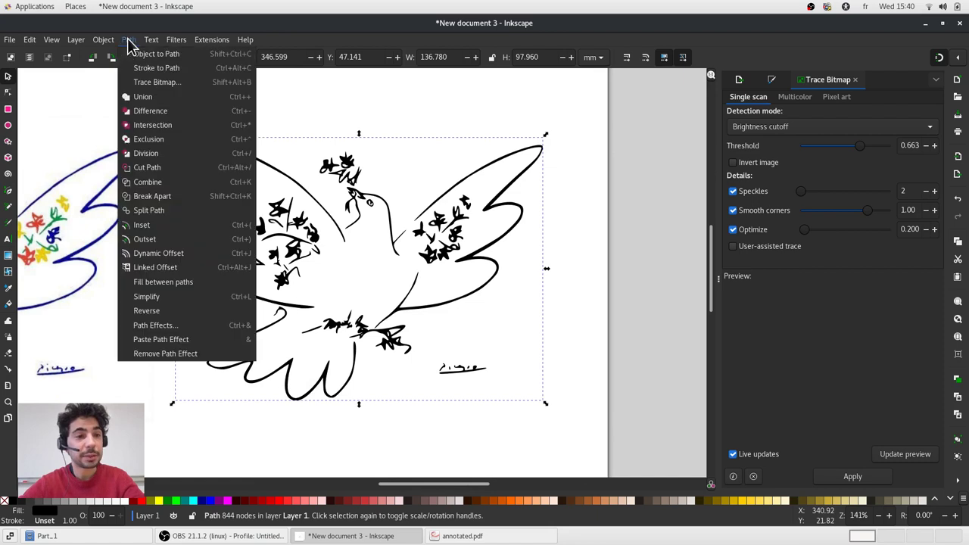
- Break the traced dove into separate paths and delete the leaves above the head and left wing
click(155, 196)
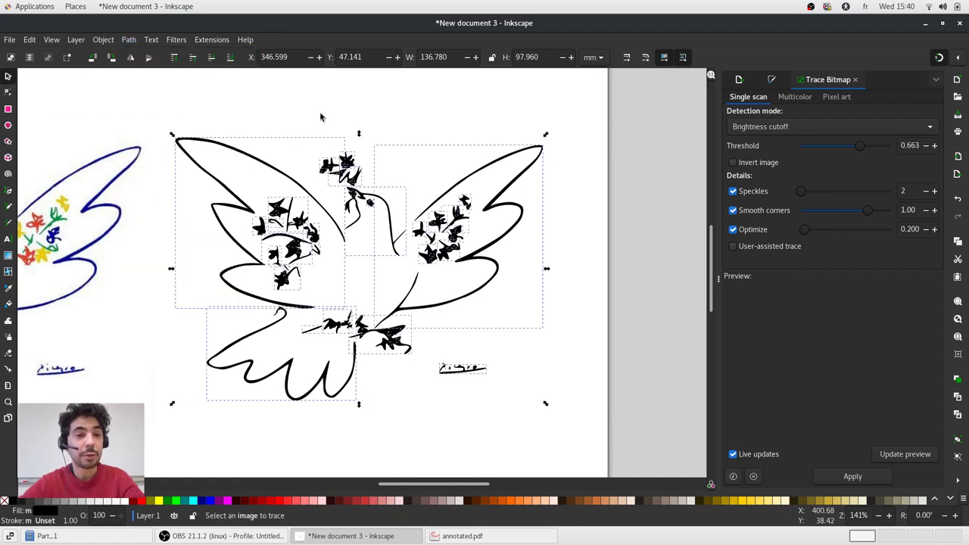
click(331, 135)
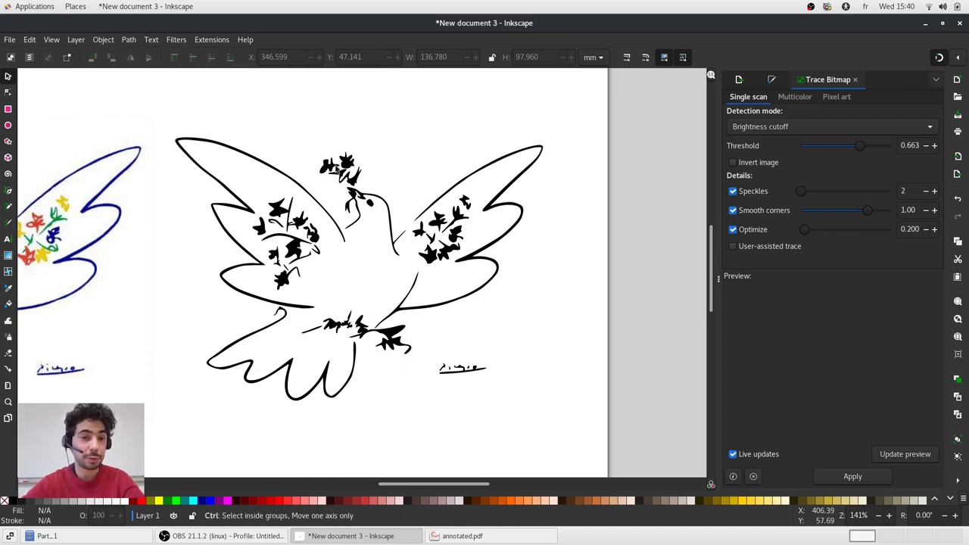
drag(310, 138, 383, 197)
key(Delete)
drag(325, 147, 252, 316)
key(Delete)
- Delete the signature, the right-wing leaves and the claw path near the feet
drag(504, 399, 428, 336)
key(Delete)
drag(495, 136, 409, 291)
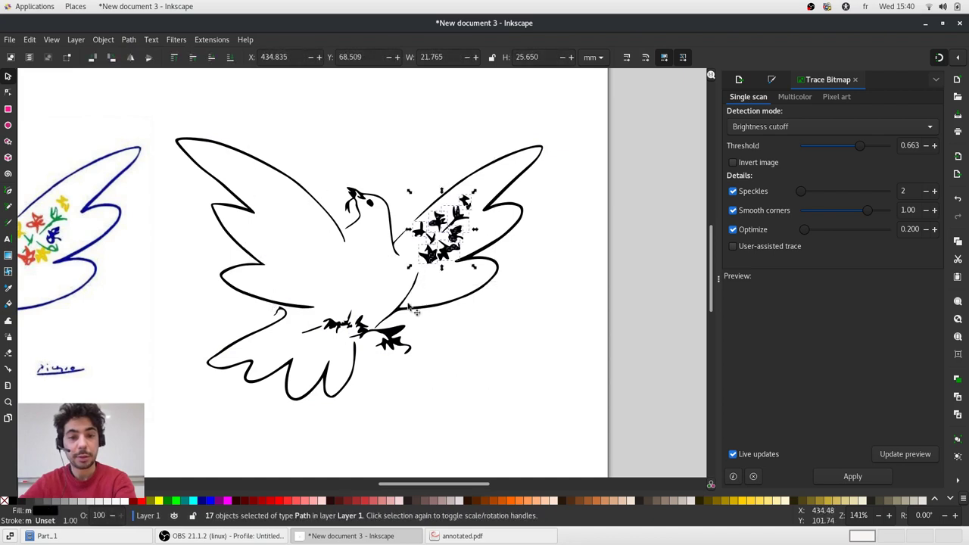
key(Delete)
drag(433, 364, 399, 350)
click(399, 351)
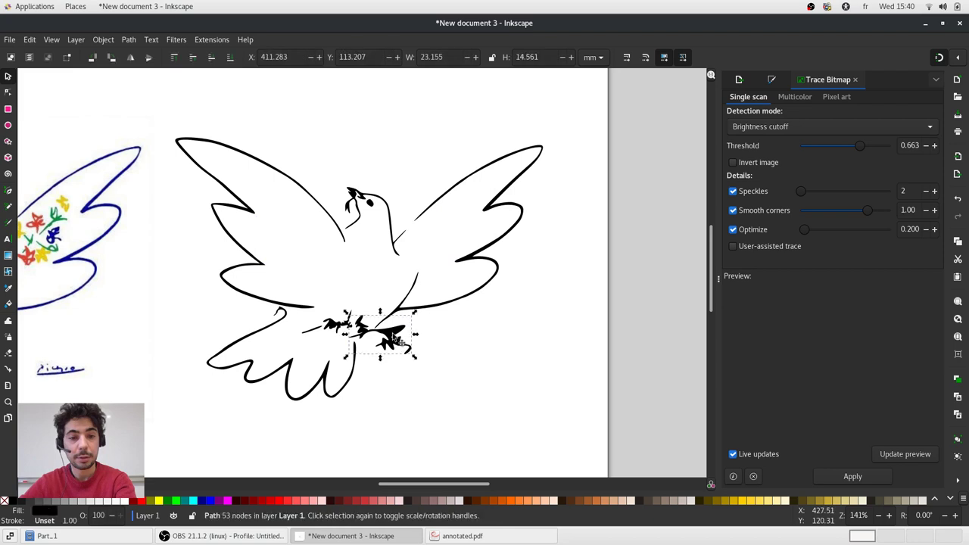
key(Delete)
- Delete the olive branch and leftover claw marks at the dove's feet
drag(358, 302, 296, 353)
key(Delete)
drag(399, 350, 389, 335)
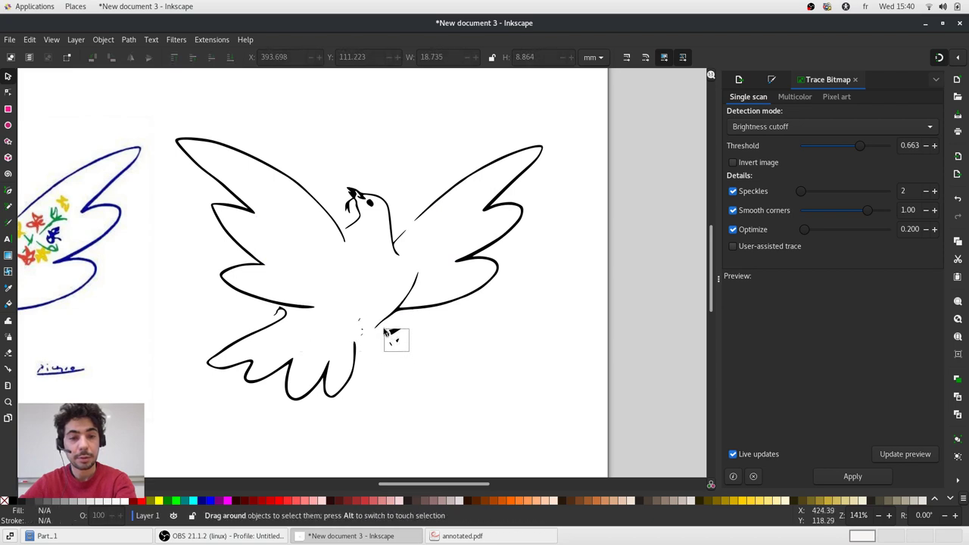
key(Delete)
drag(344, 312, 374, 342)
key(Delete)
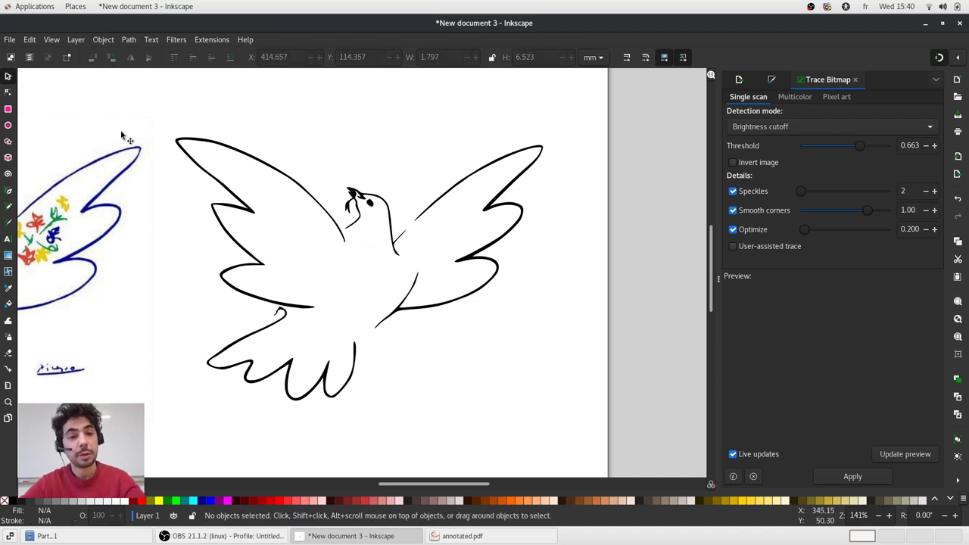
key(1)
click(471, 165)
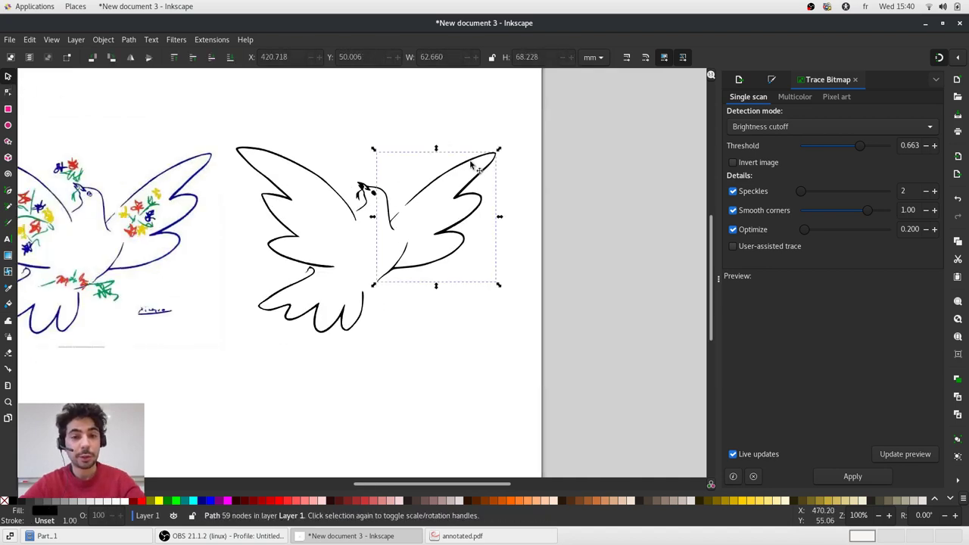
- Combine the seven traced dove pieces into one path and fill it orange
click(515, 112)
drag(515, 113, 227, 375)
click(129, 39)
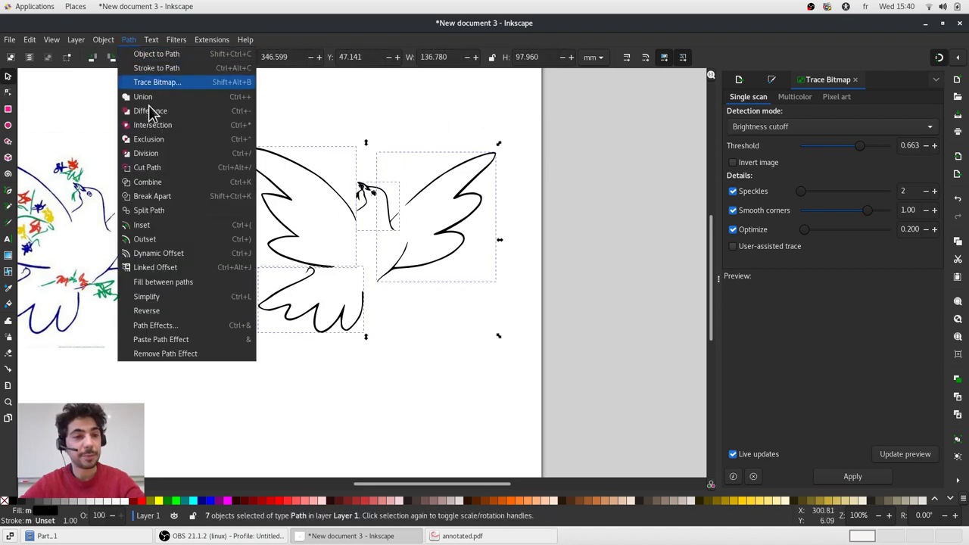
click(151, 183)
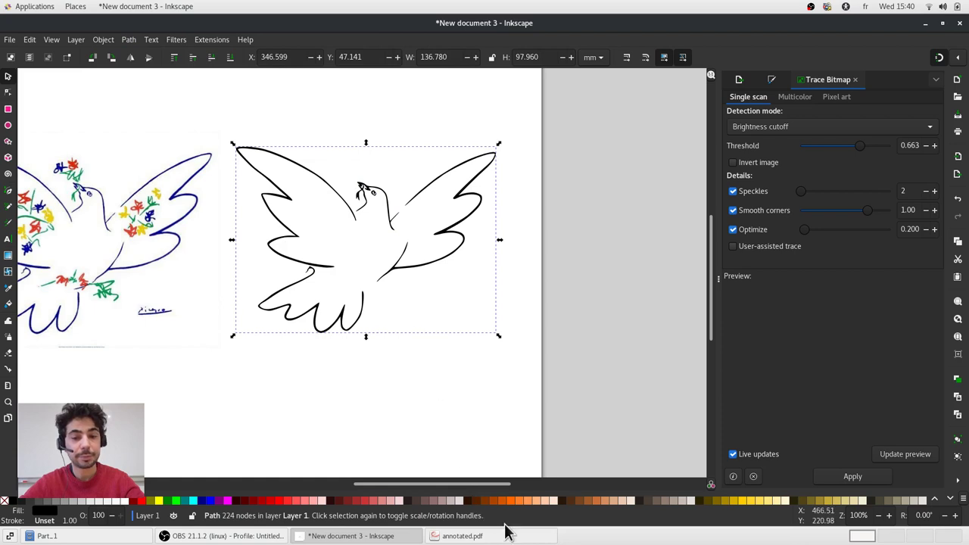
shift+click(511, 501)
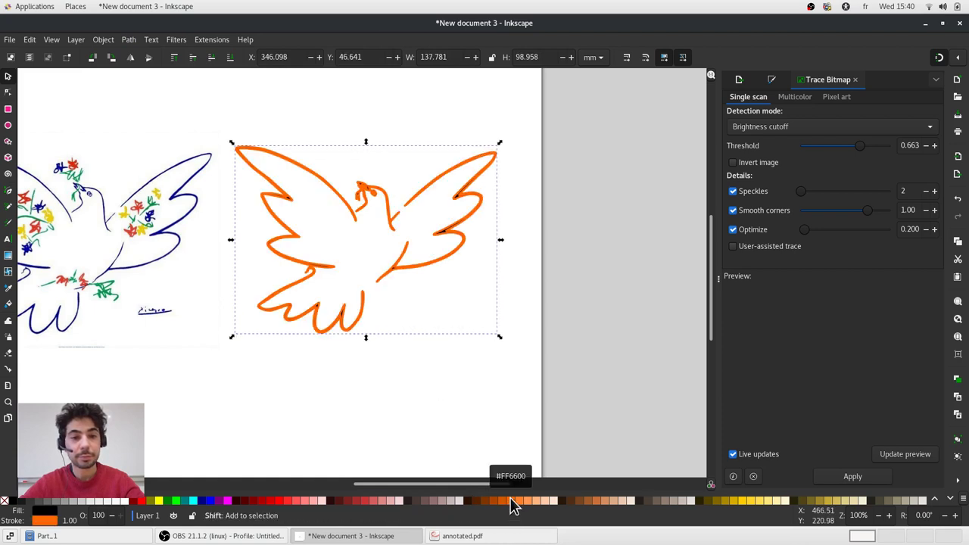
key(ctrl+z)
click(511, 501)
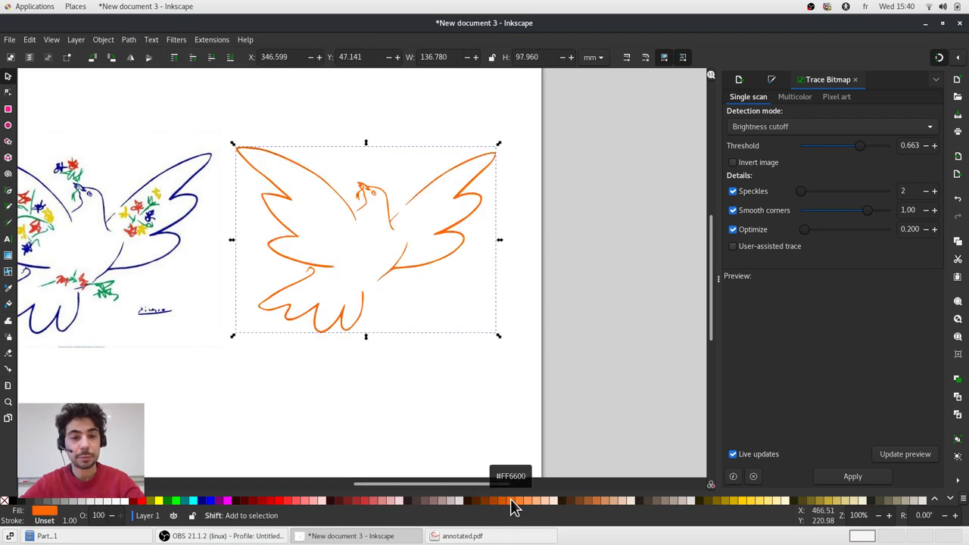
click(481, 406)
- Delete both the original dove and the orange traced dove
scroll(398, 193, up, 3)
scroll(401, 200, down, 1)
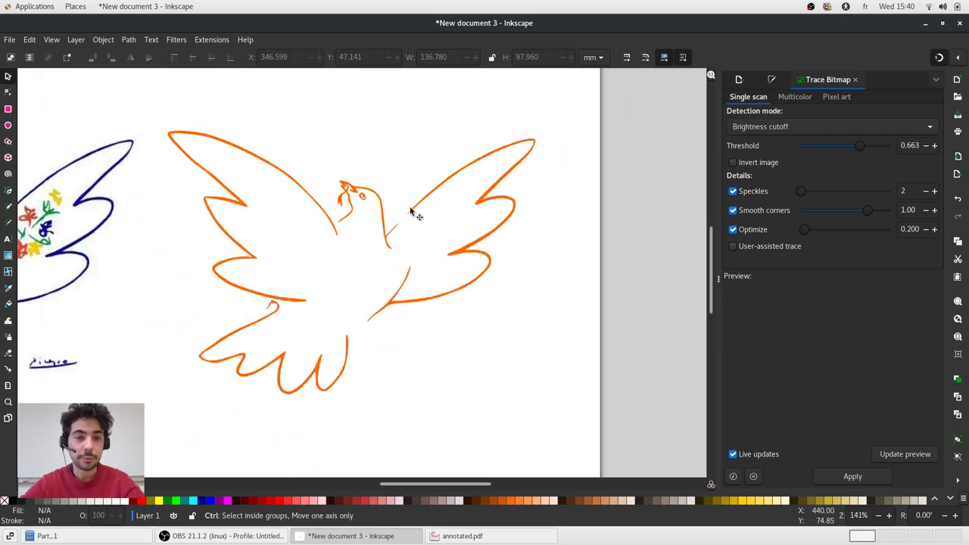
scroll(334, 223, up, 2)
scroll(363, 178, down, 3)
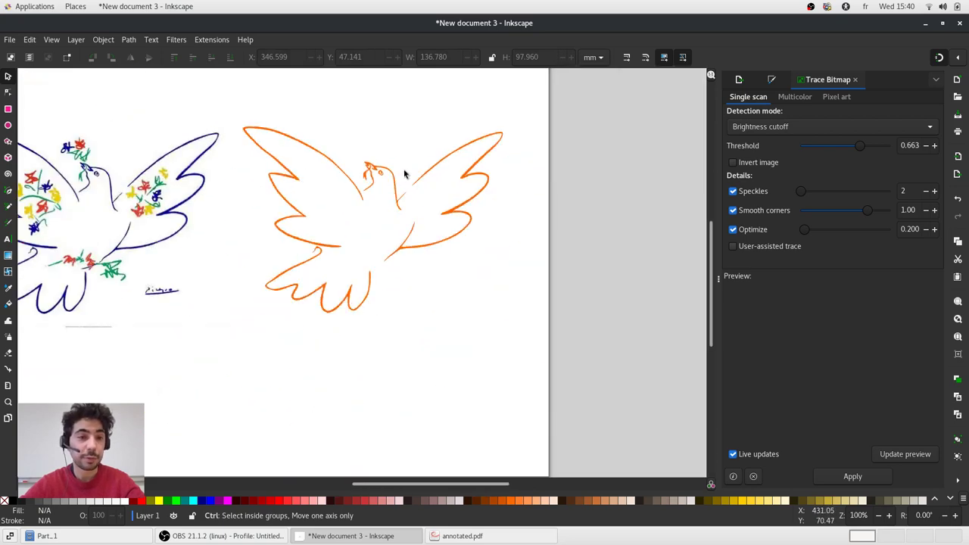
scroll(405, 174, down, 1)
scroll(383, 168, up, 1)
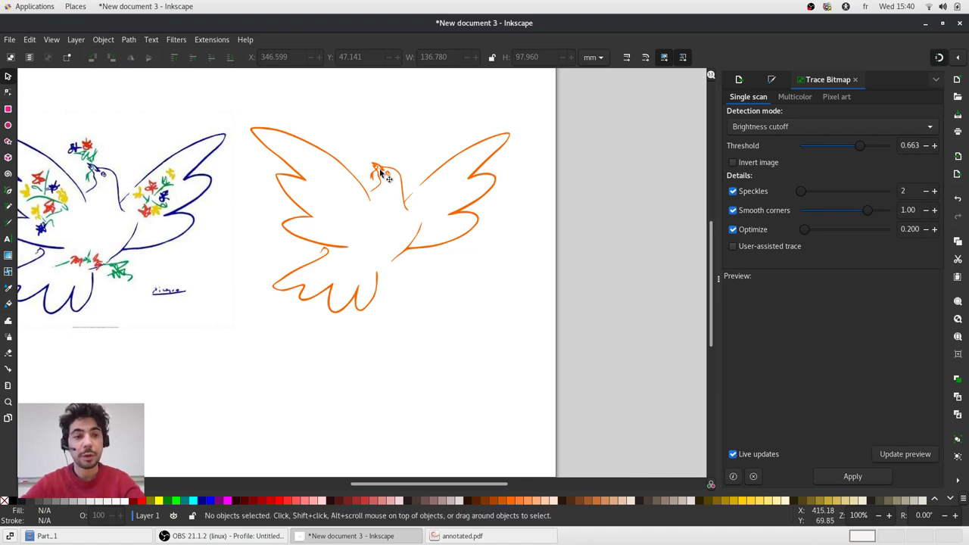
scroll(438, 199, down, 1)
scroll(201, 165, up, 1)
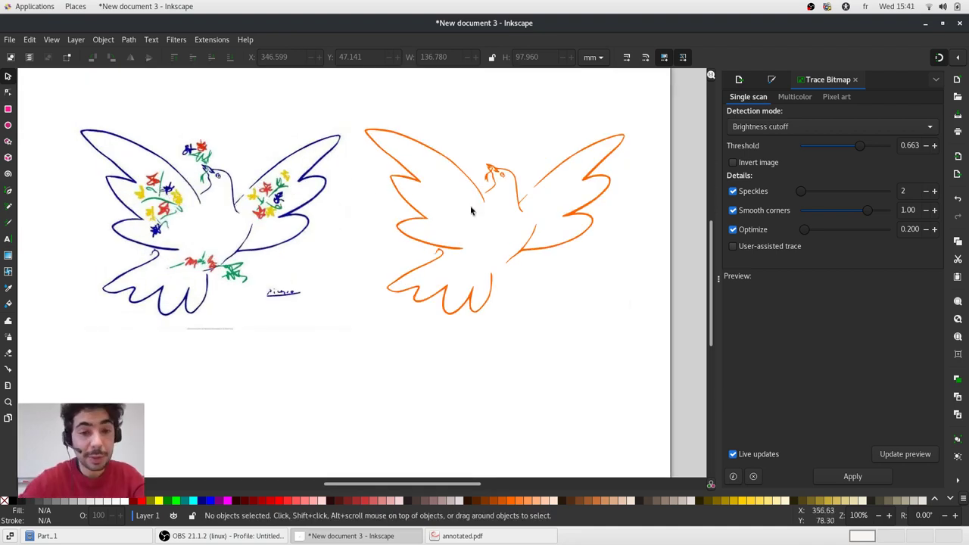
click(480, 169)
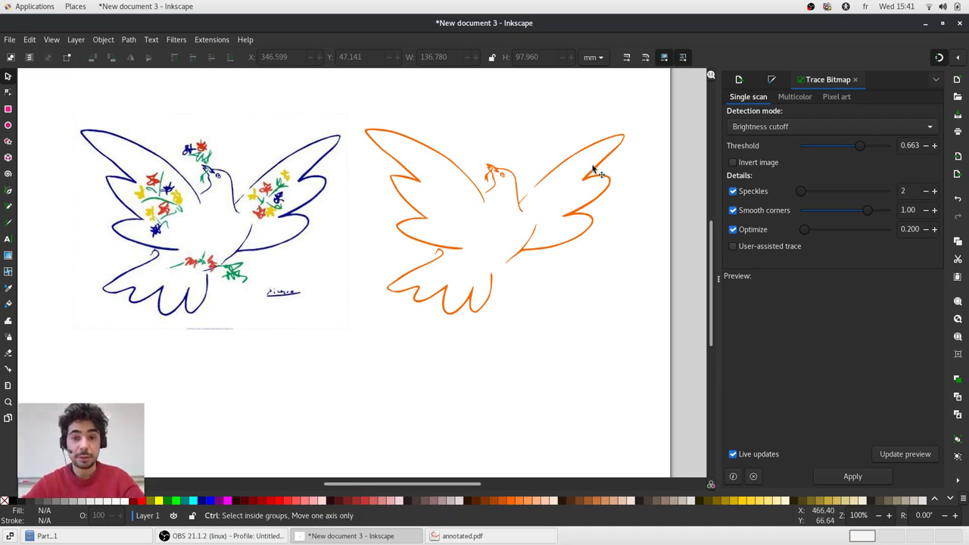
scroll(597, 166, up, 3)
scroll(610, 158, down, 3)
key(ctrl+a)
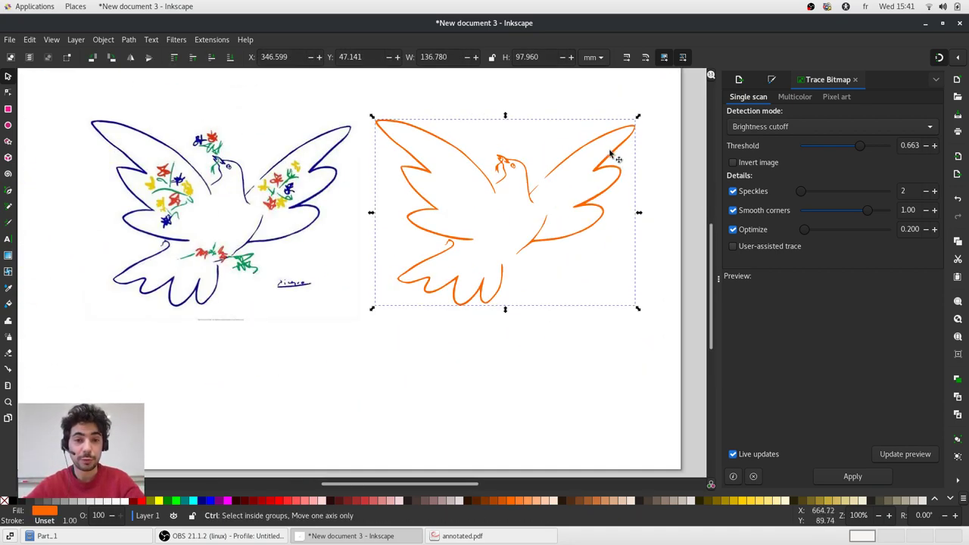
key(Delete)
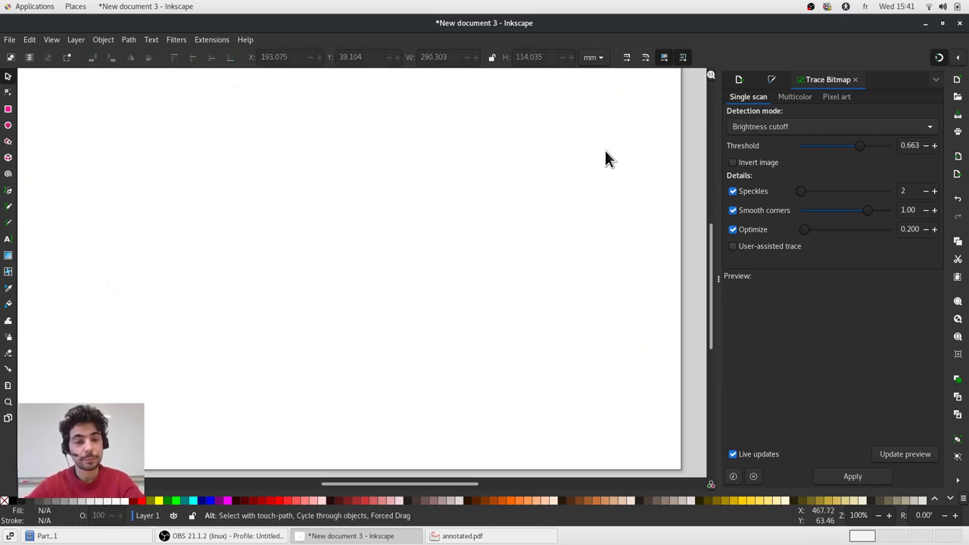
- Drag 07_IJF_page_11.pdf from Files into the Inkscape document
key(alt+Tab)
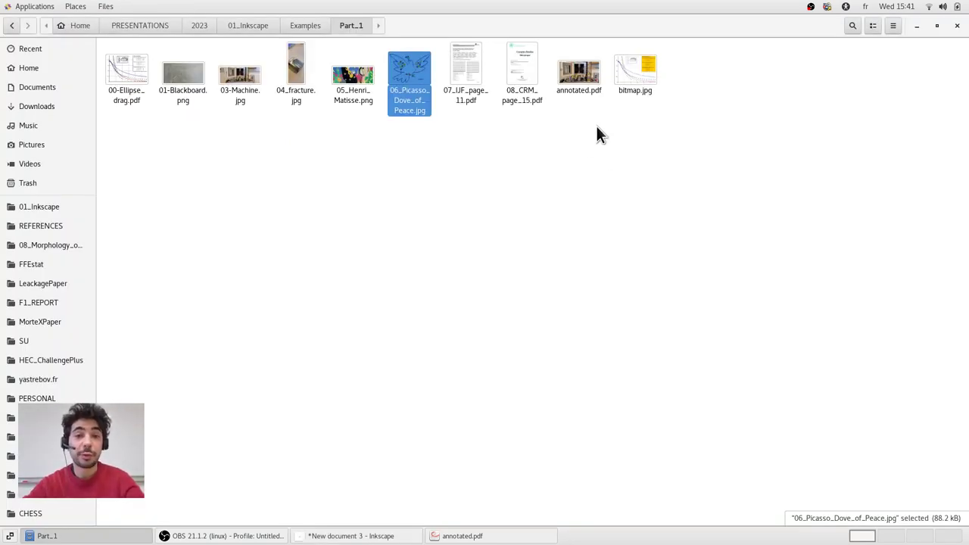
click(468, 78)
drag(468, 78, 262, 203)
key(alt+Tab)
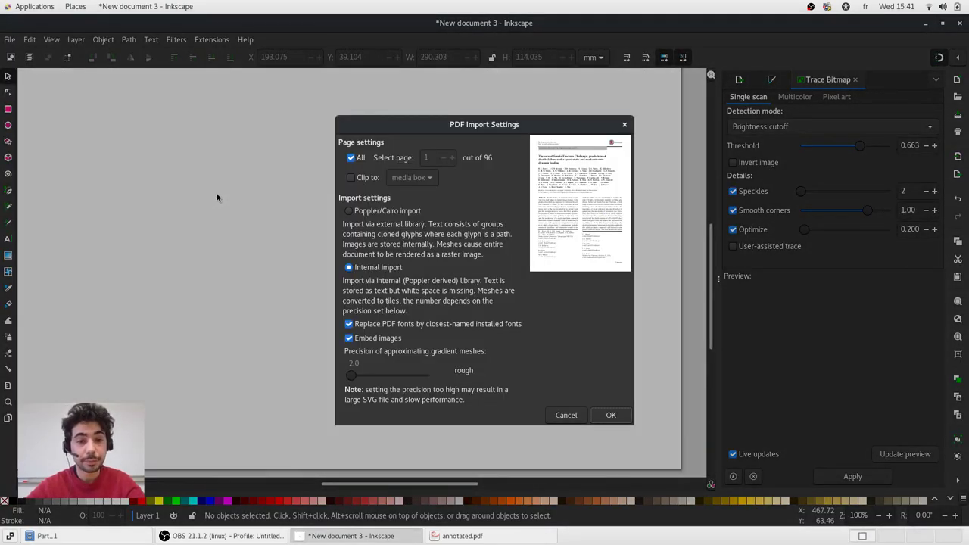
- Import only page 11 of the 96-page PDF using Poppler/Cairo import instead of internal import
click(353, 159)
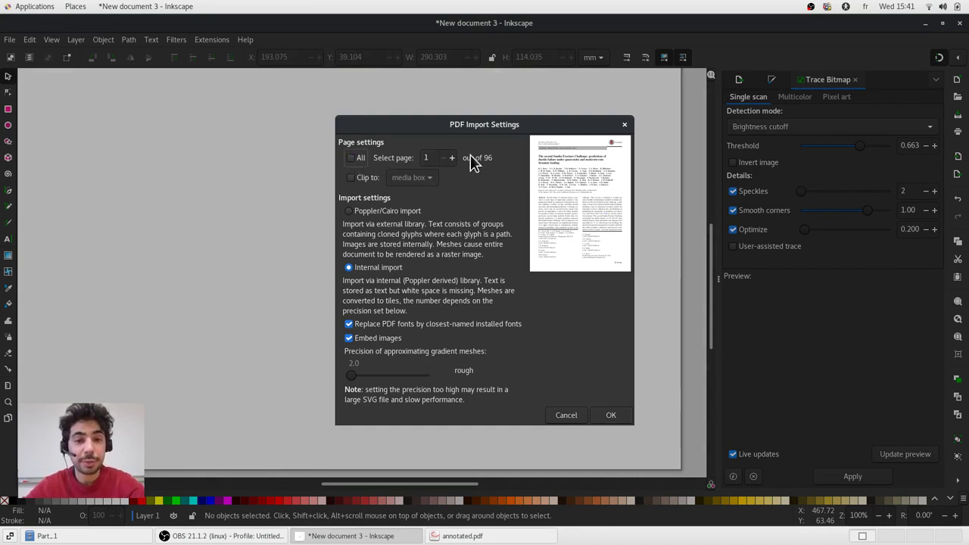
click(452, 158)
click(453, 158)
click(452, 159)
click(453, 159)
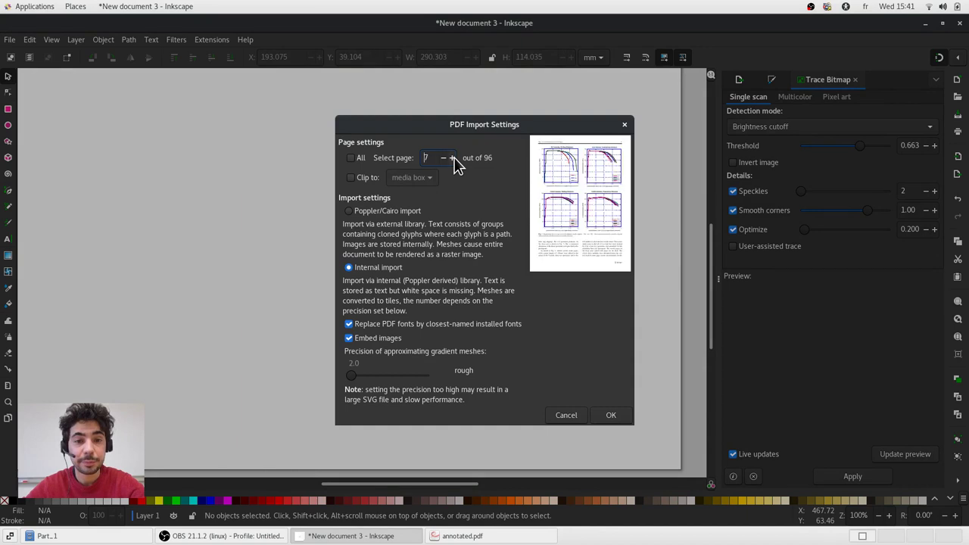
click(452, 158)
click(453, 158)
click(453, 159)
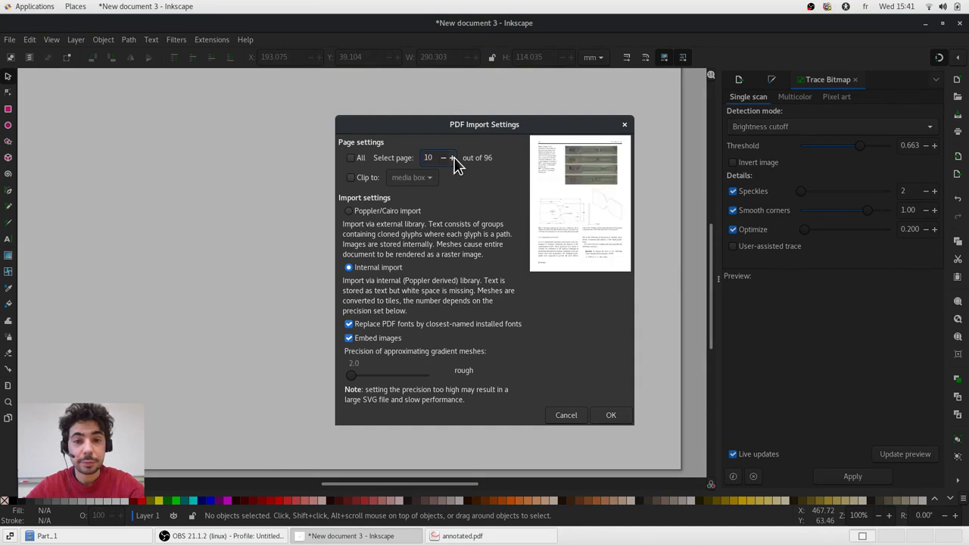
click(453, 158)
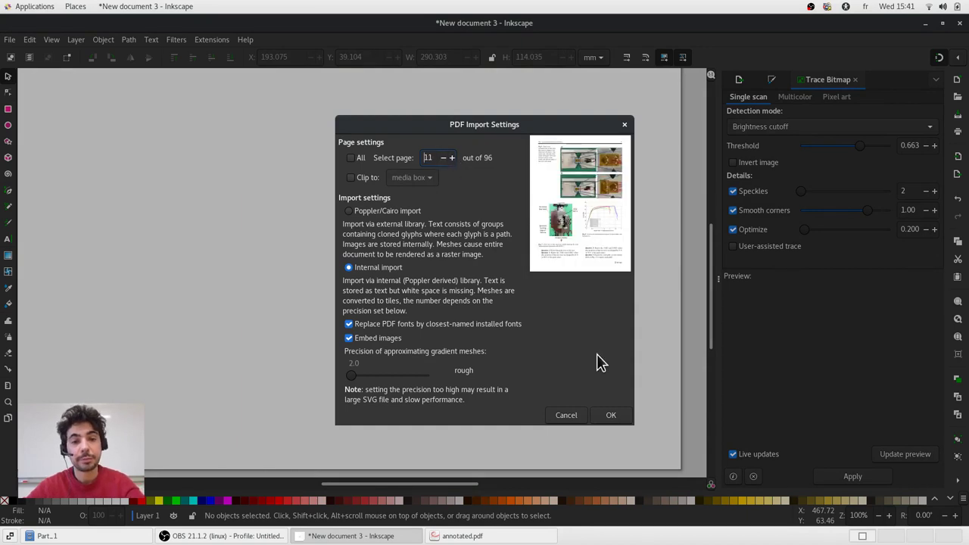
click(350, 212)
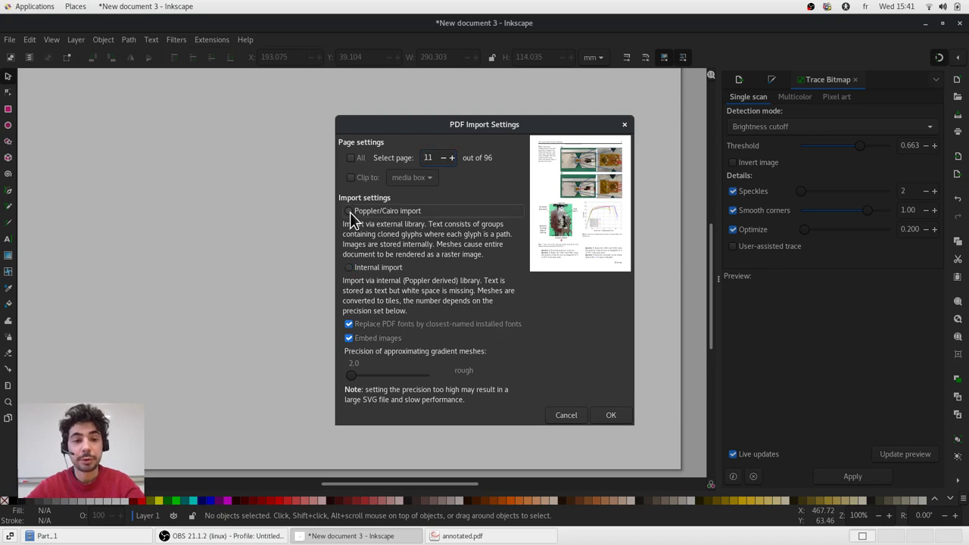
click(608, 414)
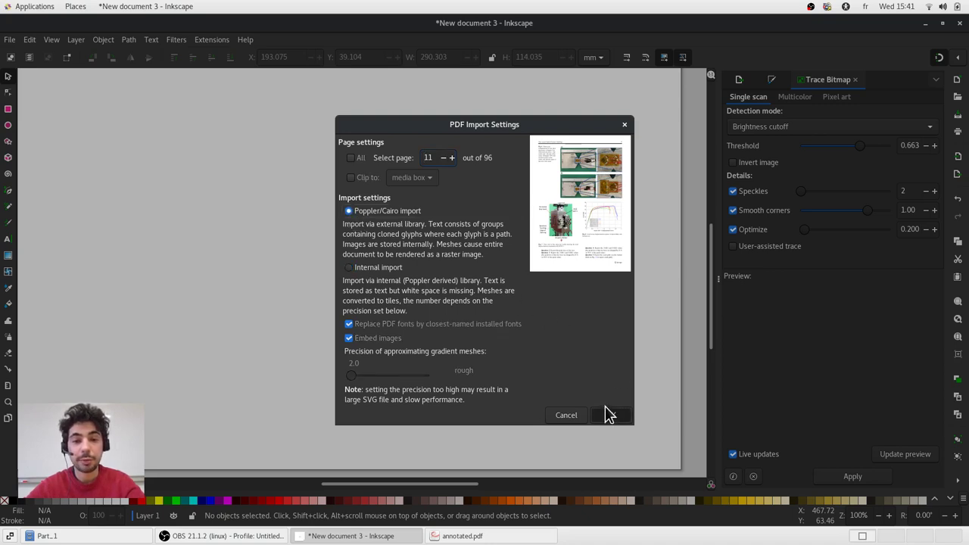
- Move the imported page so its top sits at Y 0
ctrl+scroll(542, 307, down, 2)
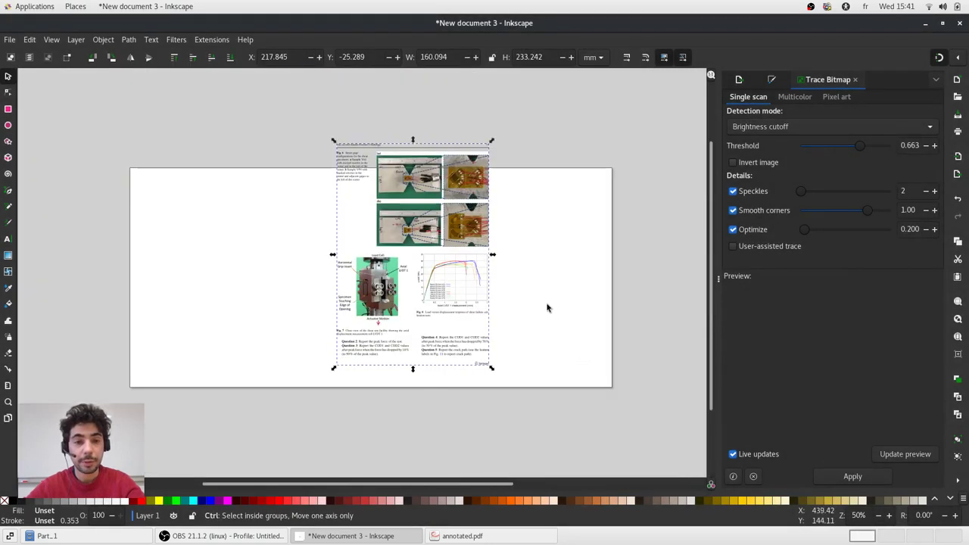
ctrl+scroll(480, 193, up, 3)
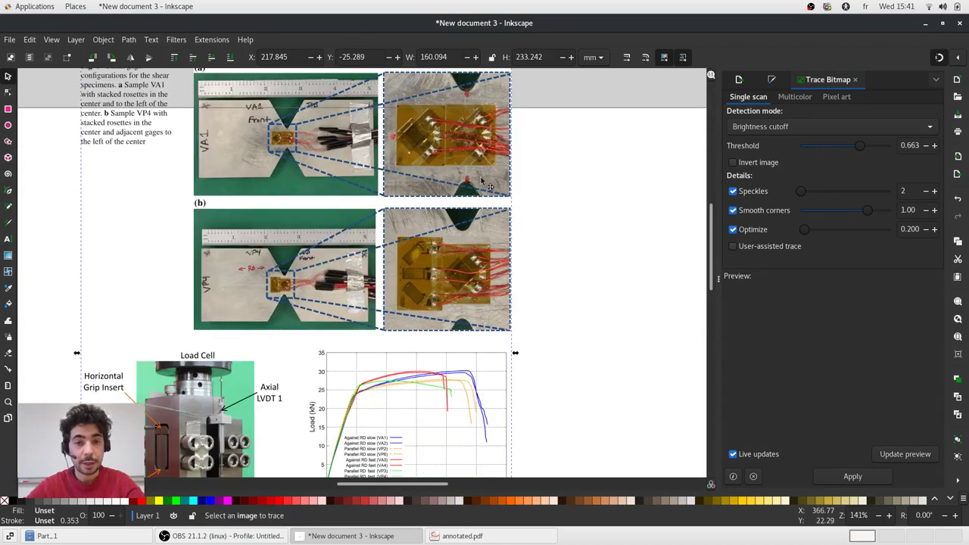
drag(482, 180, 487, 241)
click(632, 189)
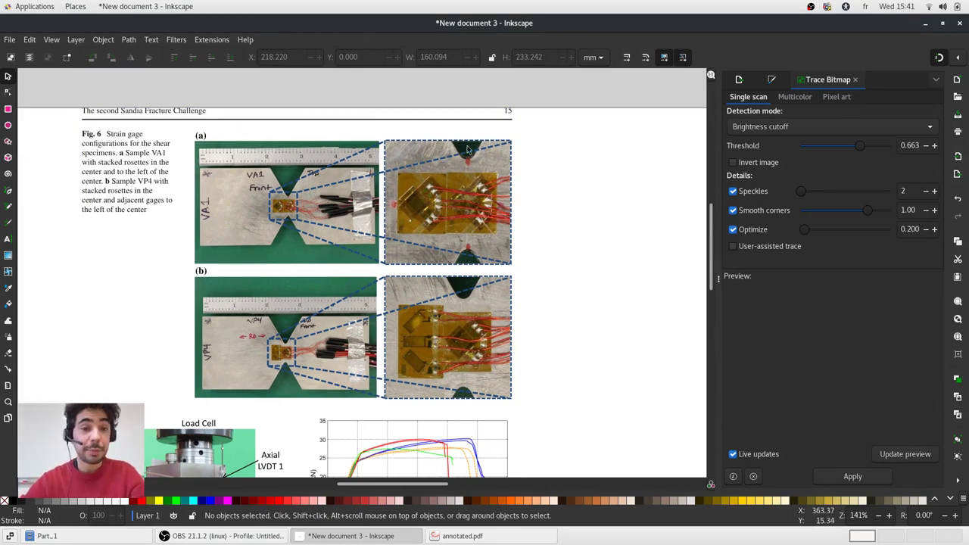
- Delete the dashed zoom-callout outline from figure (a)
scroll(274, 208, up, 2)
scroll(254, 200, down, 2)
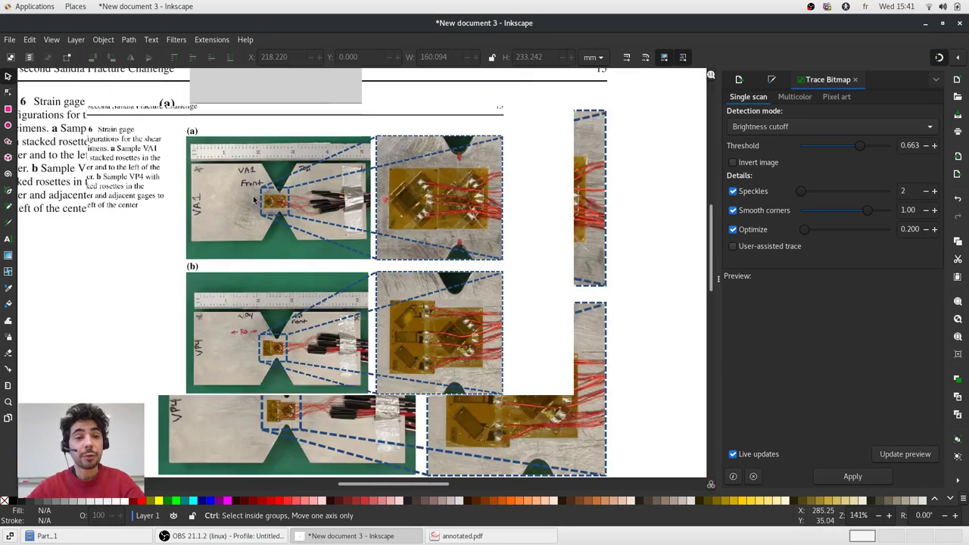
scroll(252, 189, up, 2)
click(259, 153)
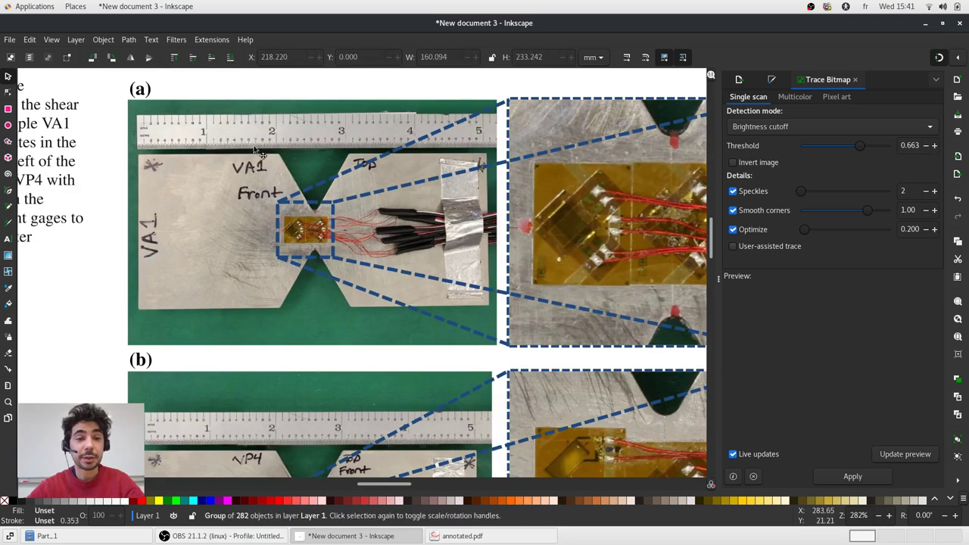
scroll(275, 192, down, 3)
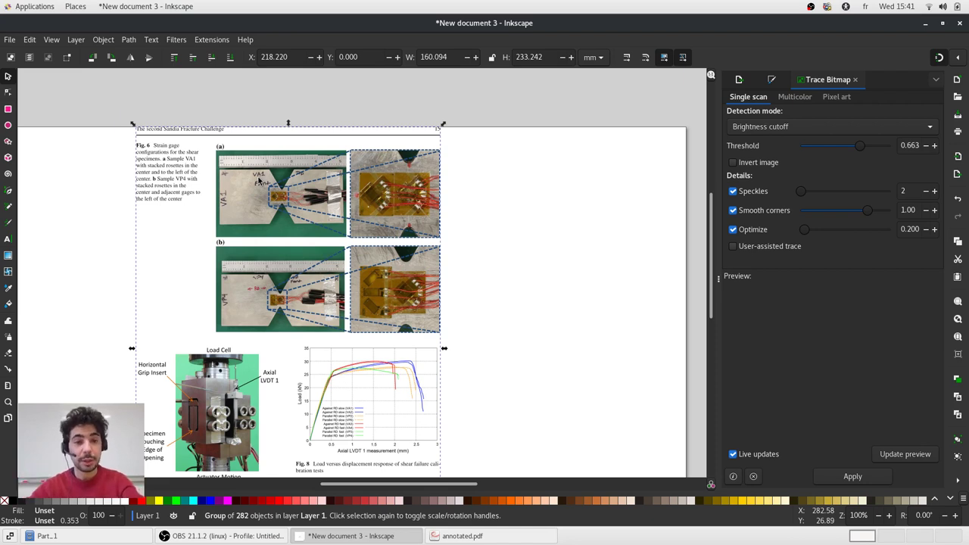
key(ctrl)
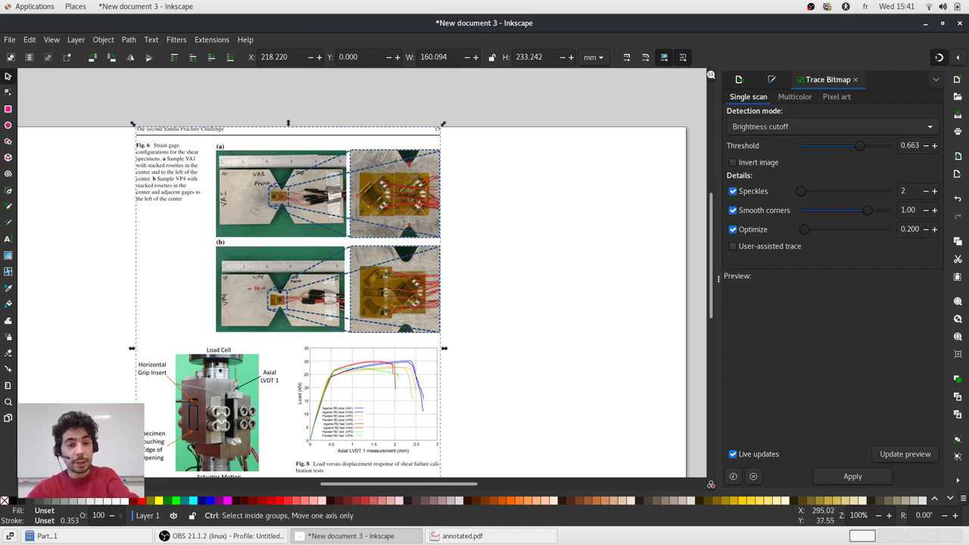
key(Escape)
scroll(297, 184, up, 2)
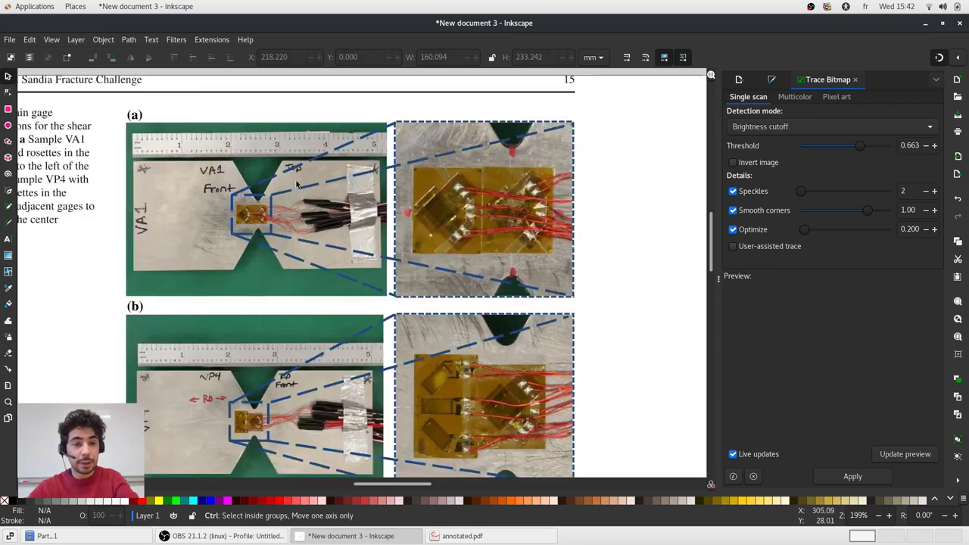
scroll(298, 184, up, 2)
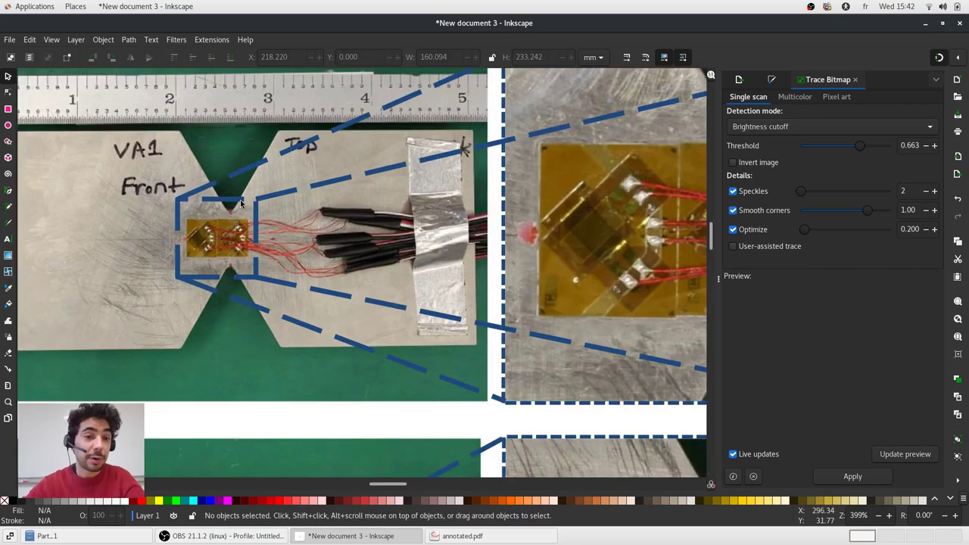
scroll(273, 226, down, 2)
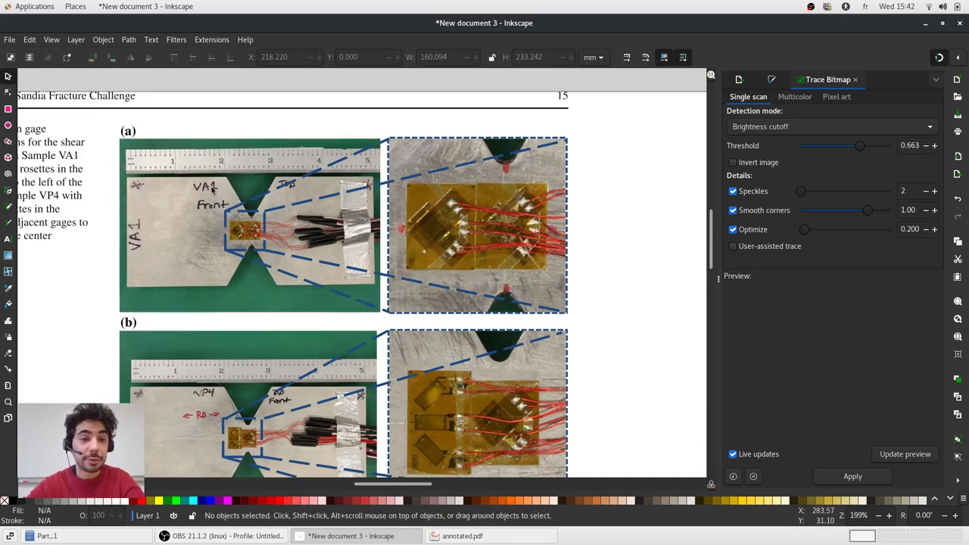
scroll(303, 227, up, 9)
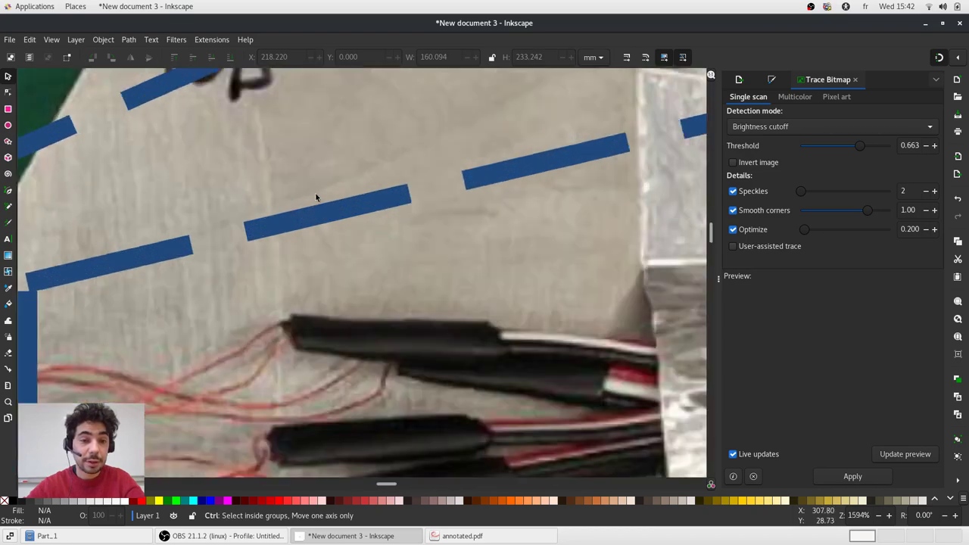
scroll(325, 222, up, 2)
scroll(330, 223, down, 2)
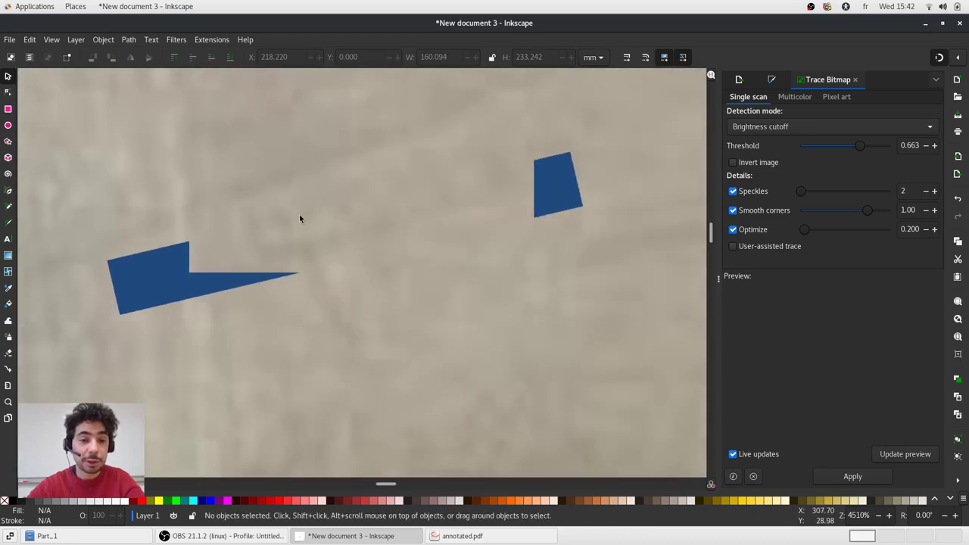
scroll(299, 219, down, 8)
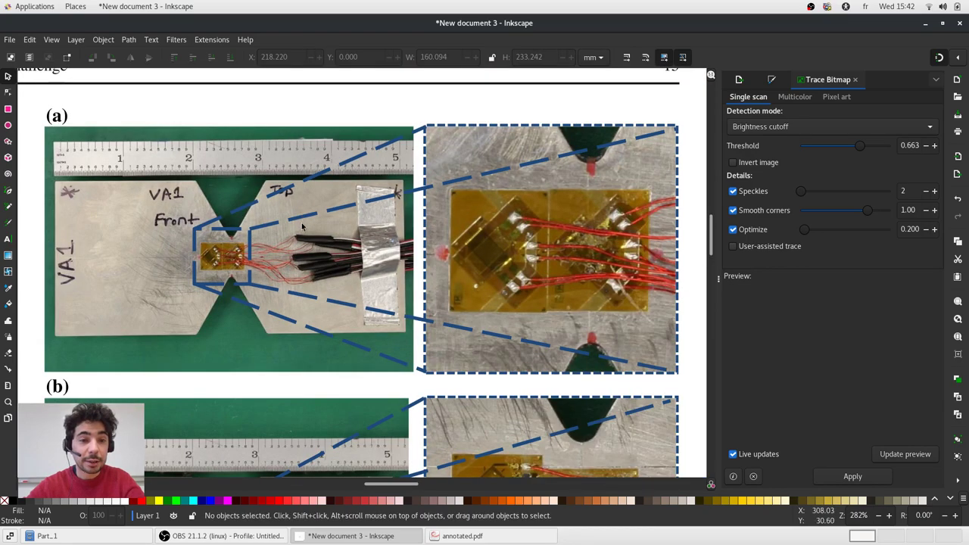
click(306, 216)
key(Delete)
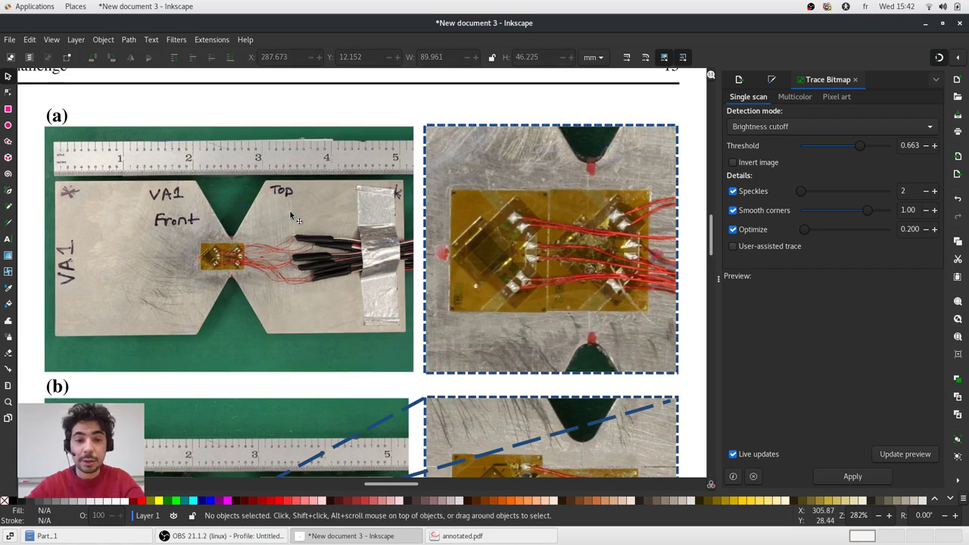
- Move the figure (a) specimen photo and the load-cell photo out to the left
scroll(290, 216, down, 2)
drag(291, 215, 618, 220)
scroll(496, 213, down, 1)
scroll(508, 244, up, 5)
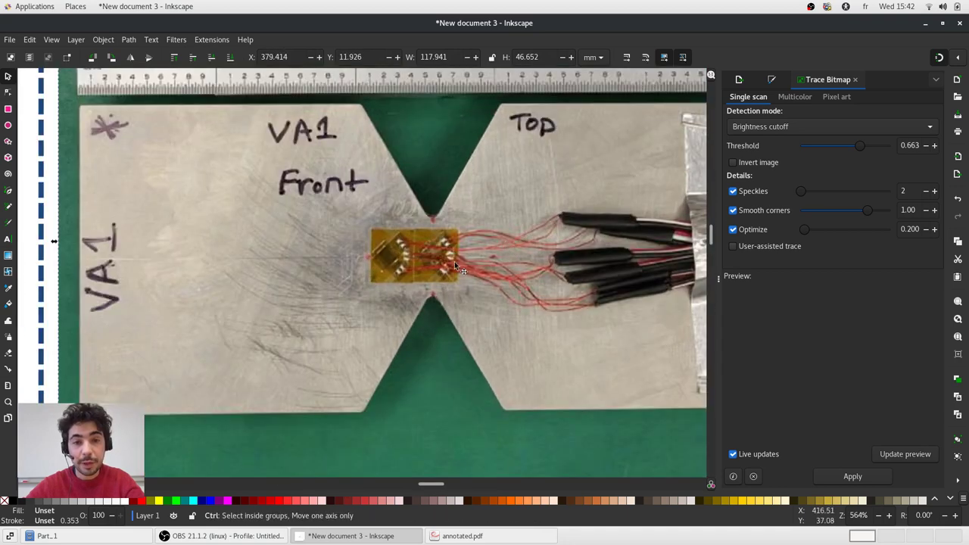
scroll(483, 214, down, 6)
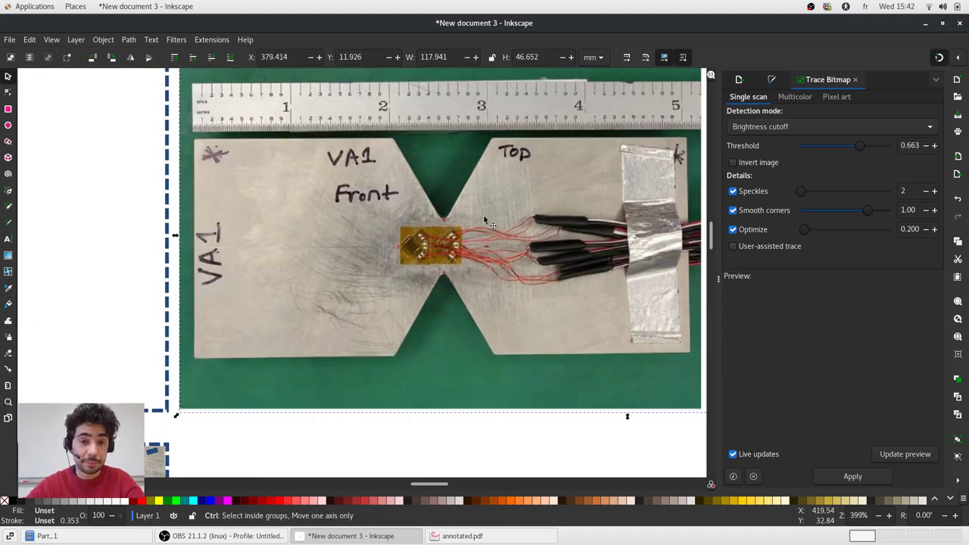
scroll(224, 396, up, 5)
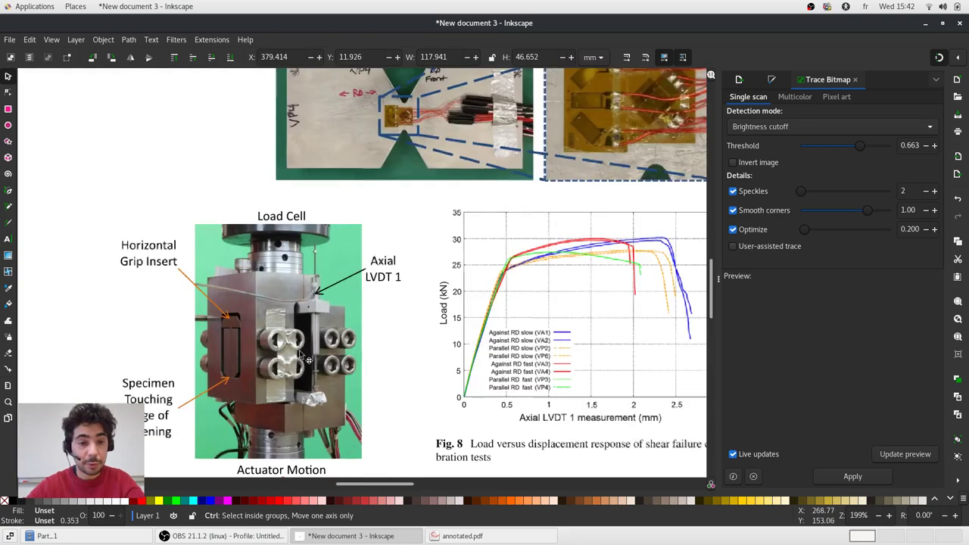
ctrl+click(348, 307)
scroll(348, 305, down, 4)
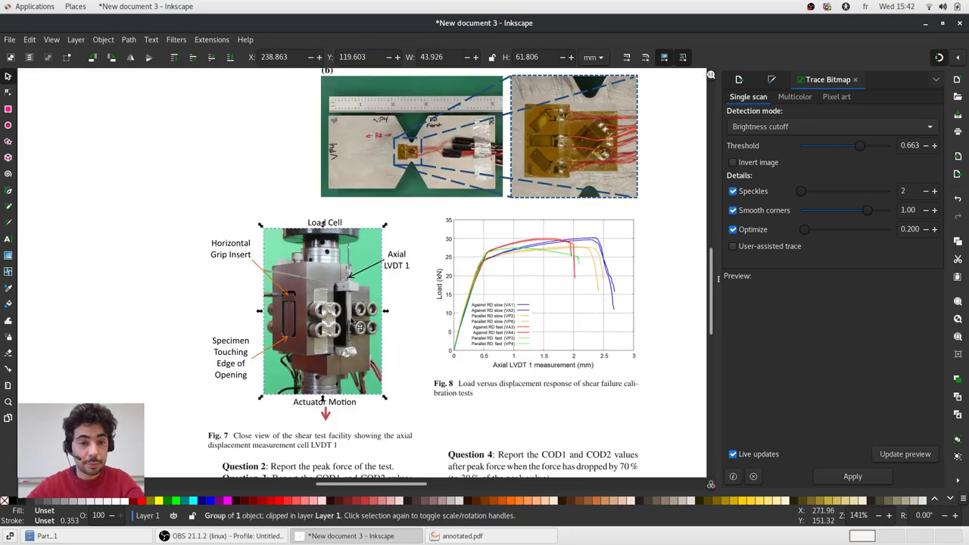
drag(306, 281, 118, 133)
- Select all objects on the page and delete them, leaving it blank
scroll(306, 282, down, 2)
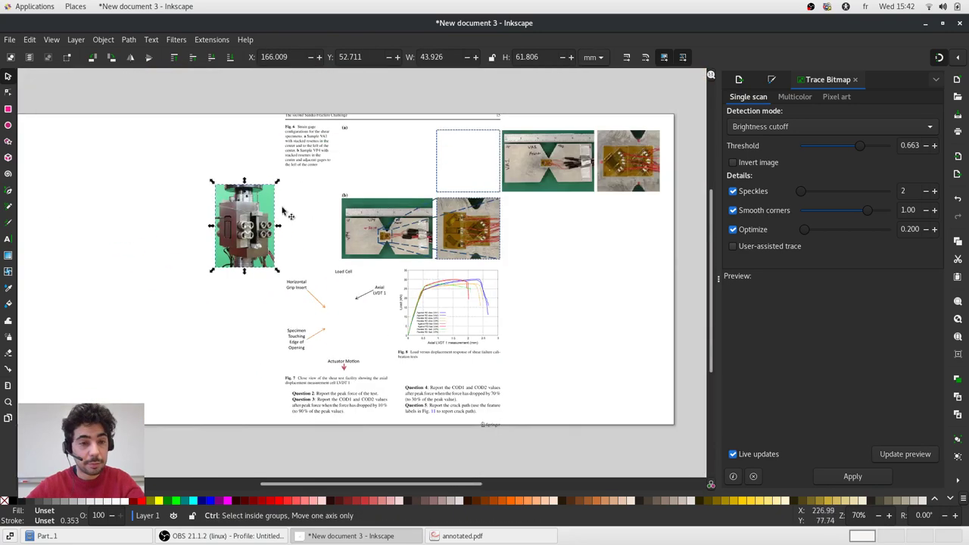
scroll(263, 227, up, 2)
scroll(267, 236, down, 2)
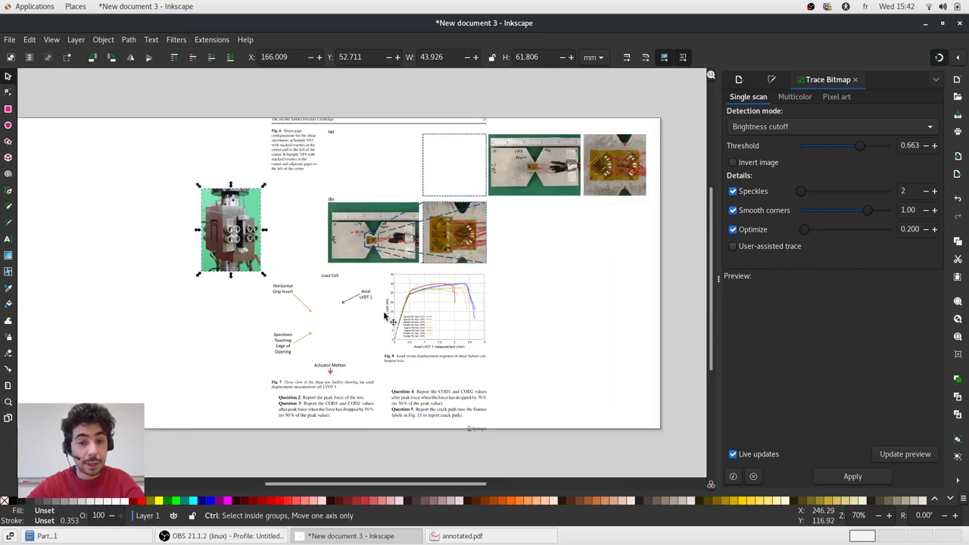
scroll(409, 318, up, 7)
scroll(383, 276, up, 2)
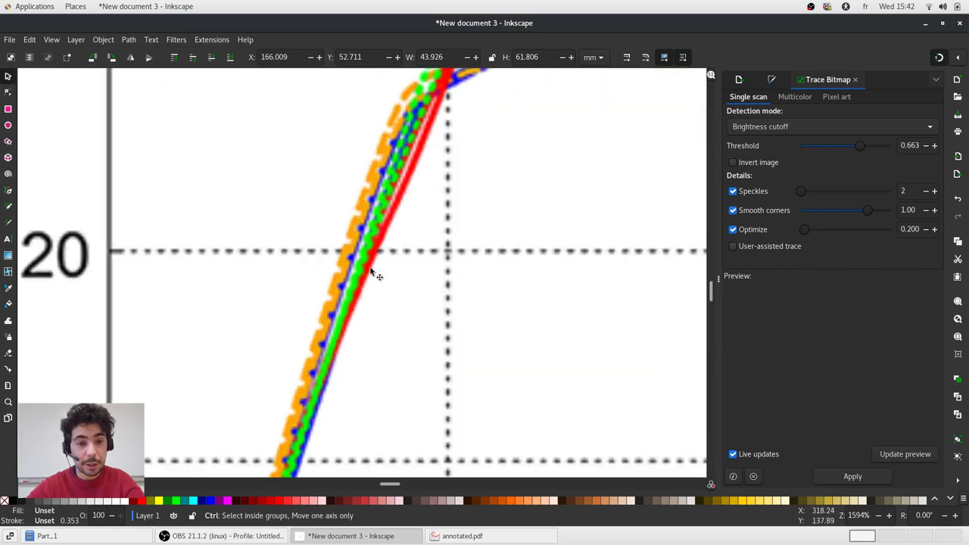
scroll(372, 272, down, 2)
scroll(394, 235, up, 3)
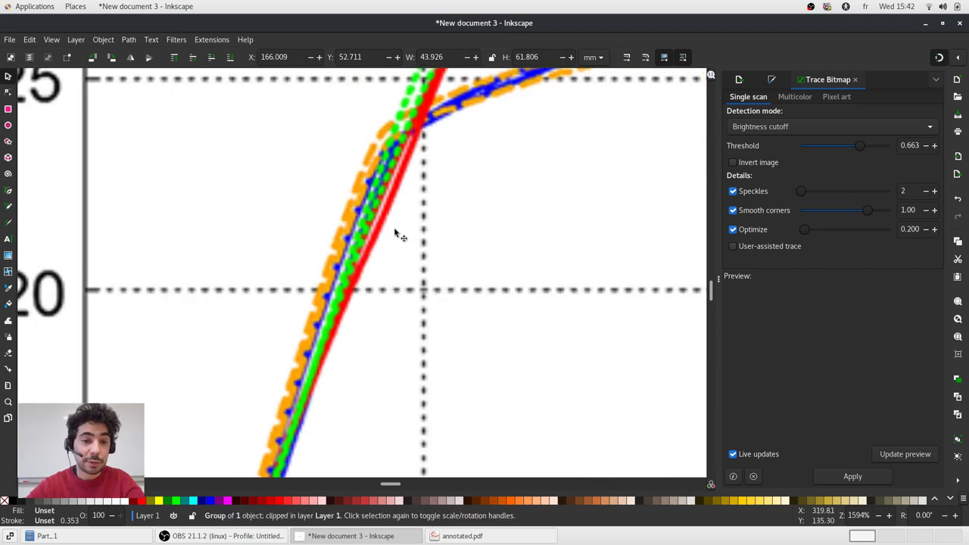
scroll(386, 218, down, 5)
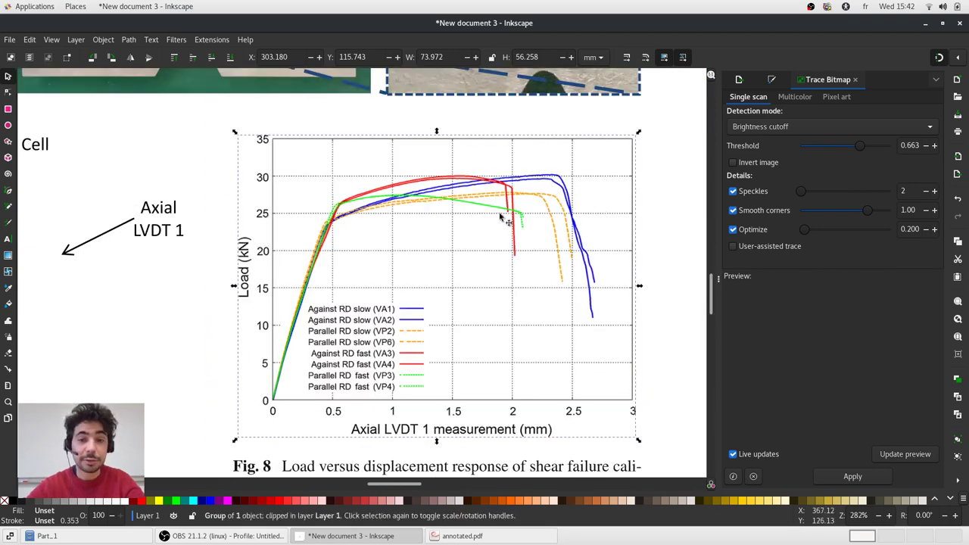
key(ctrl)
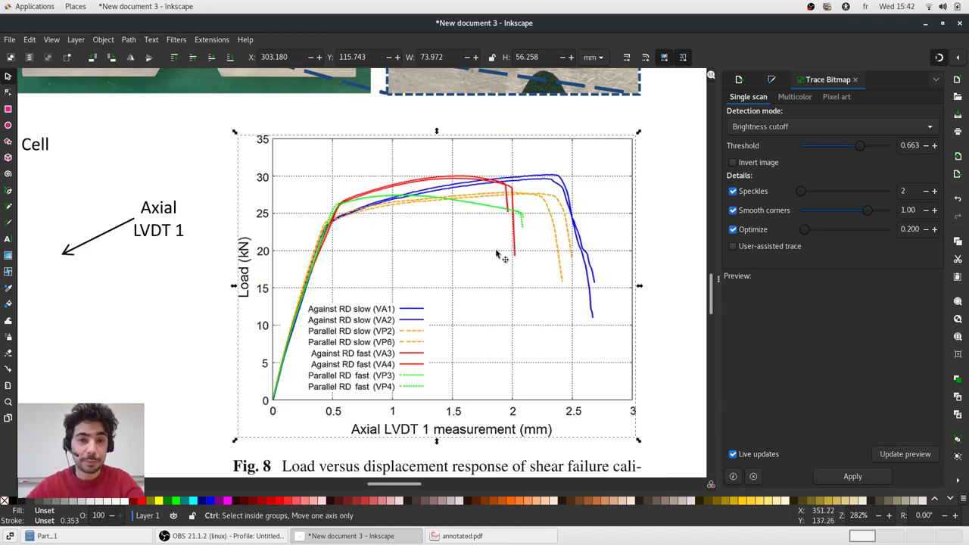
scroll(497, 255, down, 5)
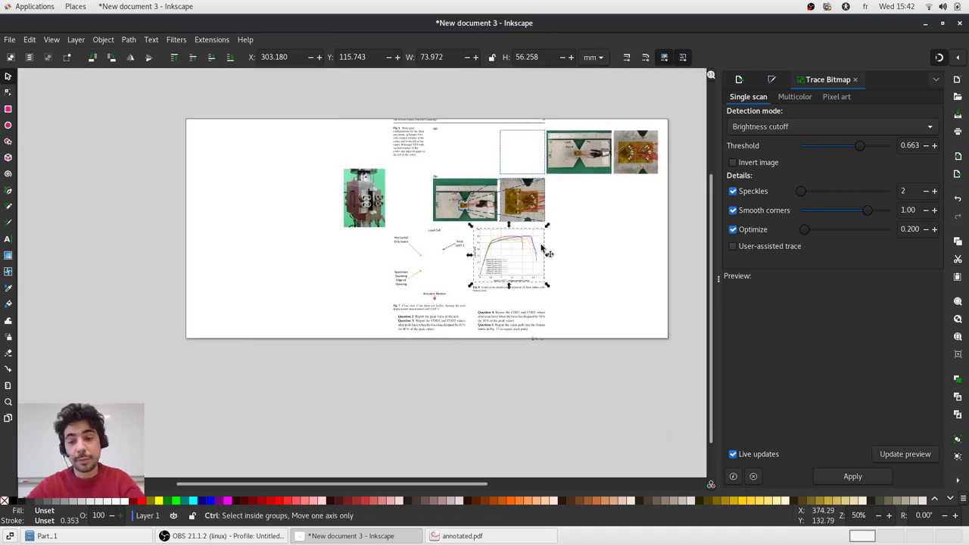
key(ctrl+a)
key(Delete)
- Drag 08_CRM_page_15.pdf from the file manager into Inkscape
key(alt+Tab)
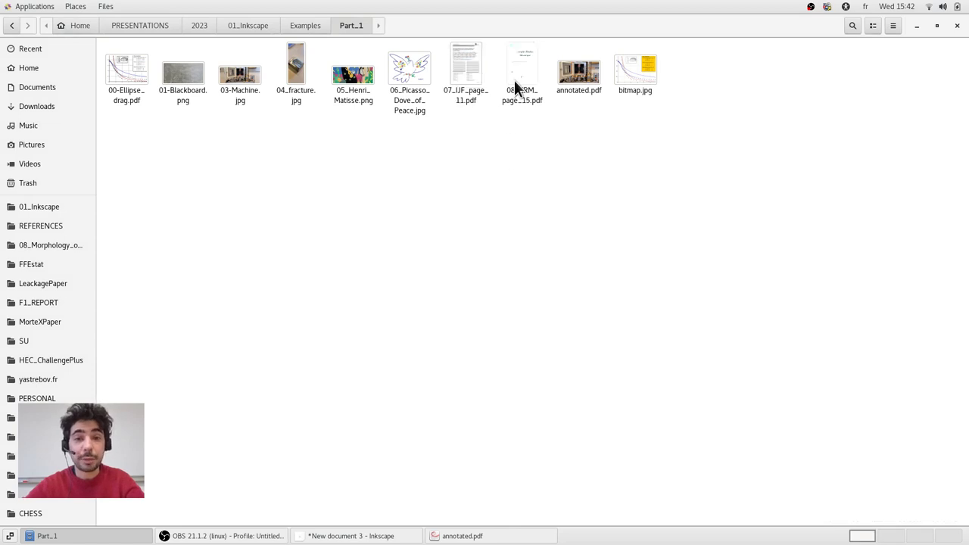
drag(517, 85, 424, 219)
key(alt+Tab)
- Import only page 15 of the 27-page PDF using Poppler/Cairo import
click(350, 158)
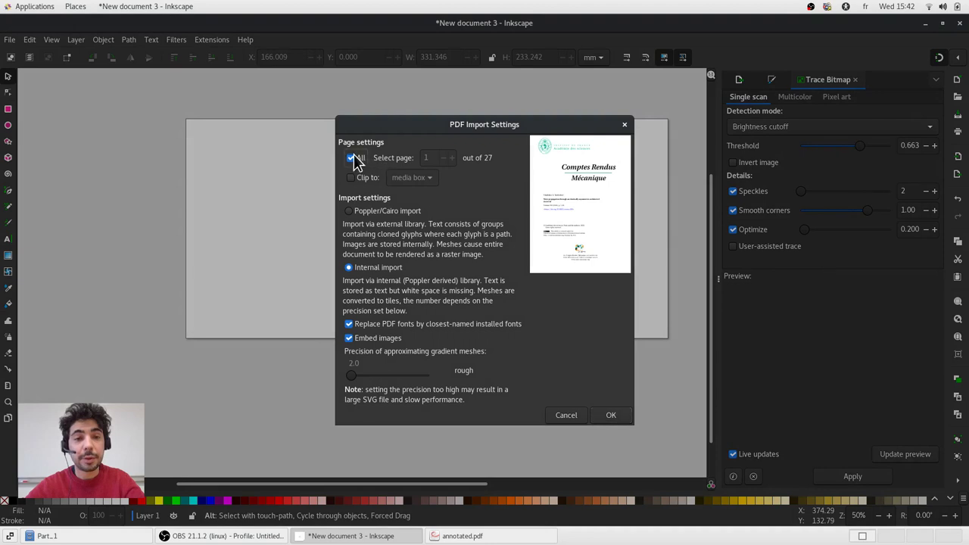
click(452, 157)
click(452, 157)
click(452, 157)
click(452, 157)
click(452, 158)
click(452, 158)
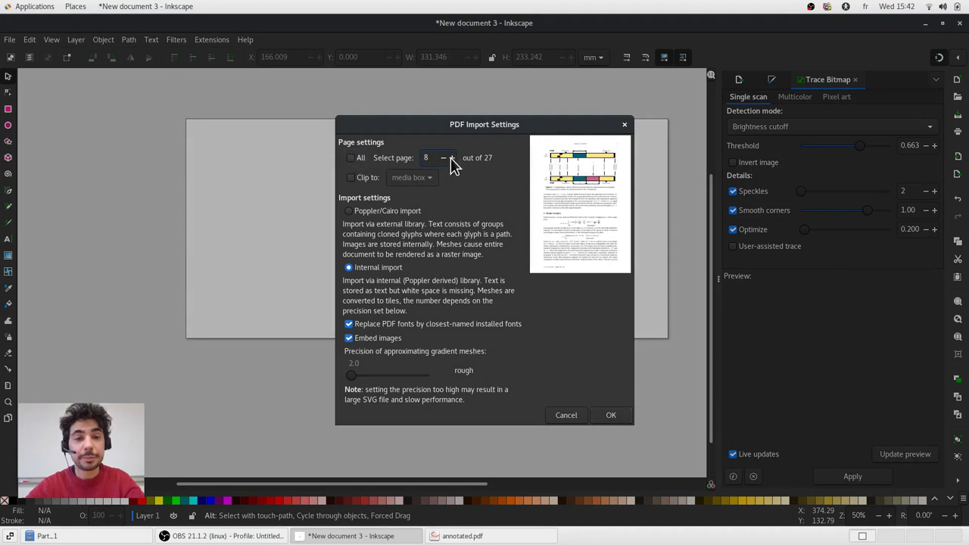
click(452, 157)
click(452, 157)
click(452, 157)
click(452, 158)
click(452, 157)
click(452, 158)
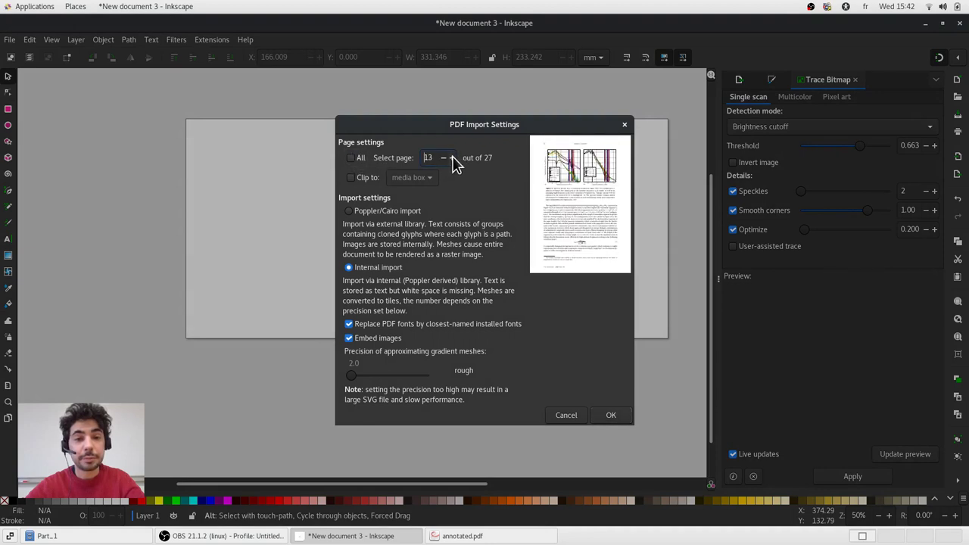
click(452, 158)
click(452, 157)
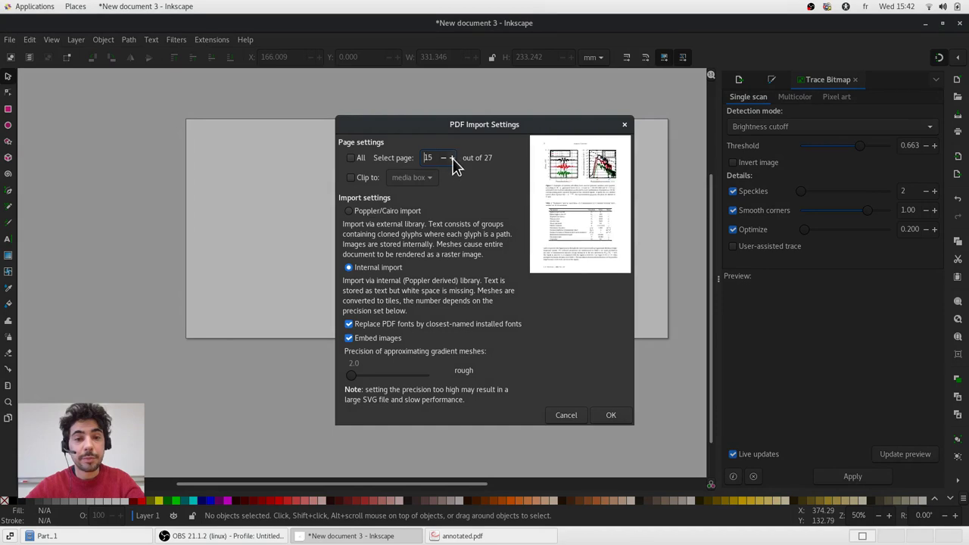
click(350, 212)
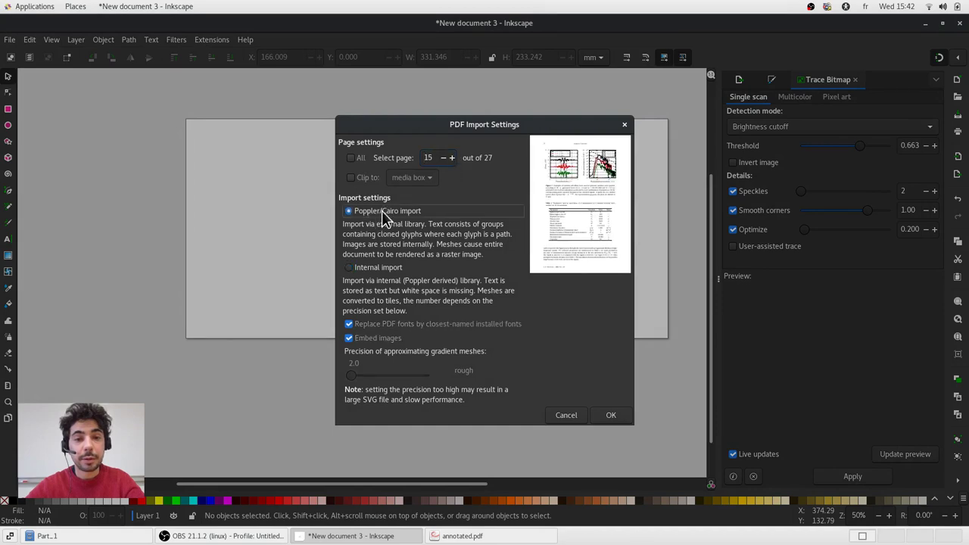
click(611, 415)
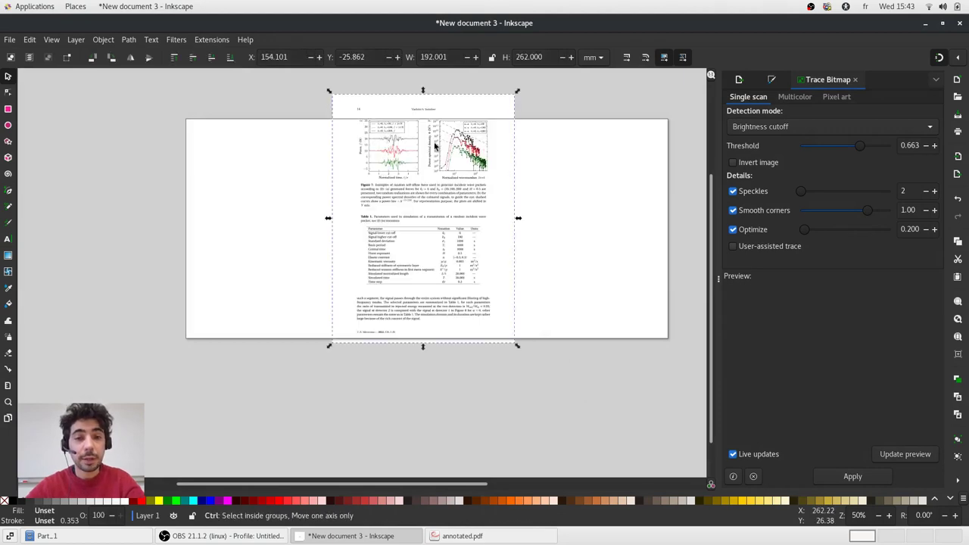
- Reposition the imported page and ungroup it into separate objects
scroll(437, 150, up, 3)
drag(487, 202, 525, 226)
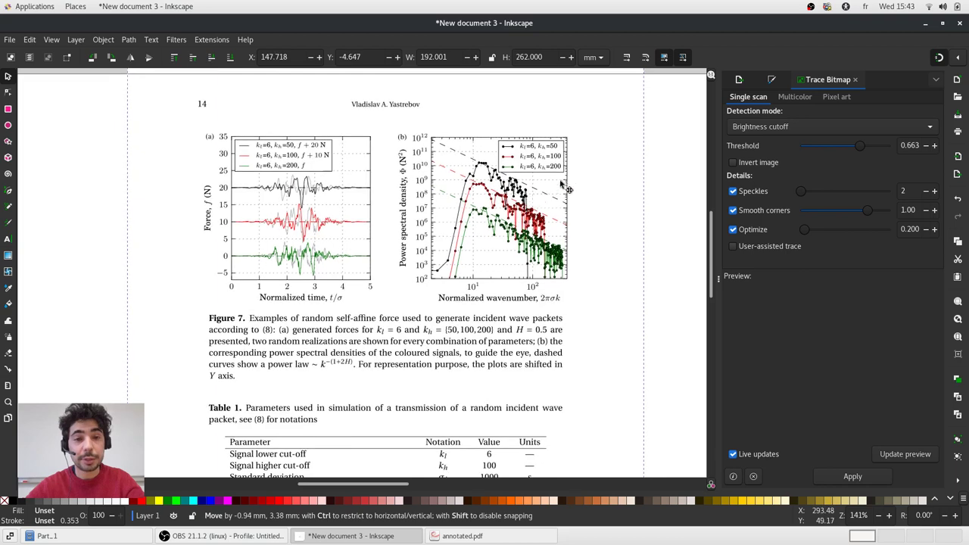
scroll(577, 173, down, 2)
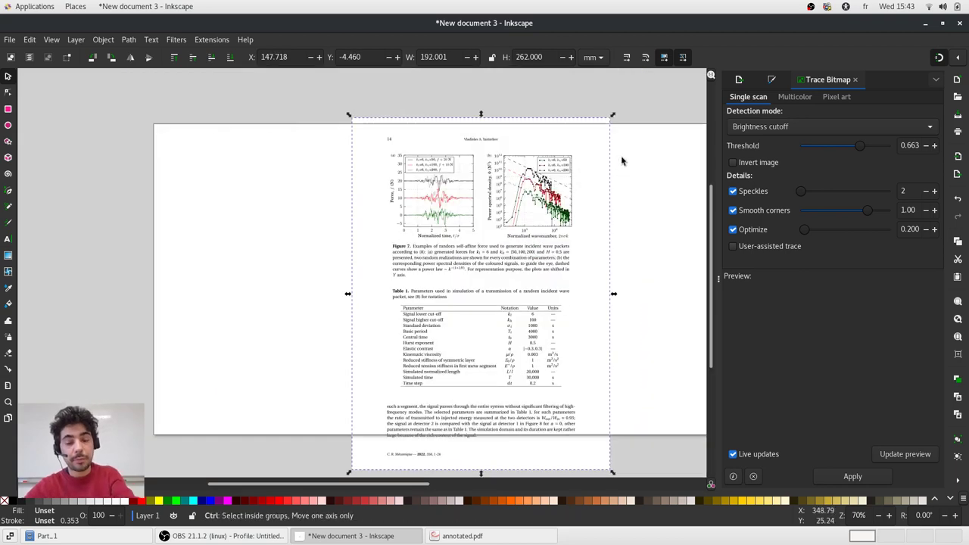
scroll(546, 209, up, 1)
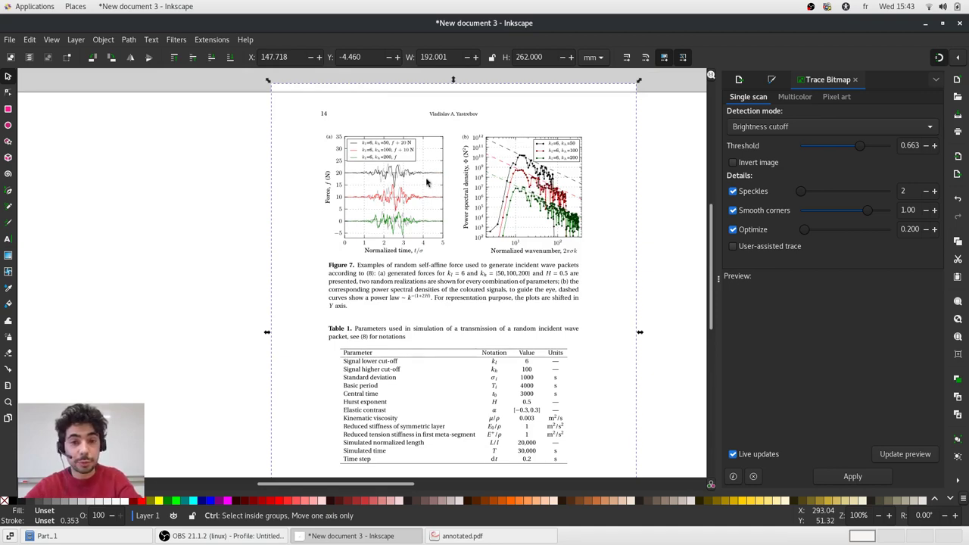
key(ctrl+shift+g)
- Delete the header objects at the top of the page
scroll(410, 179, down, 1)
click(305, 86)
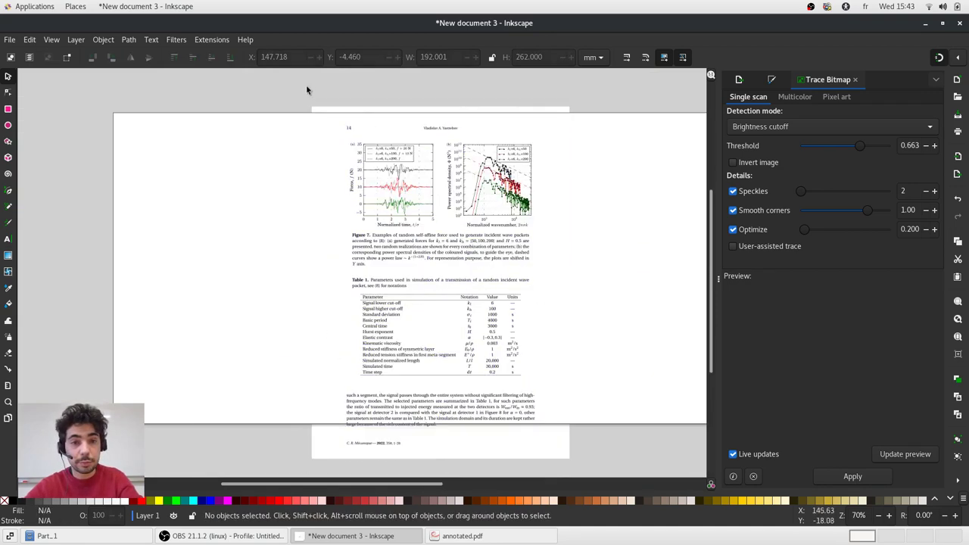
drag(306, 86, 539, 142)
key(Delete)
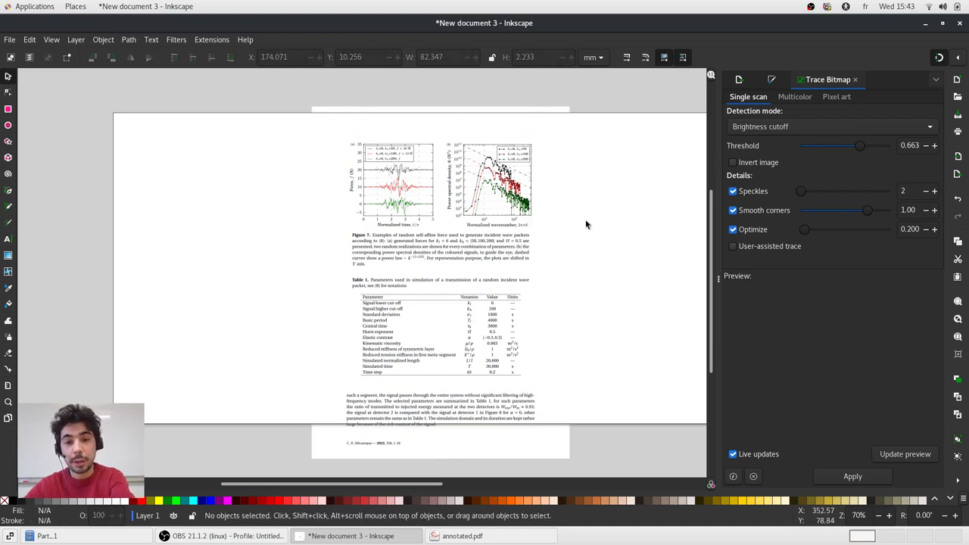
- Delete the caption, parameter table and body text below the figures, then zoom into the plot
drag(579, 232, 259, 459)
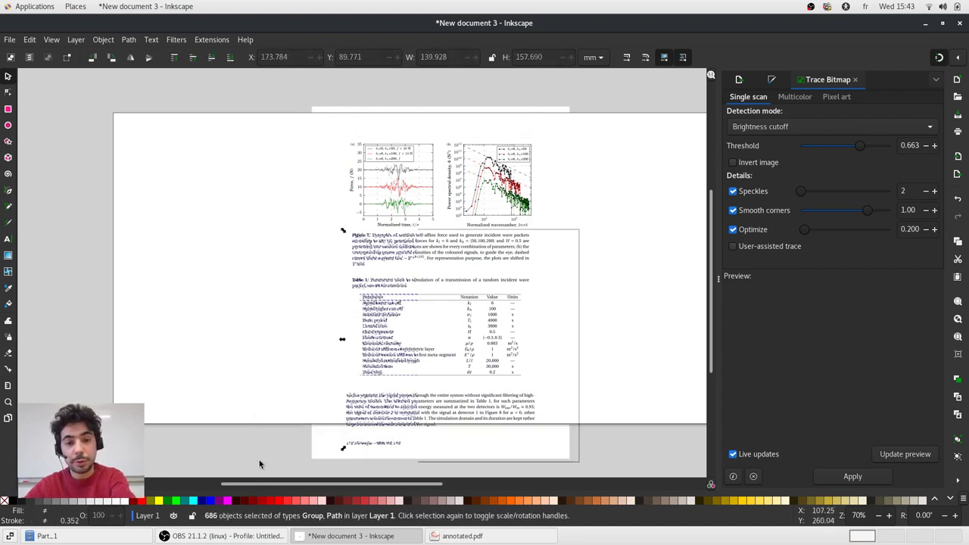
key(Delete)
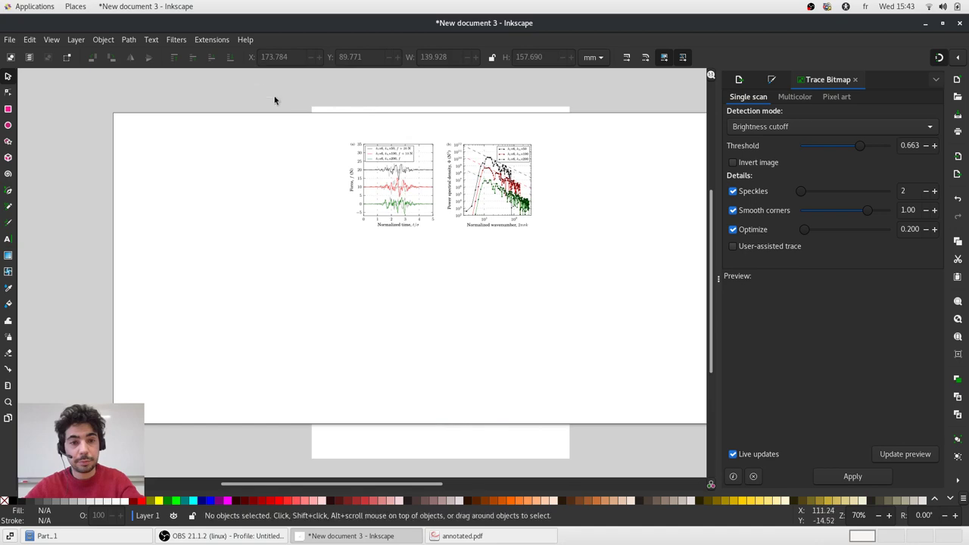
scroll(485, 203, up, 2)
scroll(484, 201, up, 2)
scroll(522, 173, down, 1)
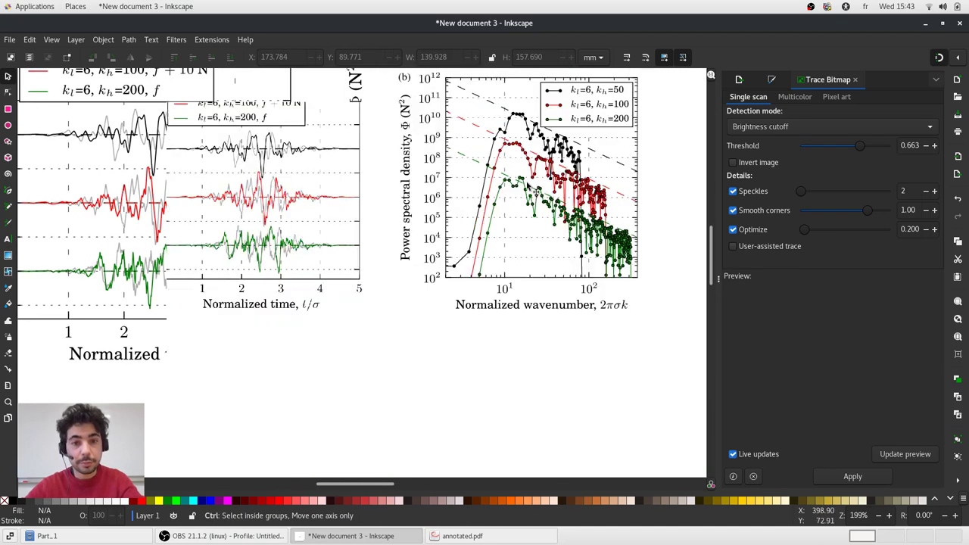
scroll(539, 189, up, 3)
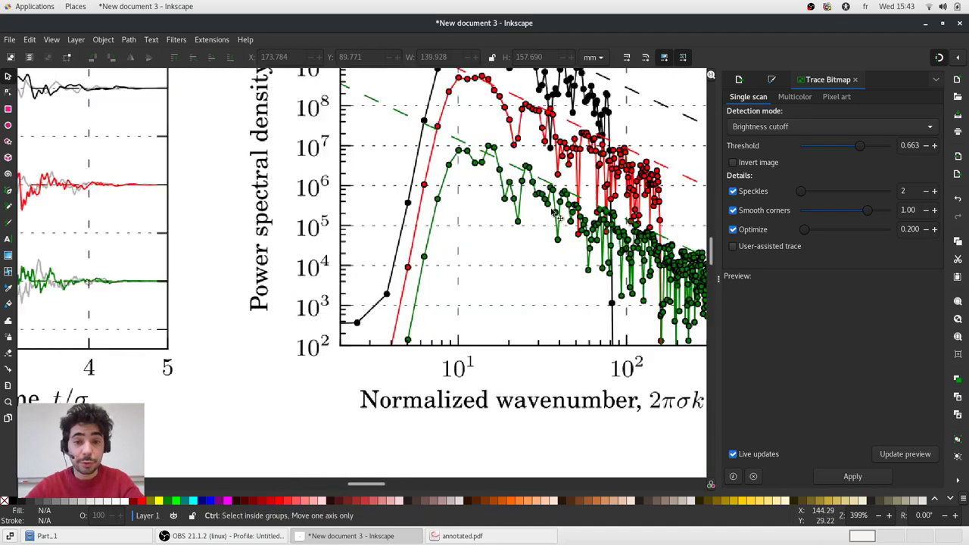
scroll(562, 194, up, 1)
scroll(462, 203, up, 2)
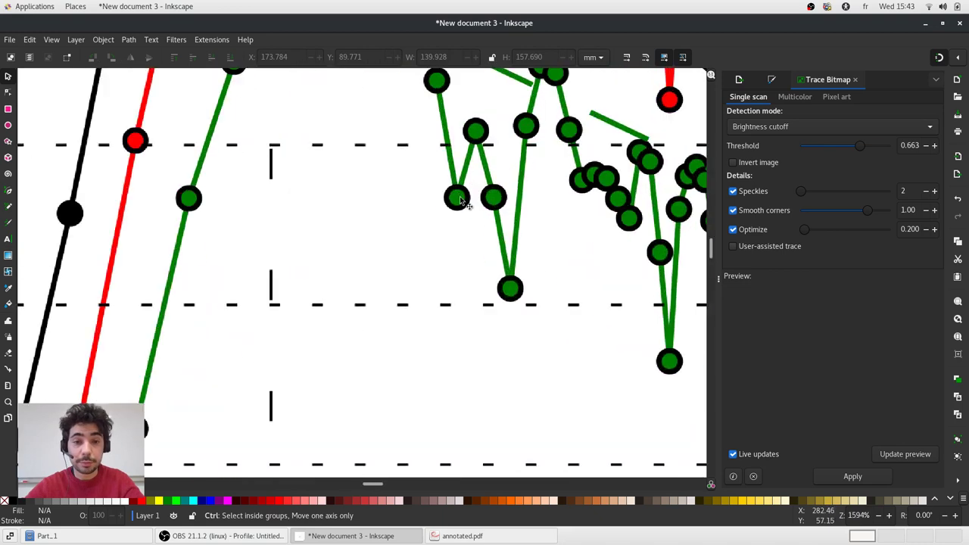
scroll(460, 201, down, 4)
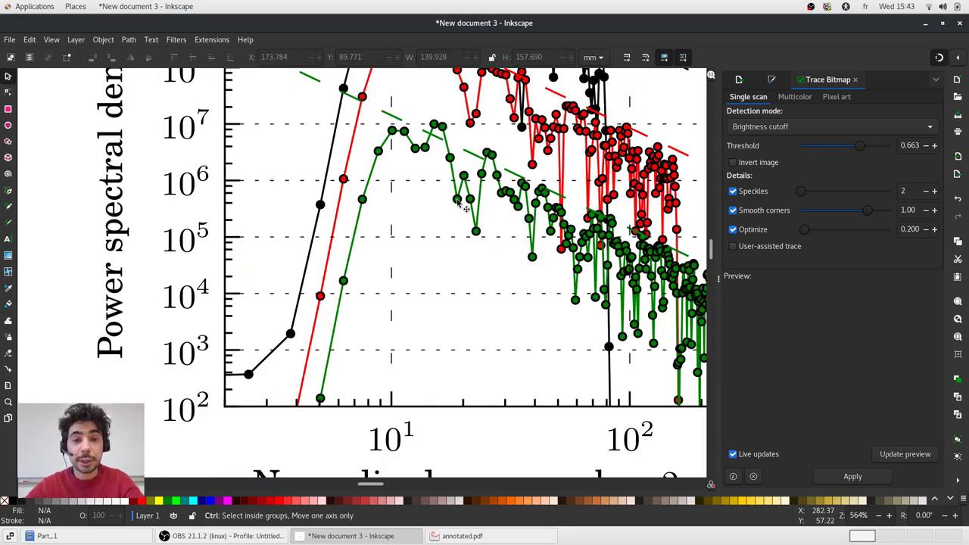
scroll(466, 202, up, 6)
- Select all green circle markers using Select Same > Fill Color
click(452, 224)
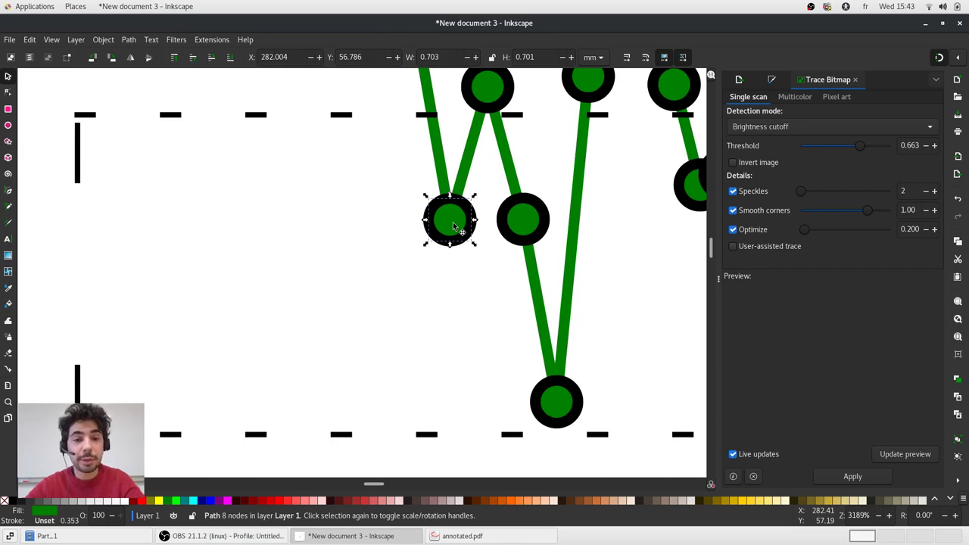
right_click(452, 230)
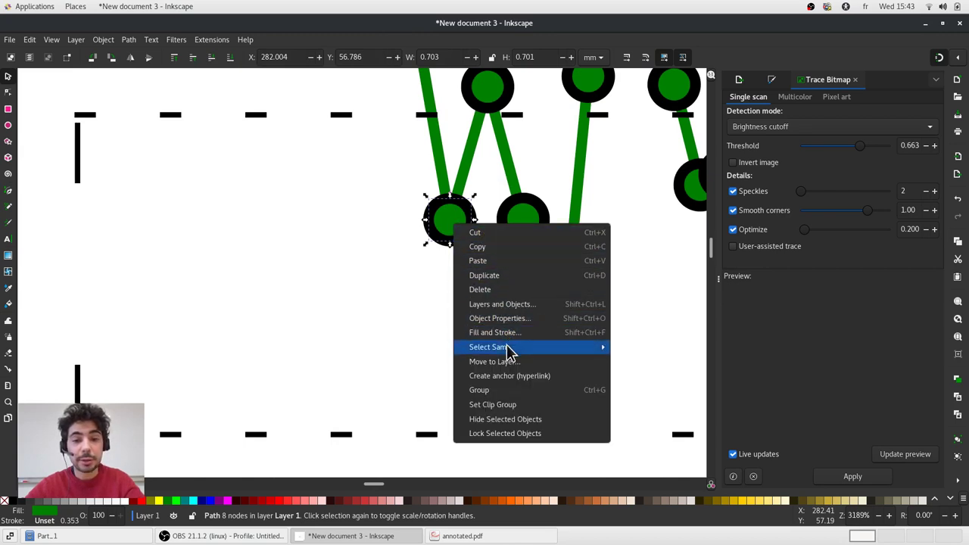
mouse_move(507, 348)
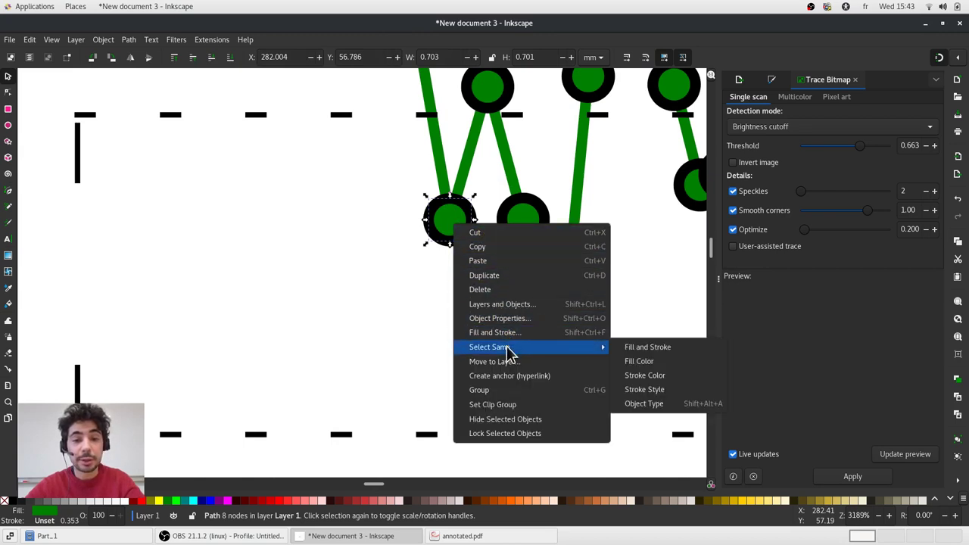
click(648, 361)
- Paste a copy of the green markers beside the spectral-density plot
scroll(409, 271, down, 6)
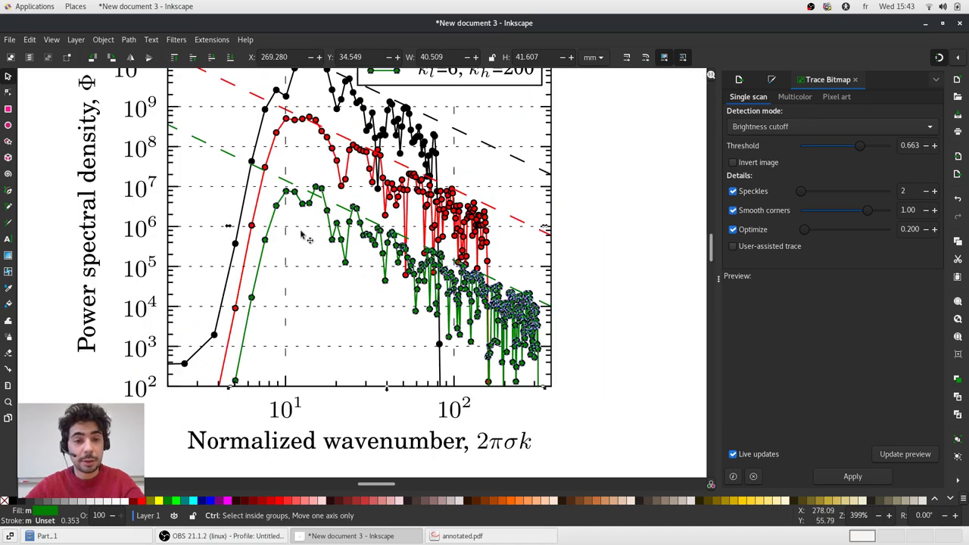
scroll(301, 237, down, 1)
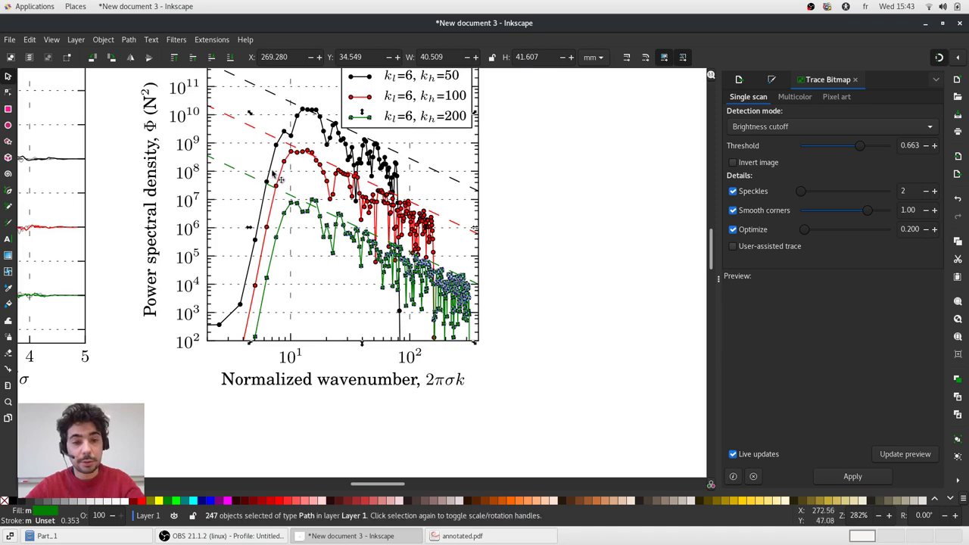
scroll(265, 162, down, 2)
scroll(480, 186, up, 1)
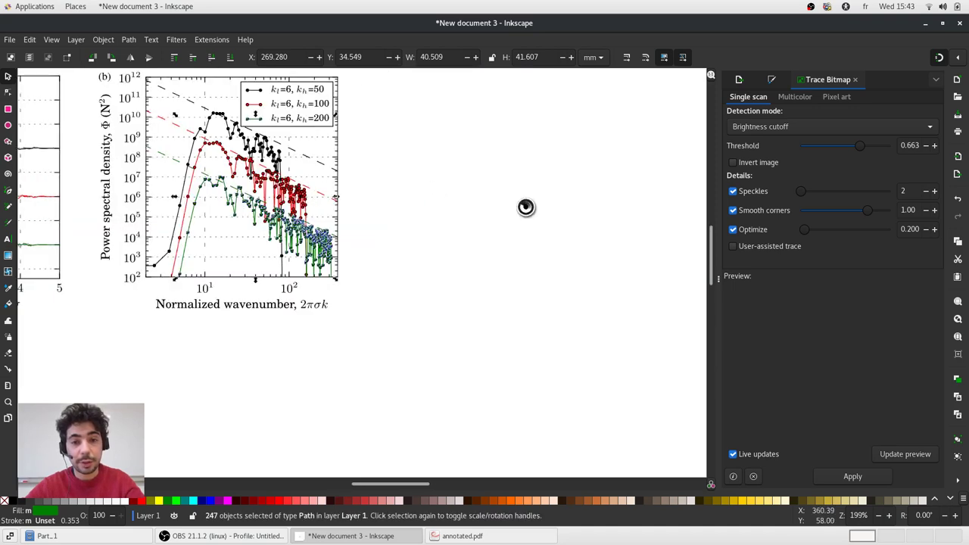
key(ctrl+v)
click(613, 303)
key(ctrl)
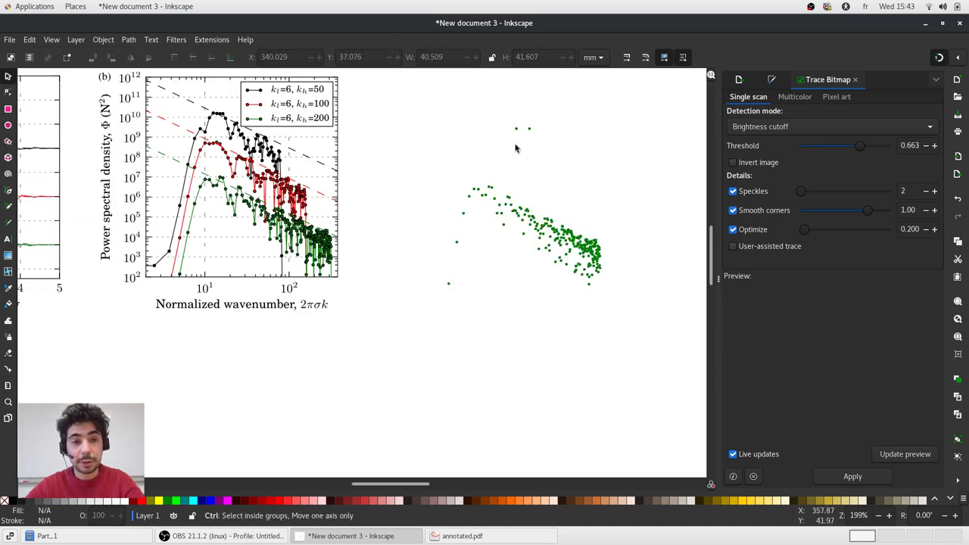
scroll(528, 134, up, 4)
scroll(500, 138, down, 3)
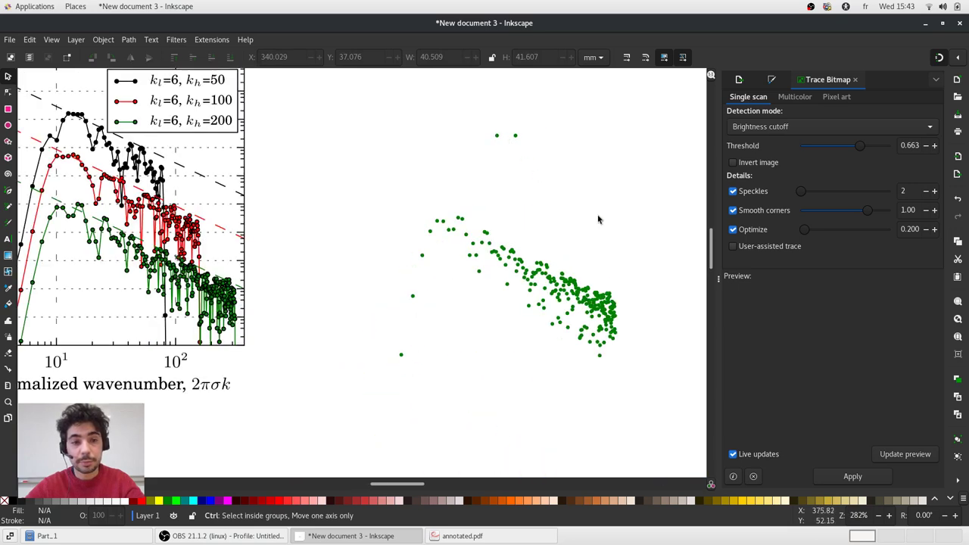
scroll(598, 219, down, 2)
scroll(385, 237, up, 1)
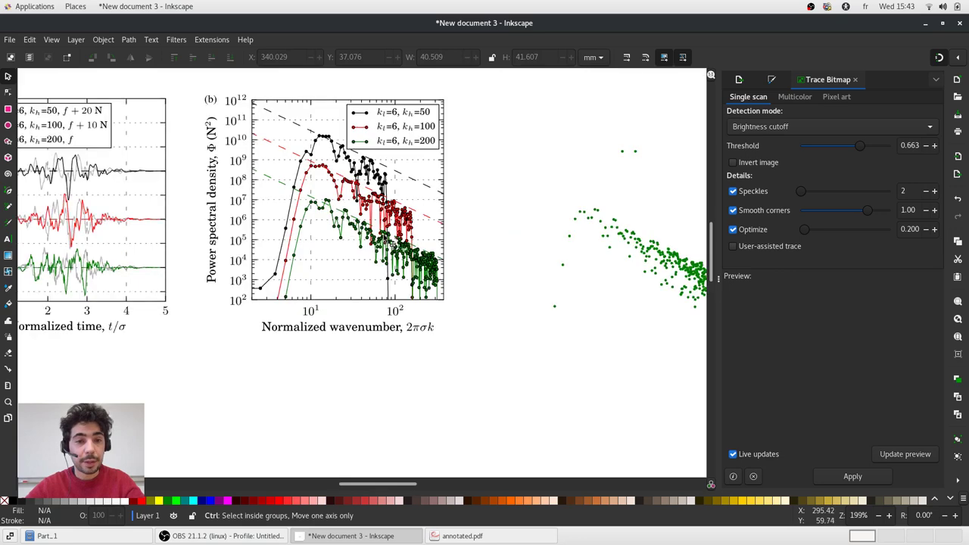
- Delete the (b) panel label from the spectral-density plot
click(218, 88)
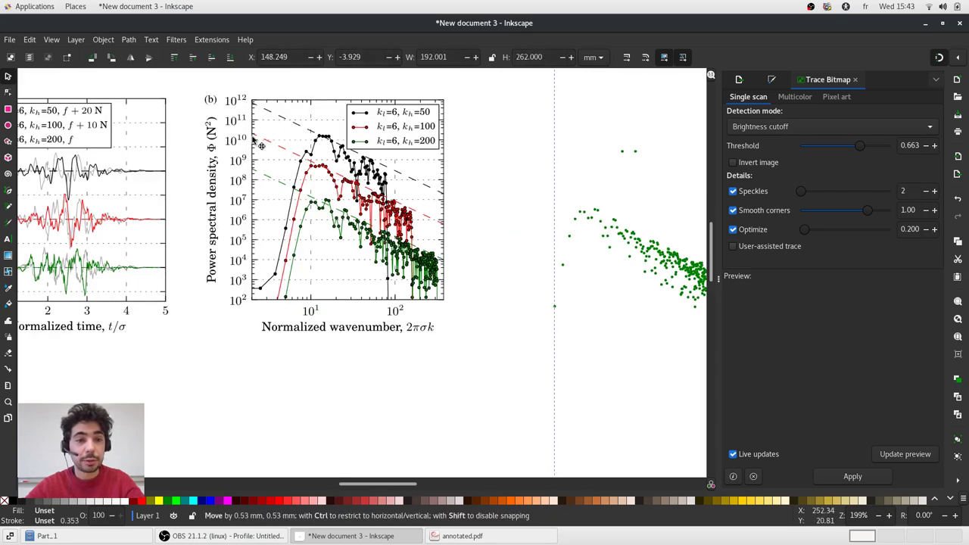
key(Escape)
drag(477, 86, 198, 348)
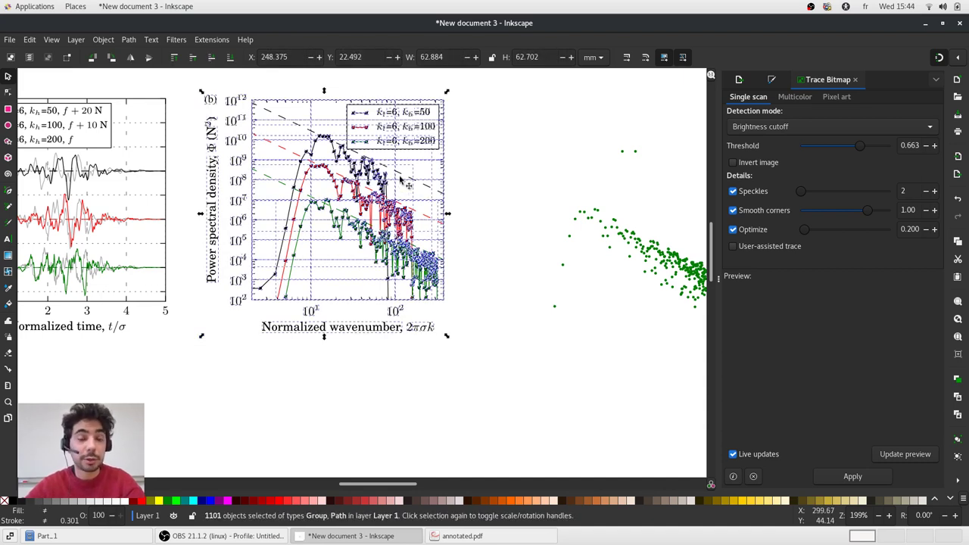
scroll(407, 185, down, 2)
scroll(345, 212, up, 2)
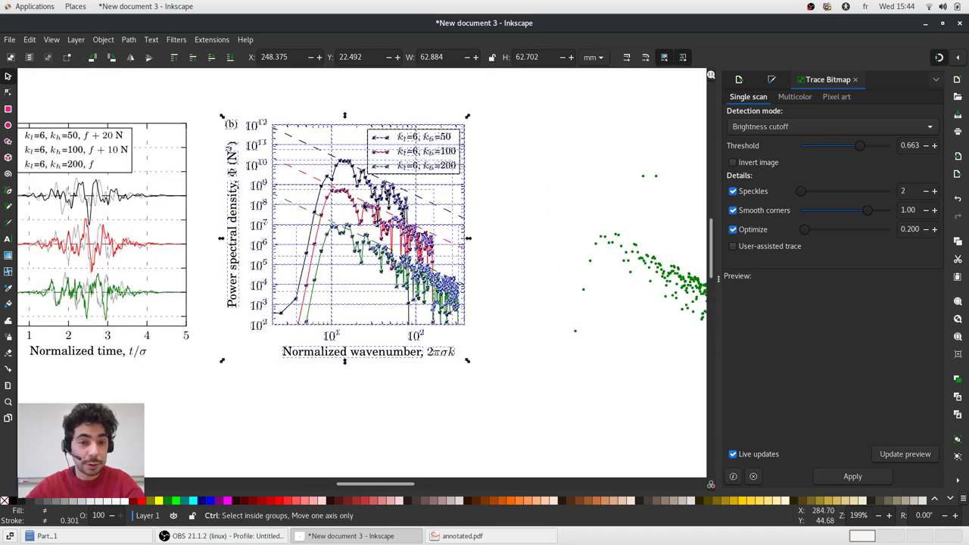
scroll(365, 201, up, 1)
click(536, 135)
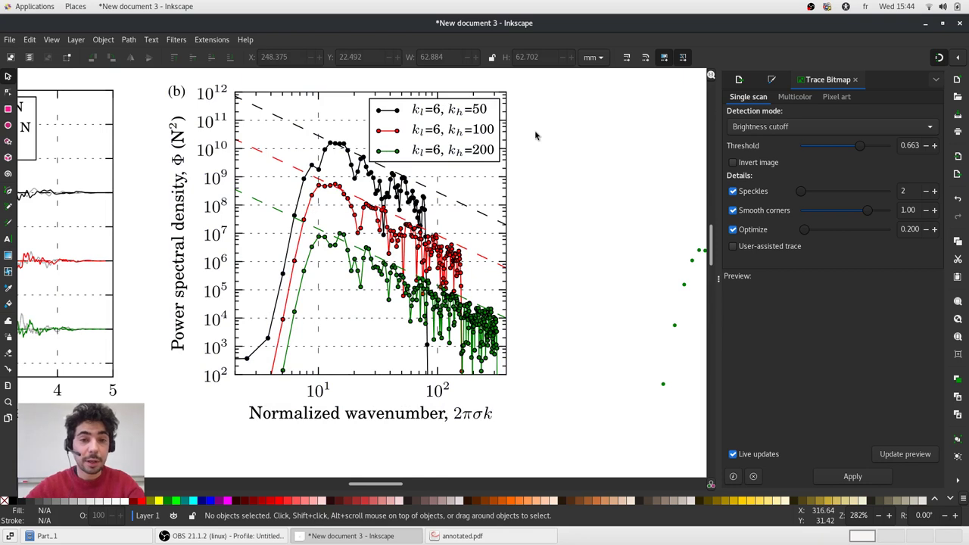
click(183, 92)
key(Delete)
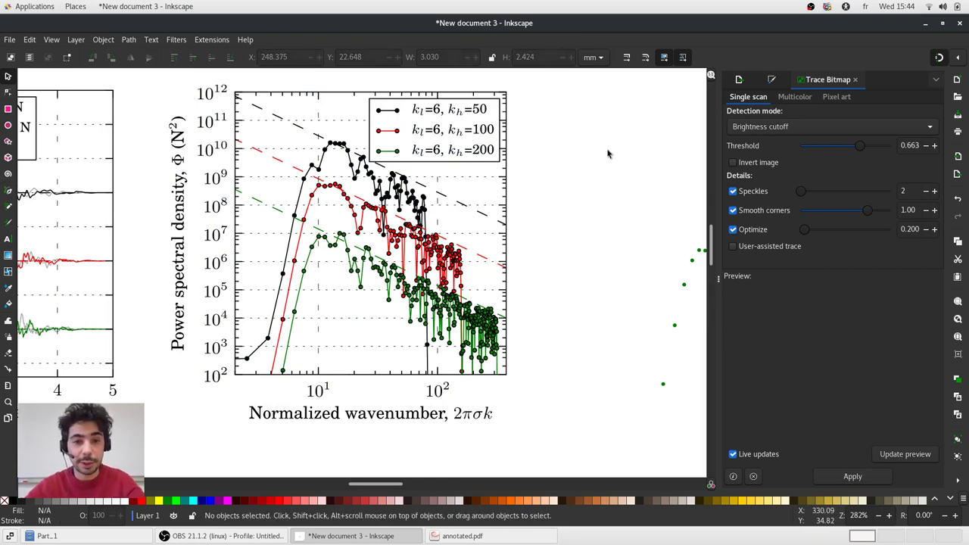
- Delete every remaining object, including both plots and the green marker copies
key(ctrl+a)
key(Delete)
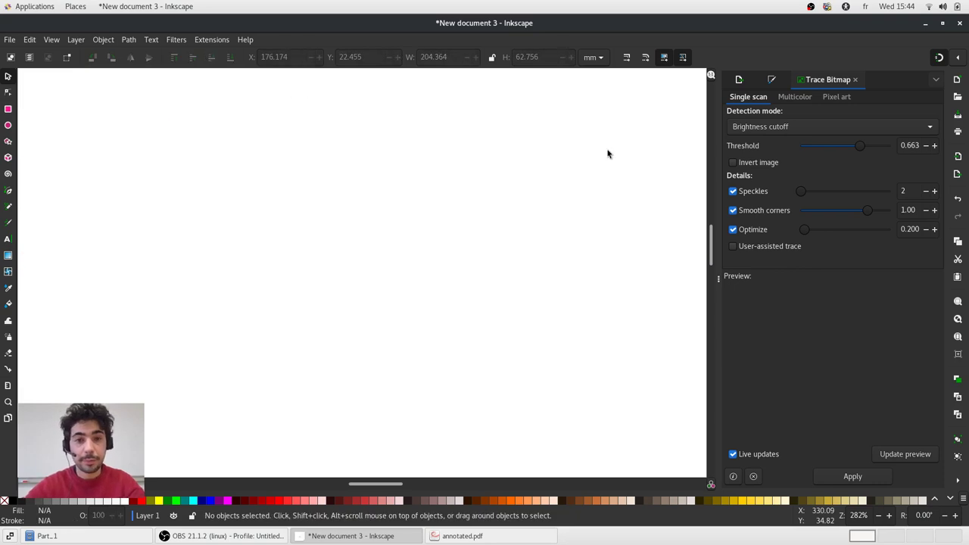
ctrl+scroll(541, 199, down, 6)
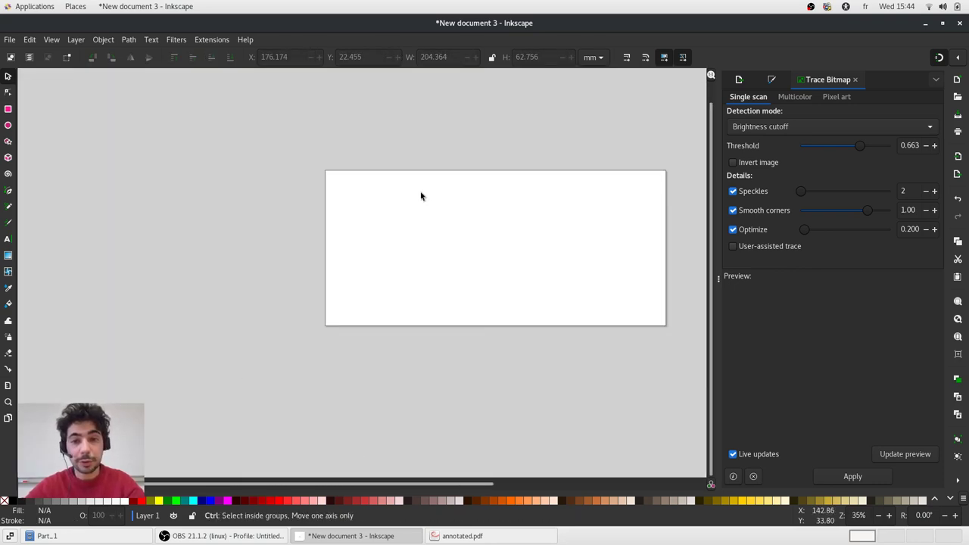
ctrl+scroll(688, 182, up, 1)
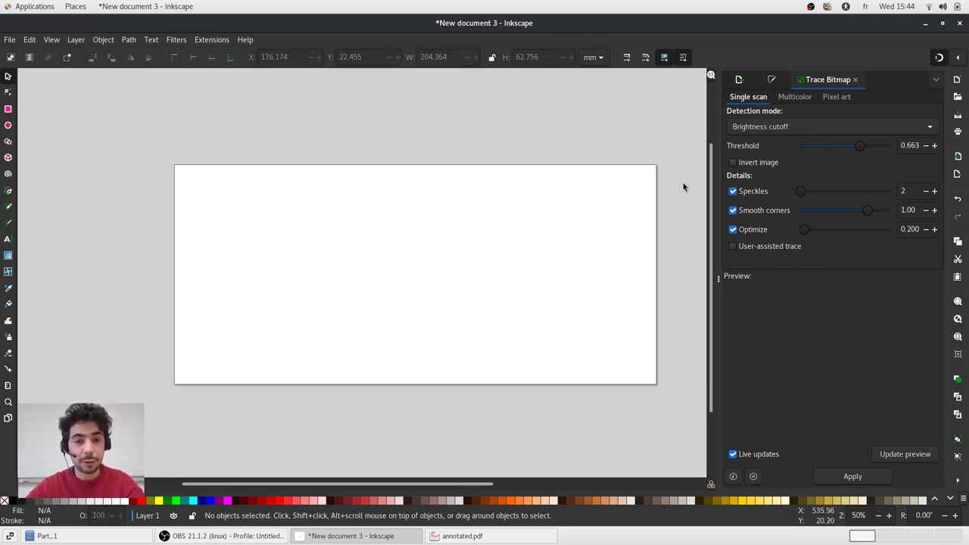